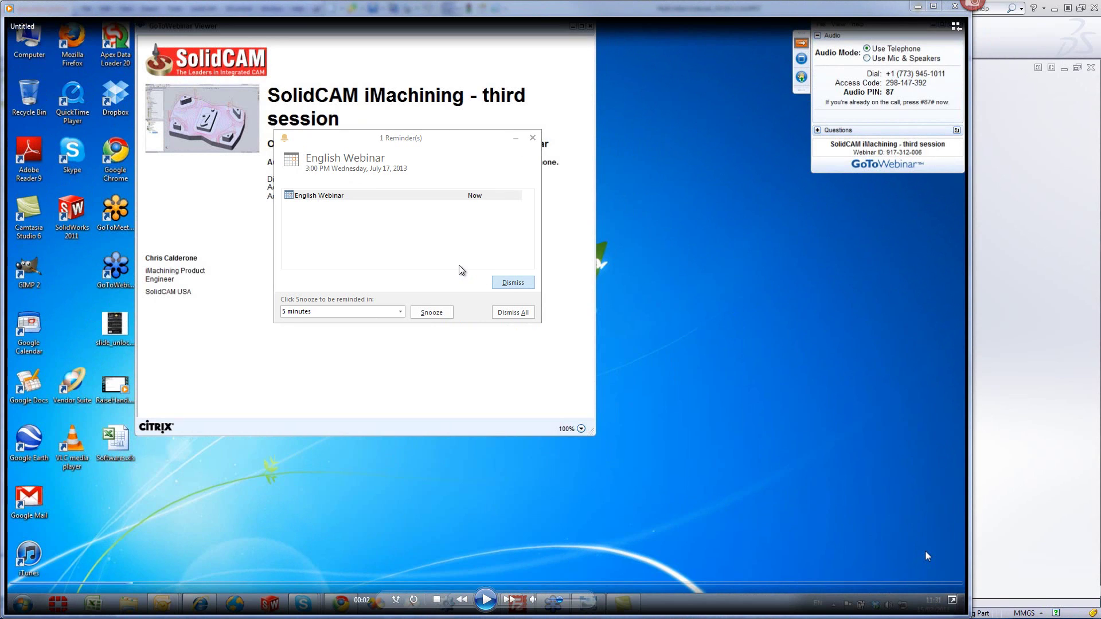
- Dismiss all calendar reminders, close the media player and move the webinar webcam window away from the SolidWorks model
{"action": "left_click", "coordinate": [512, 312]}
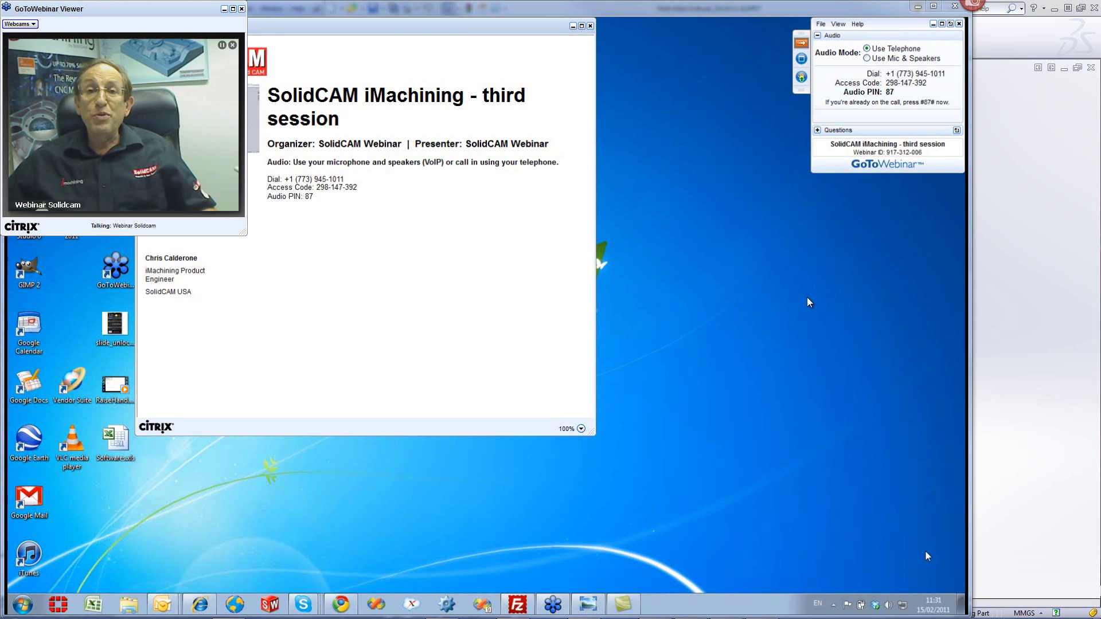
{"action": "mouse_move", "coordinate": [727, 269]}
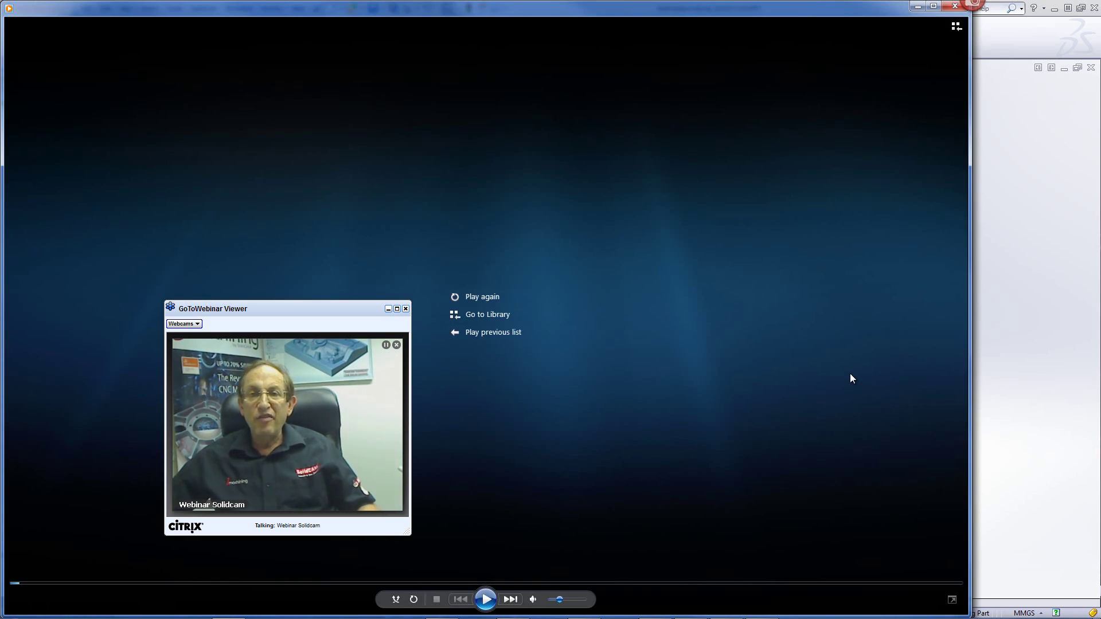
{"action": "left_click", "coordinate": [950, 7]}
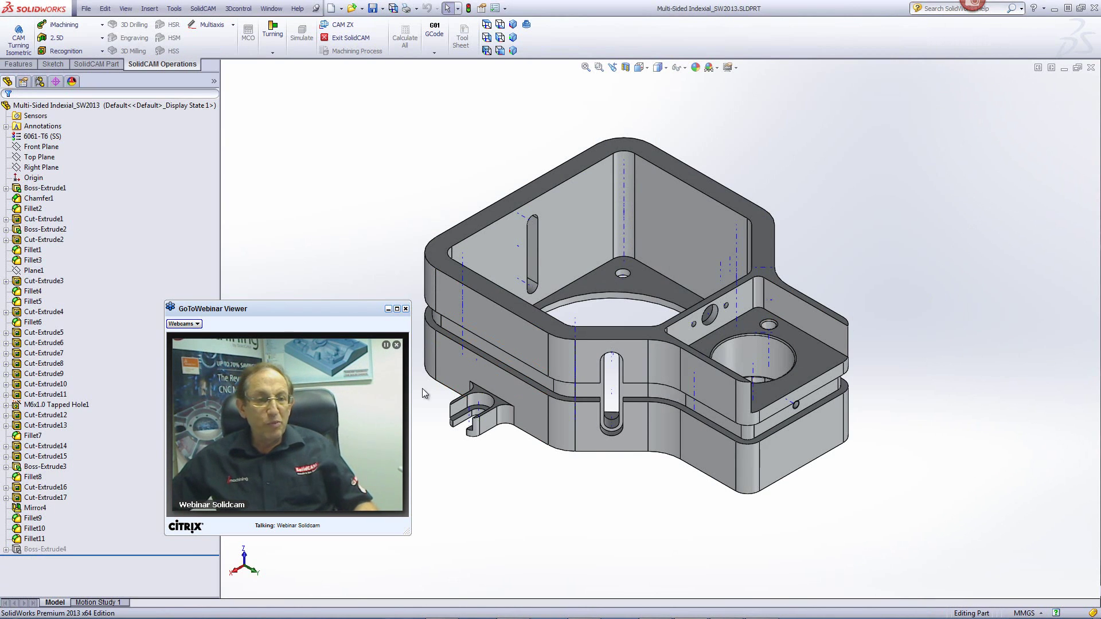
{"action": "left_click_drag", "start_coordinate": [288, 310], "coordinate": [972, 46]}
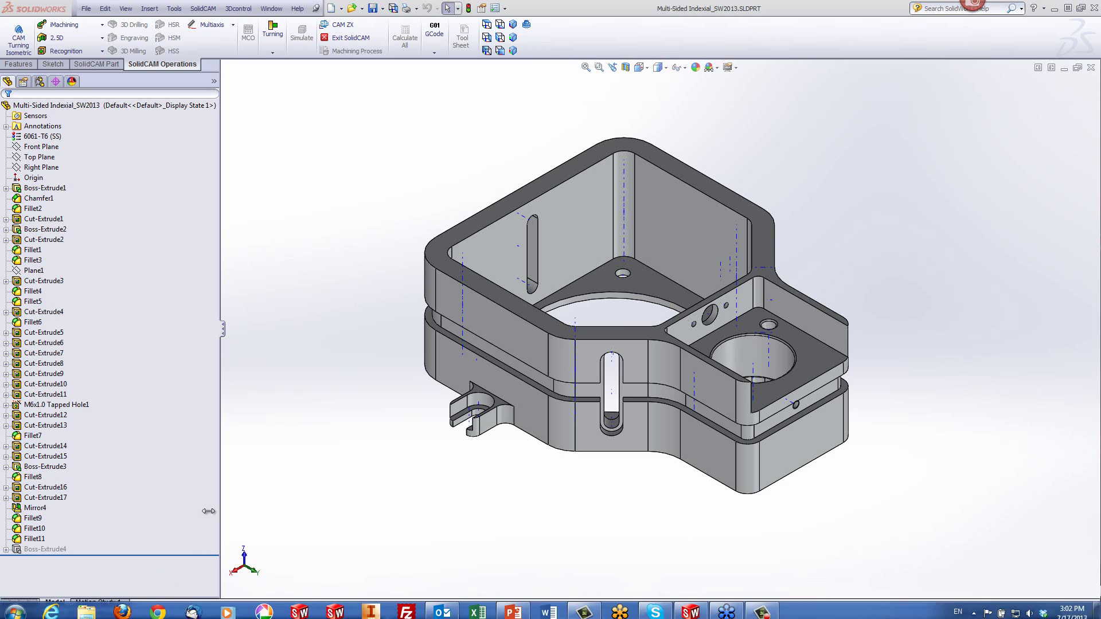
- Switch to Windows Explorer and browse to the folder C:\Webinar parts\Whats New 2013
{"action": "left_click", "coordinate": [15, 608]}
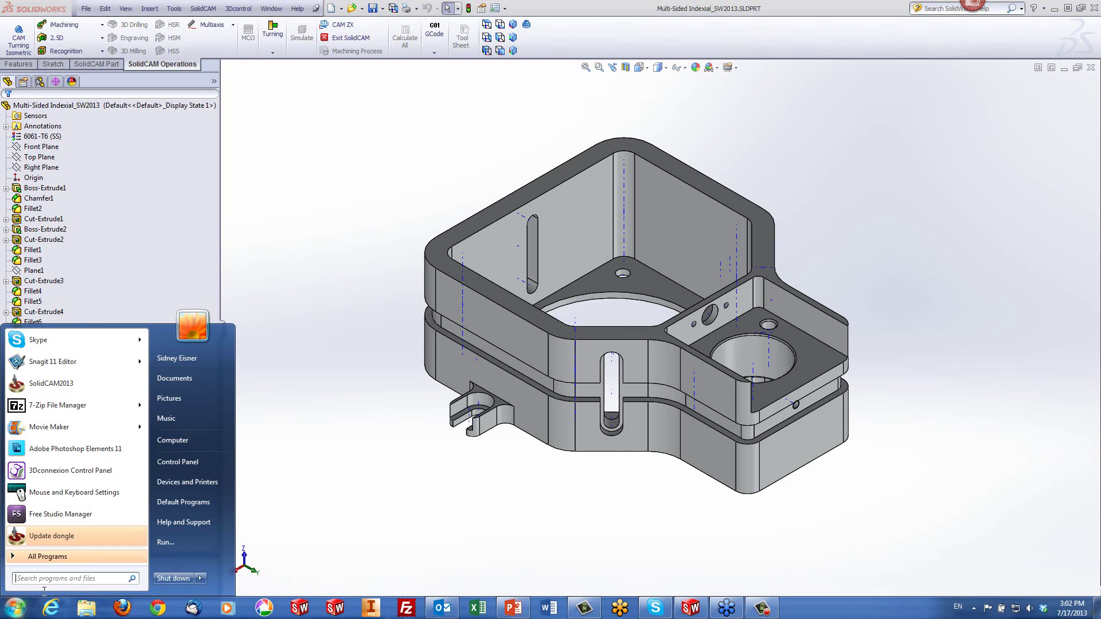
{"action": "left_click", "coordinate": [189, 441]}
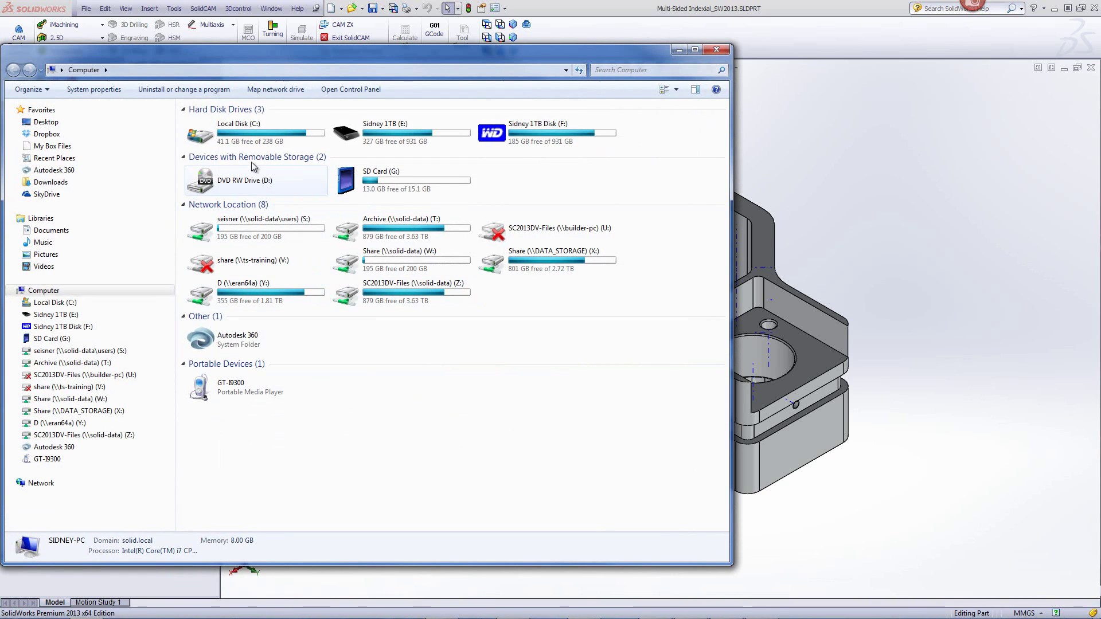
{"action": "double_click", "coordinate": [242, 136]}
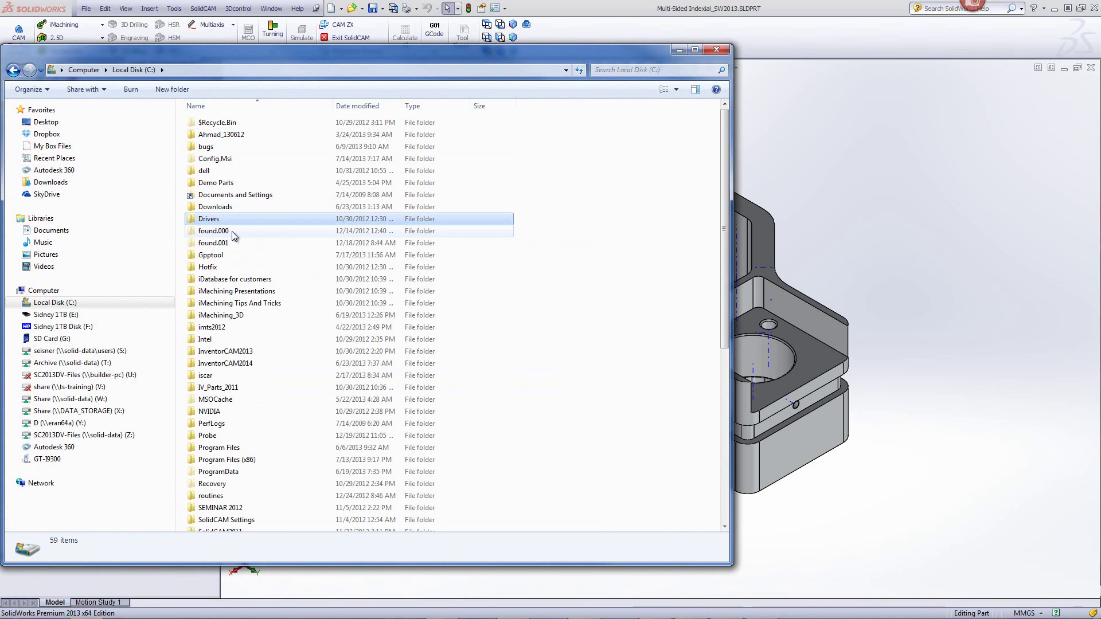
{"action": "scroll", "coordinate": [241, 248], "scroll_direction": "down", "scroll_amount": 7}
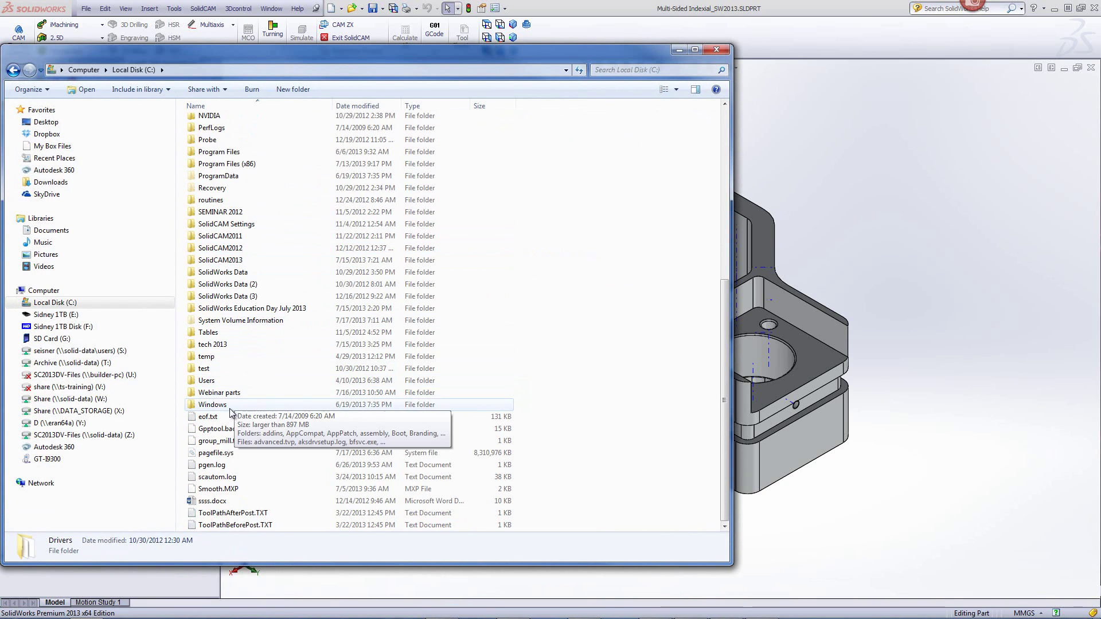
{"action": "double_click", "coordinate": [229, 396]}
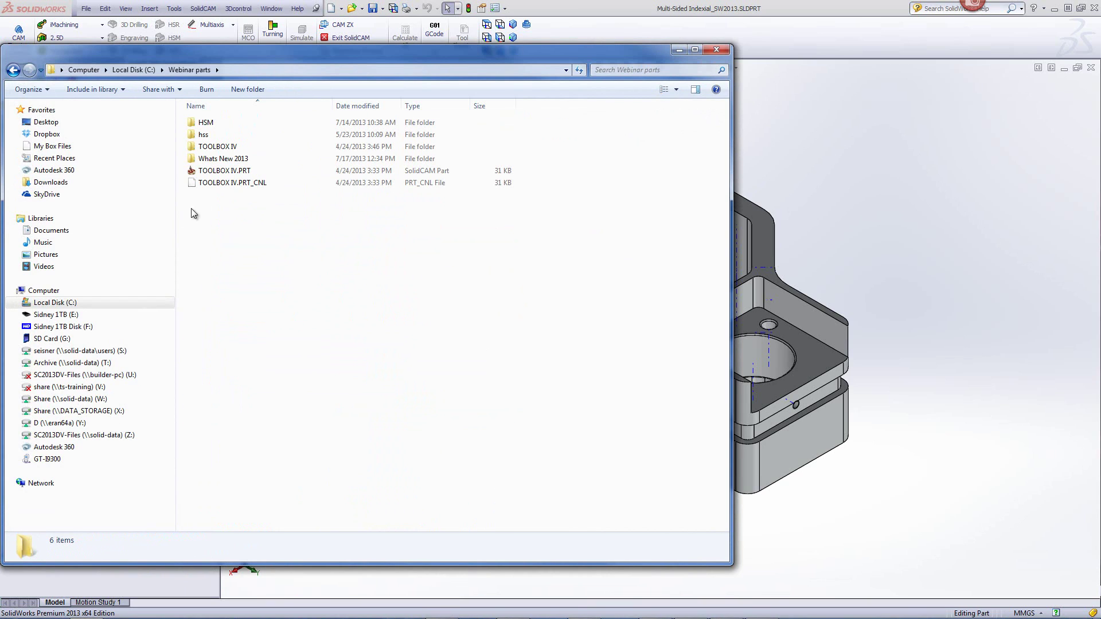
{"action": "double_click", "coordinate": [213, 159]}
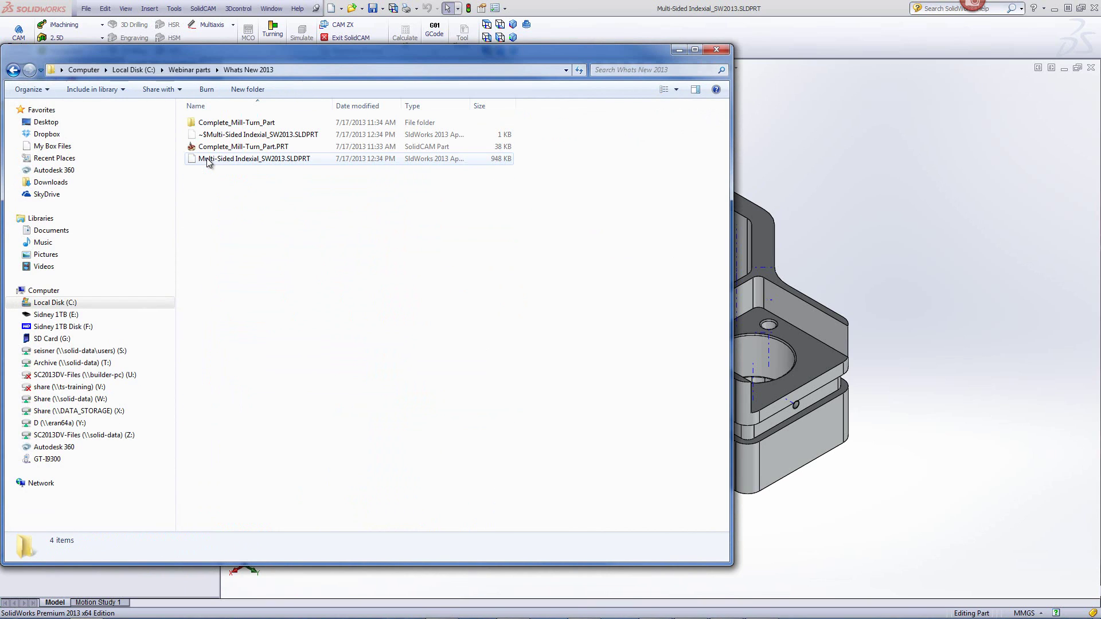
- Close the multi-sided part in SolidWorks and review which files its Whats New 2013 folder contains
{"action": "left_click", "coordinate": [1091, 68]}
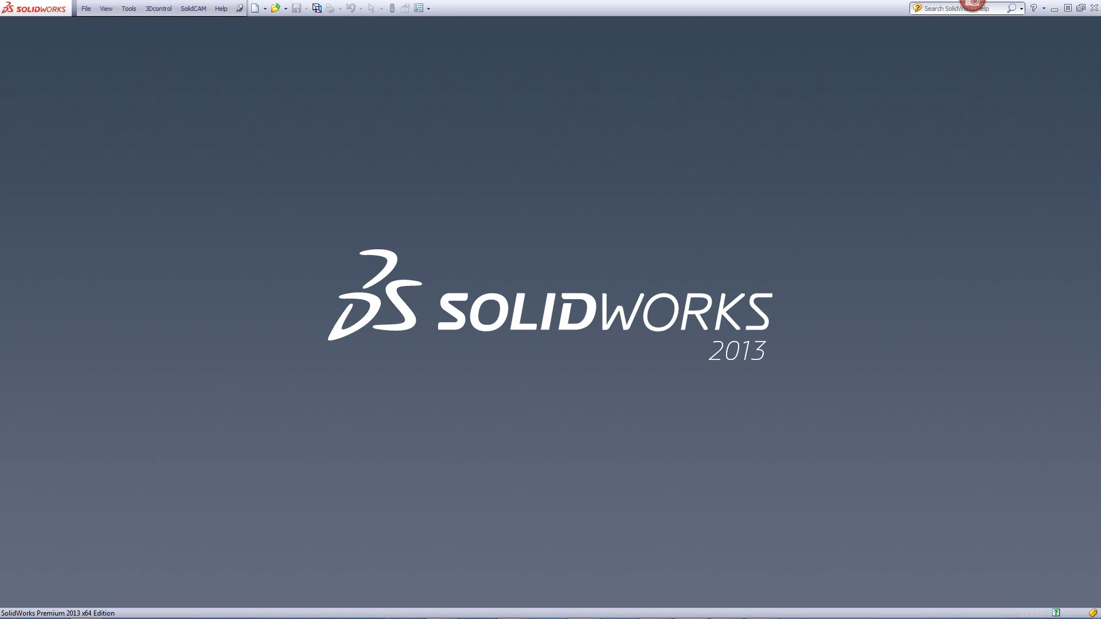
{"action": "left_click", "coordinate": [86, 608]}
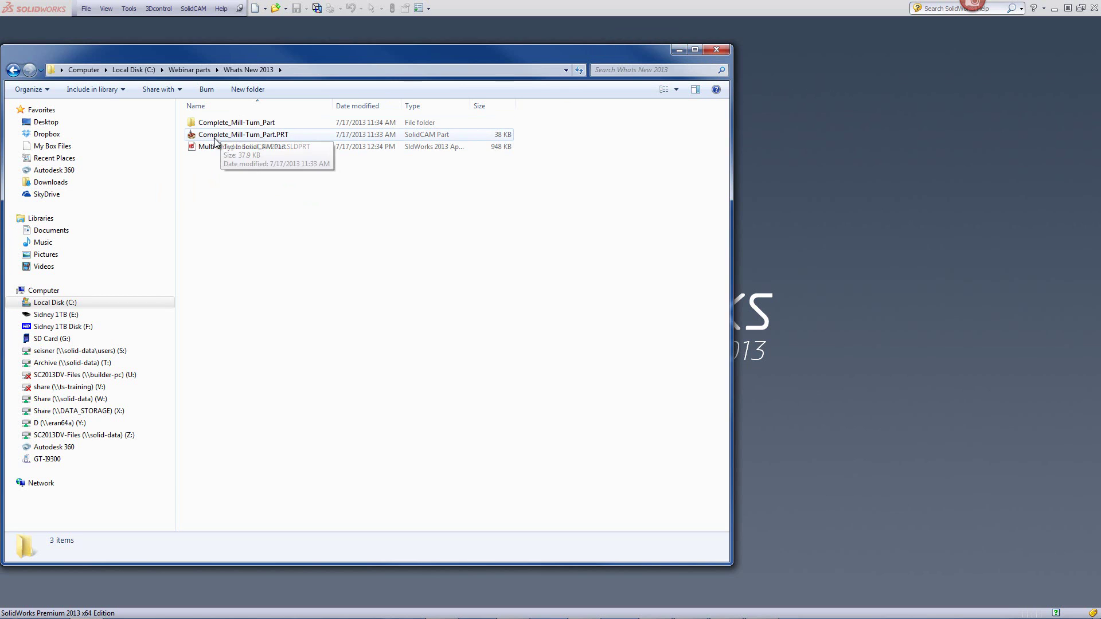
{"action": "left_click", "coordinate": [680, 50]}
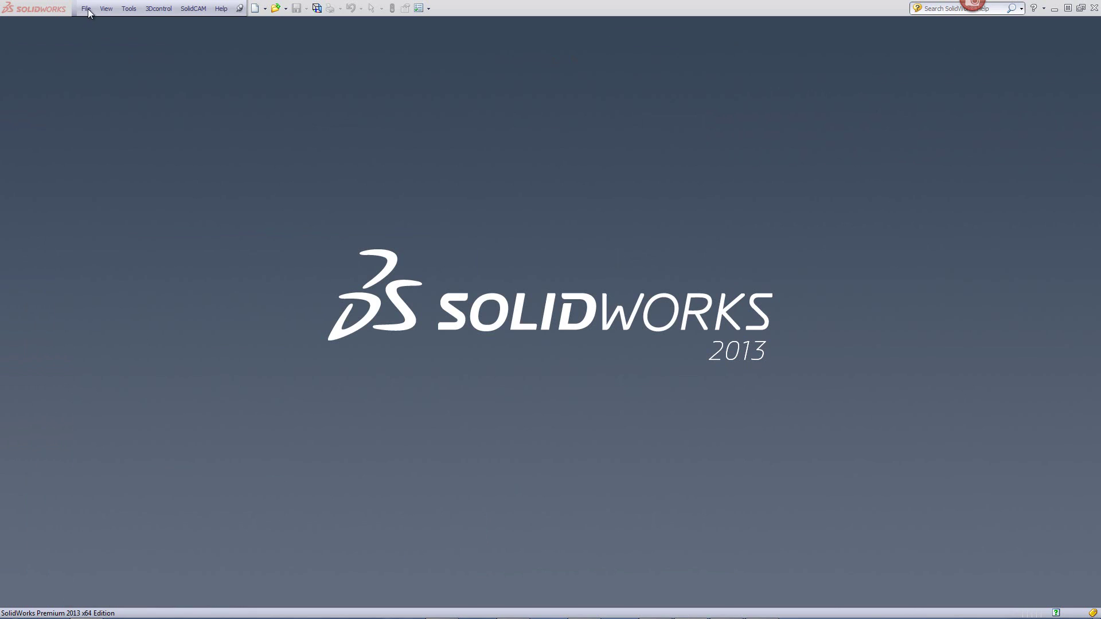
- Reopen the most recent Multi-Sided Indexial_SW2013.SLDPRT from the recent documents
{"action": "left_click", "coordinate": [88, 9]}
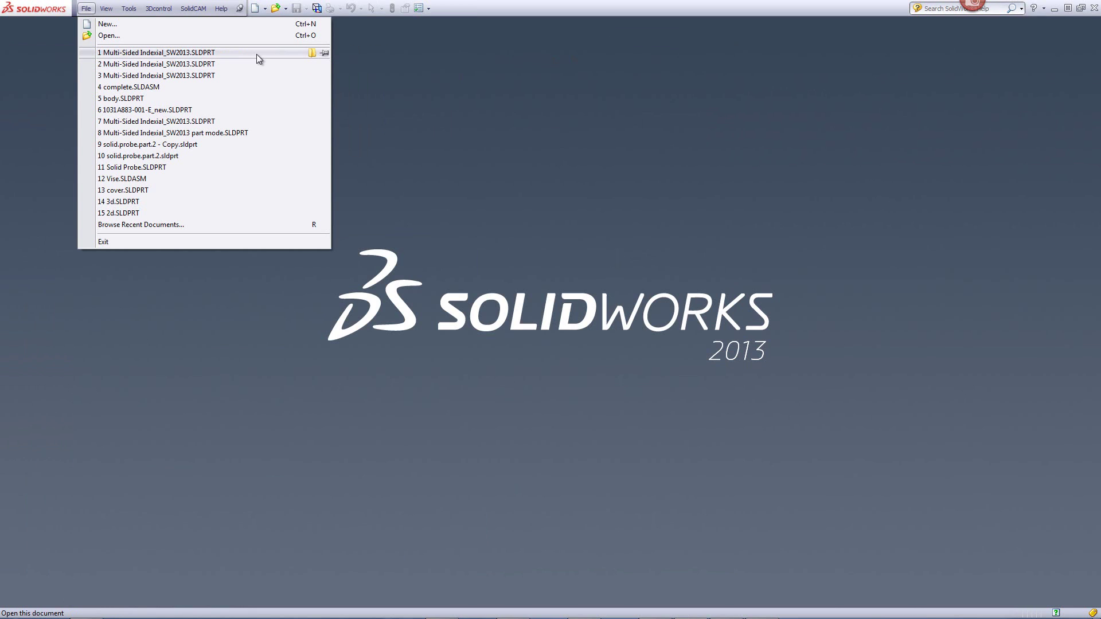
{"action": "mouse_move", "coordinate": [254, 50]}
{"action": "left_click", "coordinate": [277, 50]}
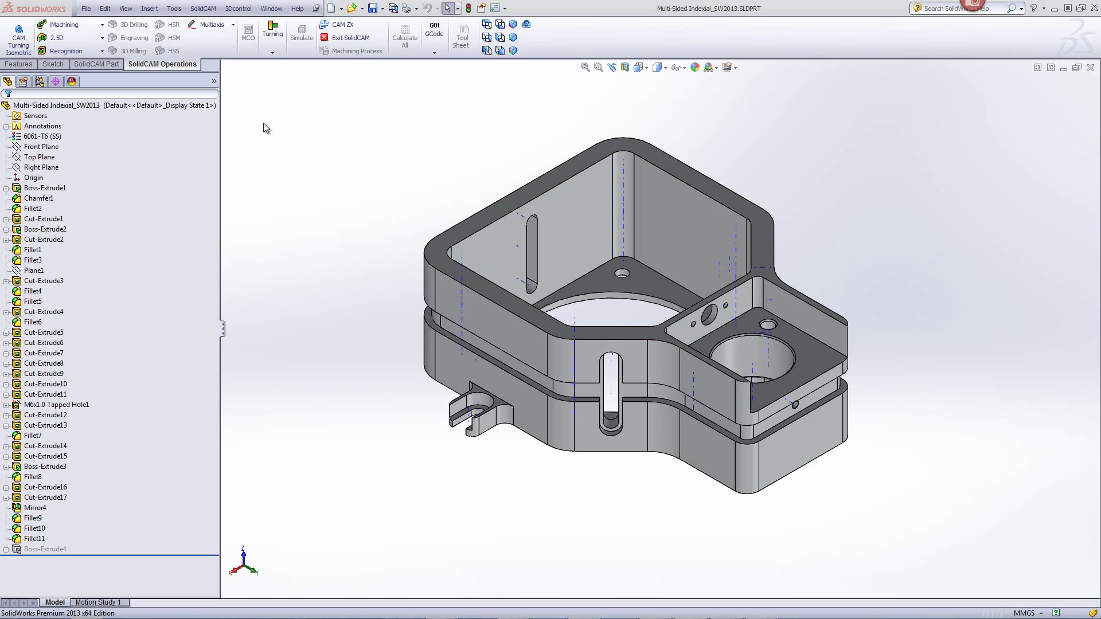
- Create a new SolidCAM milling part saved internally in the SolidWorks part, named Multi-Sided Indexial_SW2013_Milling
{"action": "left_click", "coordinate": [203, 10]}
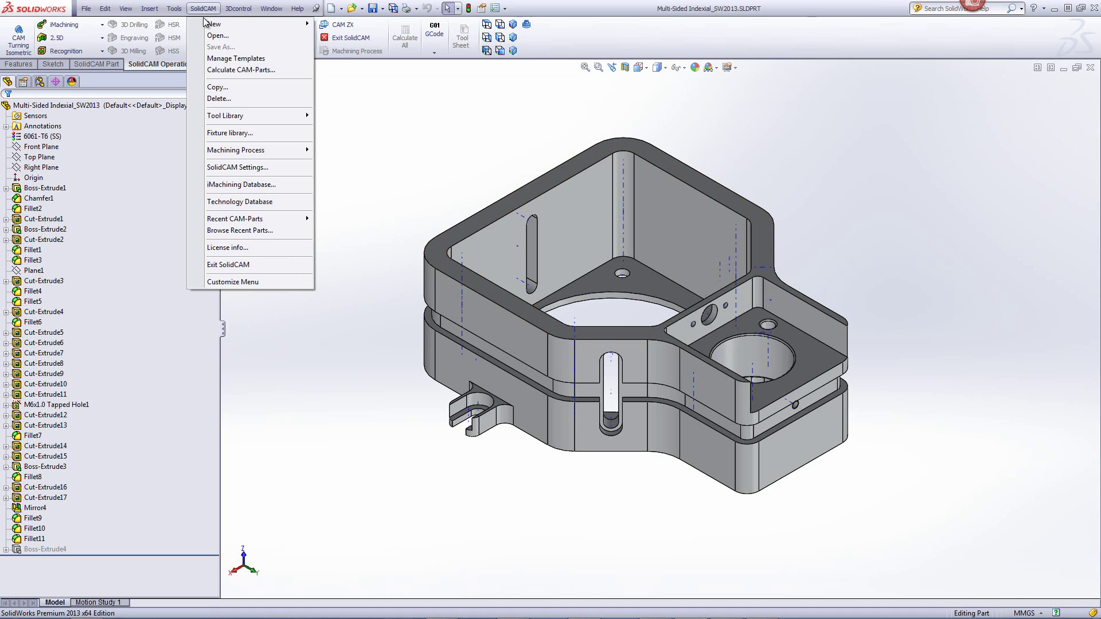
{"action": "mouse_move", "coordinate": [213, 24]}
{"action": "left_click", "coordinate": [348, 25]}
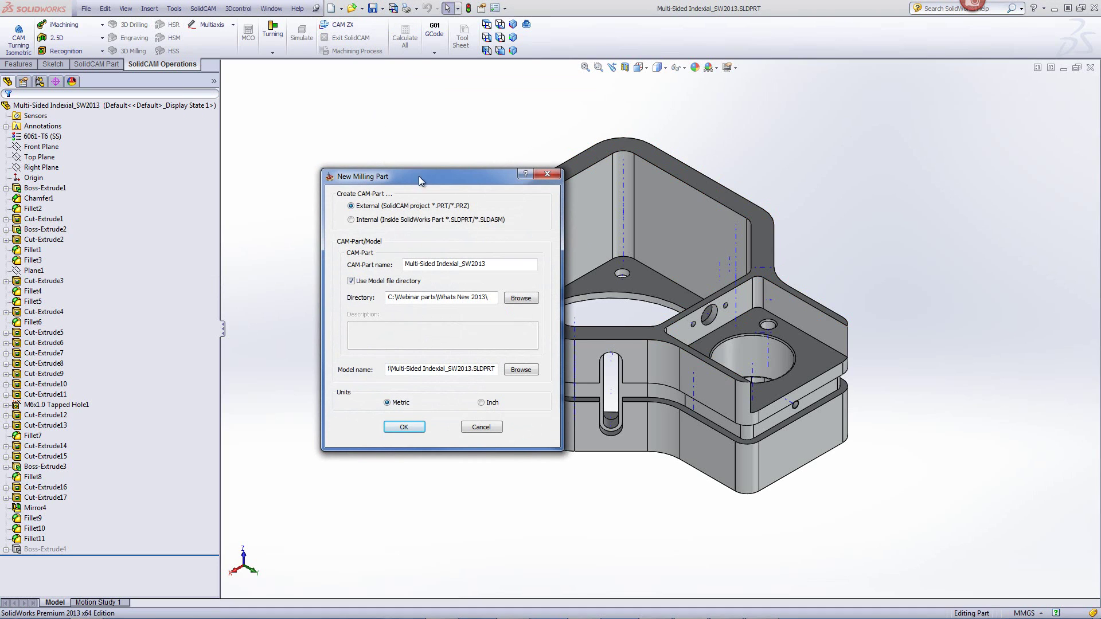
{"action": "left_click_drag", "start_coordinate": [422, 176], "coordinate": [720, 90]}
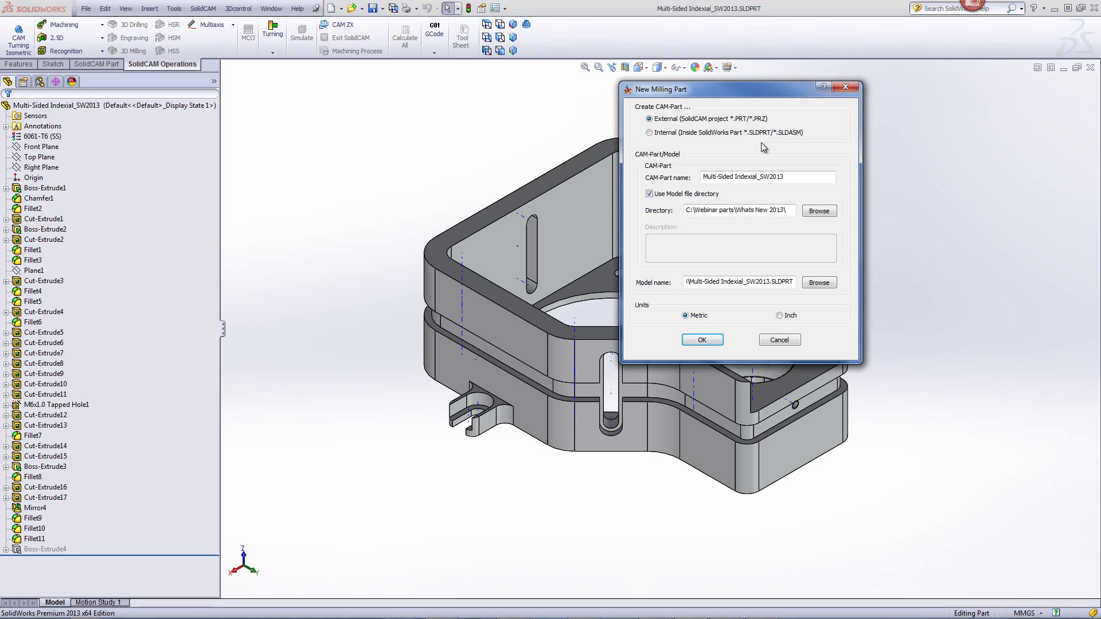
{"action": "left_click", "coordinate": [648, 133]}
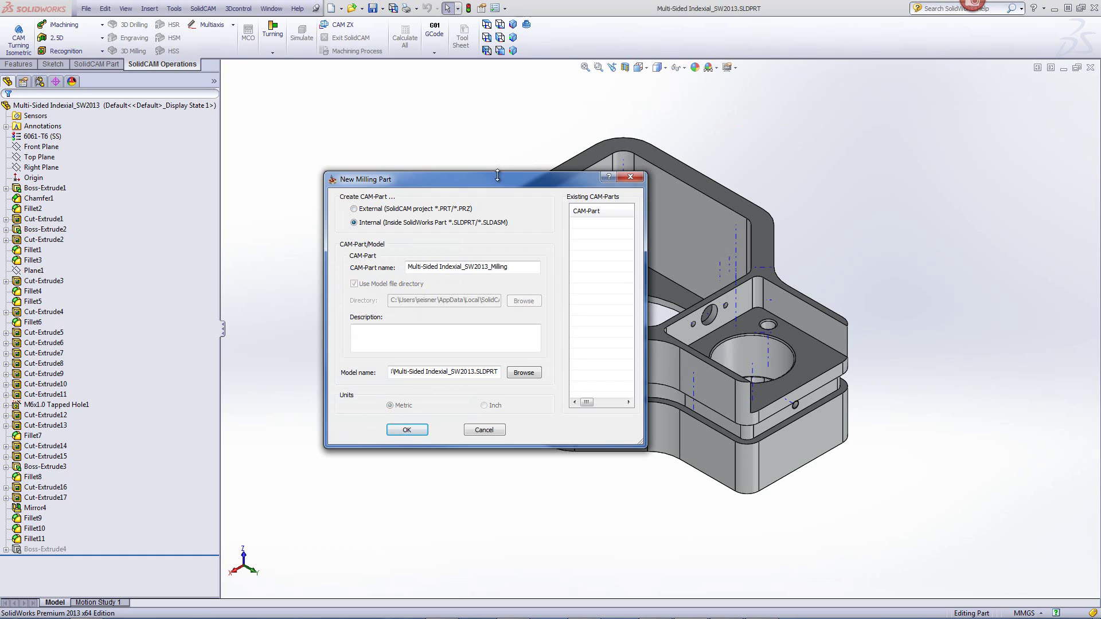
{"action": "left_click_drag", "start_coordinate": [498, 183], "coordinate": [564, 78]}
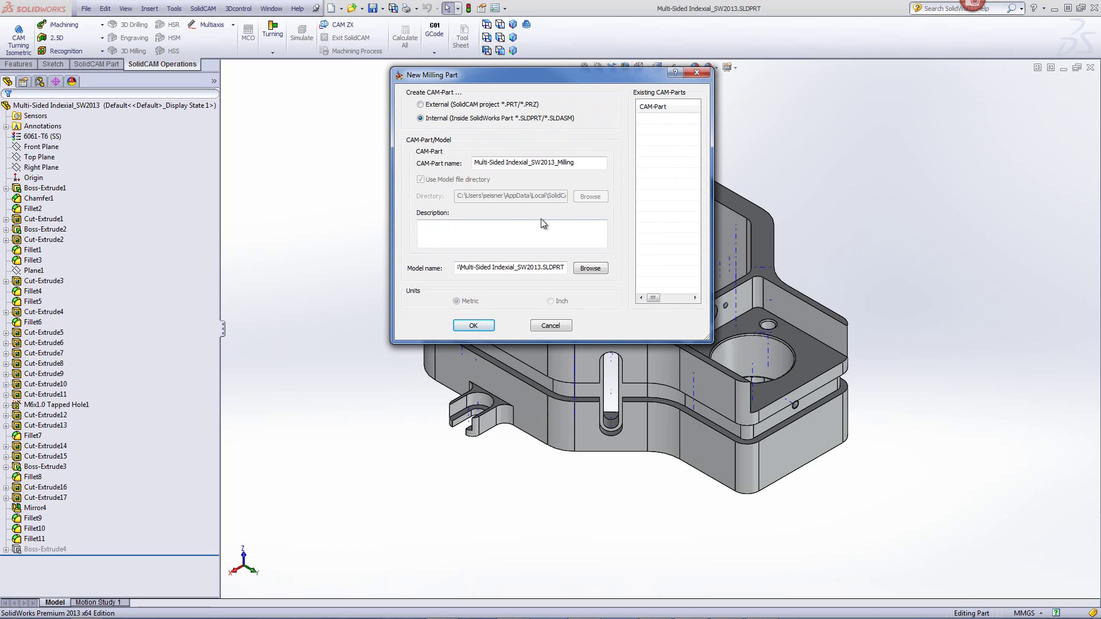
{"action": "left_click", "coordinate": [461, 326]}
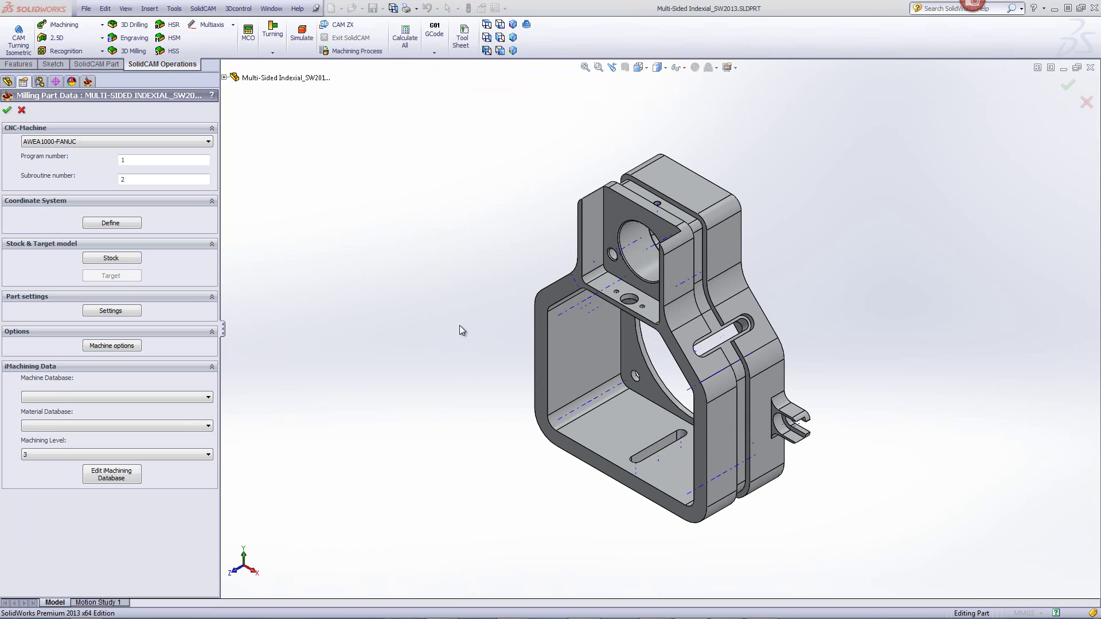
- Define machine coordinate system 1 from a picked model face at the corner of the model box, accepting the default machining levels and milling part data
{"action": "left_click", "coordinate": [111, 223]}
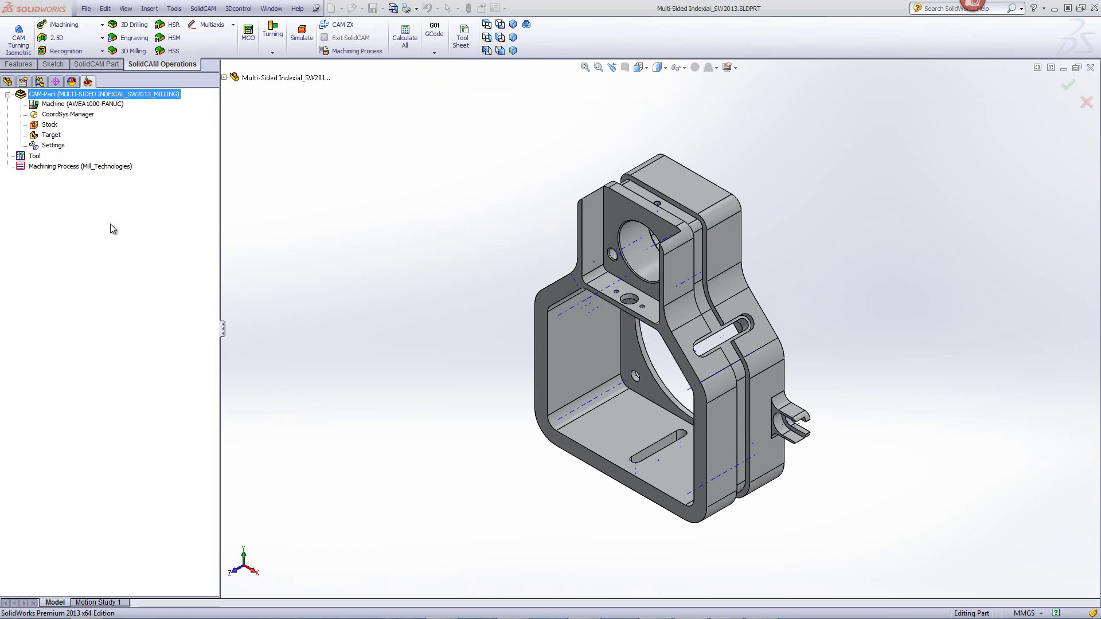
{"action": "left_click", "coordinate": [638, 376]}
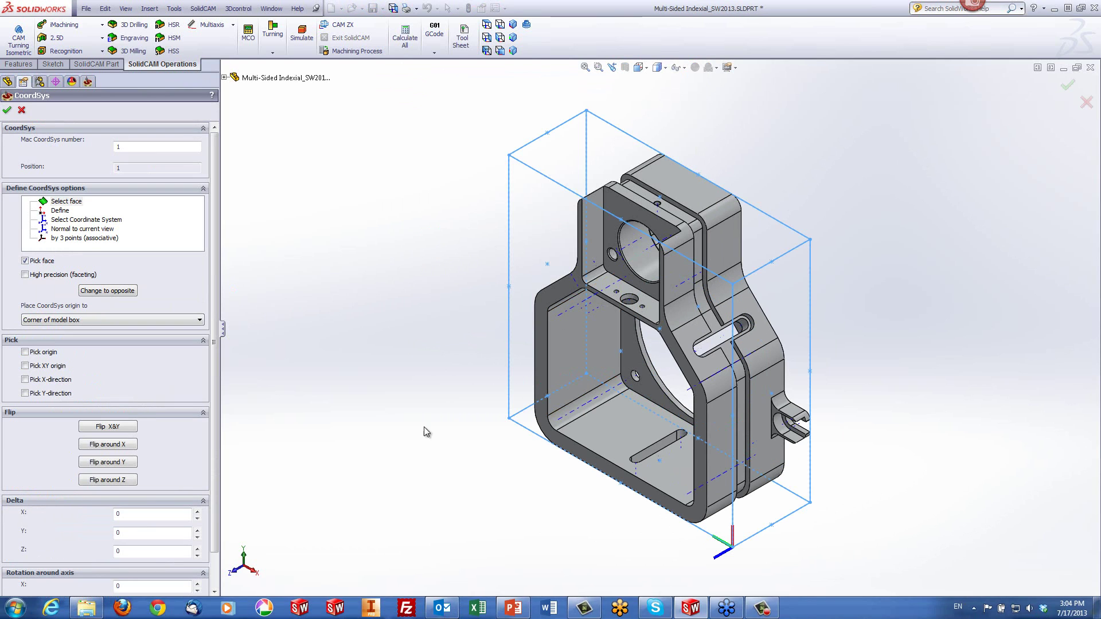
{"action": "left_click", "coordinate": [6, 111]}
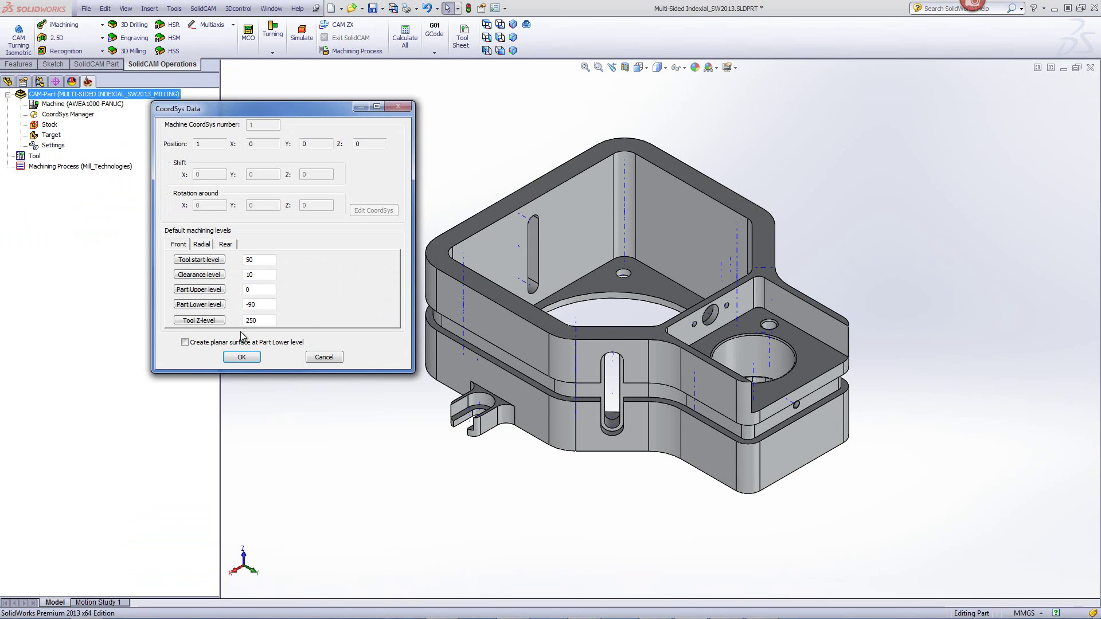
{"action": "left_click", "coordinate": [242, 356]}
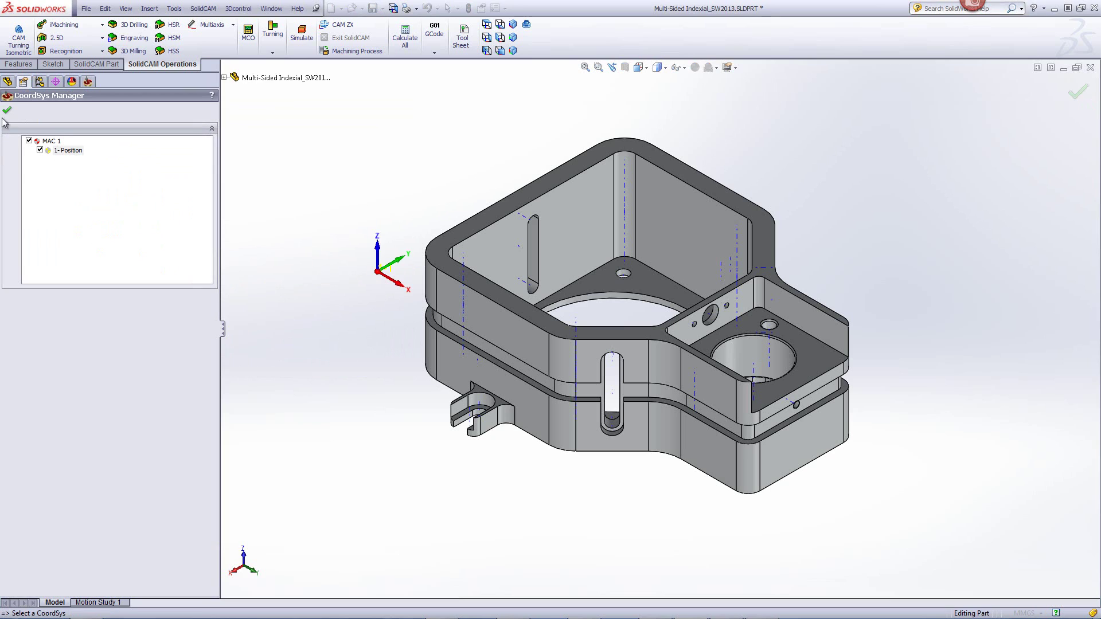
{"action": "left_click", "coordinate": [7, 110]}
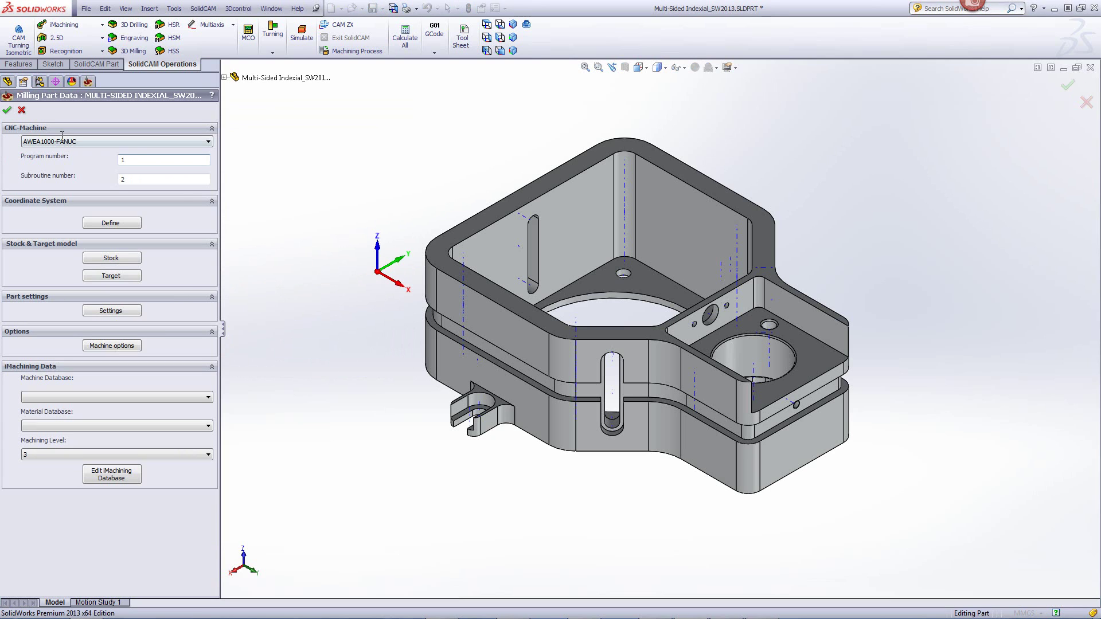
{"action": "left_click", "coordinate": [7, 111]}
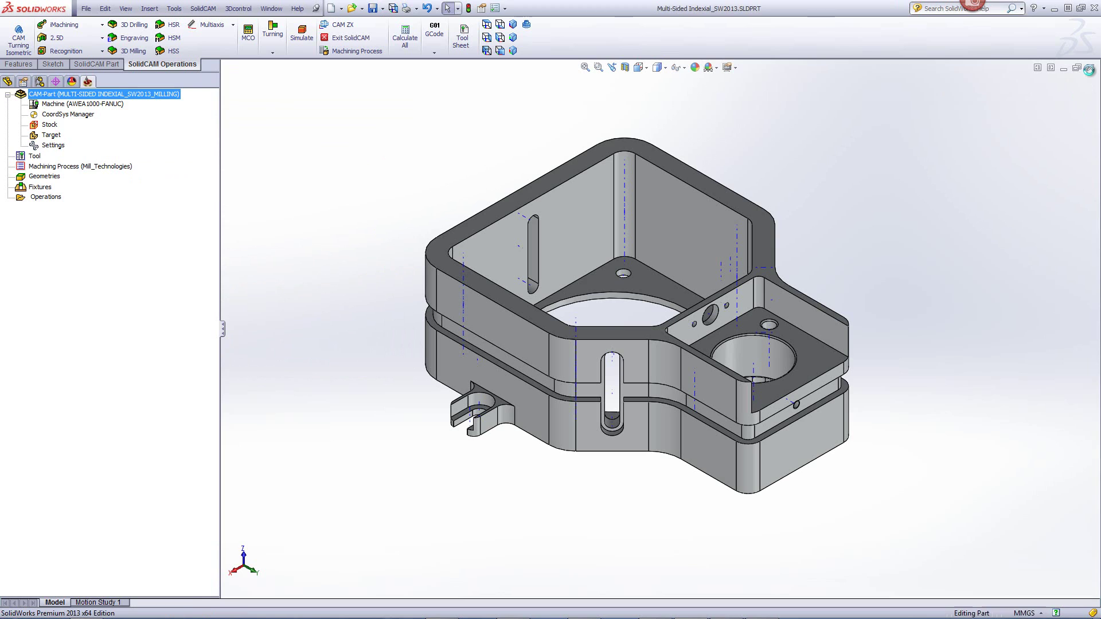
- Close the part with its internal CAM-Part and check the Whats New 2013 folder for separate CAM files
{"action": "left_click", "coordinate": [1090, 68]}
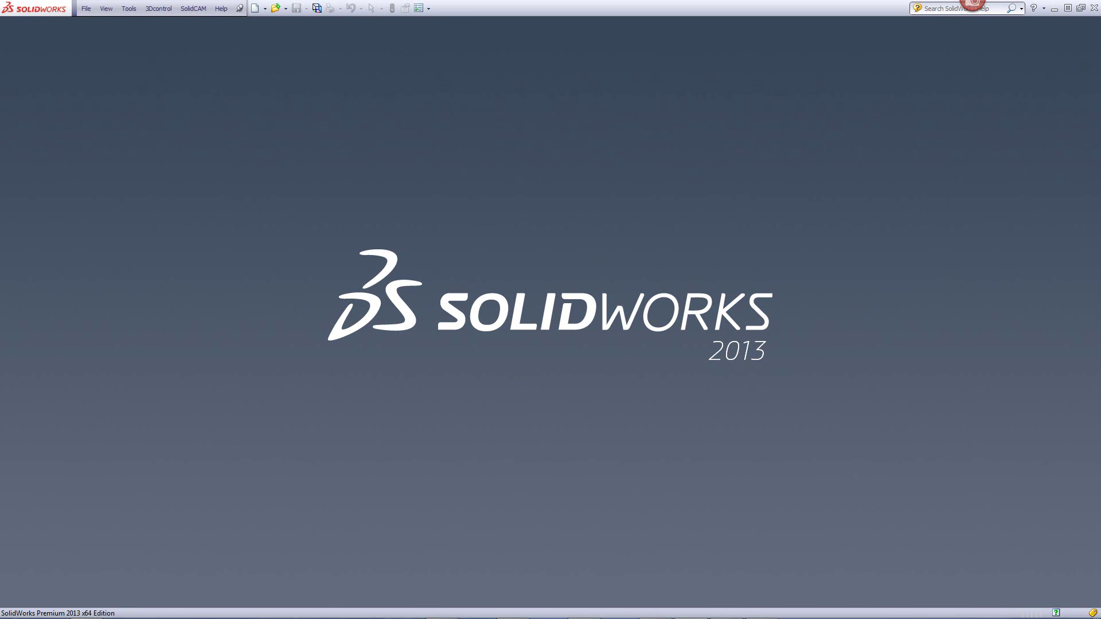
{"action": "left_click", "coordinate": [86, 609]}
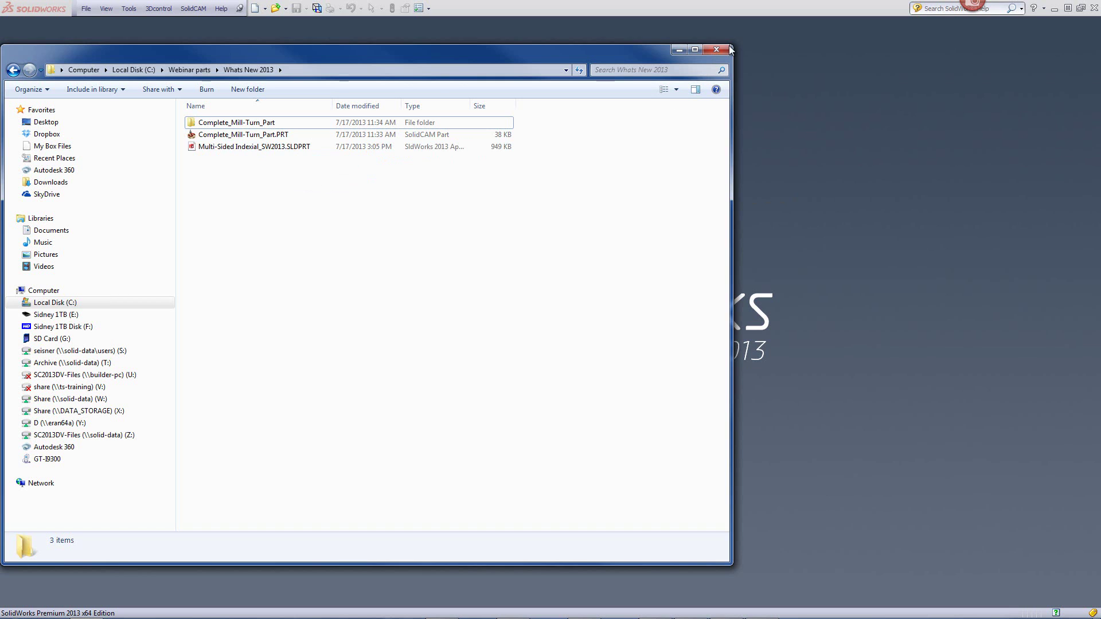
{"action": "left_click", "coordinate": [679, 51]}
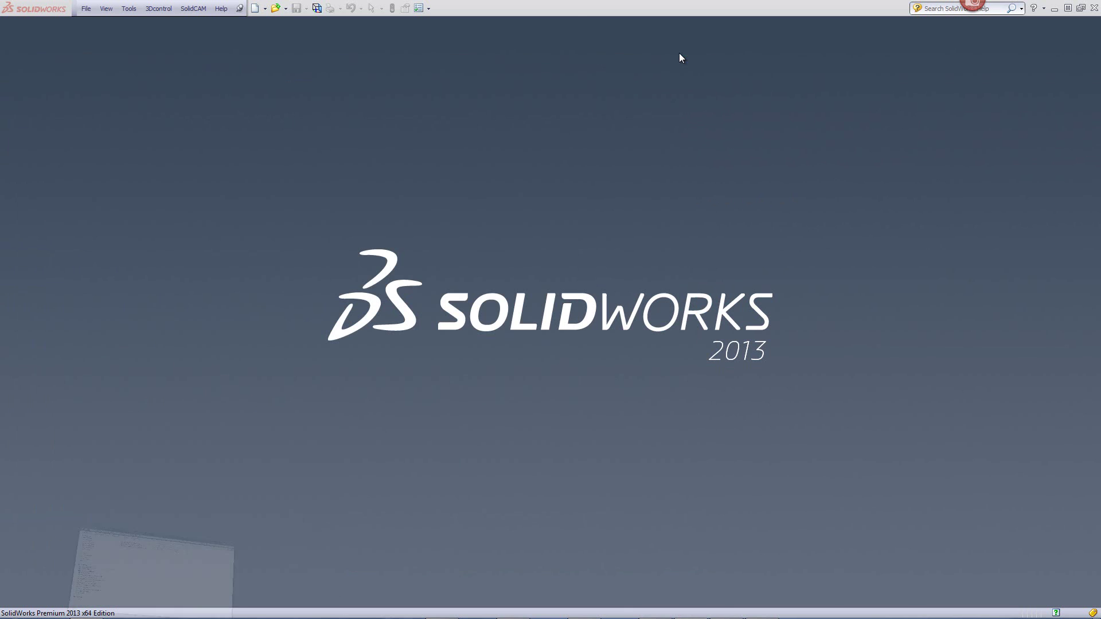
- Reopen Multi-Sided Indexial_SW2013.SLDPRT and load its internal milling CAM-Part with the AWEA1000-FANUC controller
{"action": "left_click", "coordinate": [86, 9]}
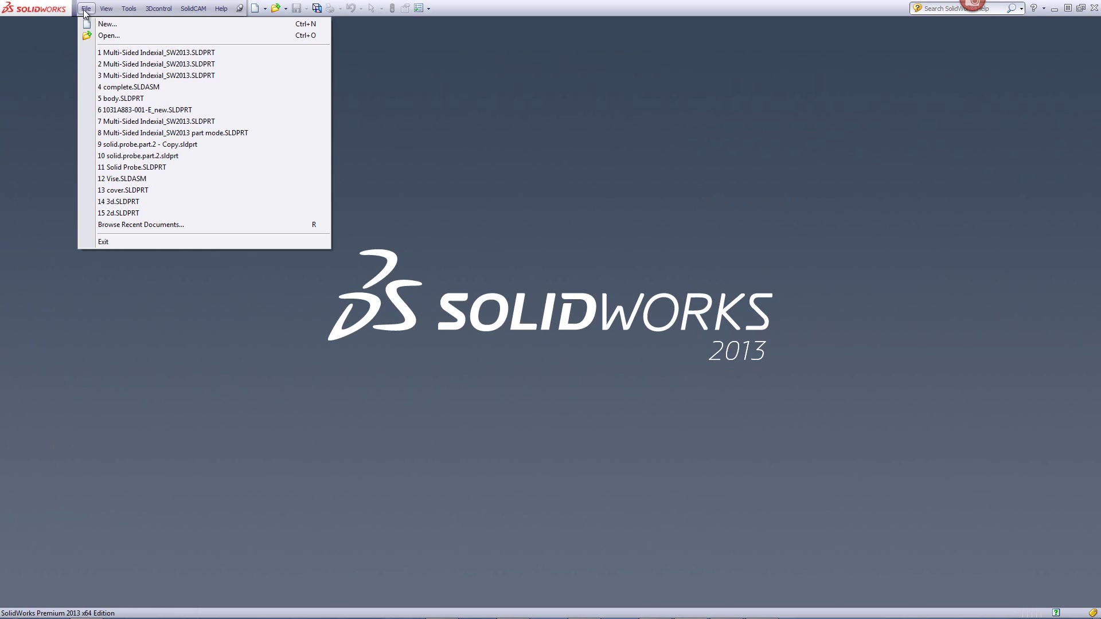
{"action": "left_click", "coordinate": [112, 54]}
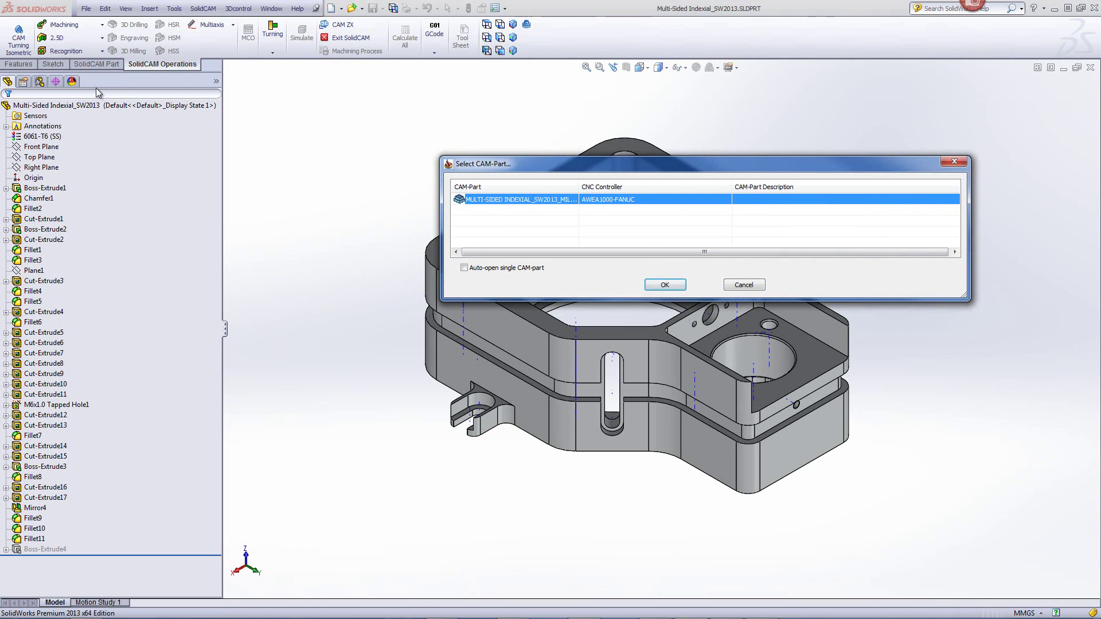
{"action": "left_click", "coordinate": [667, 286]}
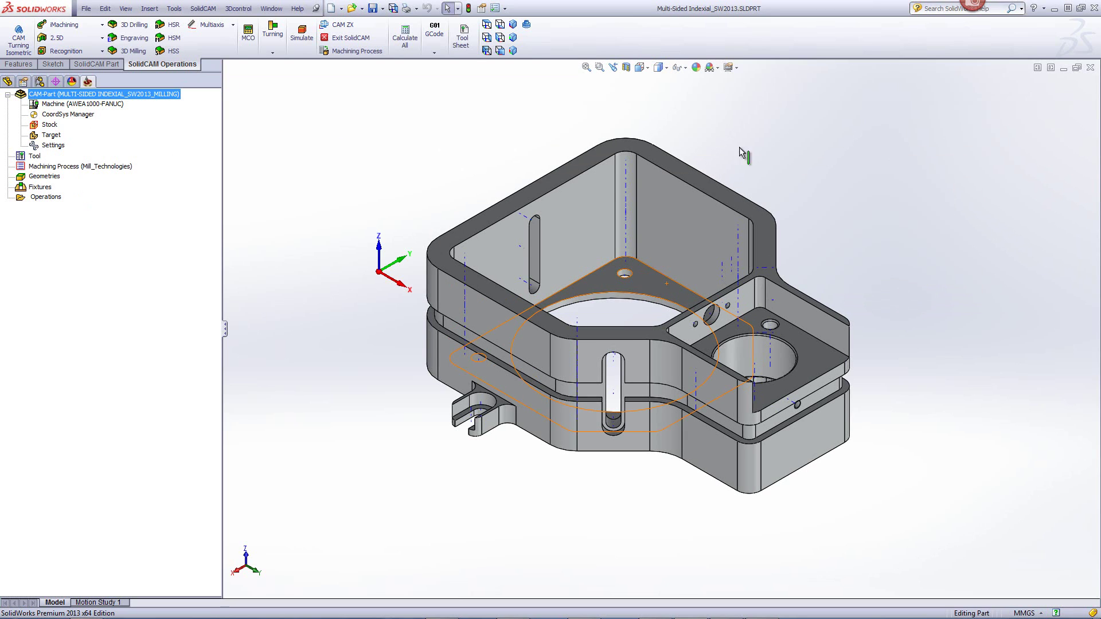
- Close the part and reopen Multi-Sided Indexial_SW2013.SLDPRT without loading its existing milling CAM-Part
{"action": "left_click", "coordinate": [1089, 68]}
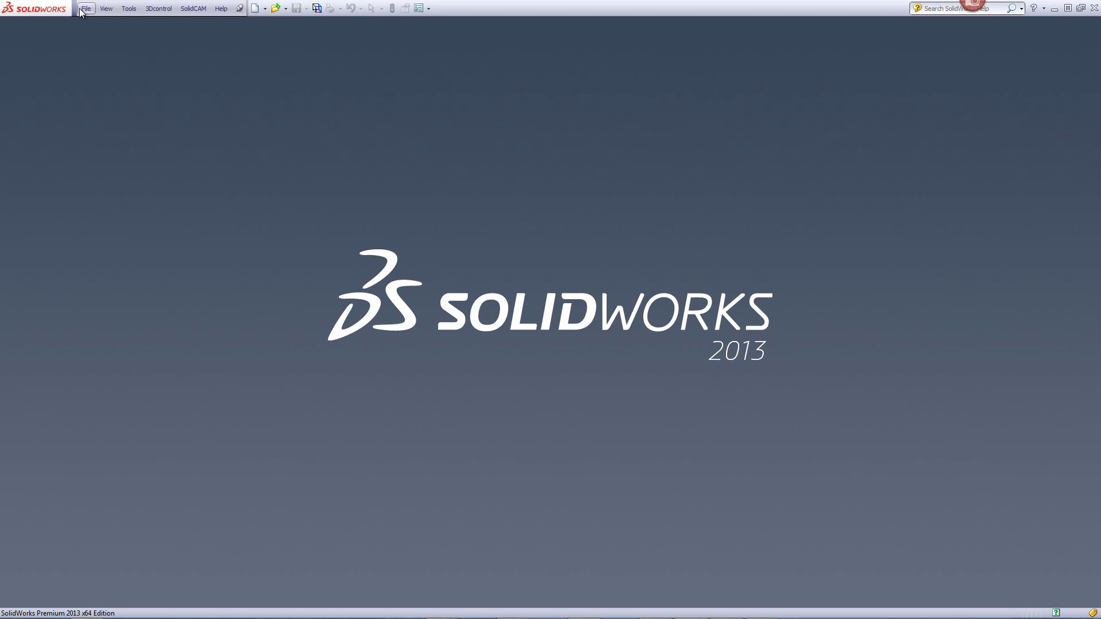
{"action": "left_click", "coordinate": [86, 8]}
{"action": "left_click", "coordinate": [117, 52]}
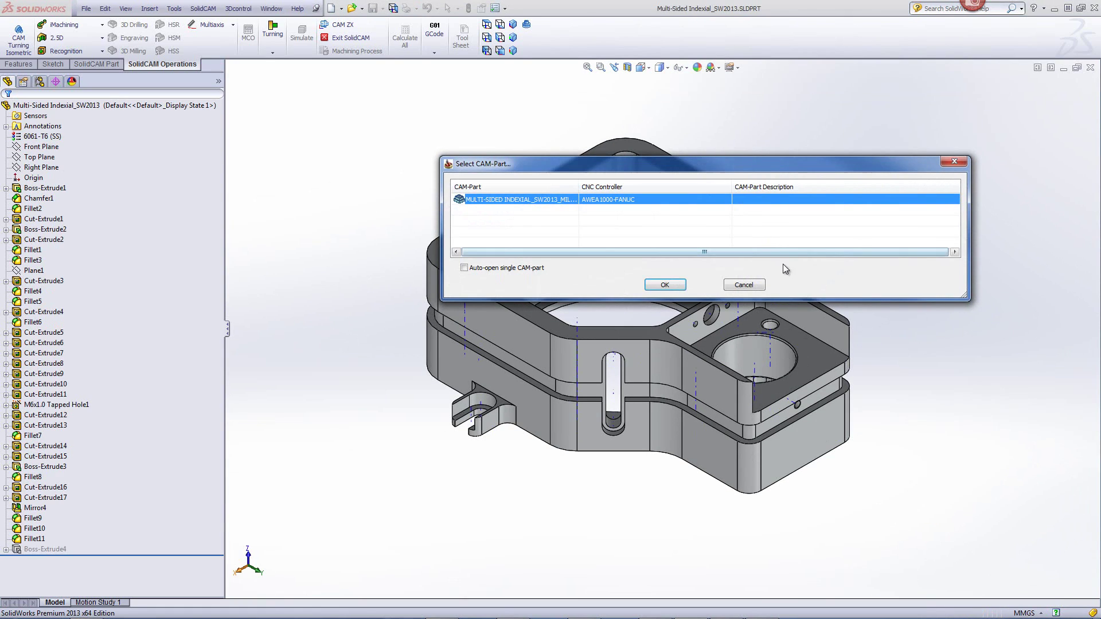
{"action": "left_click", "coordinate": [744, 285]}
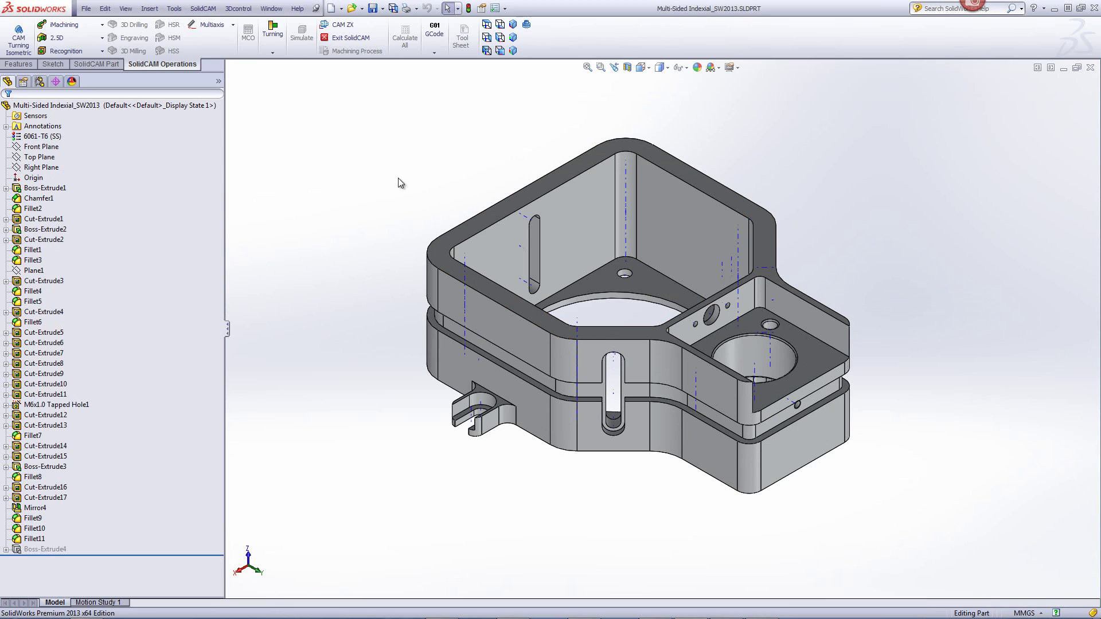
- Create a second internal SolidCAM milling part named Multi-Sided Indexial_SW2013_Milling_1, widening the existing CAM-Parts list to read the full names
{"action": "left_click", "coordinate": [202, 9]}
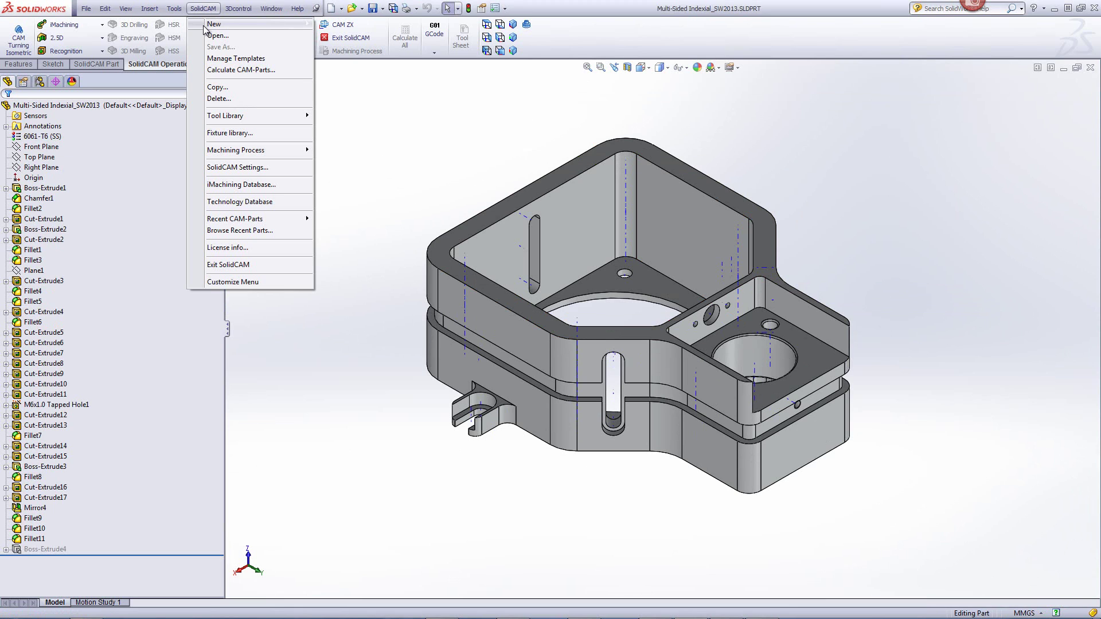
{"action": "mouse_move", "coordinate": [270, 23]}
{"action": "left_click", "coordinate": [343, 26]}
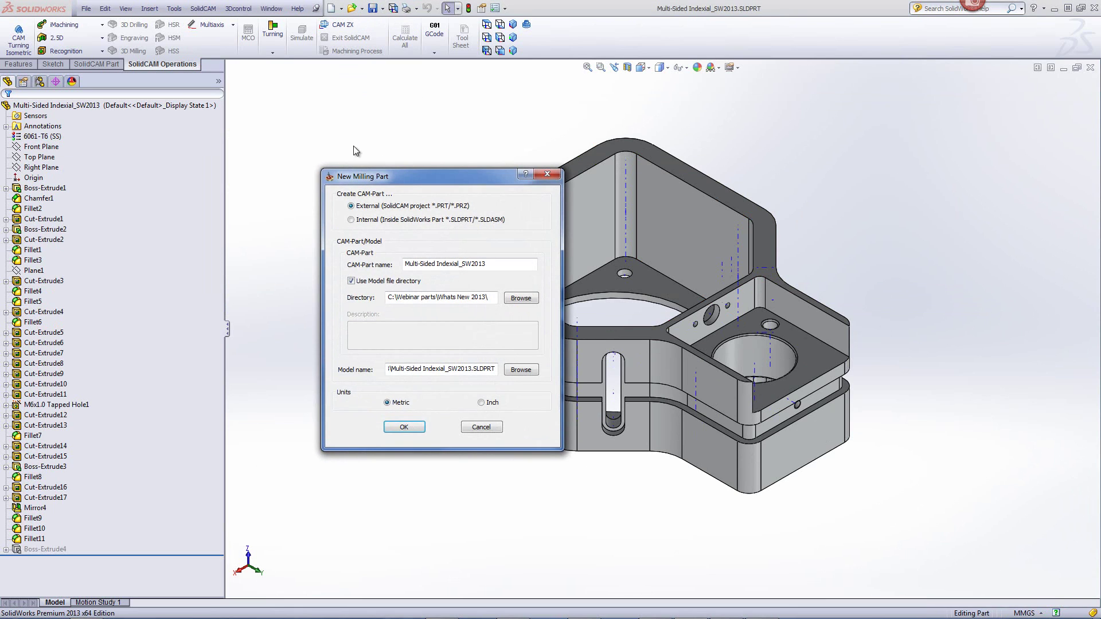
{"action": "left_click", "coordinate": [351, 220]}
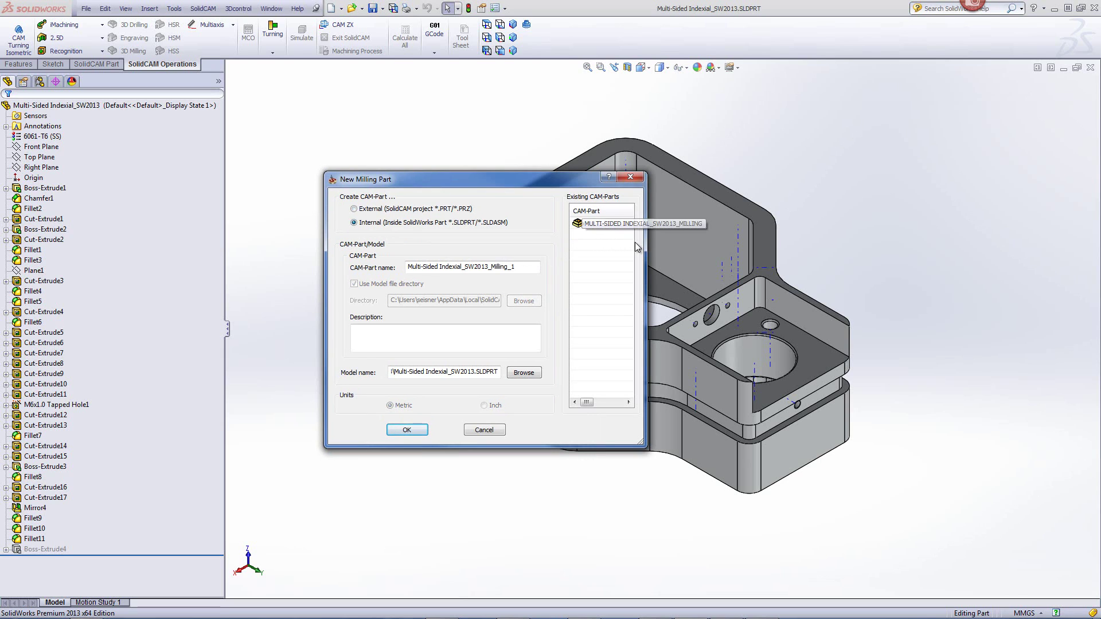
{"action": "left_click_drag", "start_coordinate": [647, 243], "coordinate": [906, 237]}
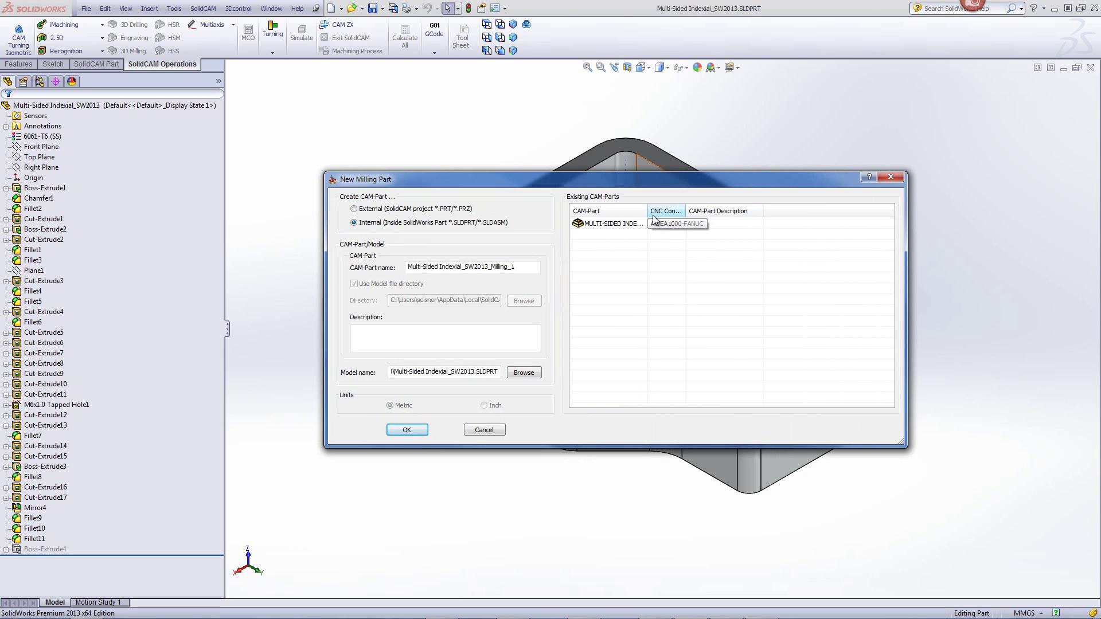
{"action": "left_click_drag", "start_coordinate": [646, 211], "coordinate": [744, 212]}
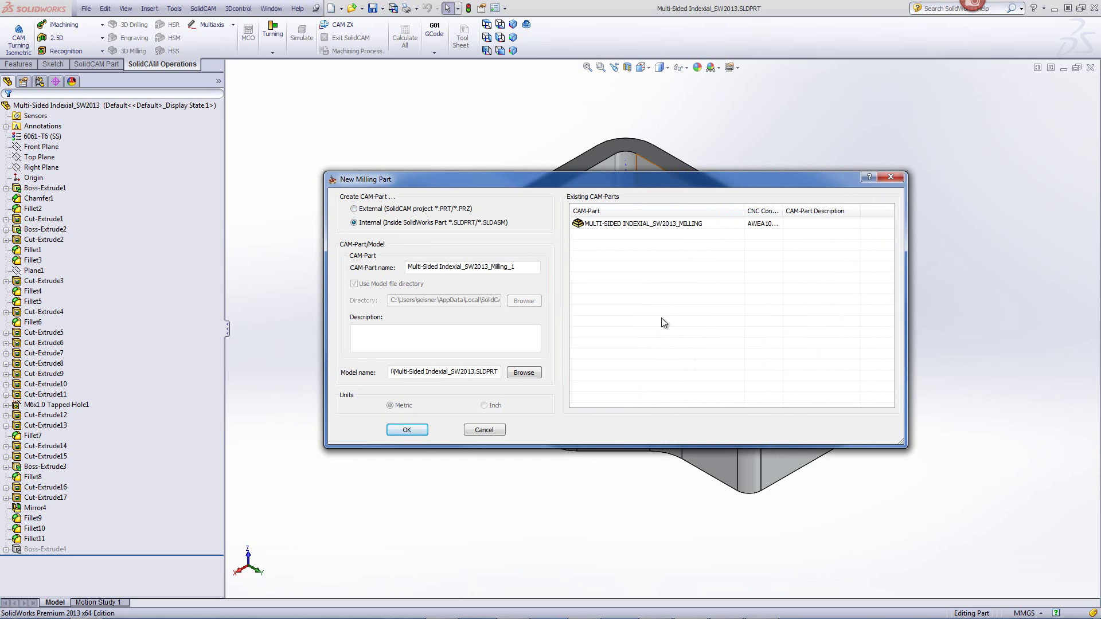
{"action": "left_click", "coordinate": [401, 430]}
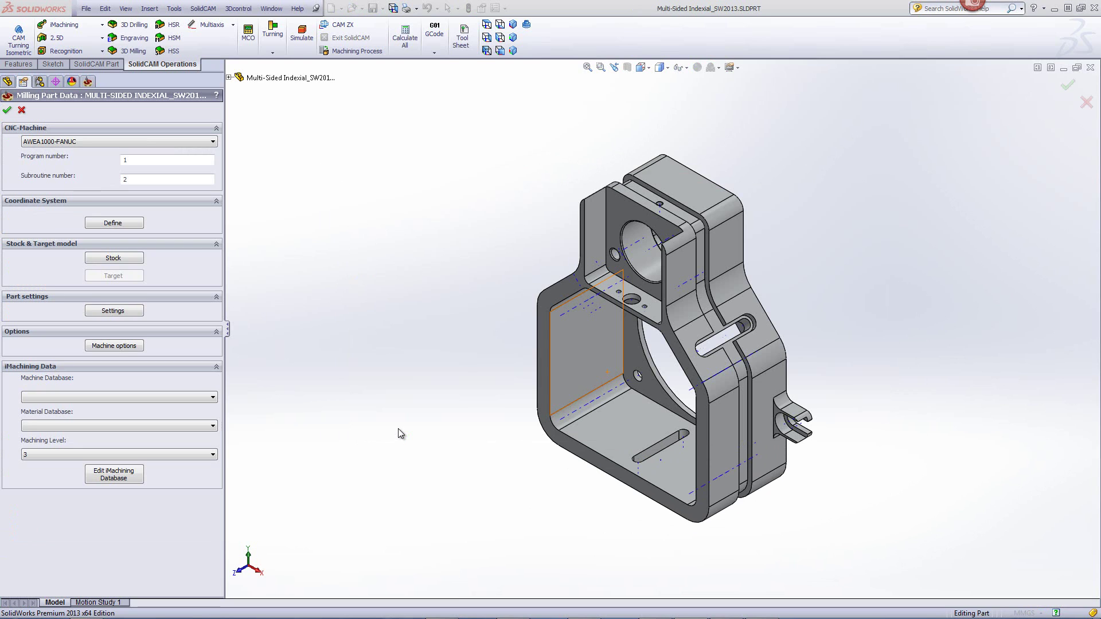
- Try to define machine coordinate system 1 from the model's upper end face and confirm the milling part data
{"action": "left_click", "coordinate": [118, 226]}
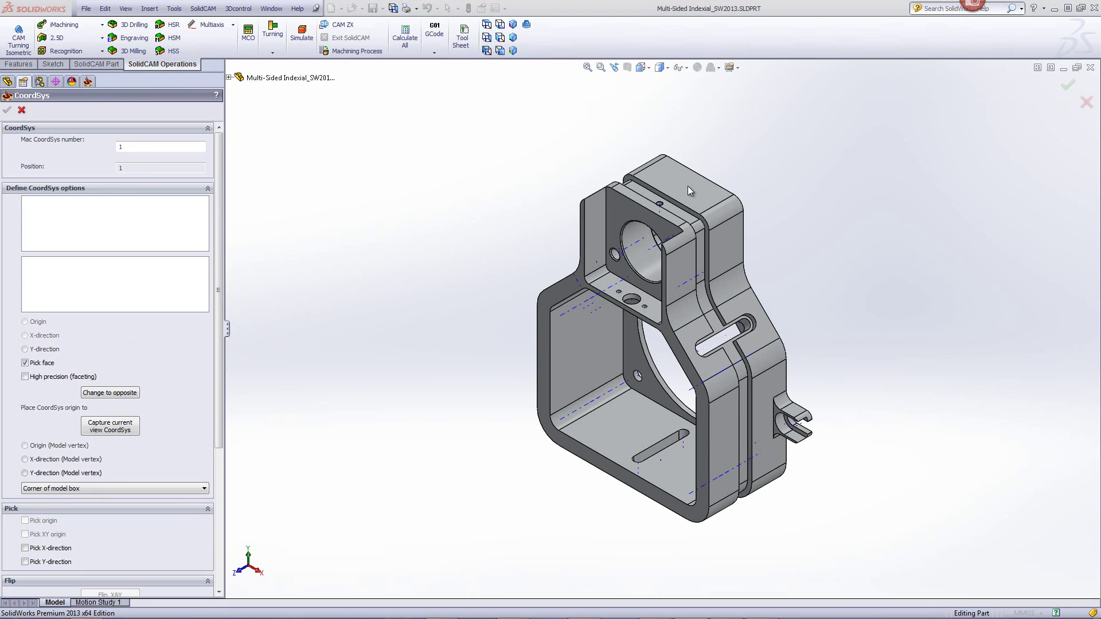
{"action": "left_click", "coordinate": [687, 185]}
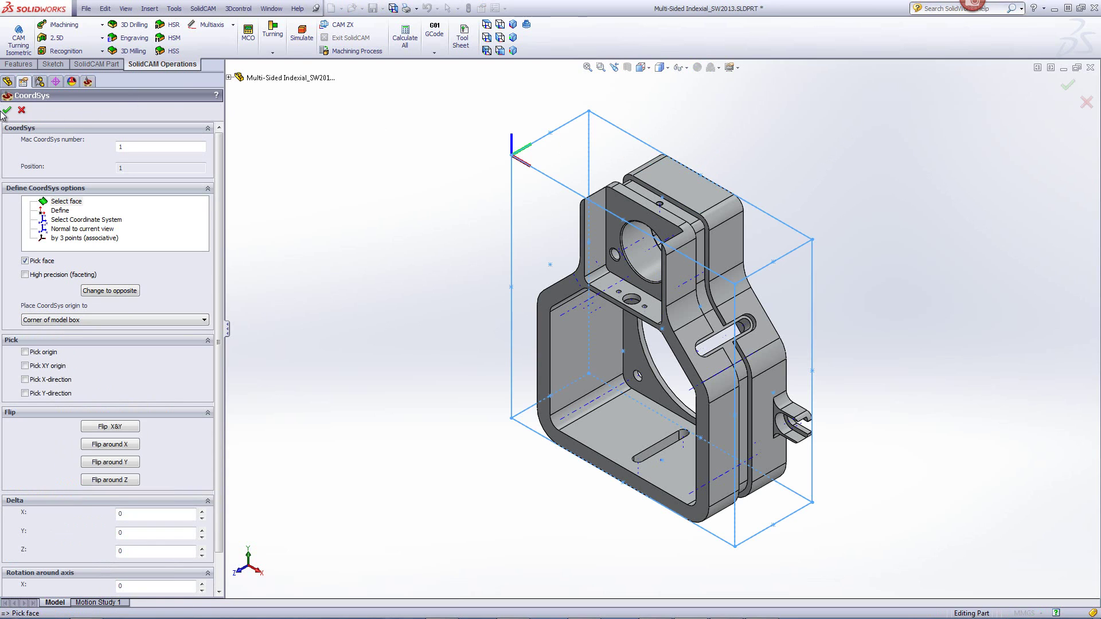
{"action": "left_click", "coordinate": [7, 110]}
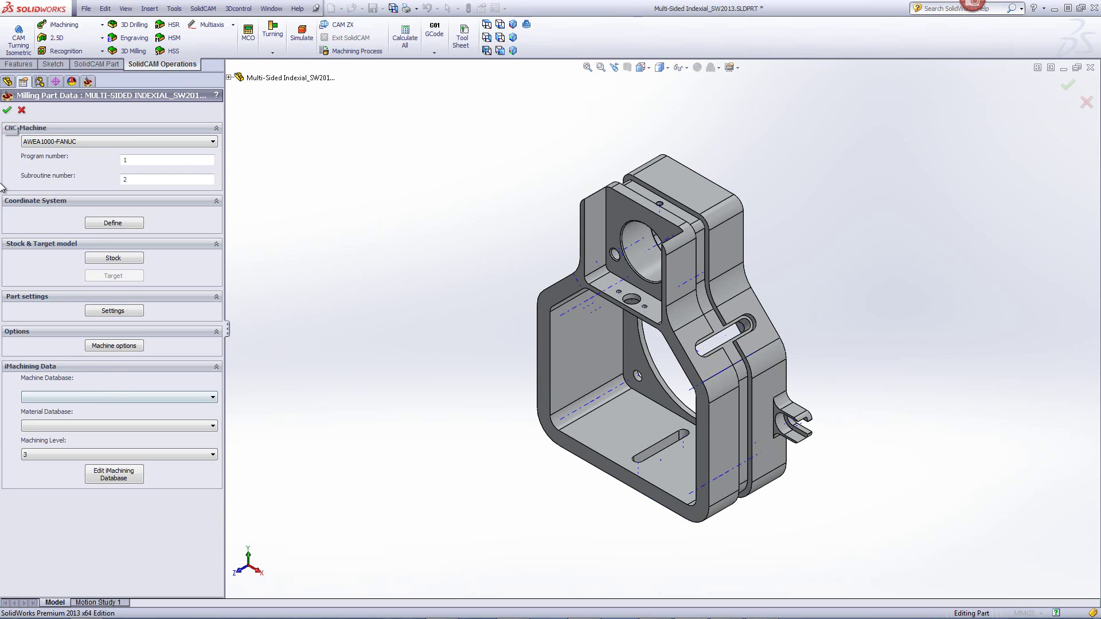
{"action": "left_click", "coordinate": [7, 110]}
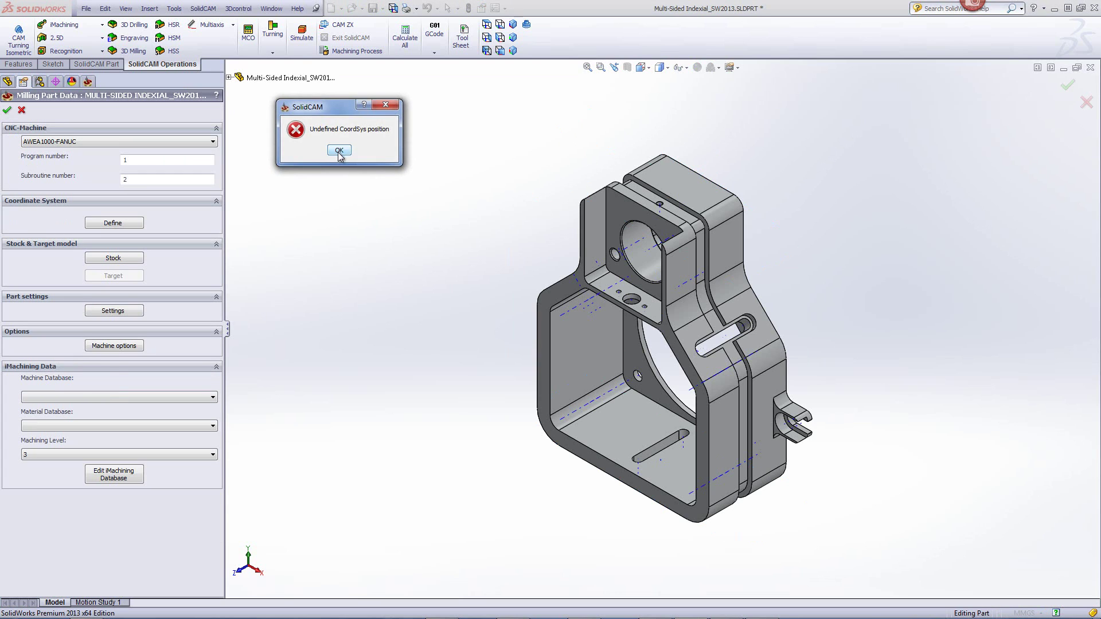
{"action": "left_click", "coordinate": [339, 150]}
- Define machine coordinate system 1 from the upper end face at the corner of the model box, accepting the default machining levels and part data
{"action": "left_click", "coordinate": [112, 224]}
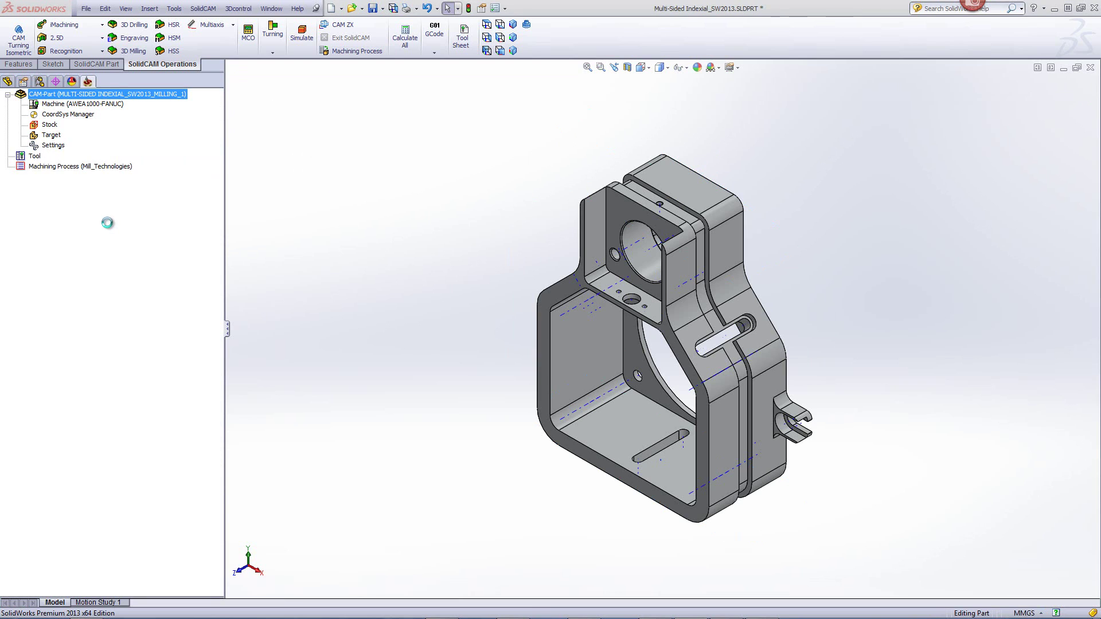
{"action": "left_click", "coordinate": [670, 184]}
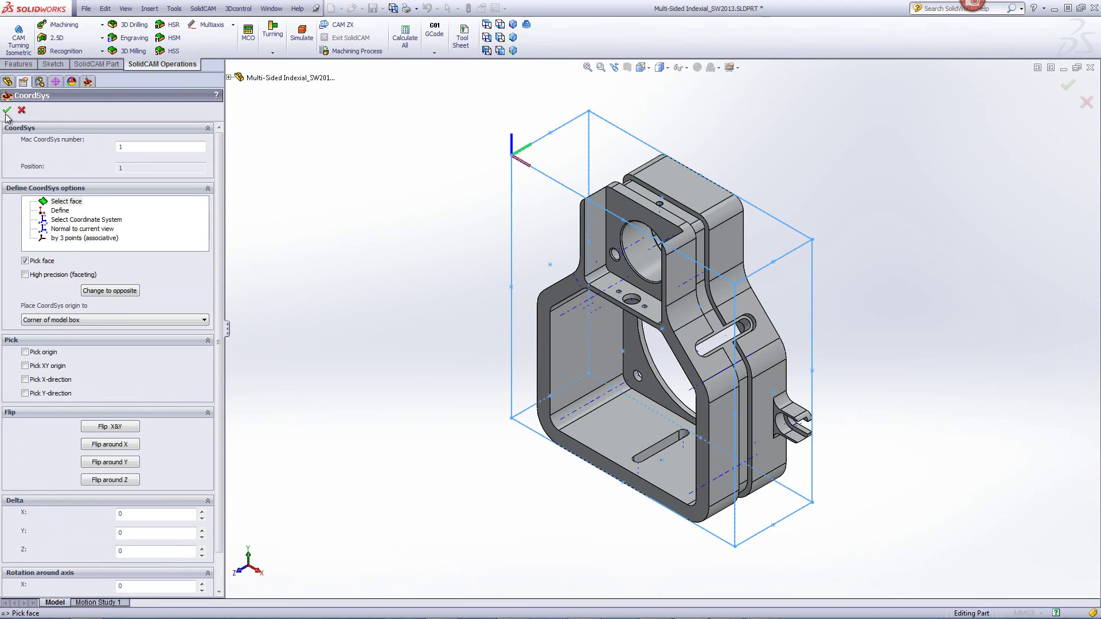
{"action": "left_click", "coordinate": [6, 114]}
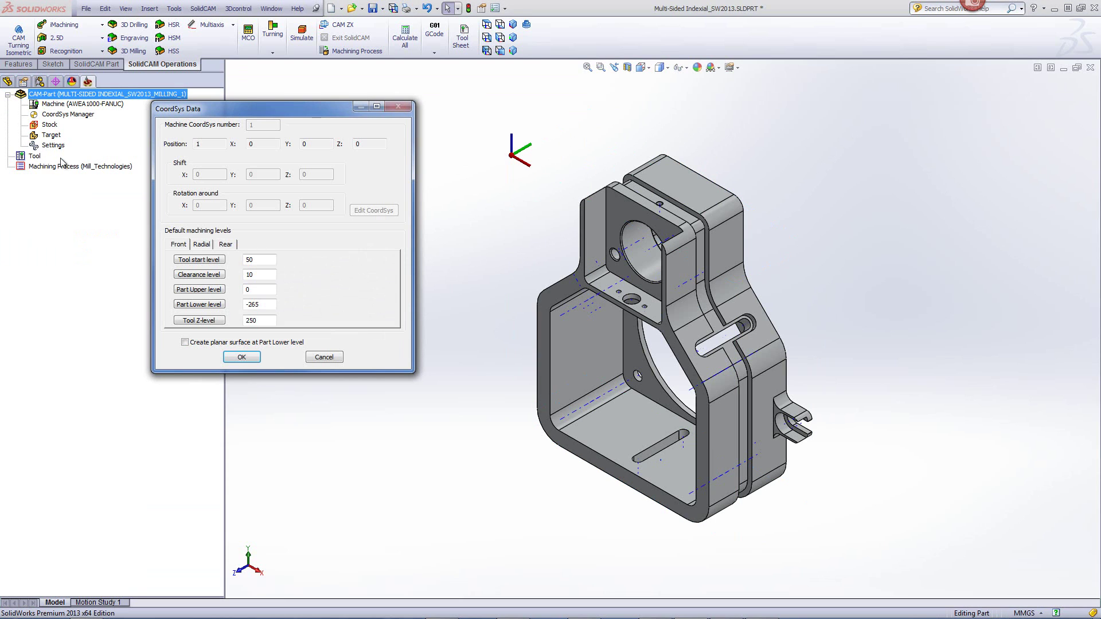
{"action": "left_click", "coordinate": [242, 357]}
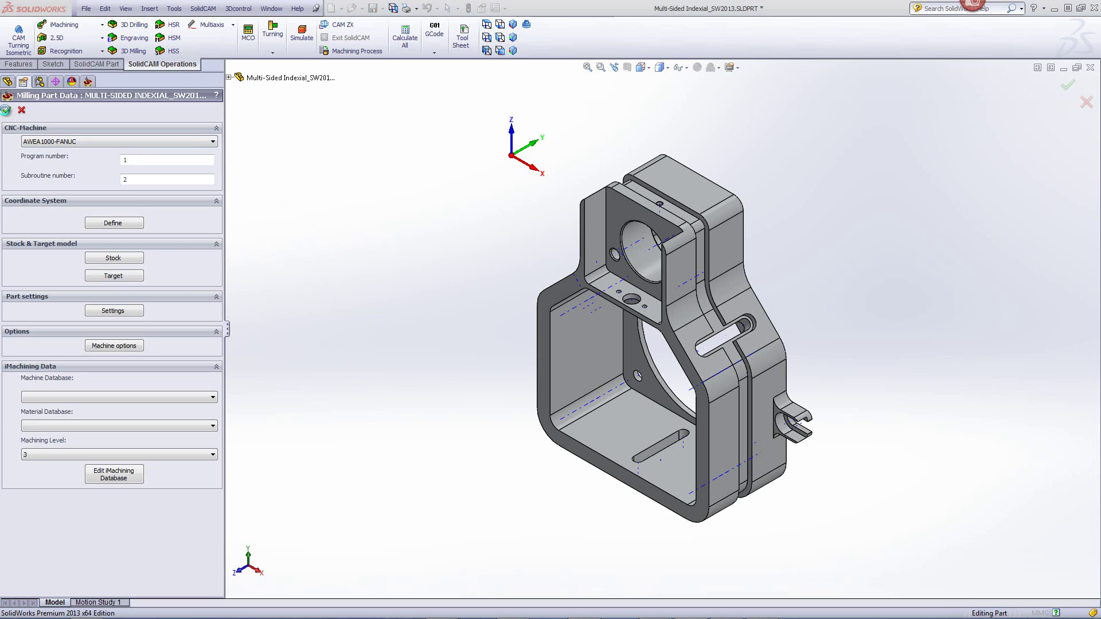
{"action": "left_click", "coordinate": [6, 110]}
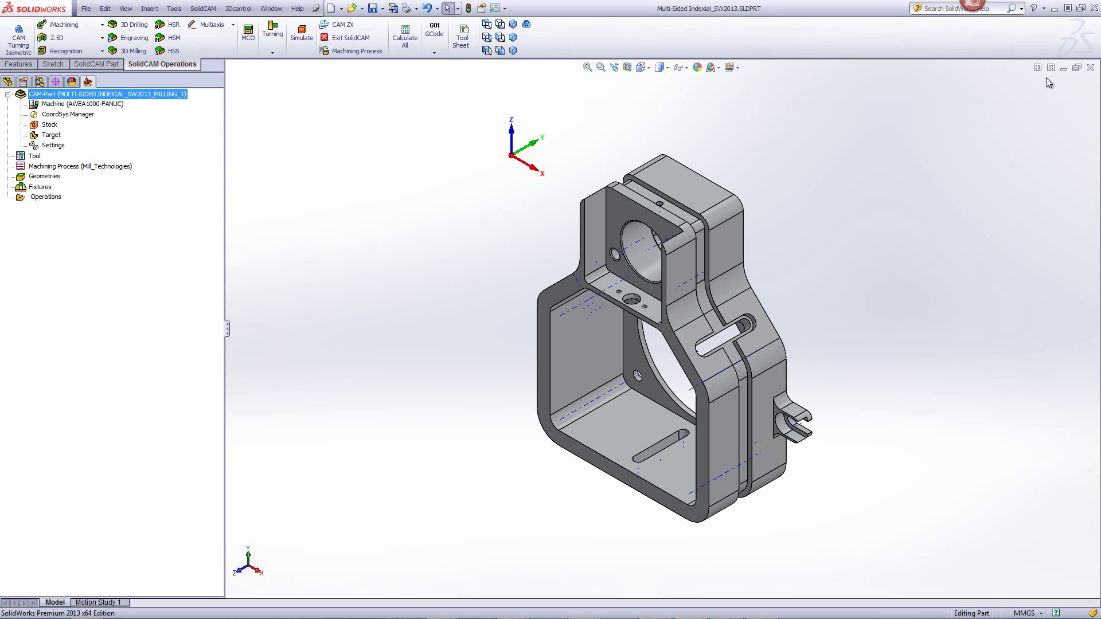
- Close the part with its second CAM-Part and reopen Multi-Sided Indexial_SW2013.SLDPRT
{"action": "left_click", "coordinate": [1089, 68]}
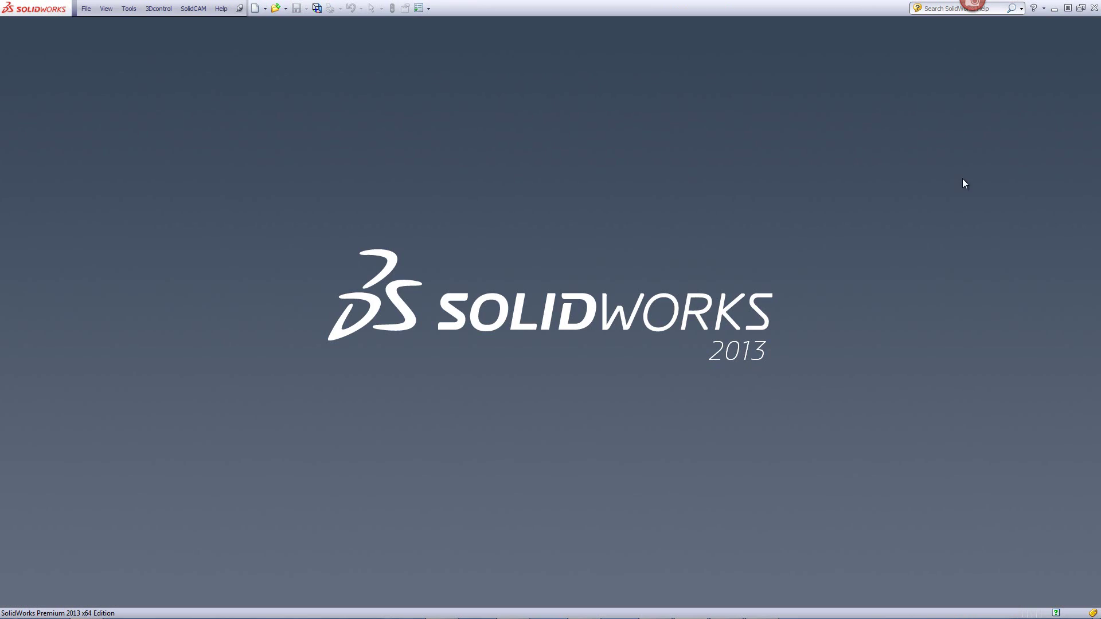
{"action": "left_click", "coordinate": [91, 11]}
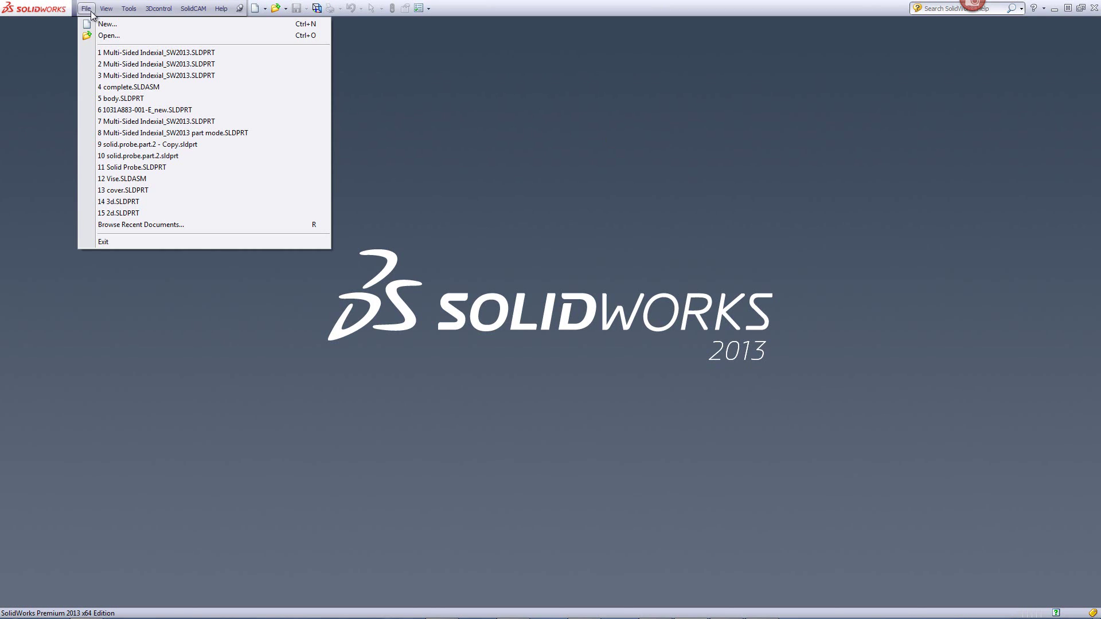
{"action": "left_click", "coordinate": [109, 51]}
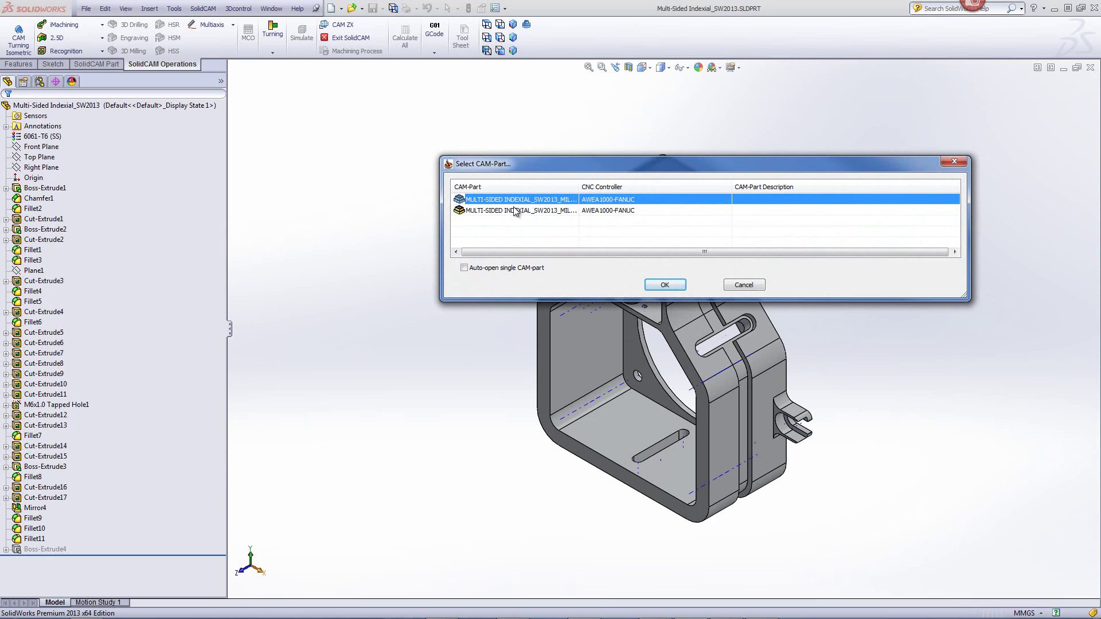
- Load the first of the two internal AWEA1000-FANUC milling CAM-Parts and show the part's feature tree
{"action": "left_click", "coordinate": [514, 211]}
{"action": "left_click", "coordinate": [513, 201]}
{"action": "left_click", "coordinate": [617, 211]}
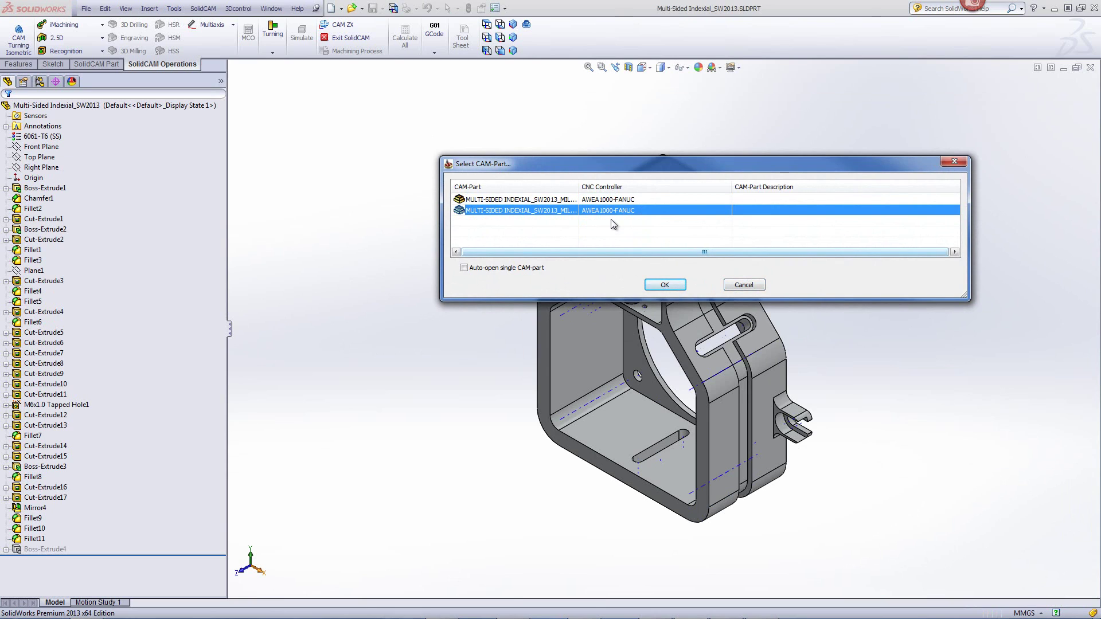
{"action": "left_click", "coordinate": [606, 202]}
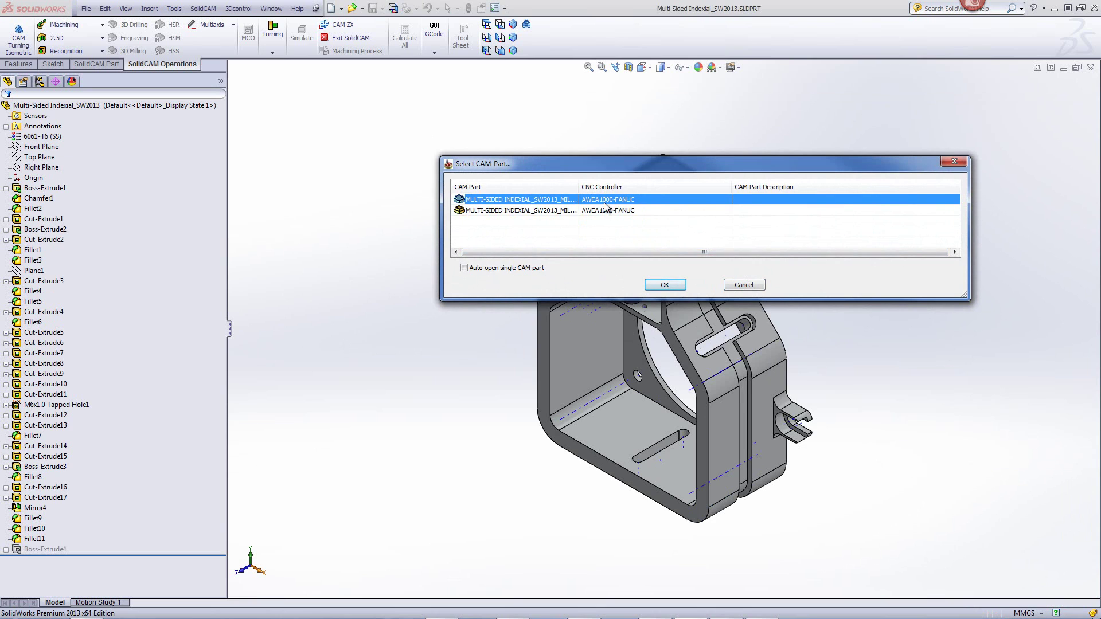
{"action": "left_click", "coordinate": [664, 285]}
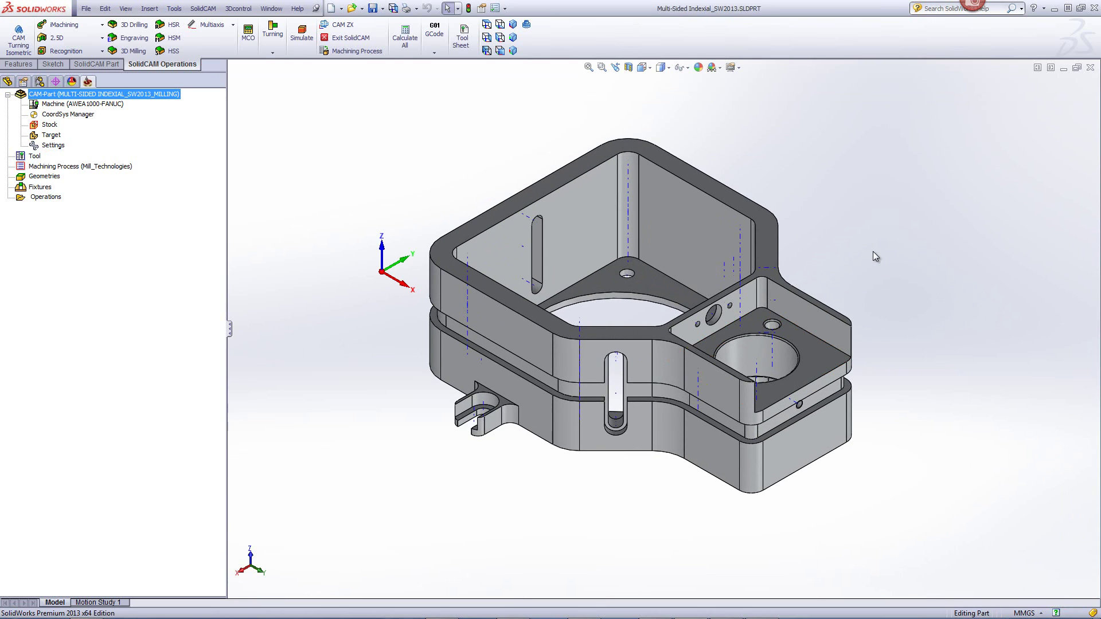
{"action": "left_click", "coordinate": [6, 83]}
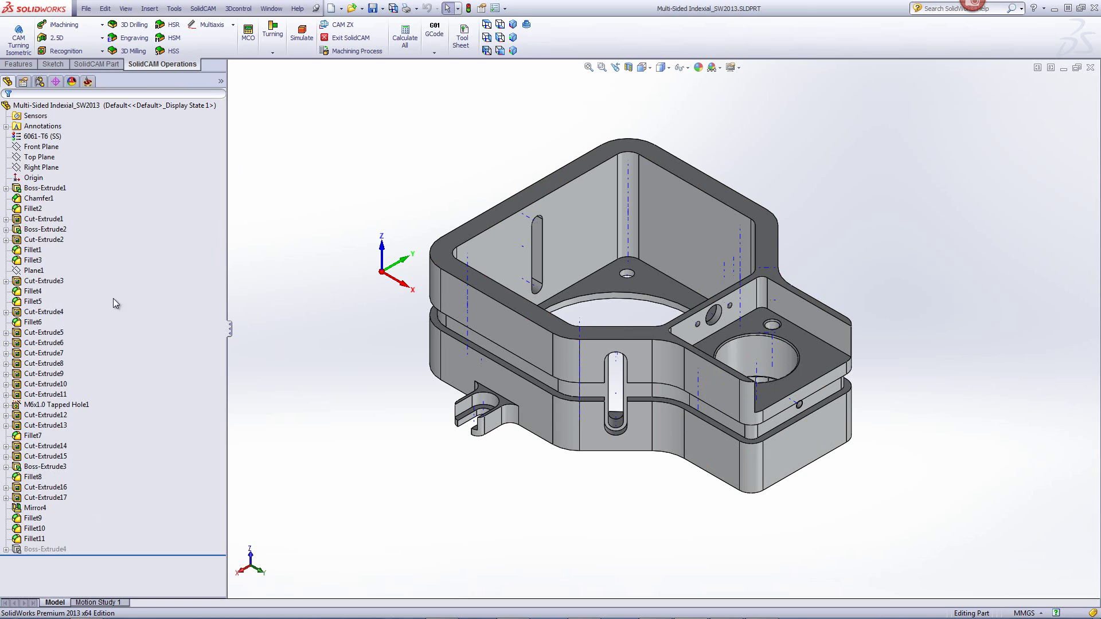
- Close the part and start opening a CAM-Part from the Whats New 2013 folder inside Webinar parts on drive C
{"action": "left_click", "coordinate": [1091, 68]}
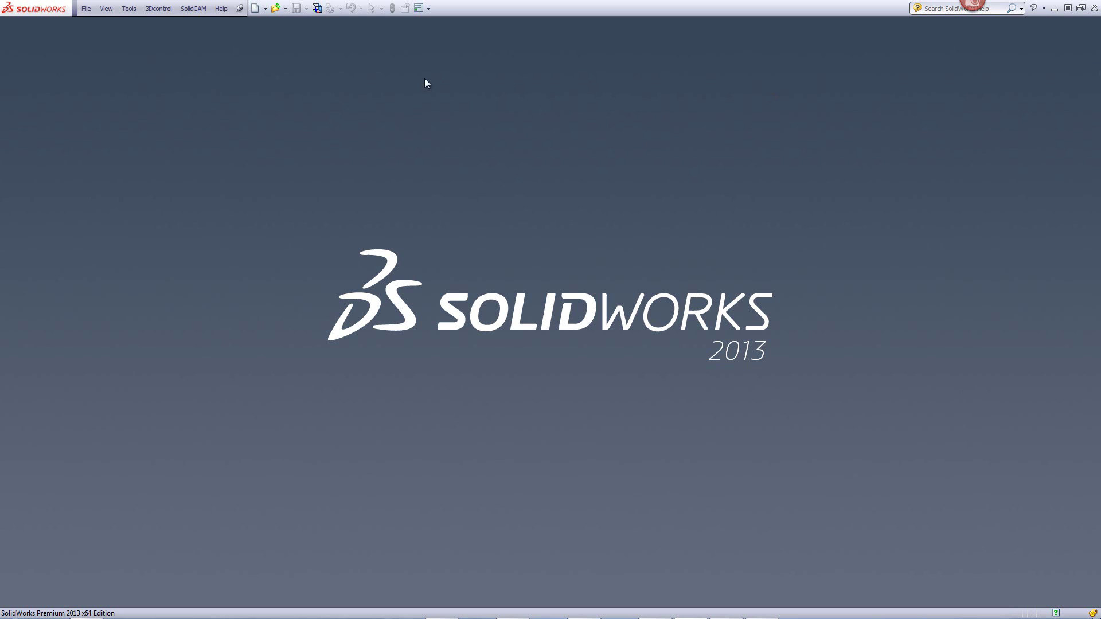
{"action": "left_click", "coordinate": [193, 8]}
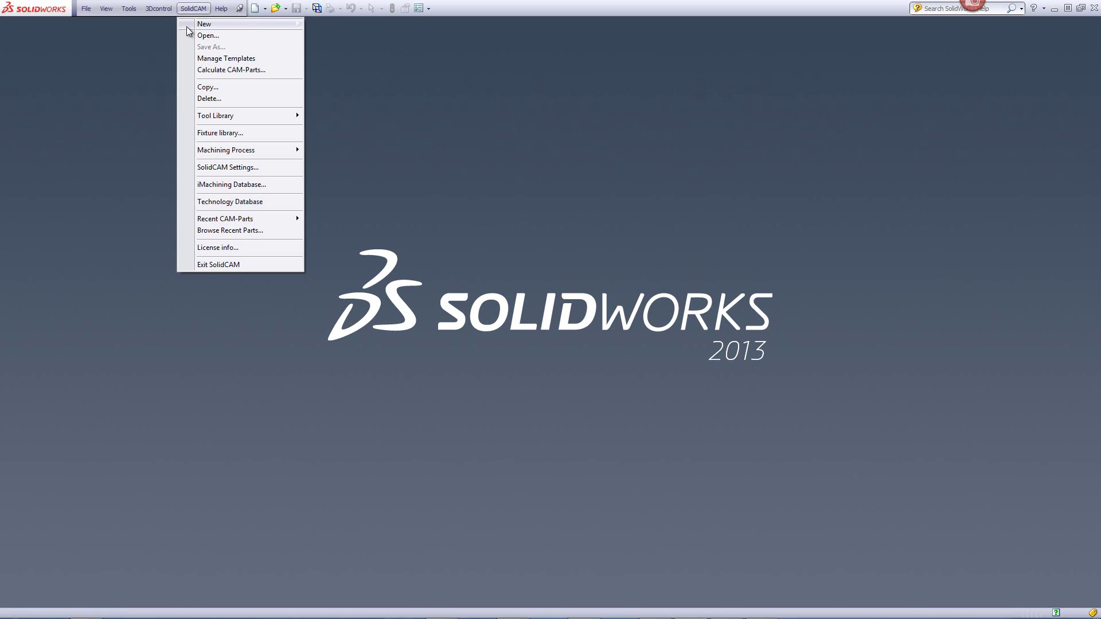
{"action": "left_click", "coordinate": [203, 36]}
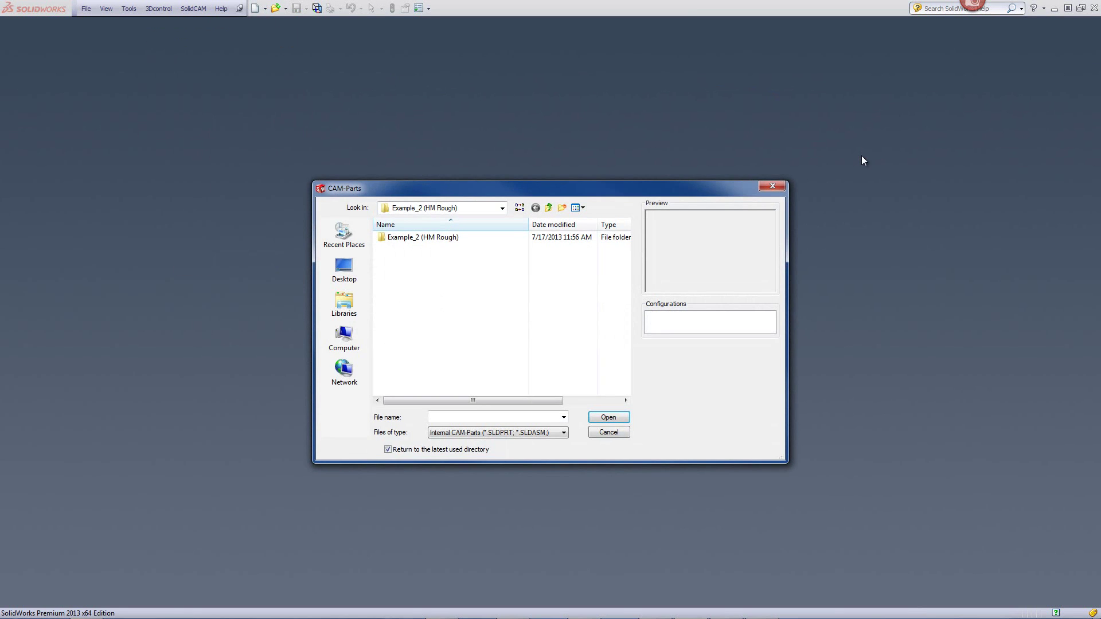
{"action": "left_click", "coordinate": [501, 208]}
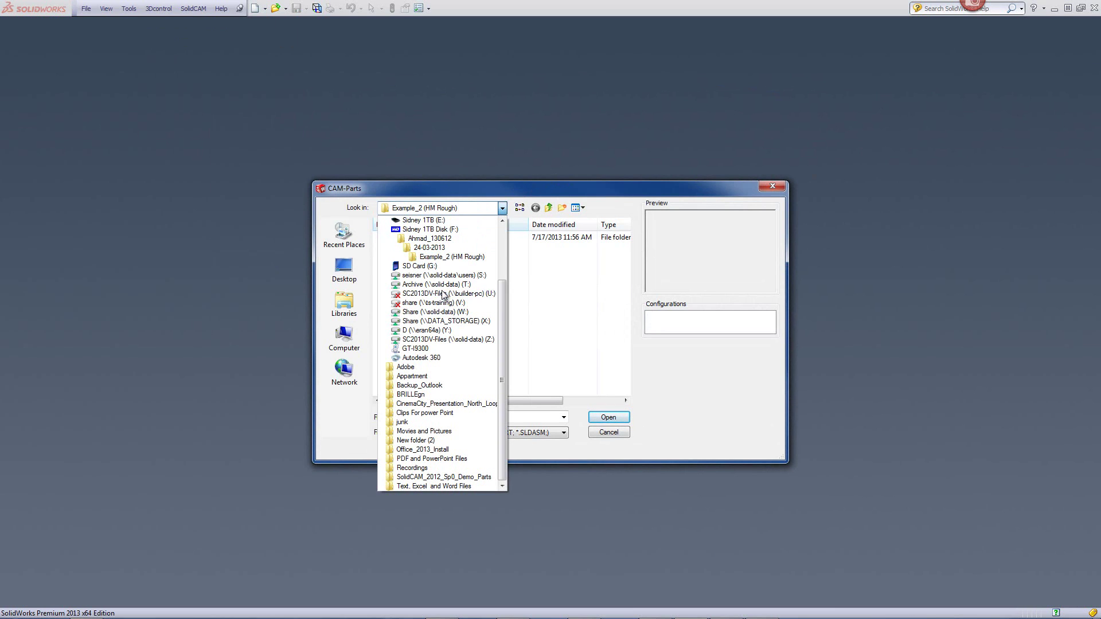
{"action": "left_click_drag", "start_coordinate": [498, 297], "coordinate": [498, 224]}
{"action": "left_click", "coordinate": [423, 275]}
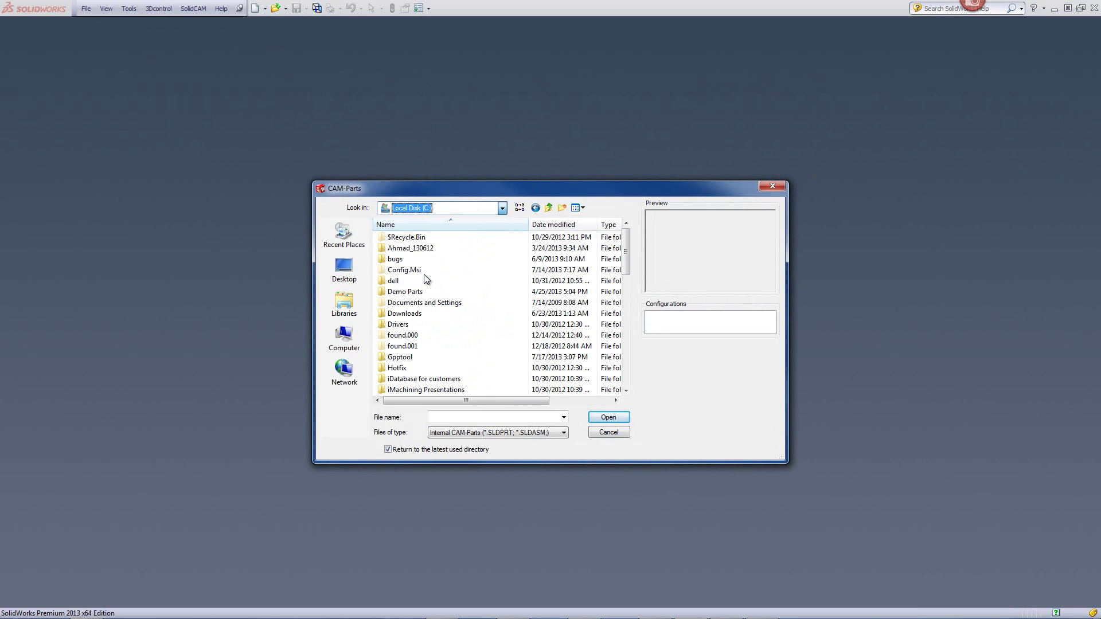
{"action": "scroll", "coordinate": [419, 286], "scroll_direction": "down", "scroll_amount": 10}
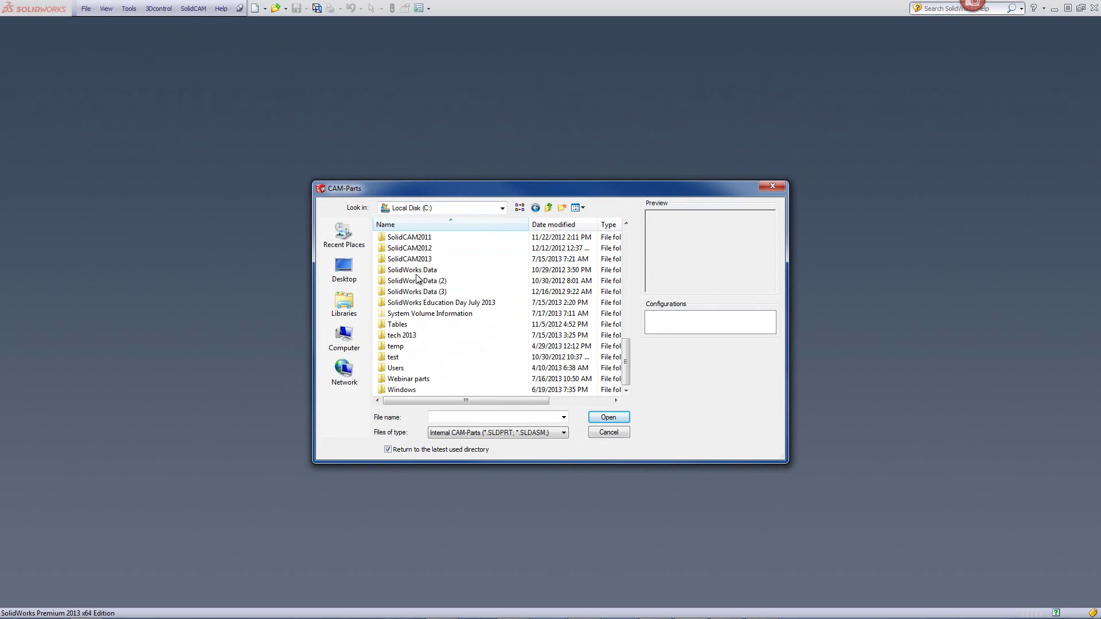
{"action": "left_click", "coordinate": [408, 382]}
{"action": "double_click", "coordinate": [409, 382]}
{"action": "double_click", "coordinate": [405, 237]}
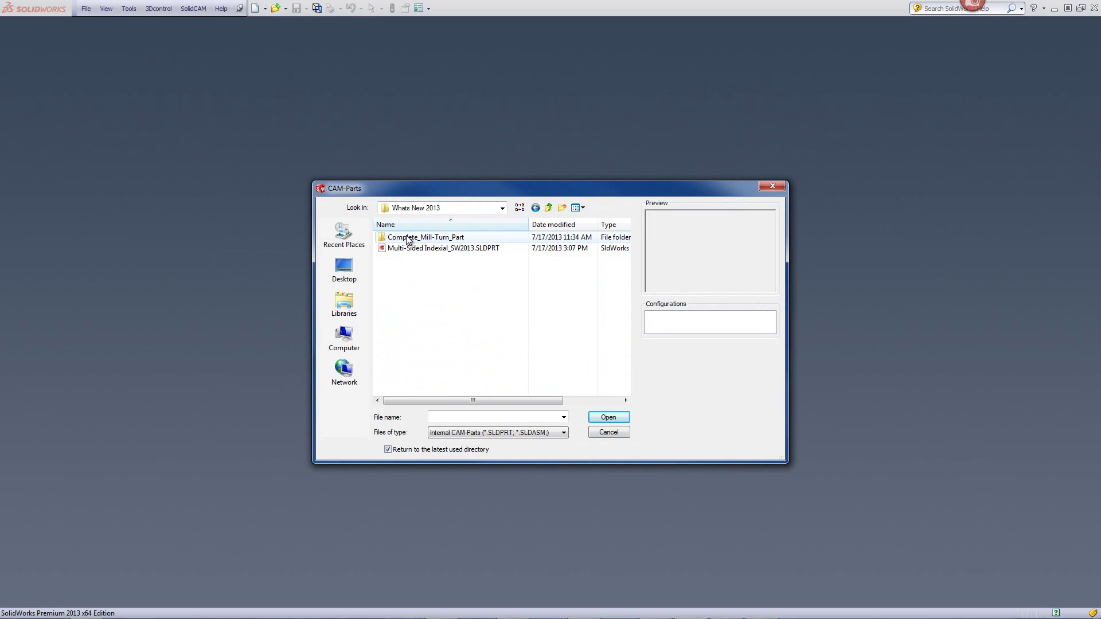
- Filter the files to Internal CAM-Parts (*.SLDPRT; *.SLDASM) and select Multi-Sided Indexial_SW2013.SLDPRT to preview its CAM-Parts
{"action": "left_click", "coordinate": [454, 437]}
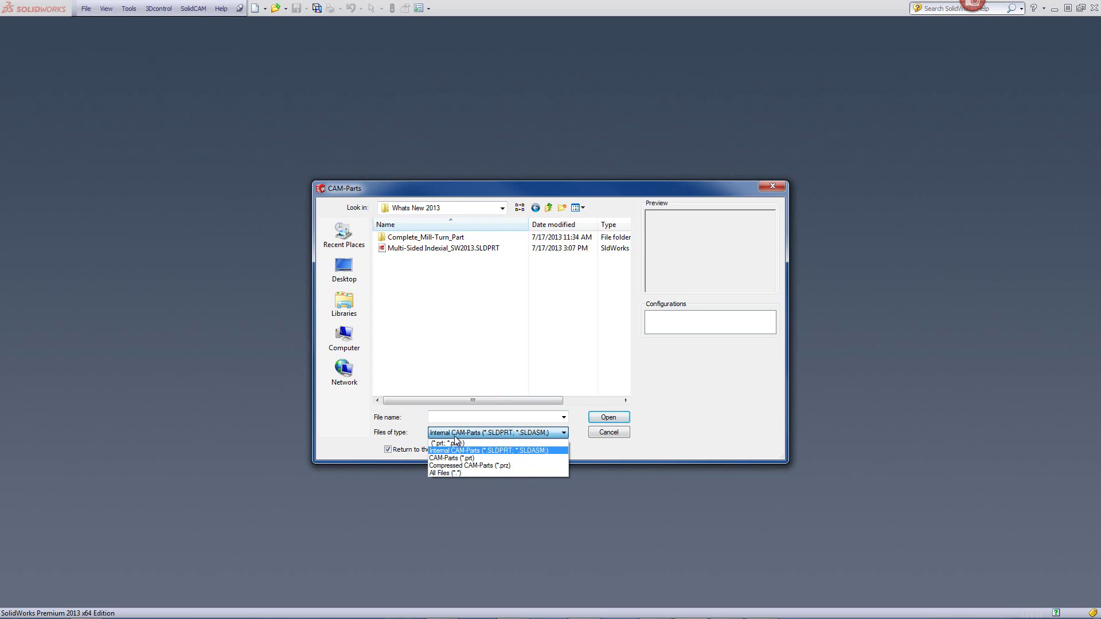
{"action": "left_click", "coordinate": [488, 451]}
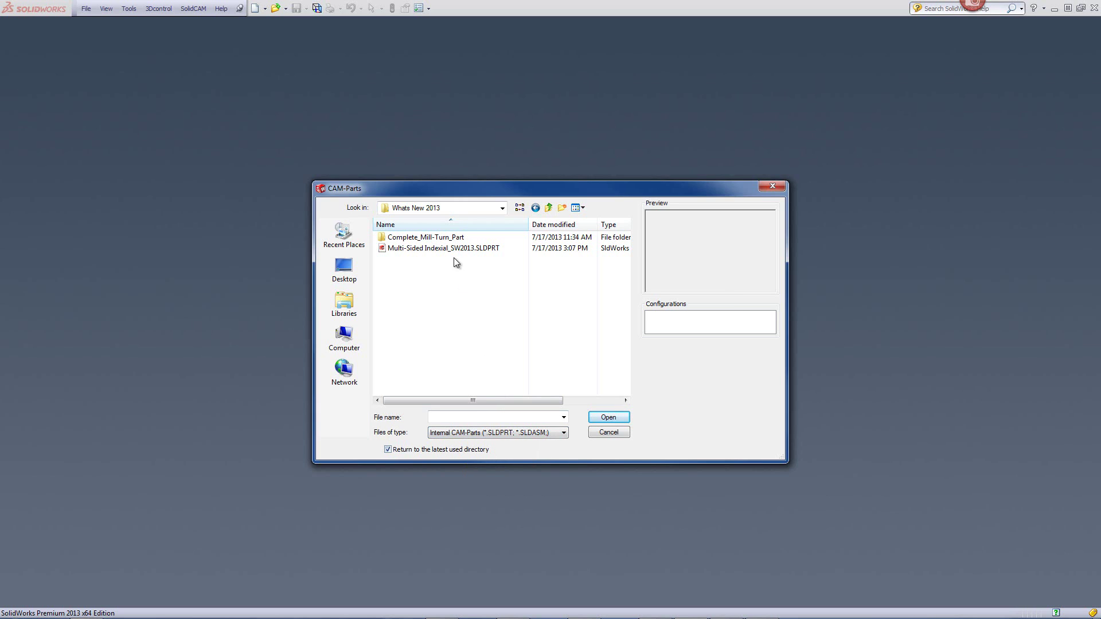
{"action": "left_click", "coordinate": [445, 250]}
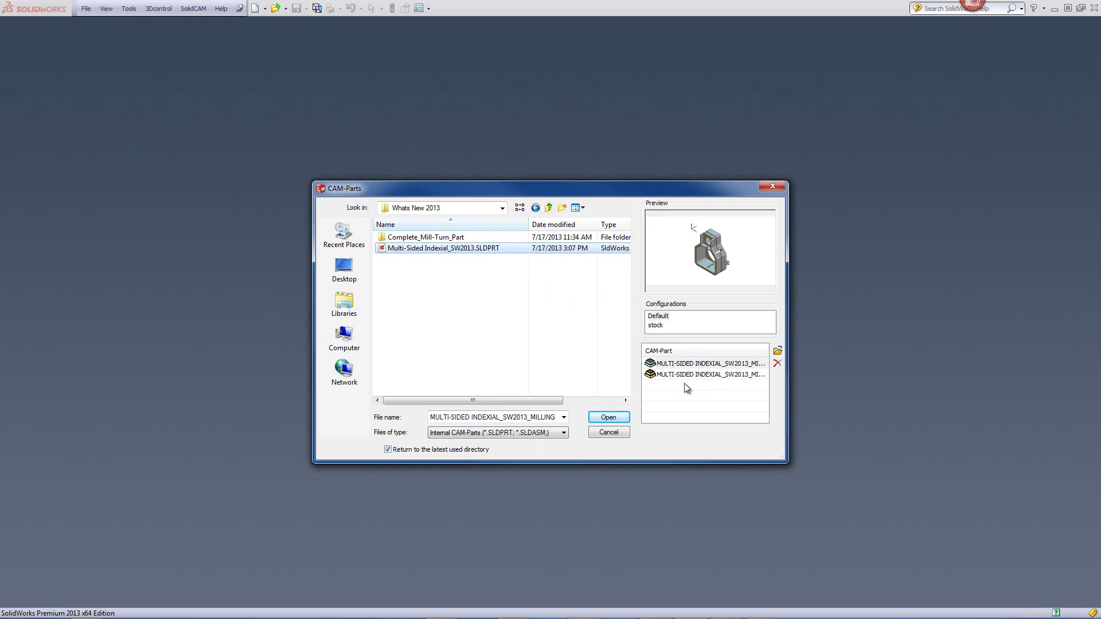
- Compare the two internal CAM-Parts of Multi-Sided Indexial_SW2013.SLDPRT and load the first one, MULTI-SIDED INDEXIAL_SW2013_MILLING
{"action": "left_click", "coordinate": [696, 365]}
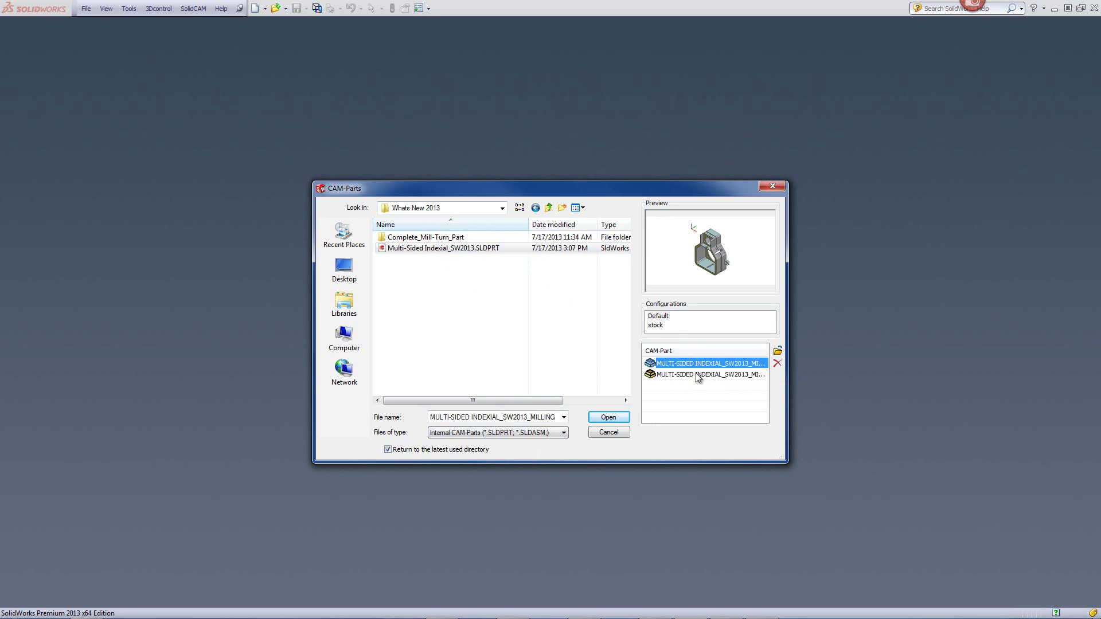
{"action": "left_click", "coordinate": [698, 375]}
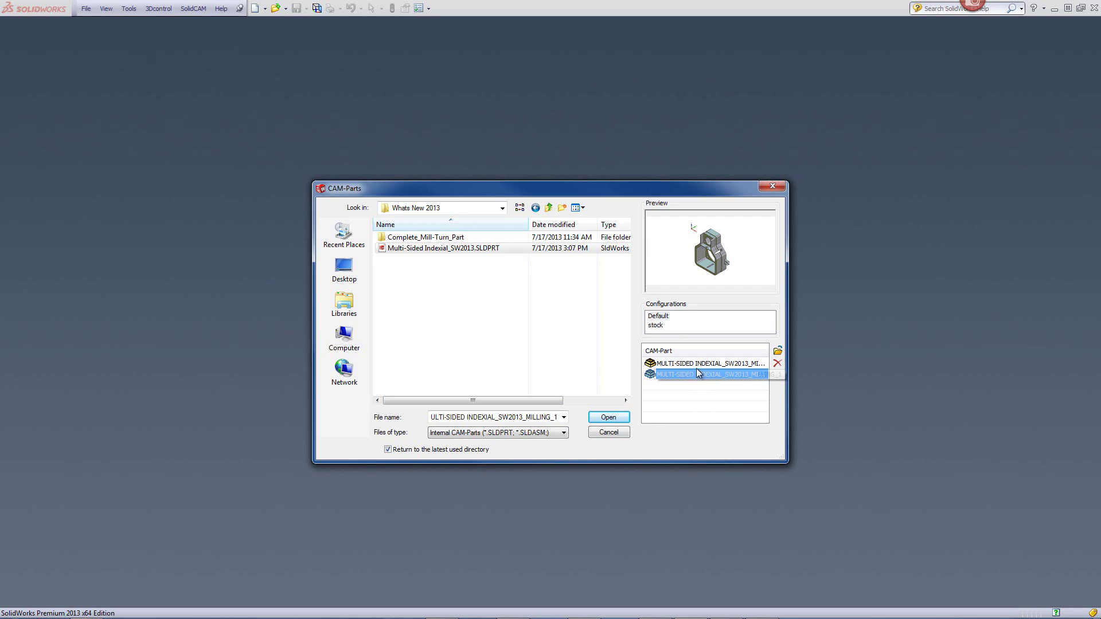
{"action": "left_click", "coordinate": [694, 364]}
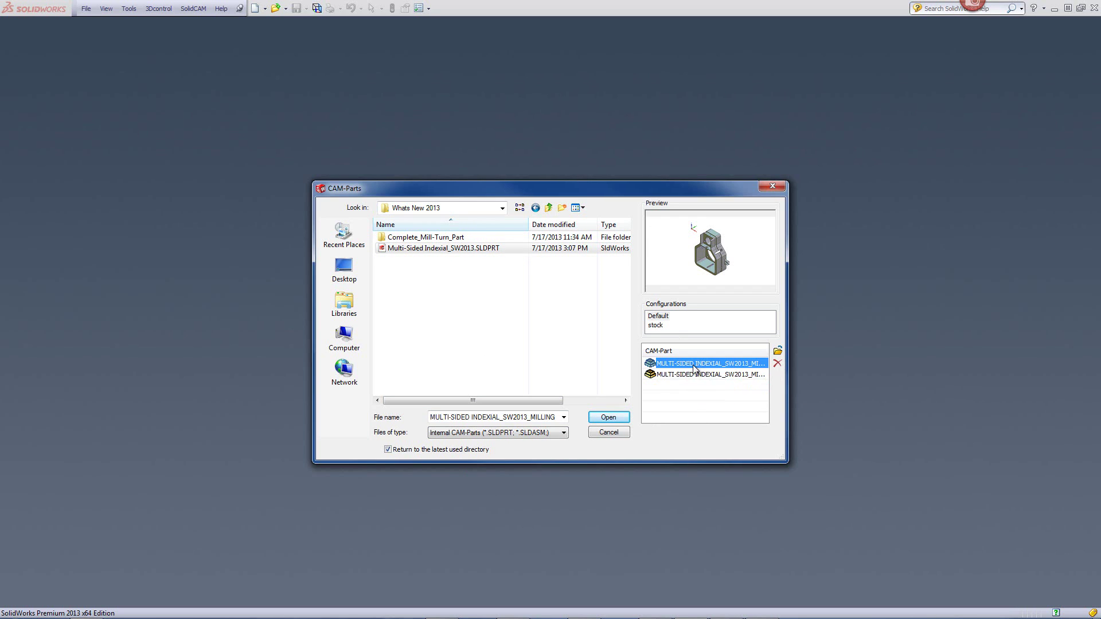
{"action": "left_click", "coordinate": [693, 375]}
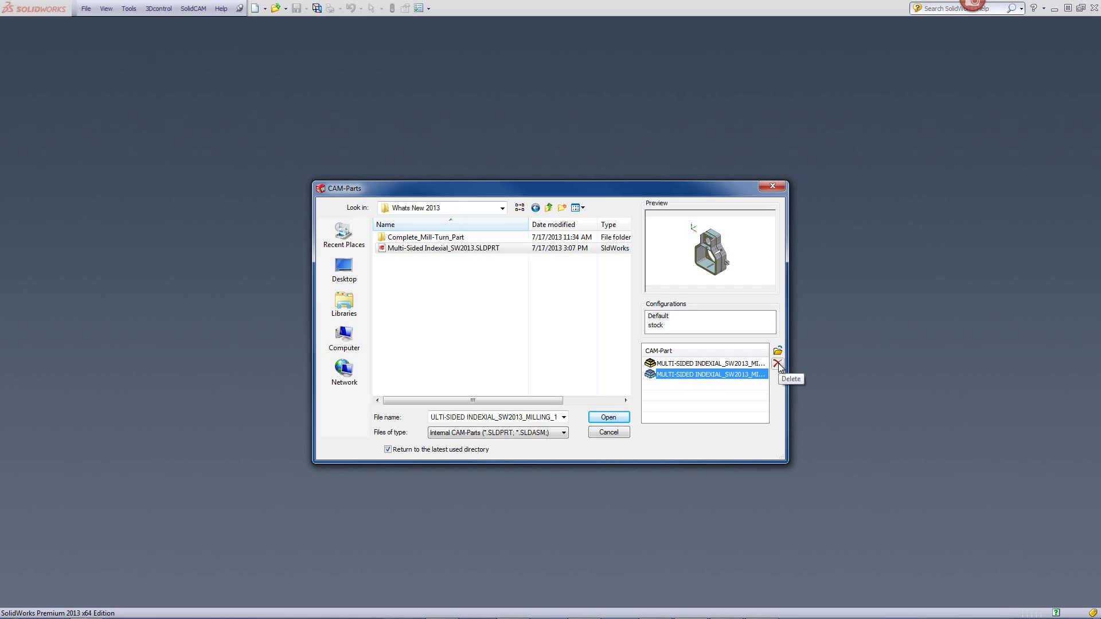
{"action": "left_click", "coordinate": [705, 364]}
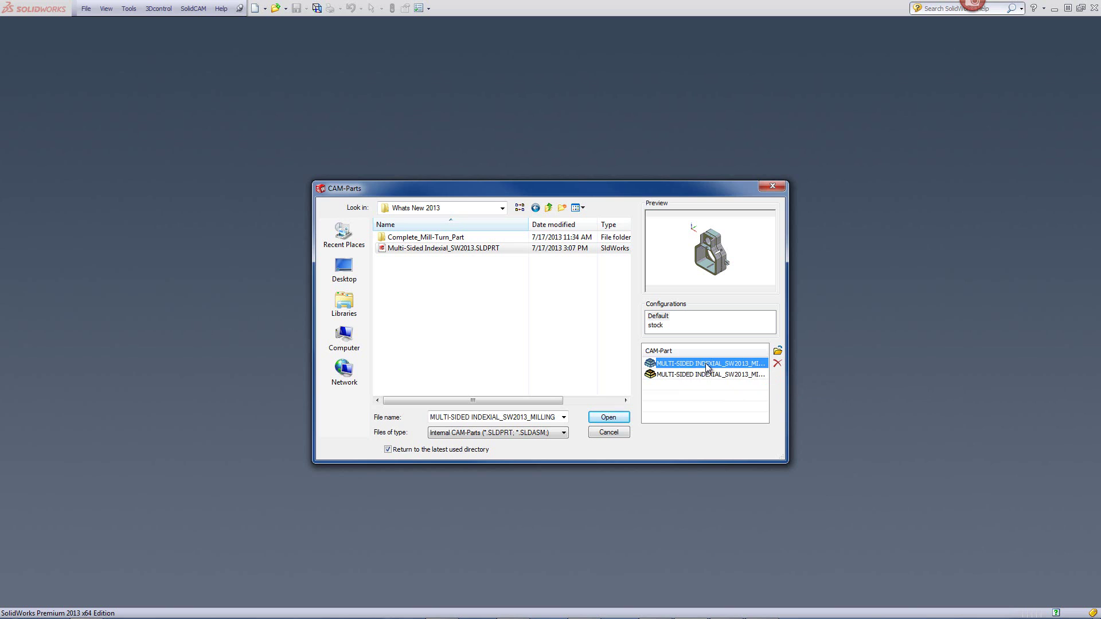
{"action": "left_click", "coordinate": [778, 352]}
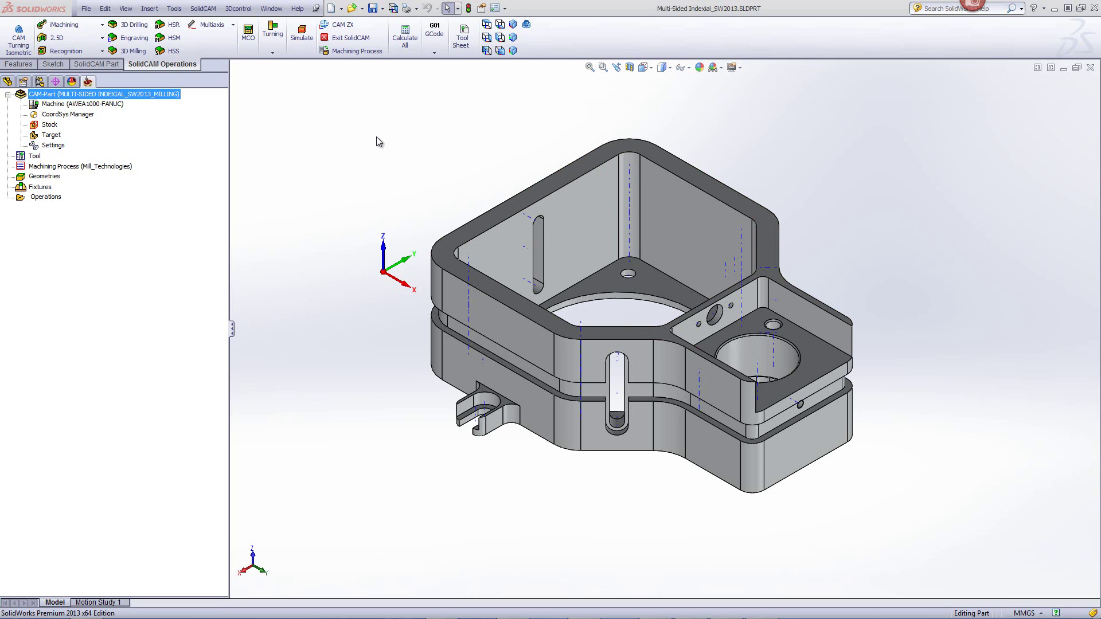
- Edit the stock and try a box relative to the model around the solid body, clearing the body selection again
{"action": "double_click", "coordinate": [49, 125]}
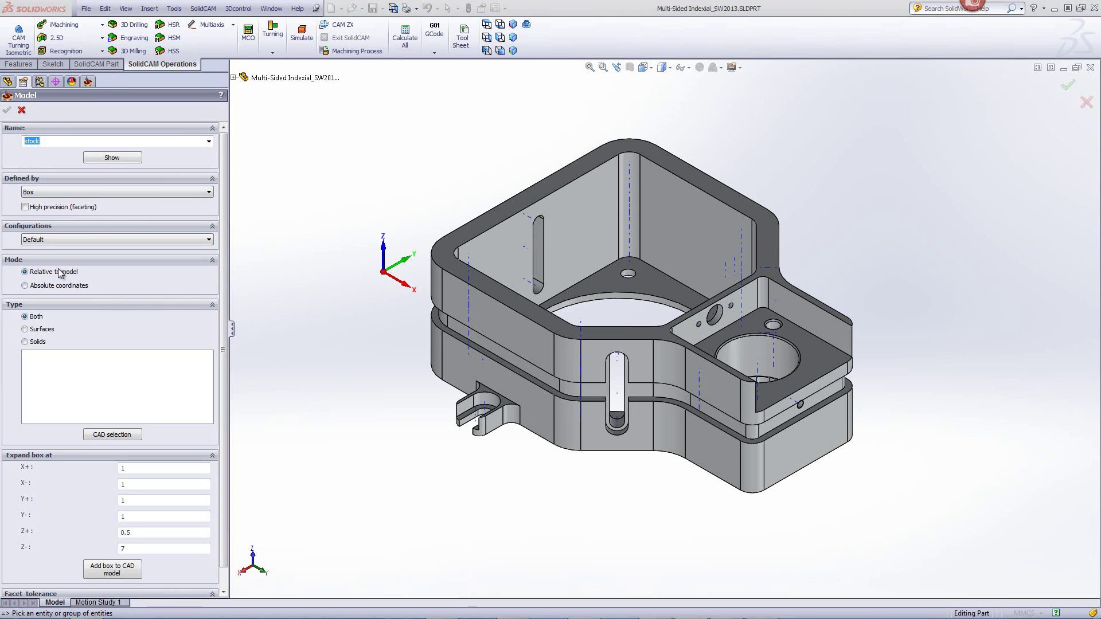
{"action": "left_click", "coordinate": [488, 288]}
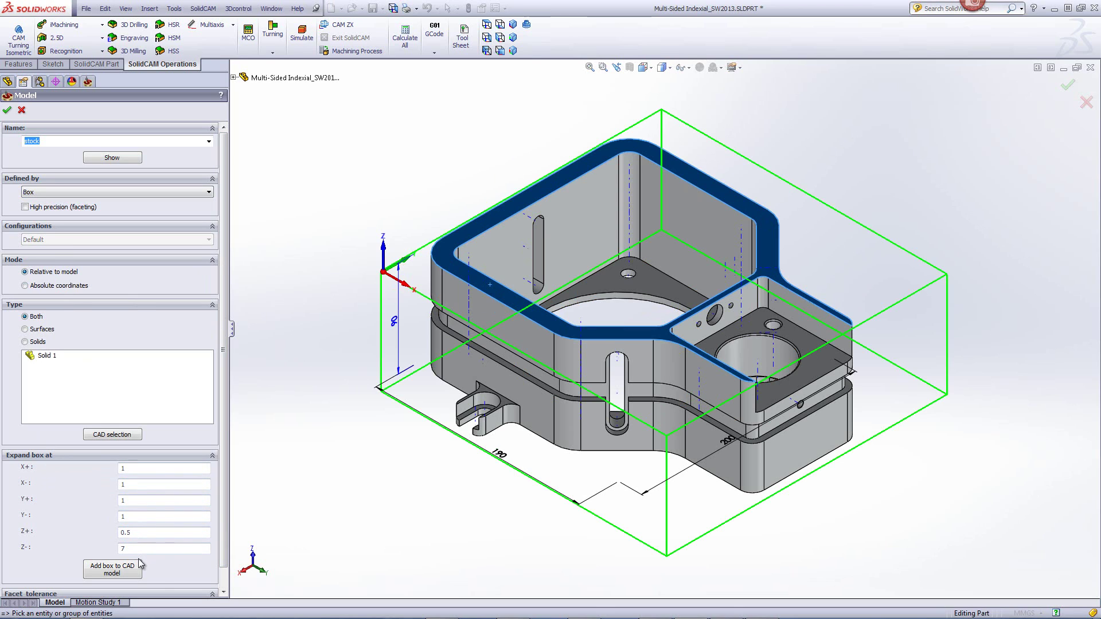
{"action": "left_click", "coordinate": [450, 294]}
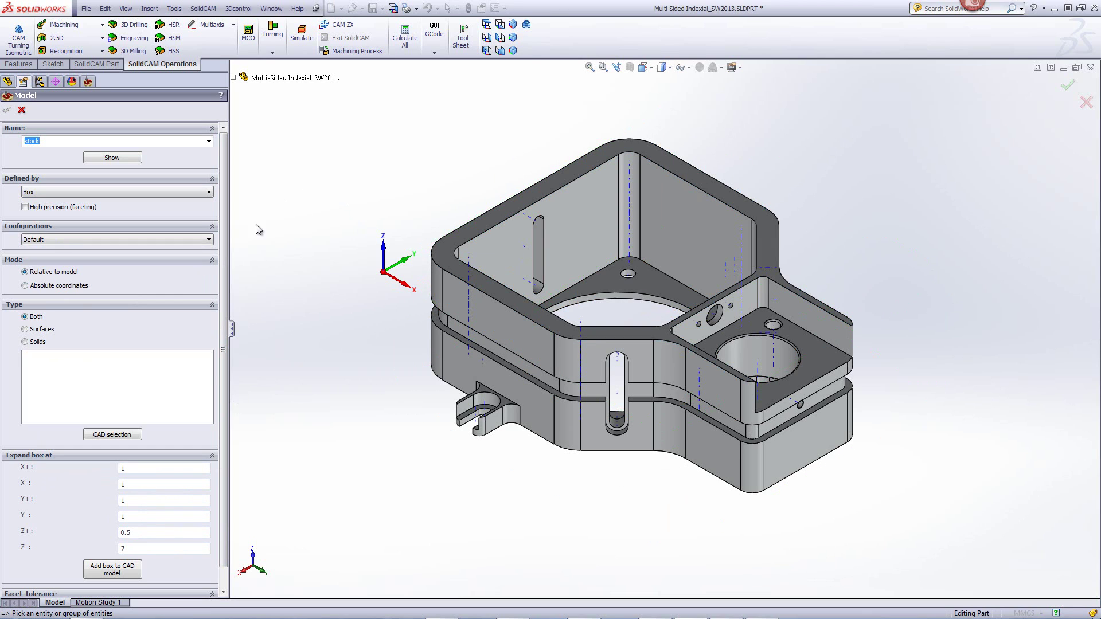
- Switch the box stock to absolute coordinates and fill its limits from the model dimensions
{"action": "left_click", "coordinate": [25, 286]}
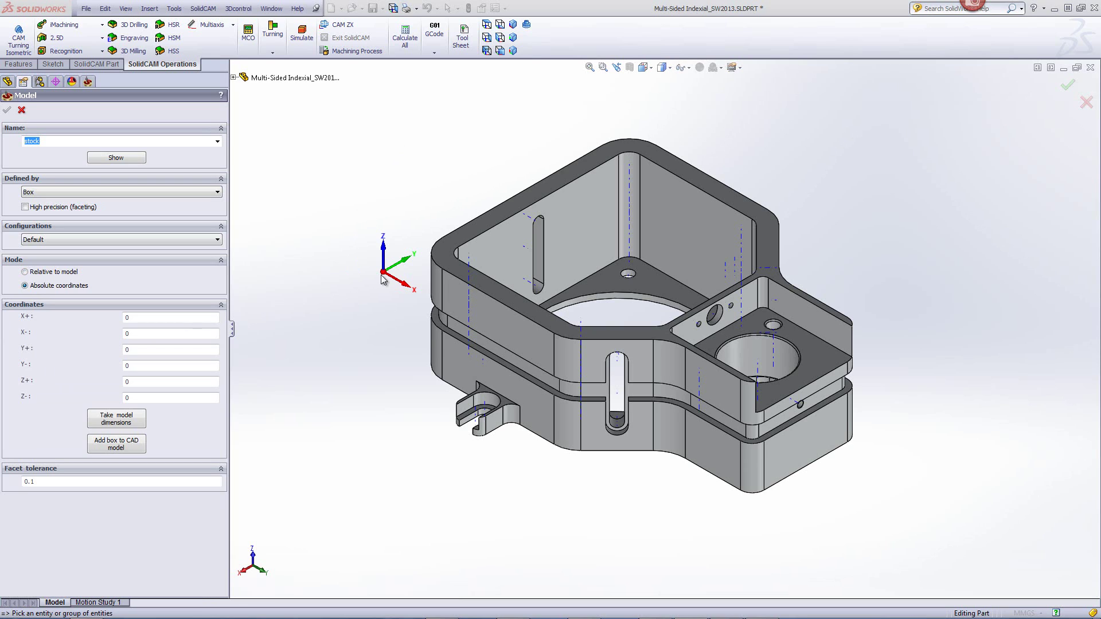
{"action": "left_click", "coordinate": [170, 318]}
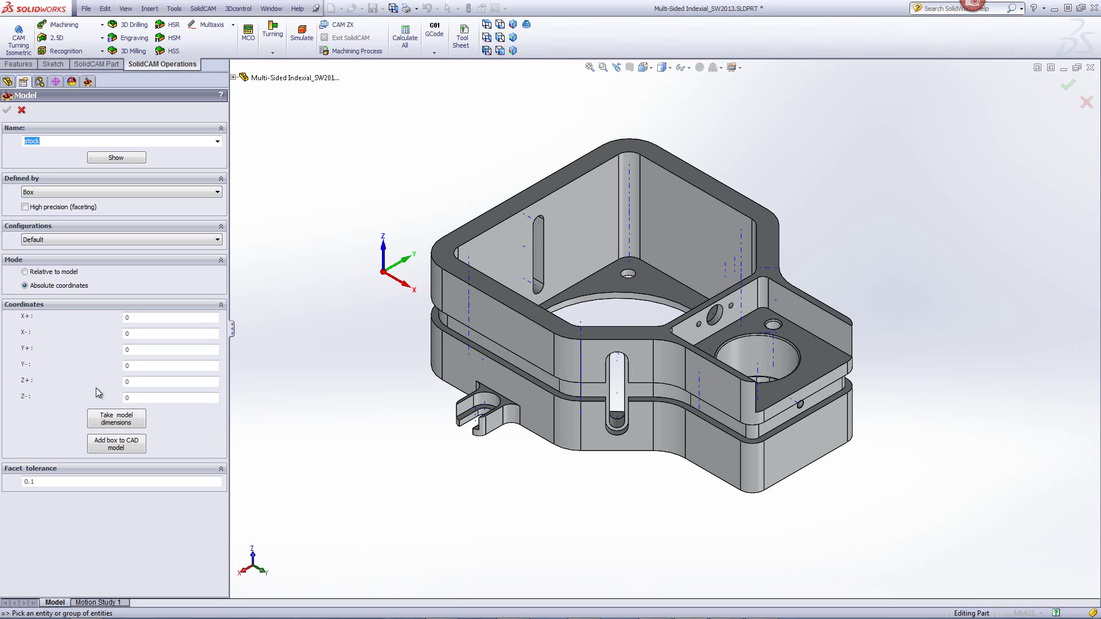
{"action": "left_click", "coordinate": [113, 420]}
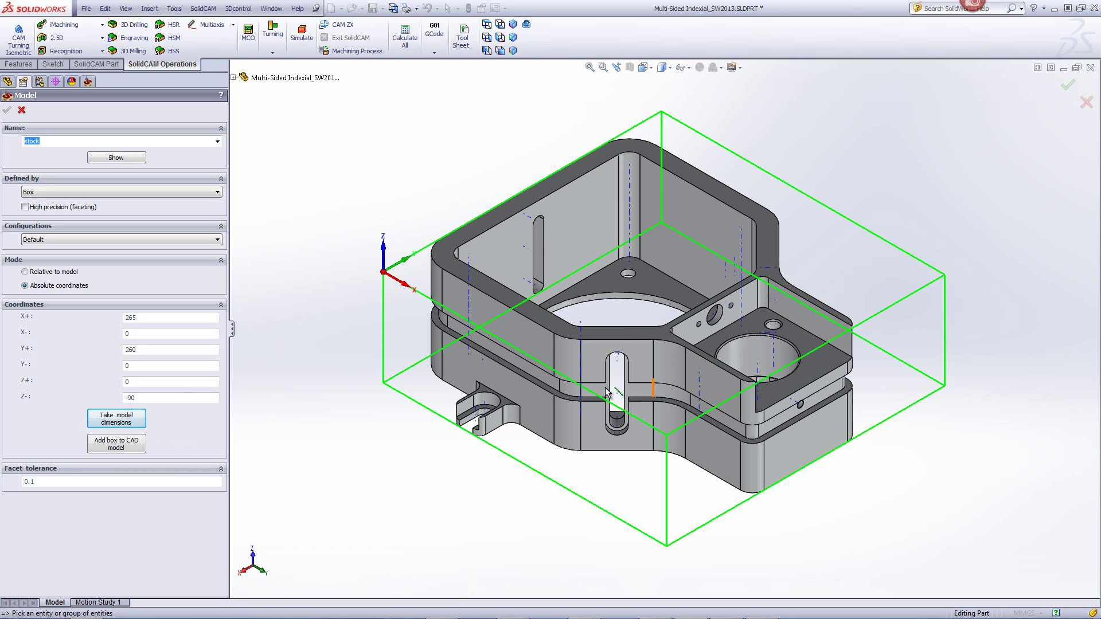
- Try box stock limits of -2 for X- and 268 for X+, and leave the stock definition without saving
{"action": "left_click", "coordinate": [154, 321]}
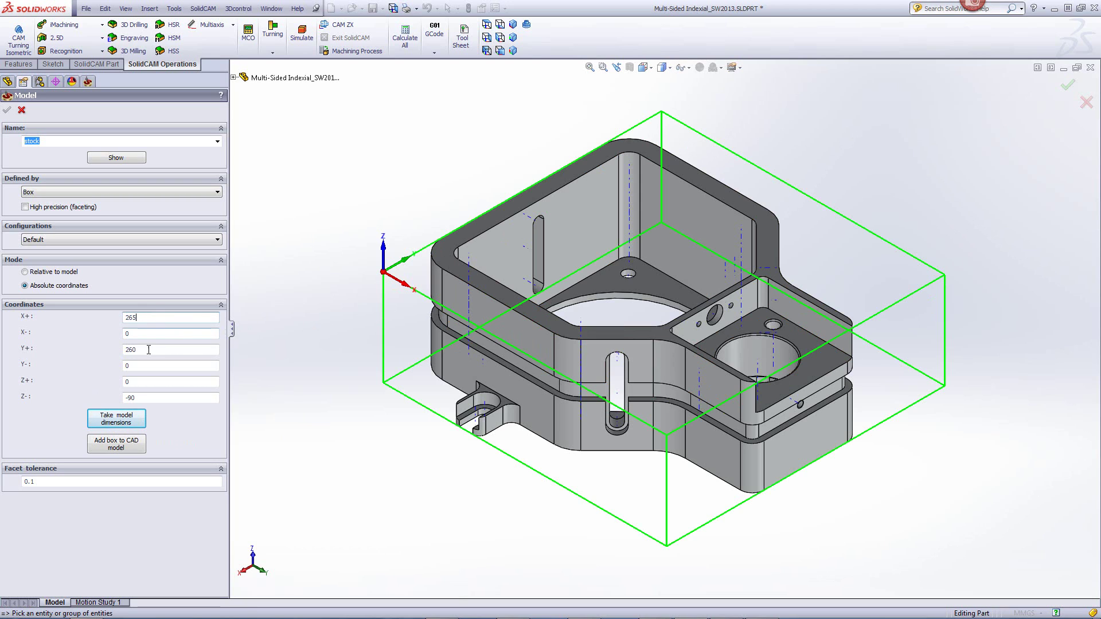
{"action": "left_click", "coordinate": [150, 350]}
{"action": "key", "text": "shift+Tab"}
{"action": "type", "text": "-2"}
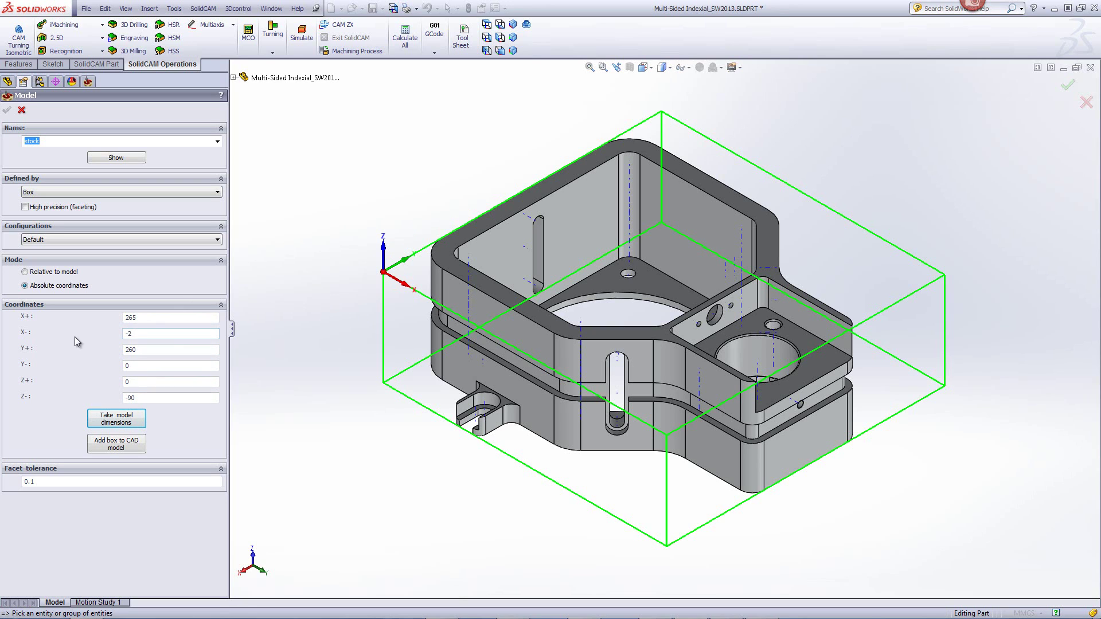
{"action": "left_click", "coordinate": [150, 318]}
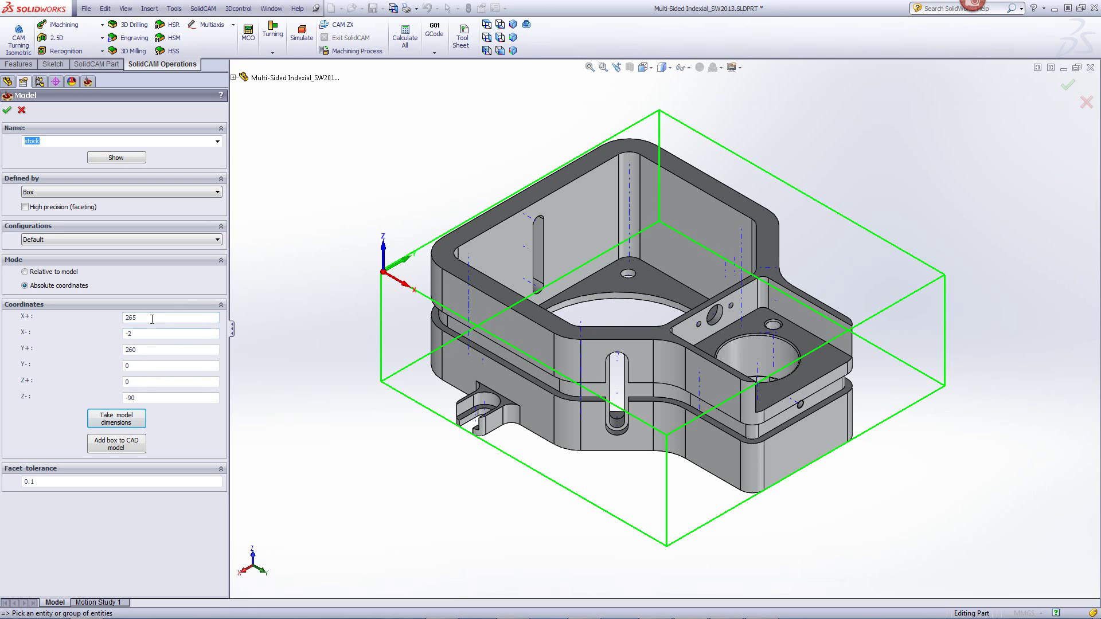
{"action": "left_click_drag", "start_coordinate": [150, 318], "coordinate": [133, 322]}
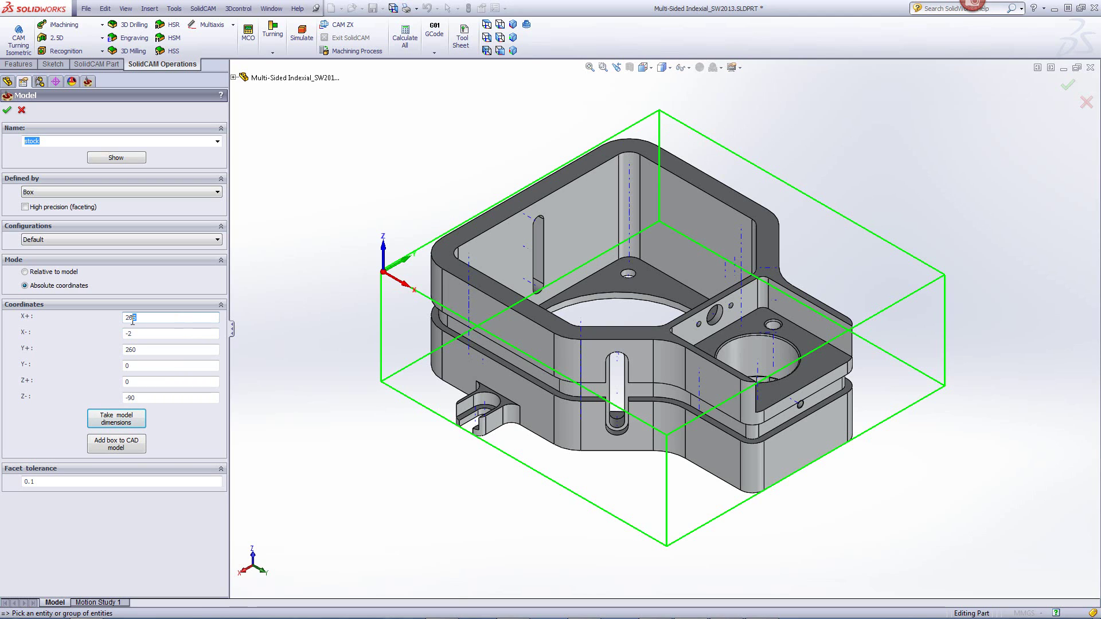
{"action": "type", "text": "8"}
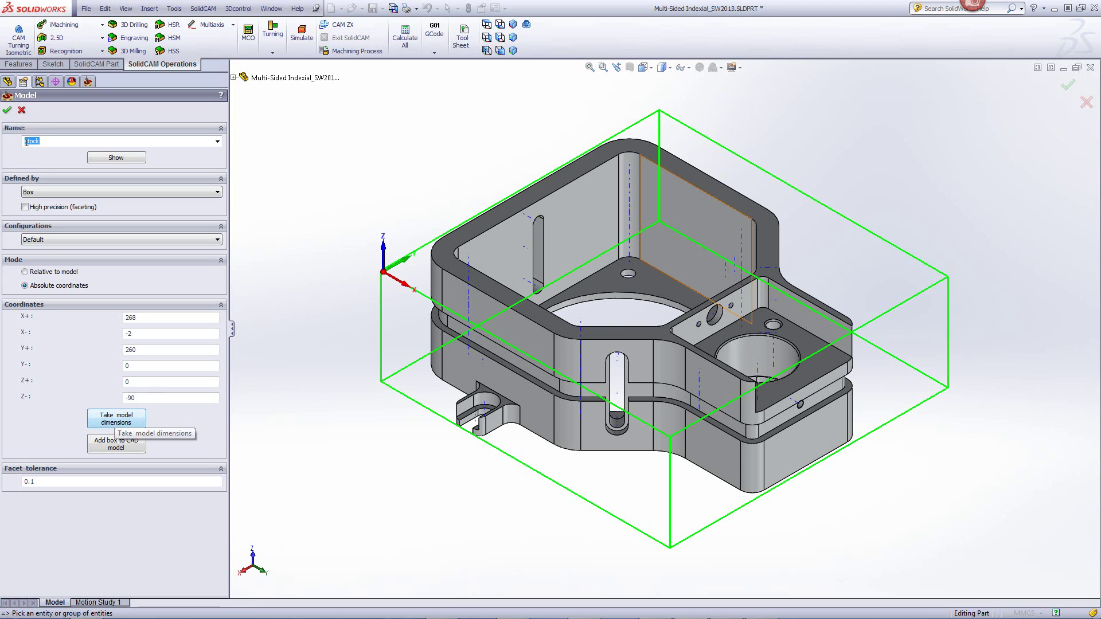
{"action": "left_click", "coordinate": [22, 110]}
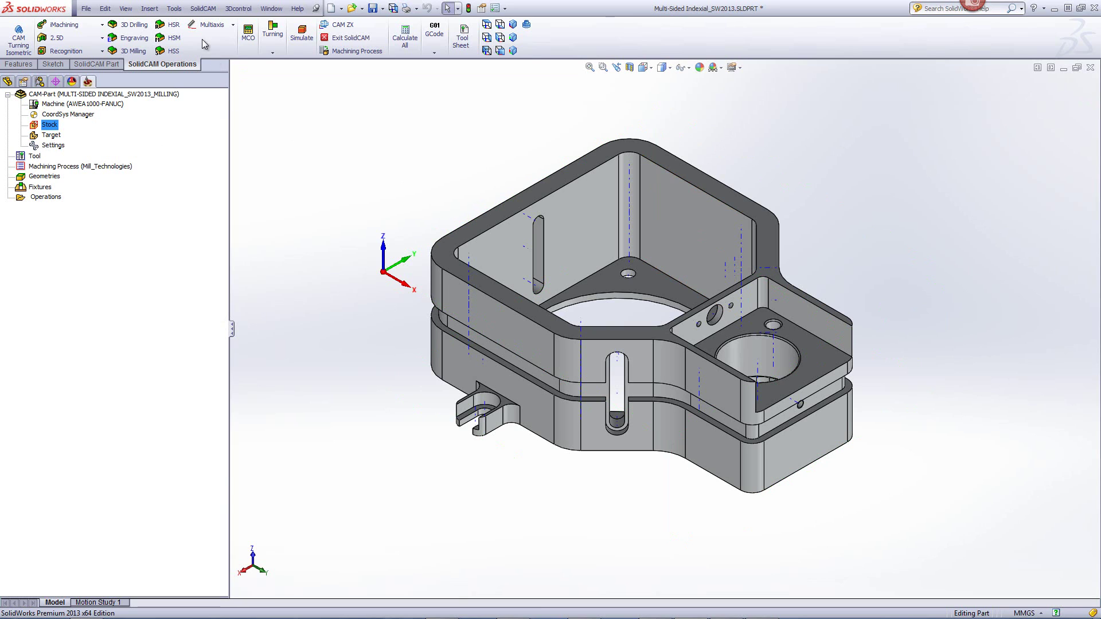
- Review the SolidCAM settings for tool path simulation, machine simulation, Machining Process, tool search, CAM-Part cleanup and default geometry, and close them without changes
{"action": "left_click", "coordinate": [202, 9]}
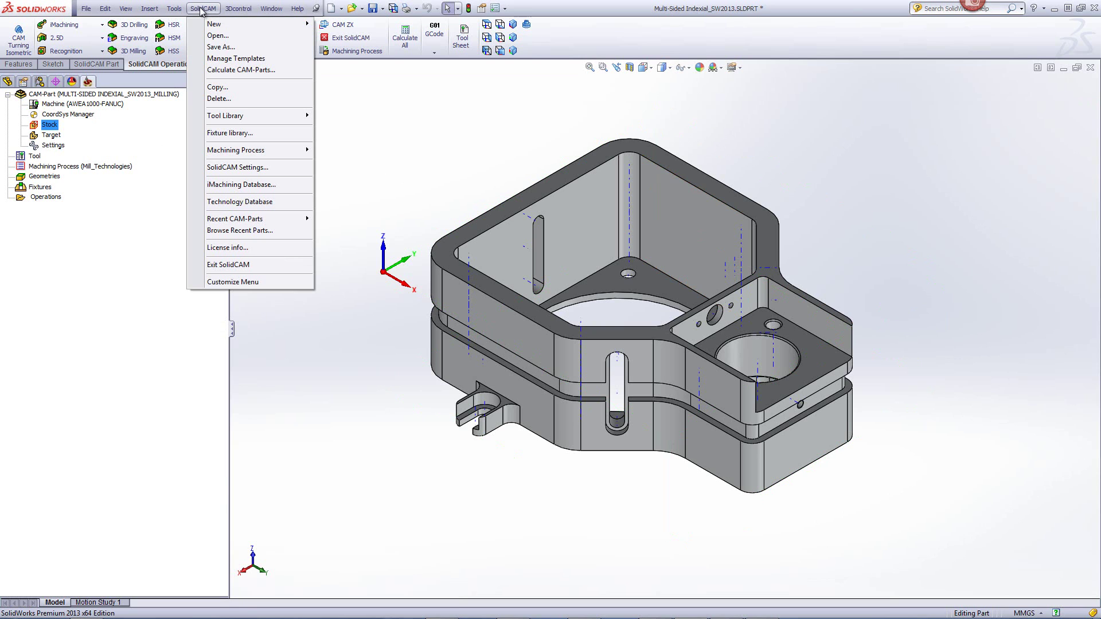
{"action": "left_click", "coordinate": [221, 167]}
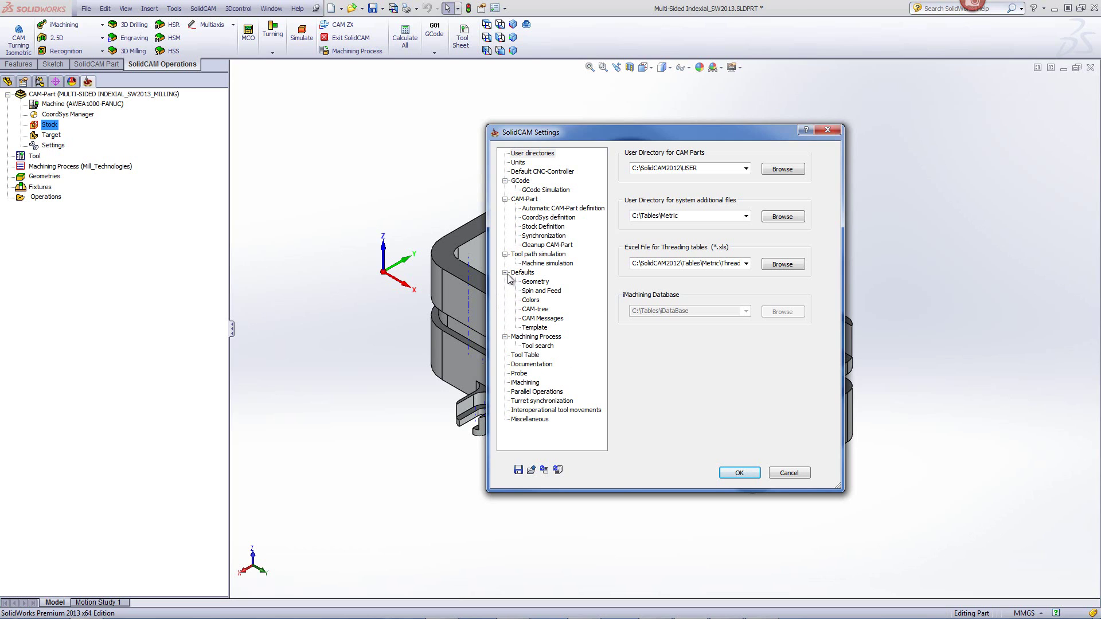
{"action": "left_click", "coordinate": [538, 256]}
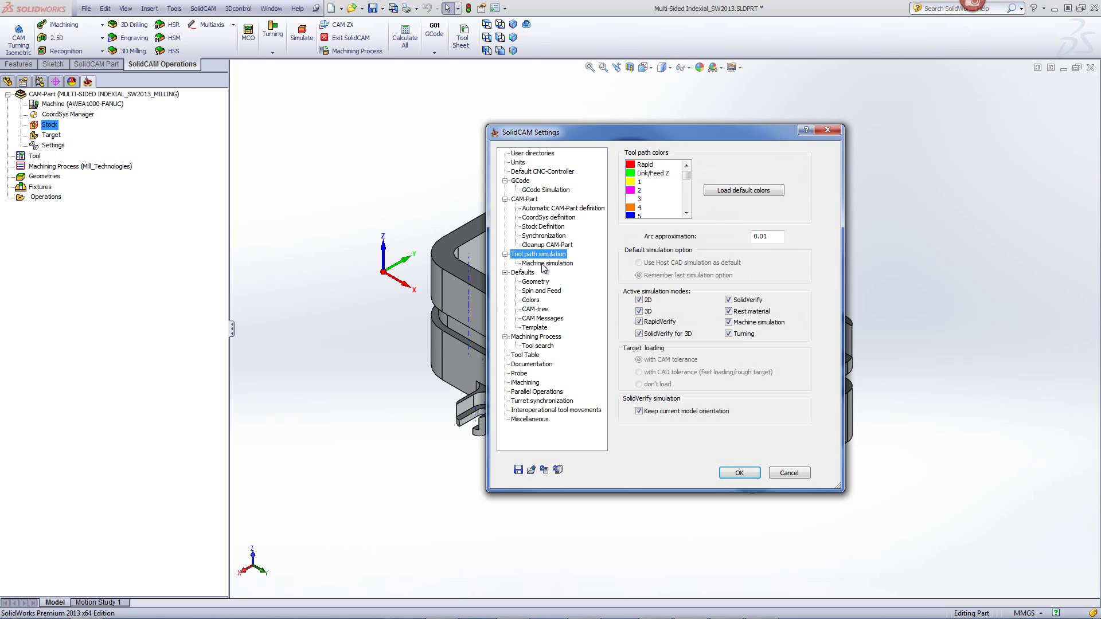
{"action": "left_click", "coordinate": [543, 264]}
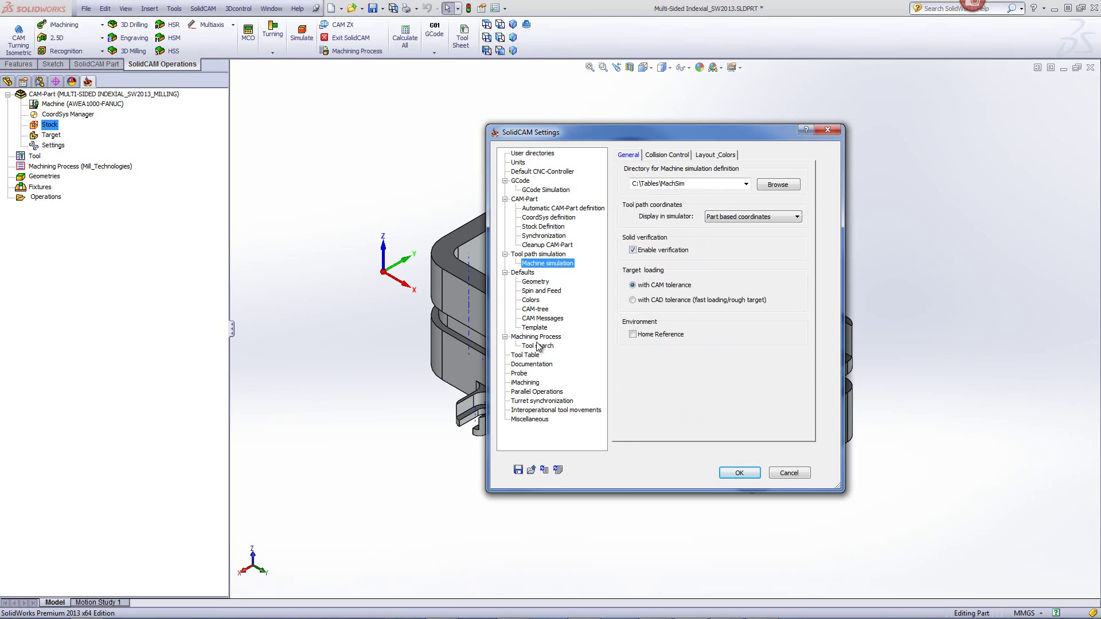
{"action": "left_click", "coordinate": [538, 338]}
{"action": "left_click", "coordinate": [537, 346]}
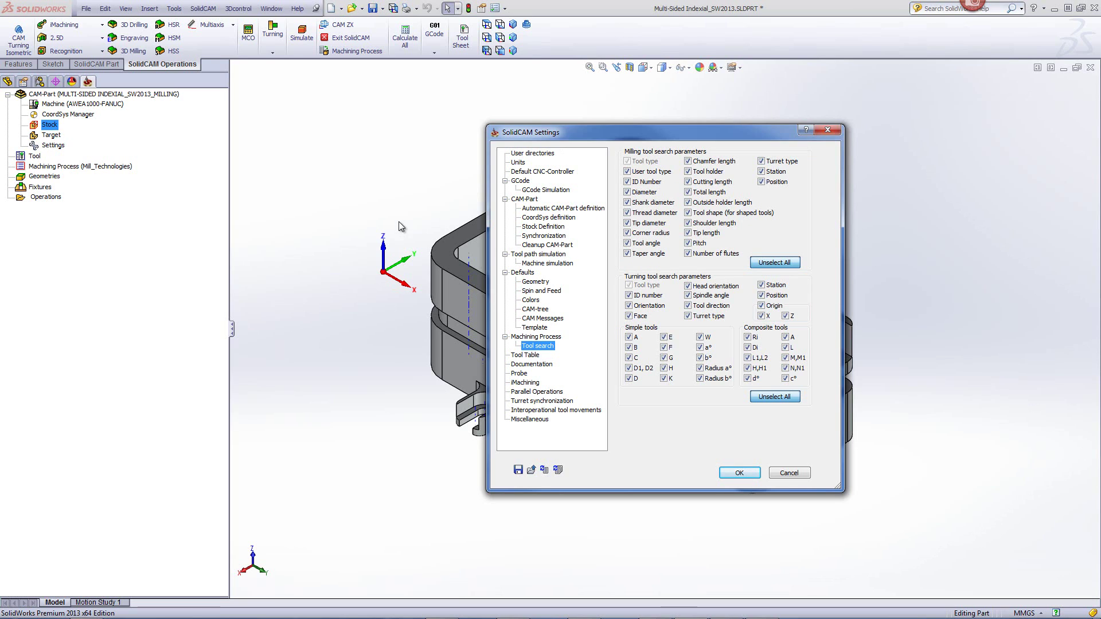
{"action": "left_click", "coordinate": [538, 247]}
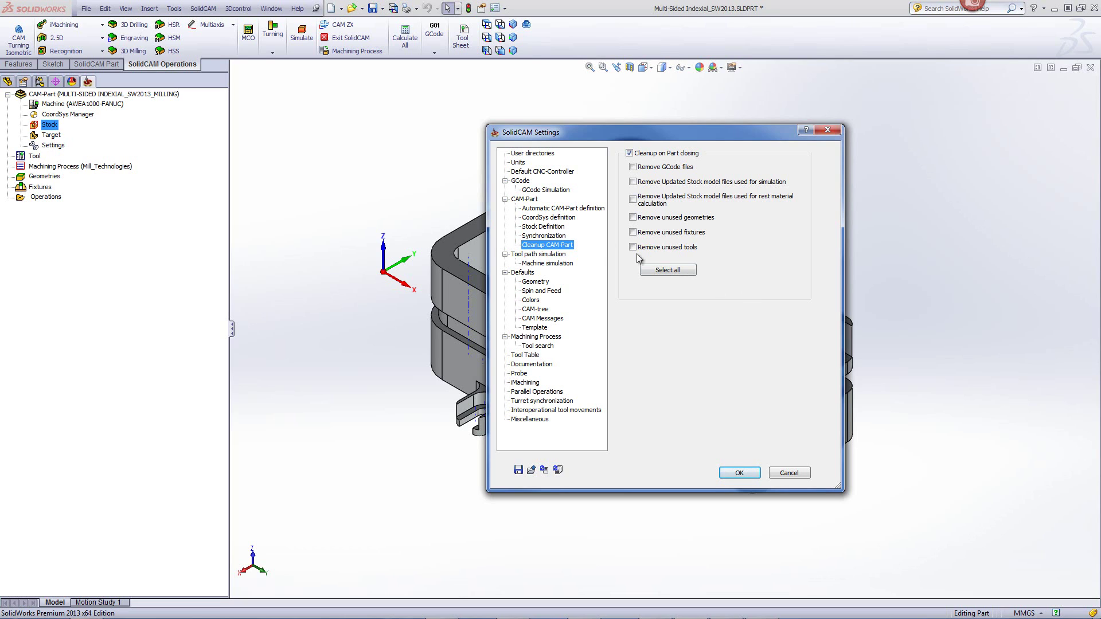
{"action": "left_click", "coordinate": [535, 282]}
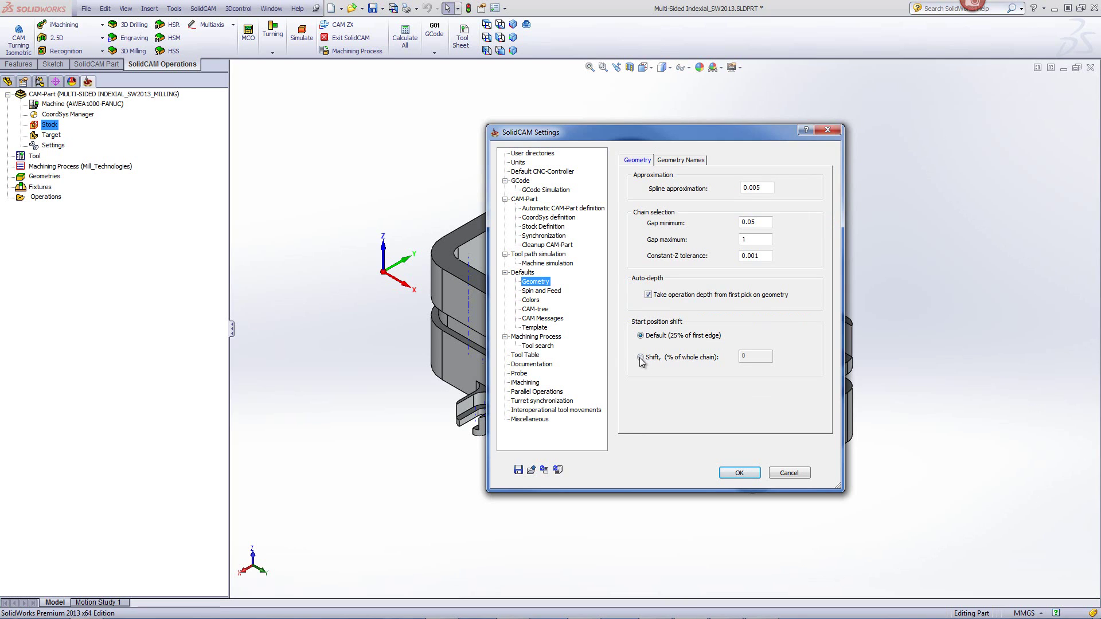
{"action": "left_click", "coordinate": [776, 473]}
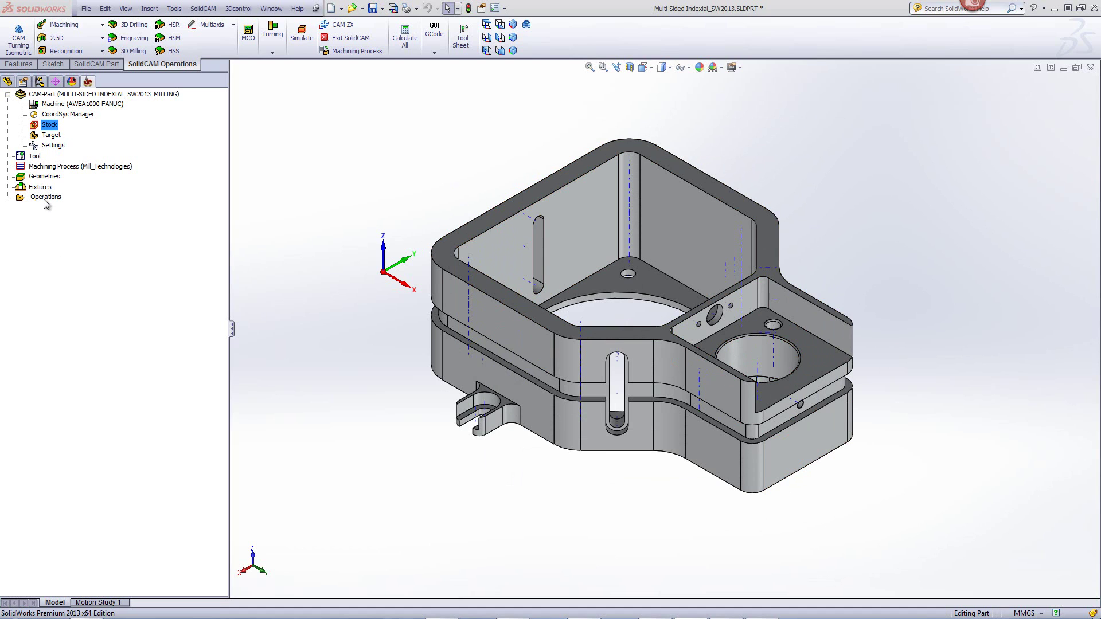
- Start a 2.5D Profile operation and define its geometry as an Auto-constant Z chain from the body's lower front edge
{"action": "left_click", "coordinate": [80, 38]}
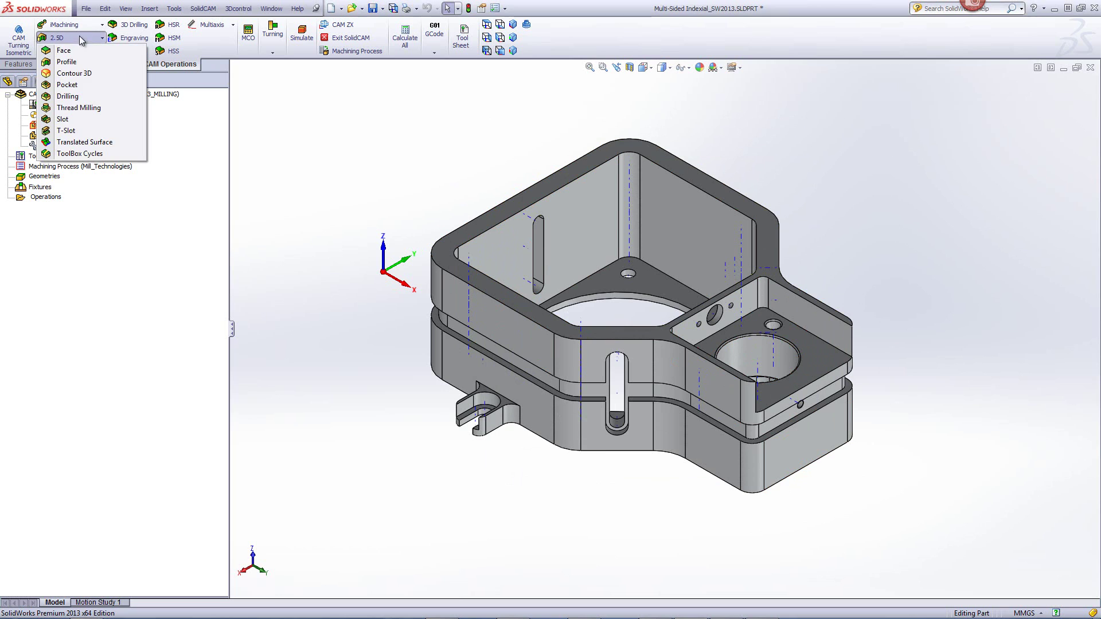
{"action": "left_click", "coordinate": [64, 62]}
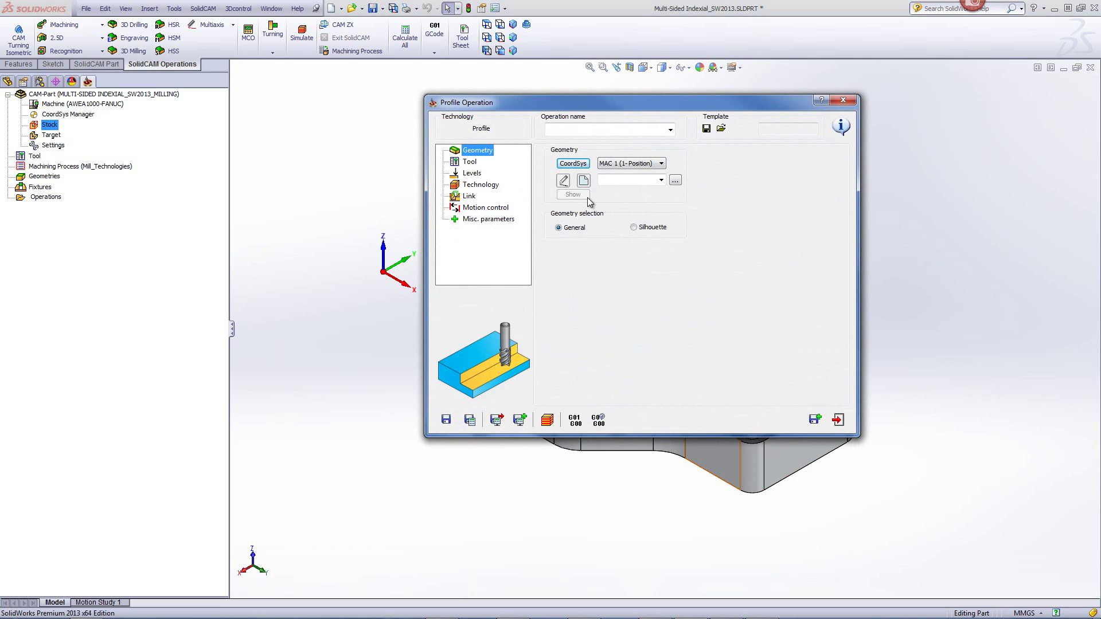
{"action": "left_click", "coordinate": [583, 181]}
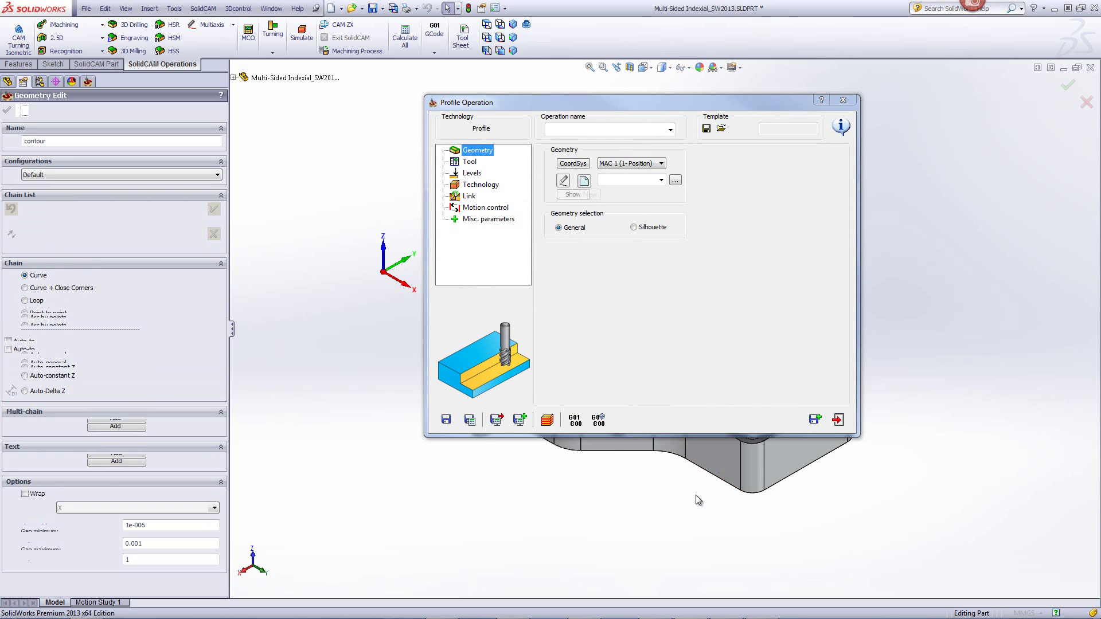
{"action": "left_click", "coordinate": [732, 488]}
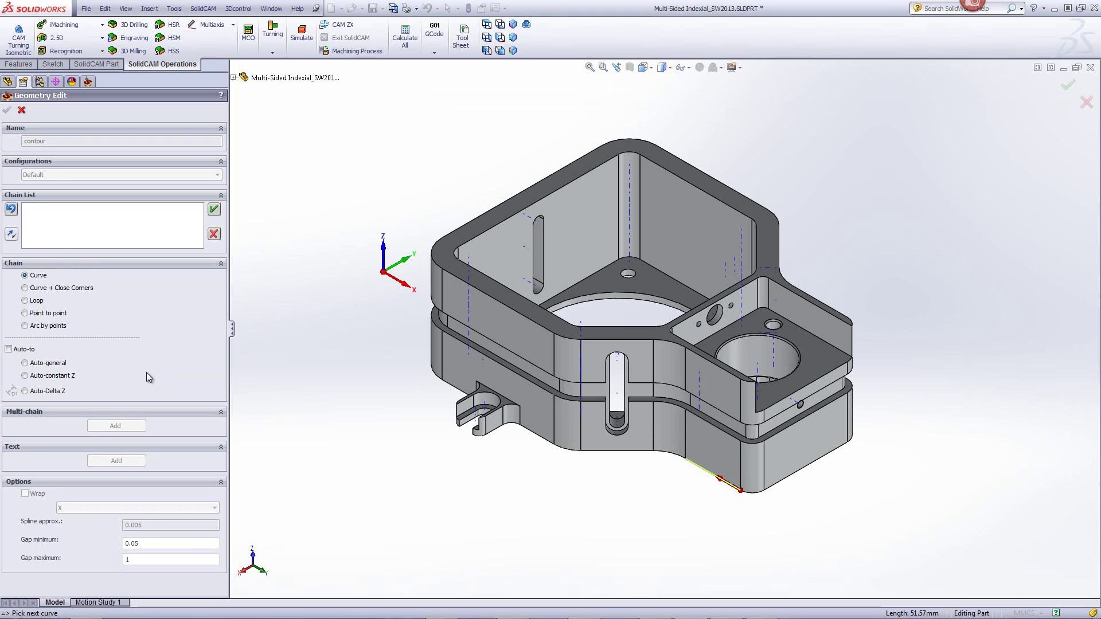
{"action": "left_click", "coordinate": [25, 376]}
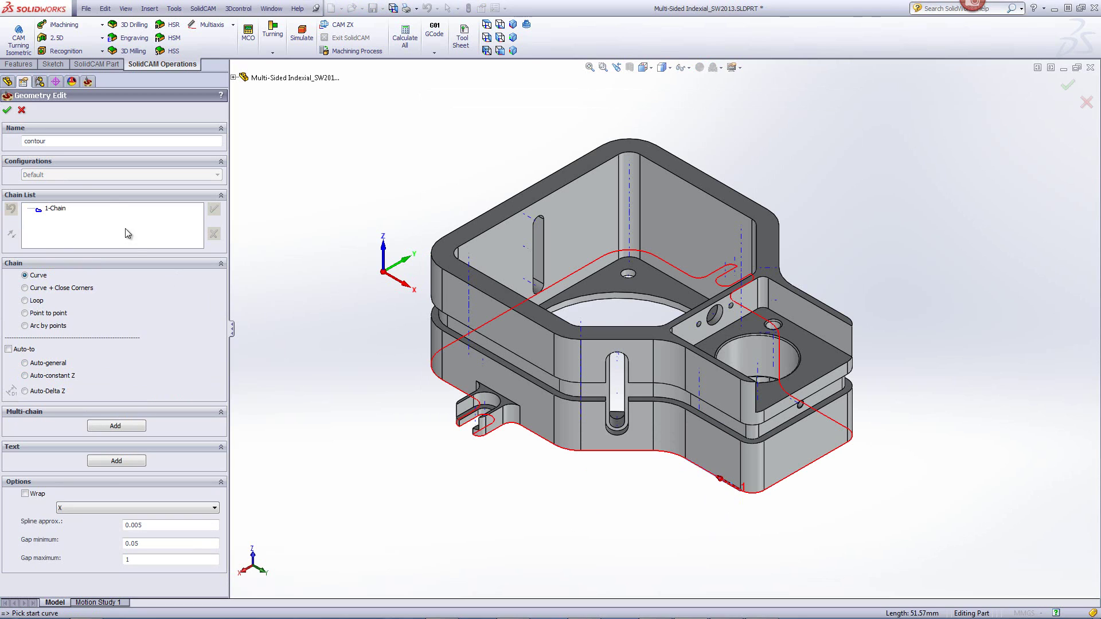
{"action": "left_click", "coordinate": [7, 110]}
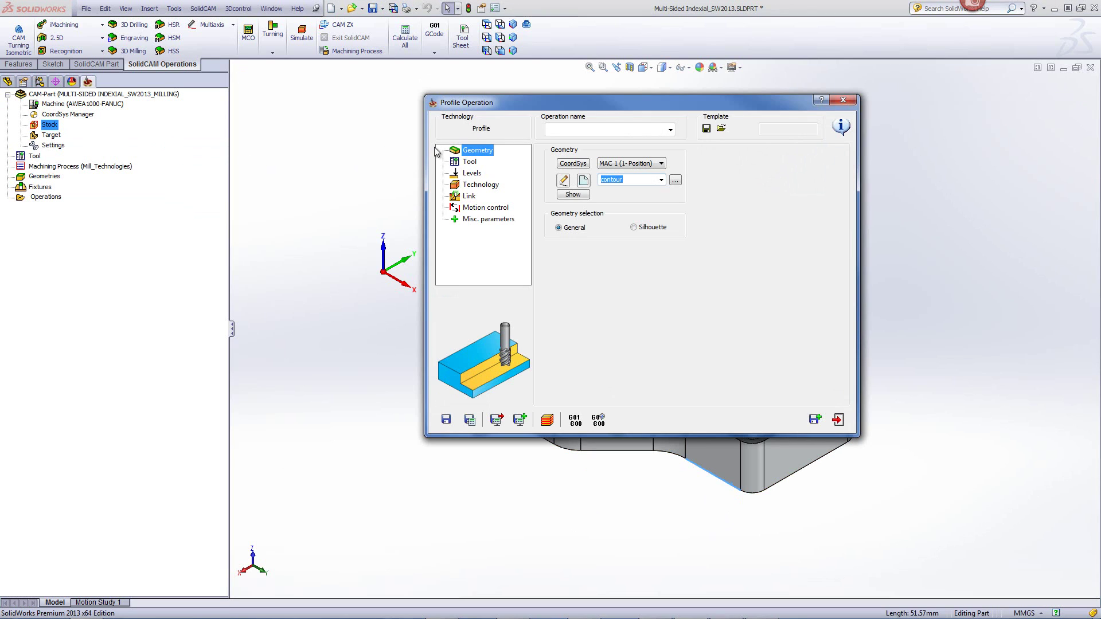
- Add a new end mill to the part's tool table for the profile operation
{"action": "left_click", "coordinate": [467, 162]}
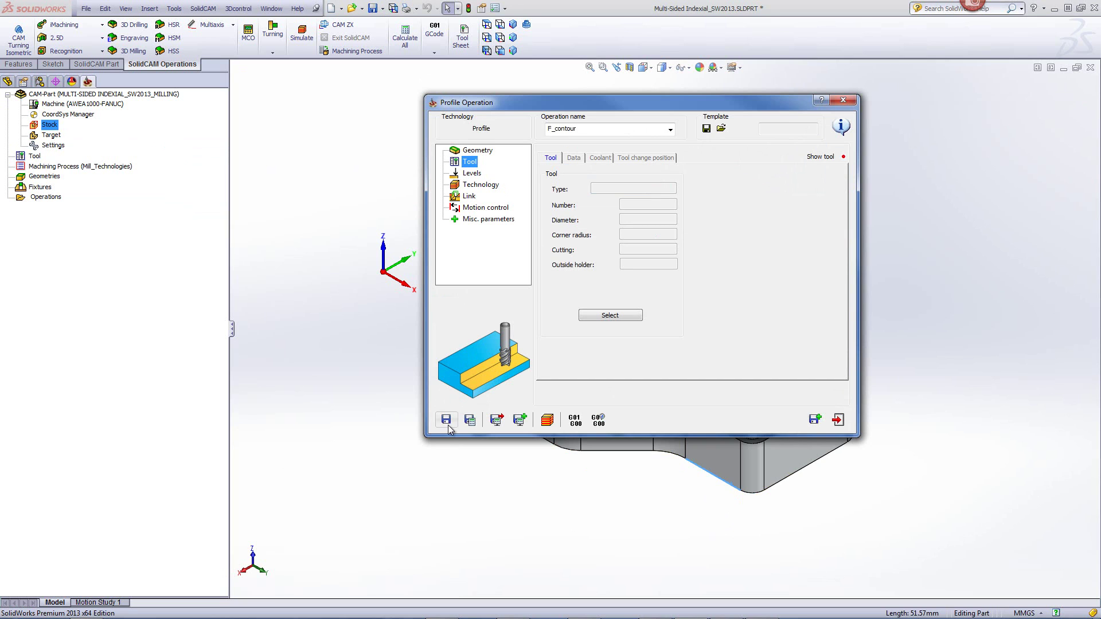
{"action": "left_click", "coordinate": [584, 313]}
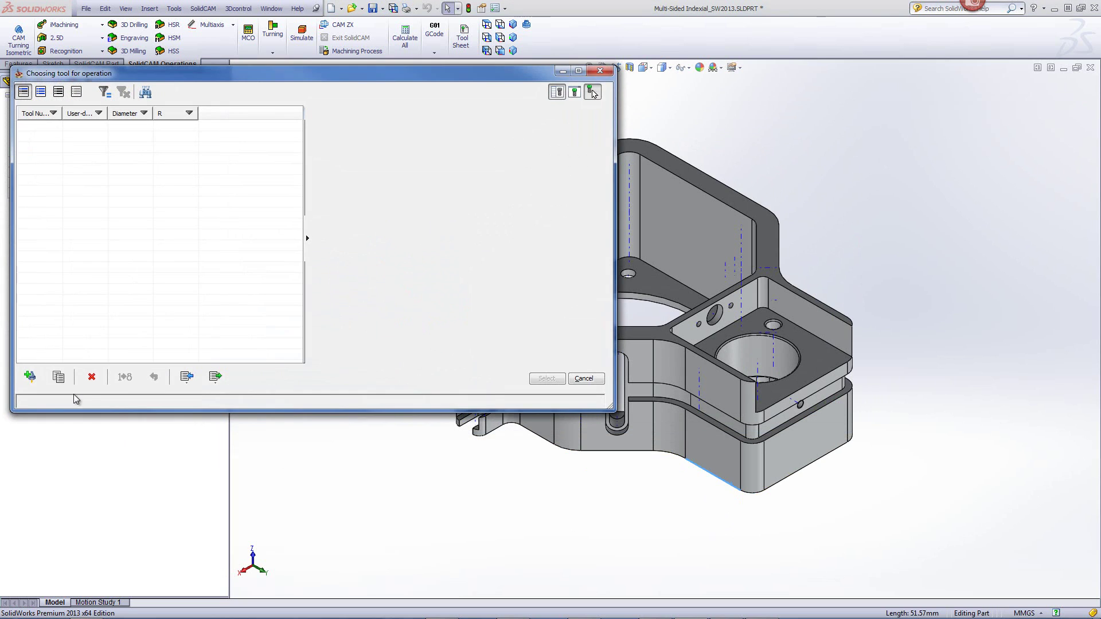
{"action": "left_click", "coordinate": [30, 376]}
{"action": "left_click", "coordinate": [332, 152]}
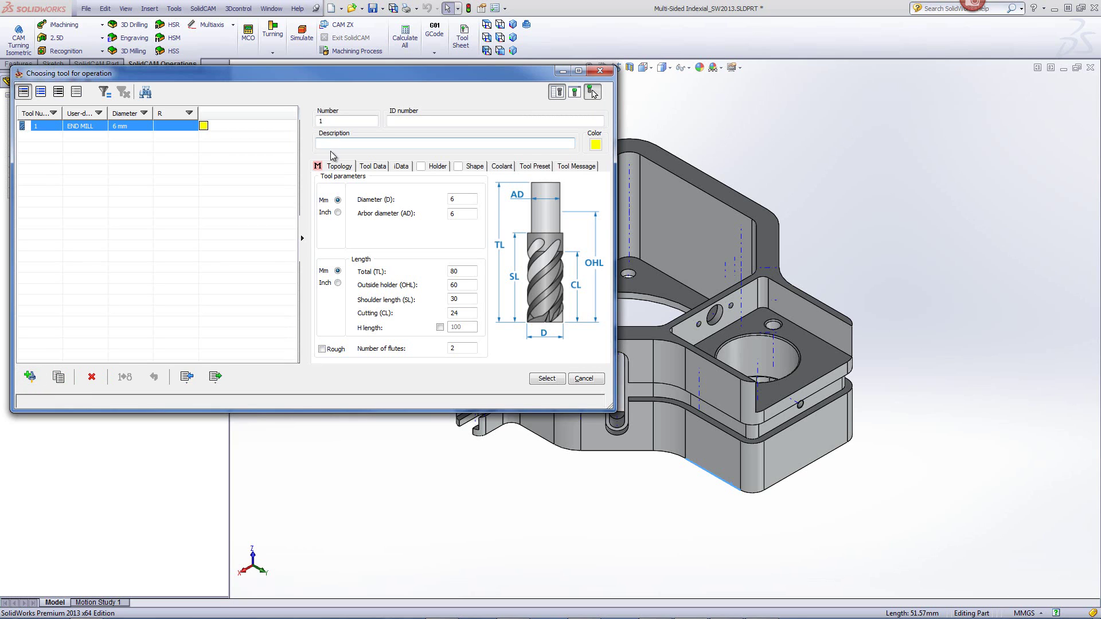
- Set the new end mill's diameter to 16 mm and assign the tool to the profile operation
{"action": "left_click", "coordinate": [469, 197]}
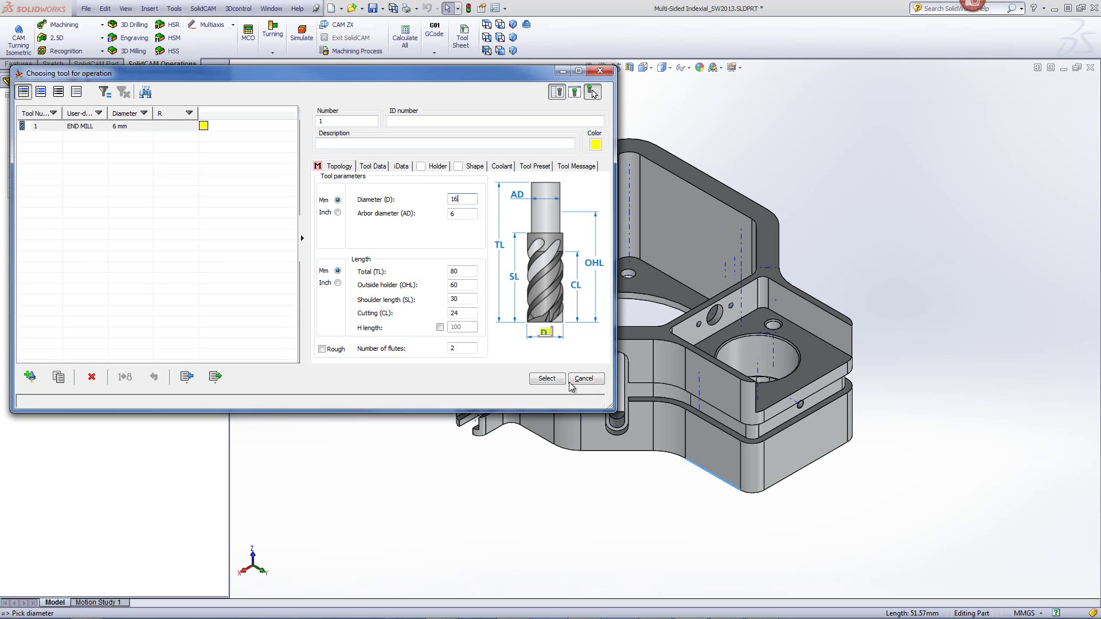
{"action": "left_click", "coordinate": [548, 379]}
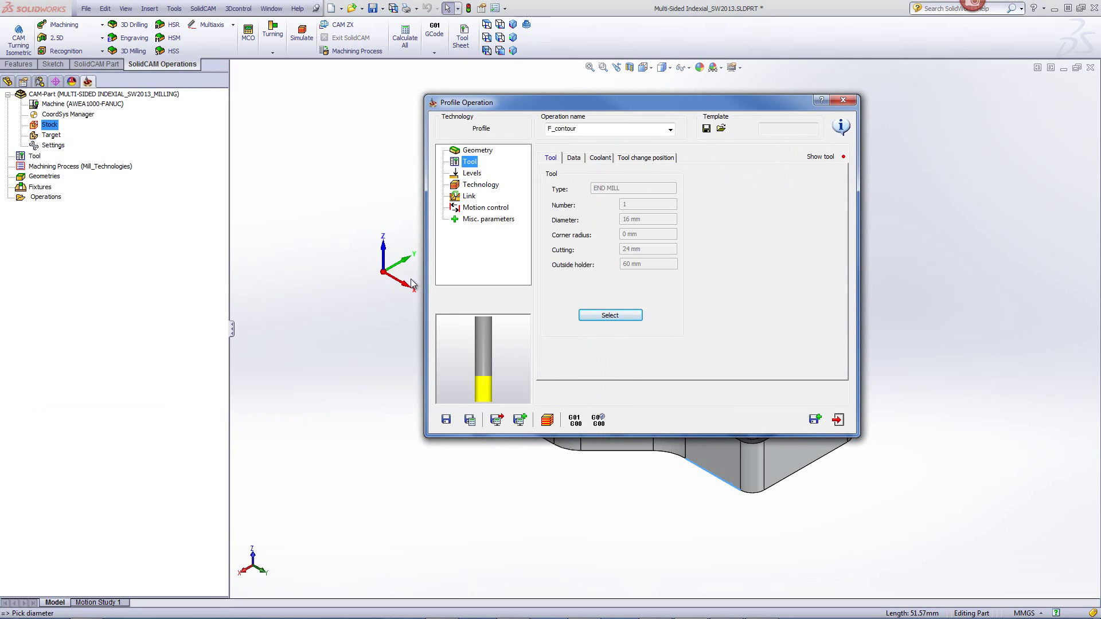
- Try a percentage shift of Chain 1's start position in the geometry modification, picking shifts of 4.078 and 0 on the lower edge
{"action": "left_click", "coordinate": [475, 187]}
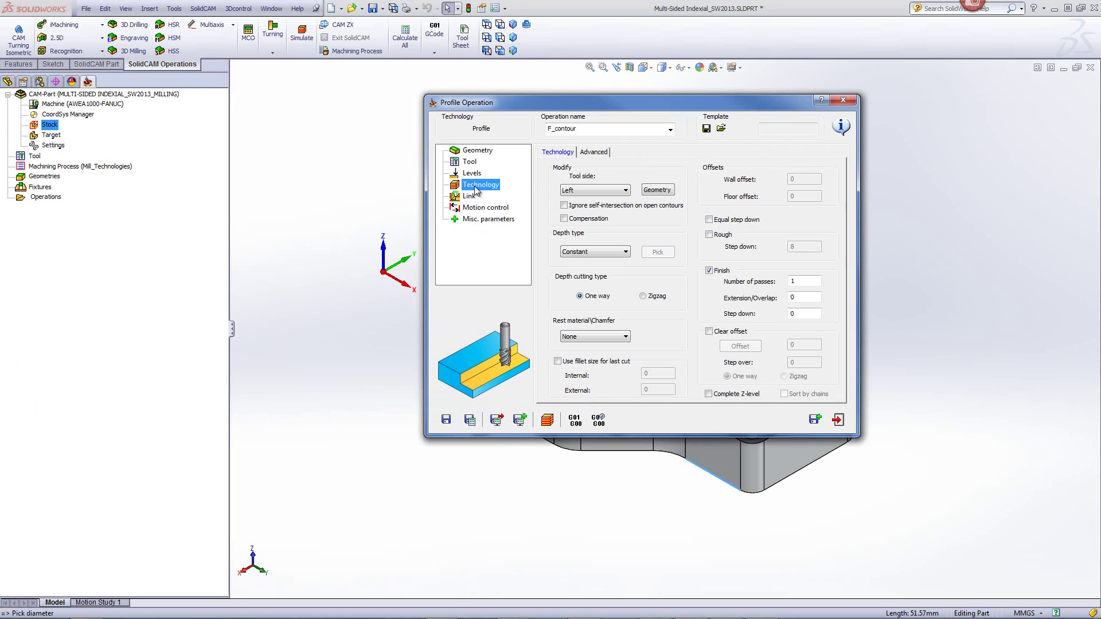
{"action": "left_click", "coordinate": [486, 37]}
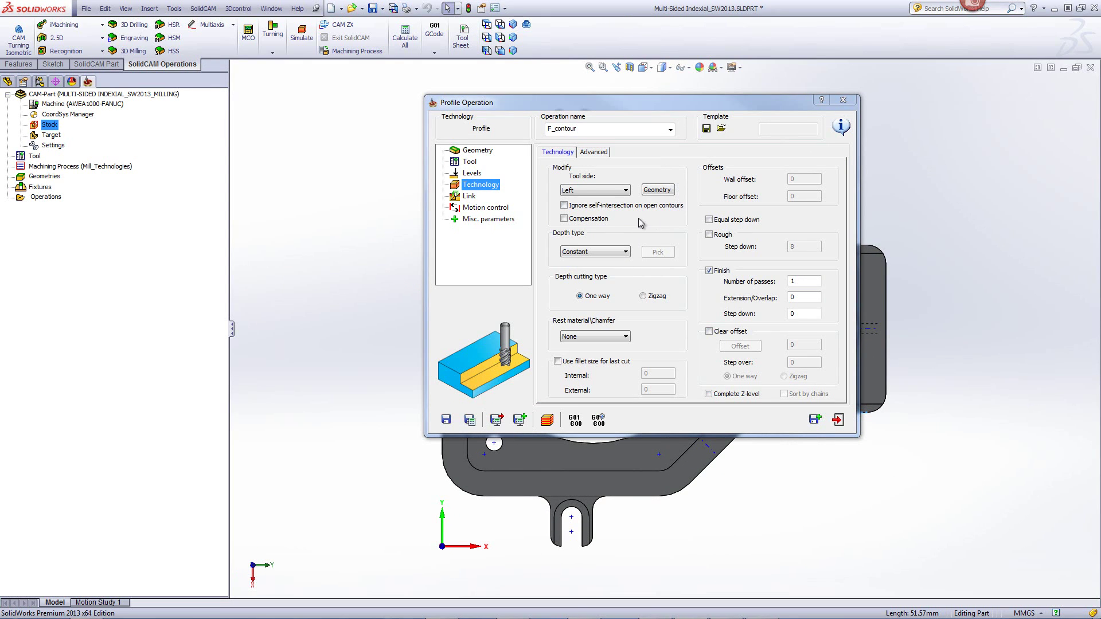
{"action": "left_click", "coordinate": [659, 193]}
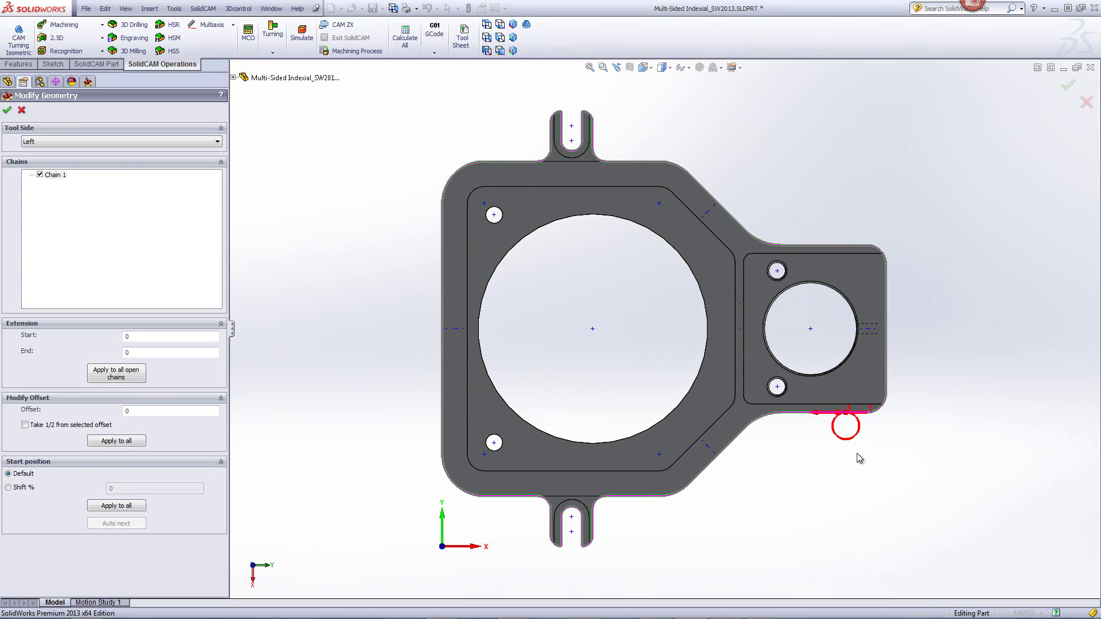
{"action": "scroll", "coordinate": [859, 459], "scroll_direction": "down", "scroll_amount": 4}
{"action": "scroll", "coordinate": [754, 407], "scroll_direction": "down", "scroll_amount": 3}
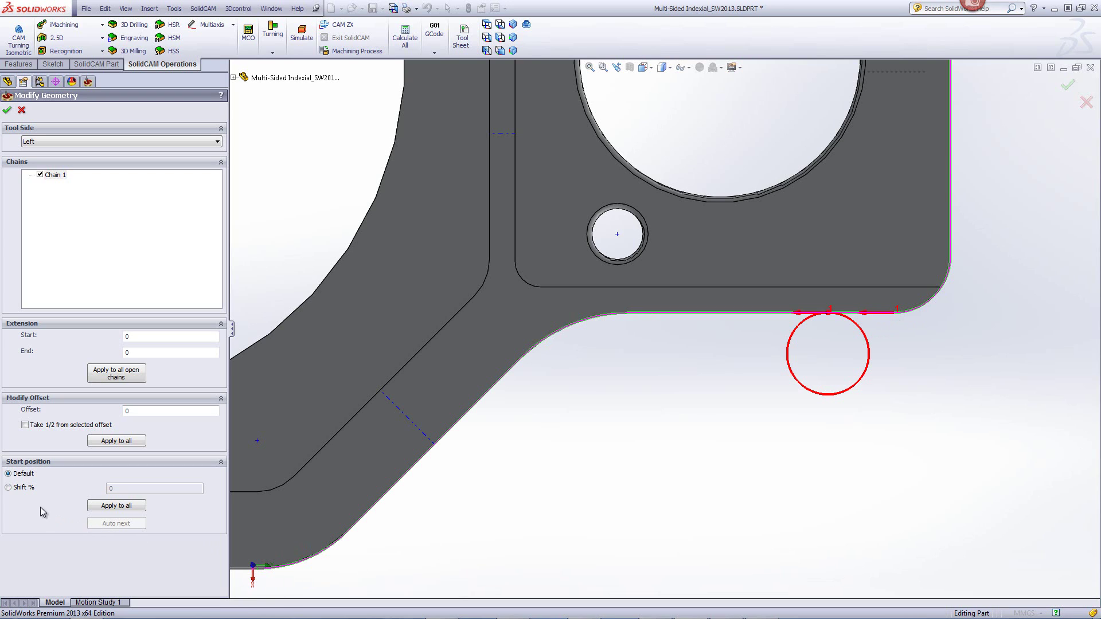
{"action": "left_click", "coordinate": [9, 488]}
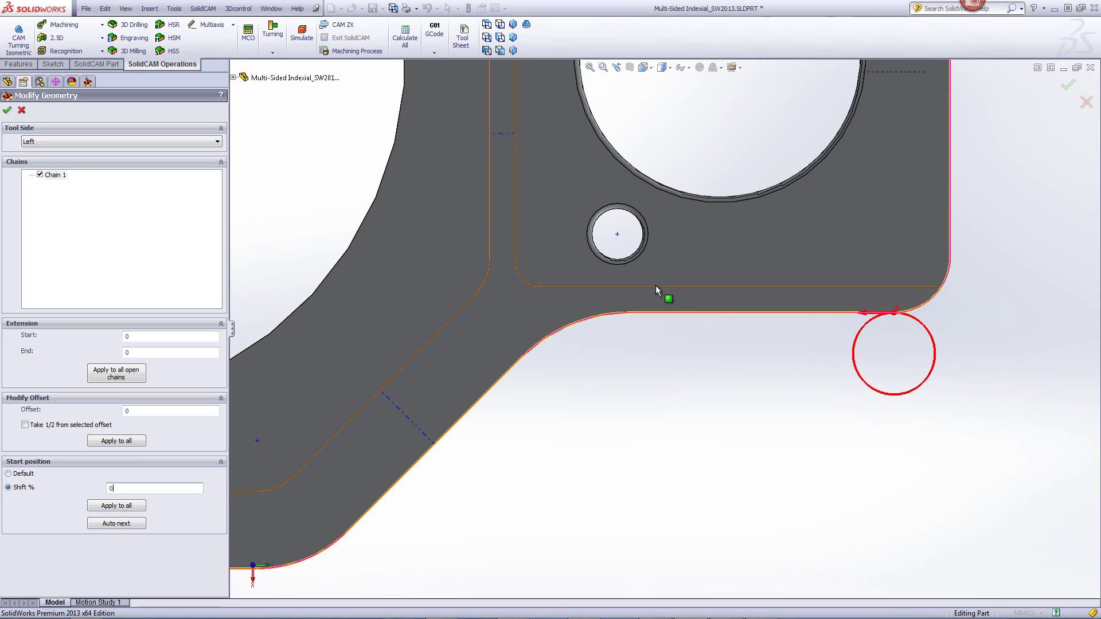
{"action": "left_click", "coordinate": [684, 318]}
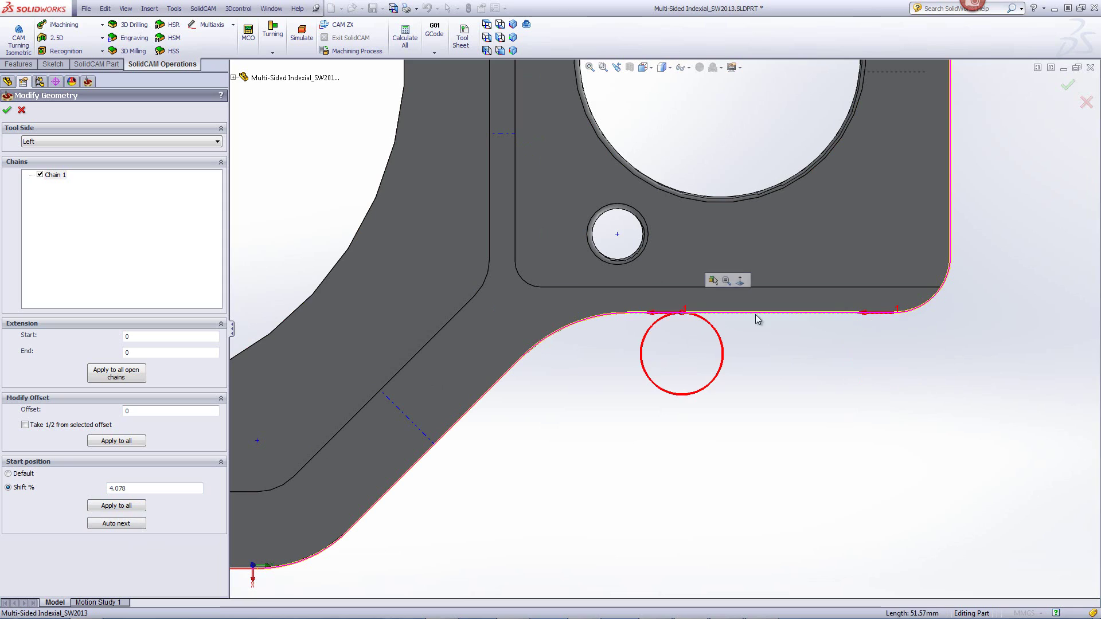
{"action": "left_click", "coordinate": [901, 319]}
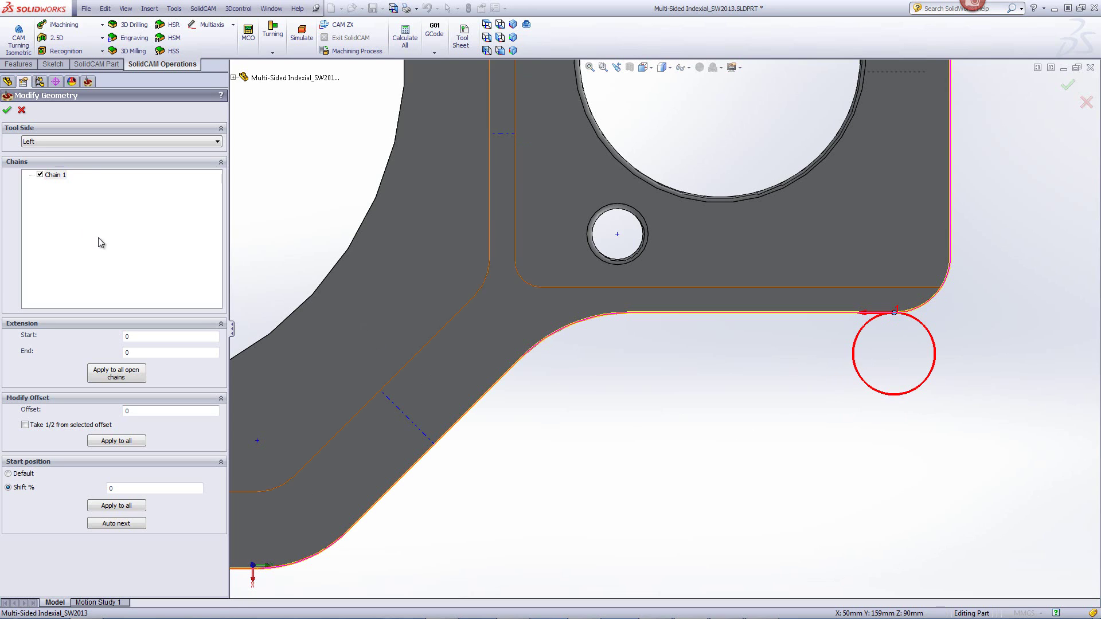
- Discard the geometry modification and exit the profile operation without saving its geometry contour
{"action": "left_click", "coordinate": [21, 111]}
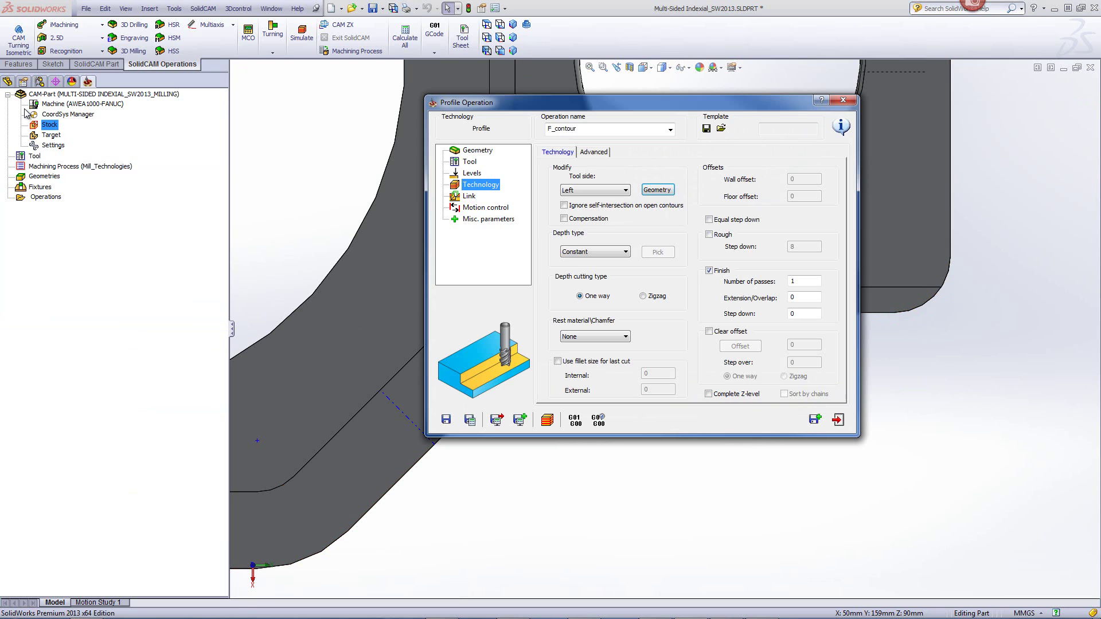
{"action": "left_click", "coordinate": [838, 421]}
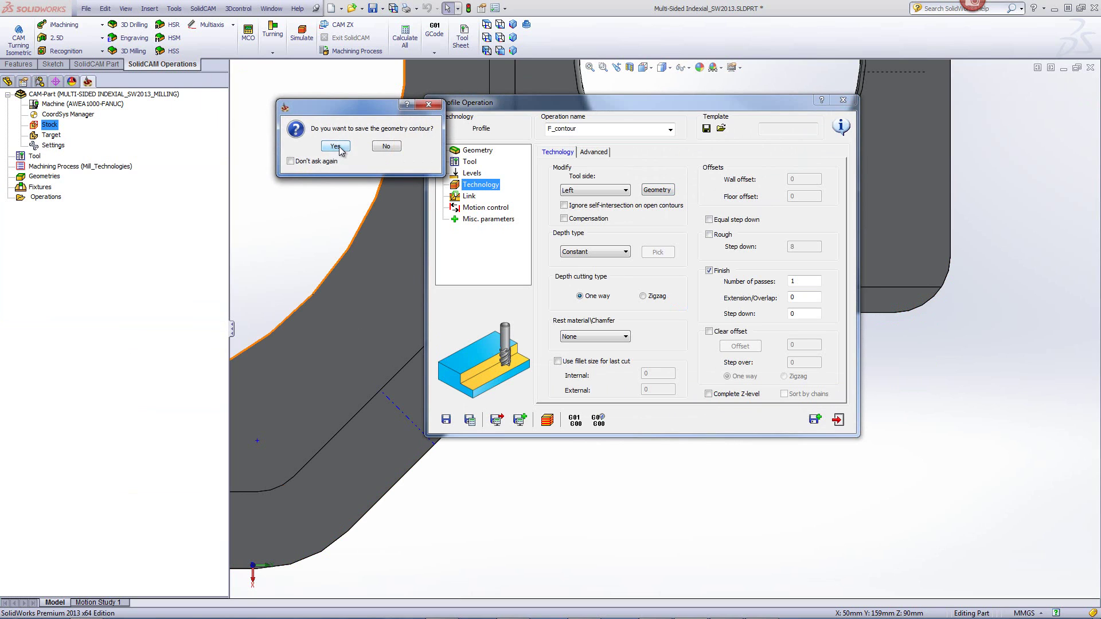
{"action": "left_click", "coordinate": [386, 147]}
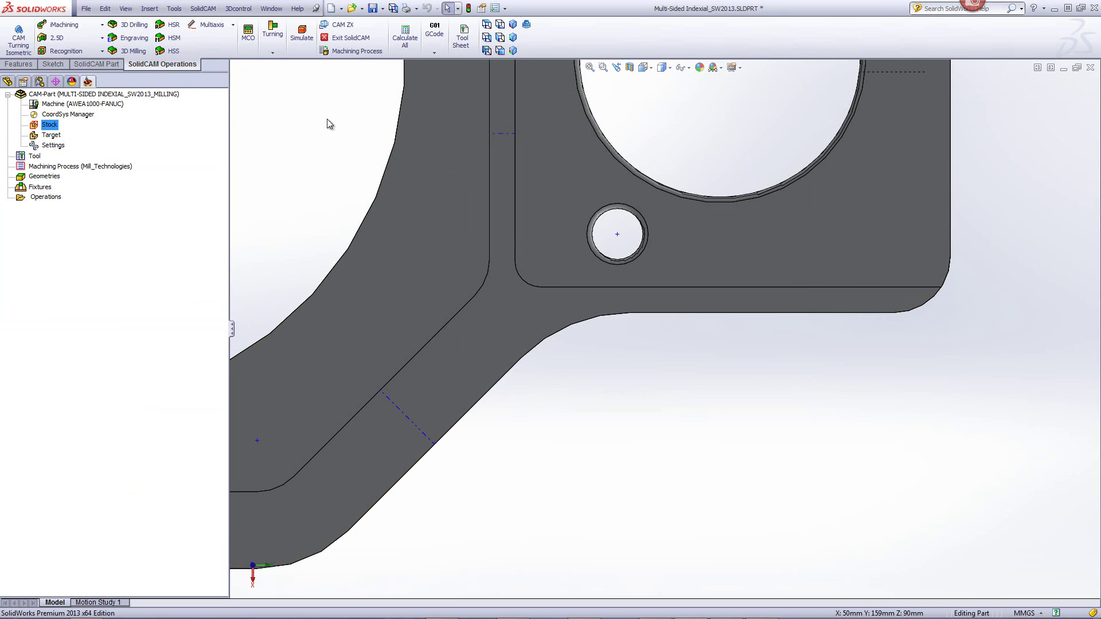
- Set the default geometry start position in the SolidCAM settings to a shift of 0% of the whole chain
{"action": "left_click", "coordinate": [203, 8]}
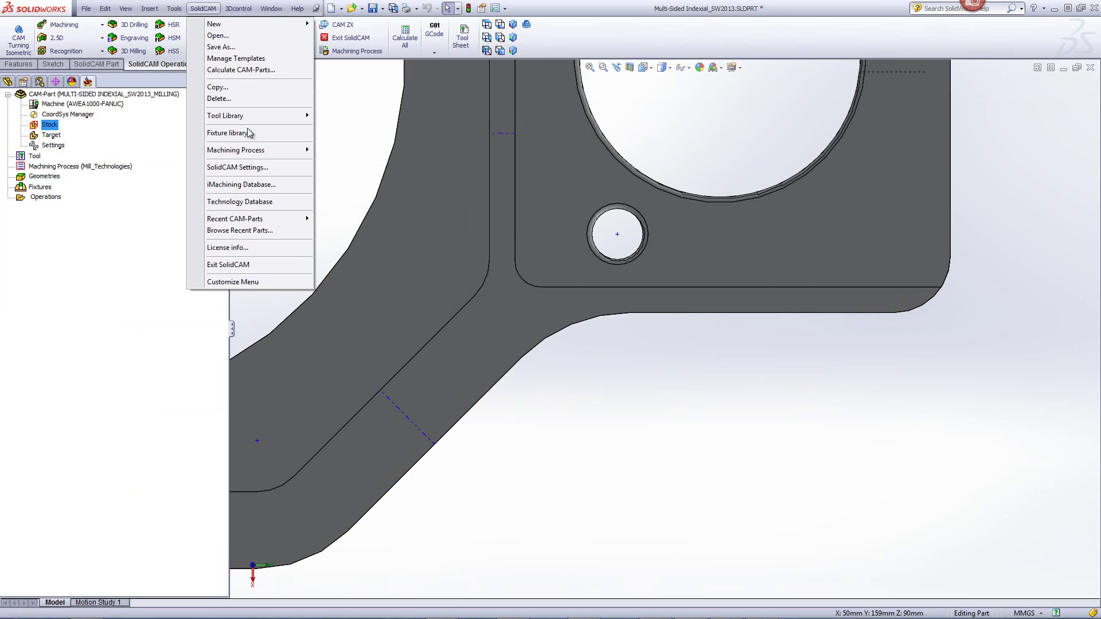
{"action": "left_click", "coordinate": [255, 167]}
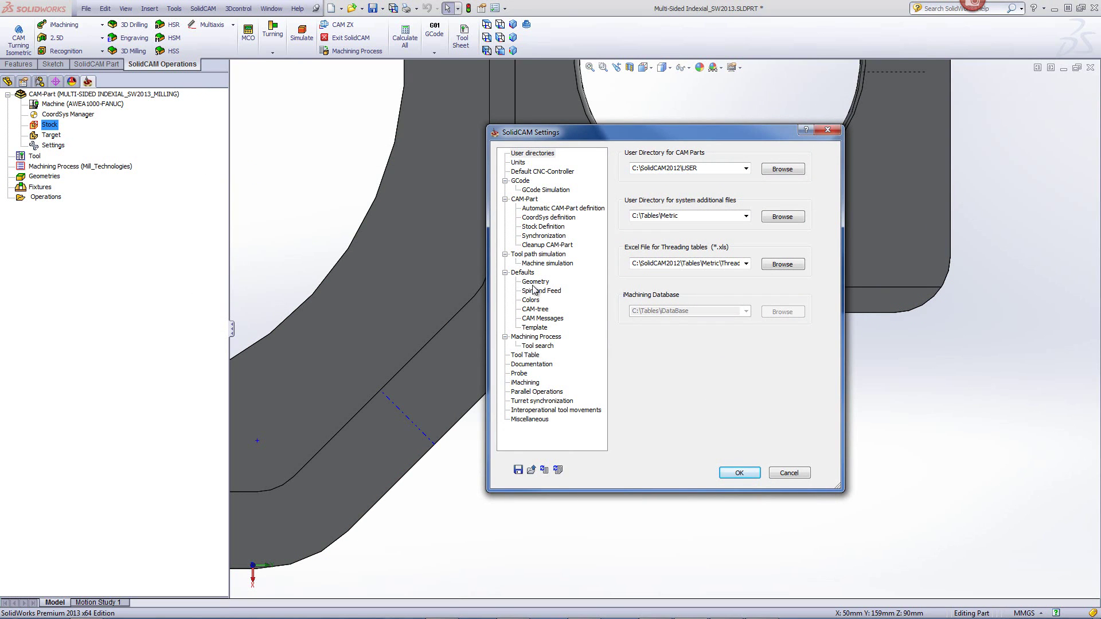
{"action": "left_click", "coordinate": [535, 282]}
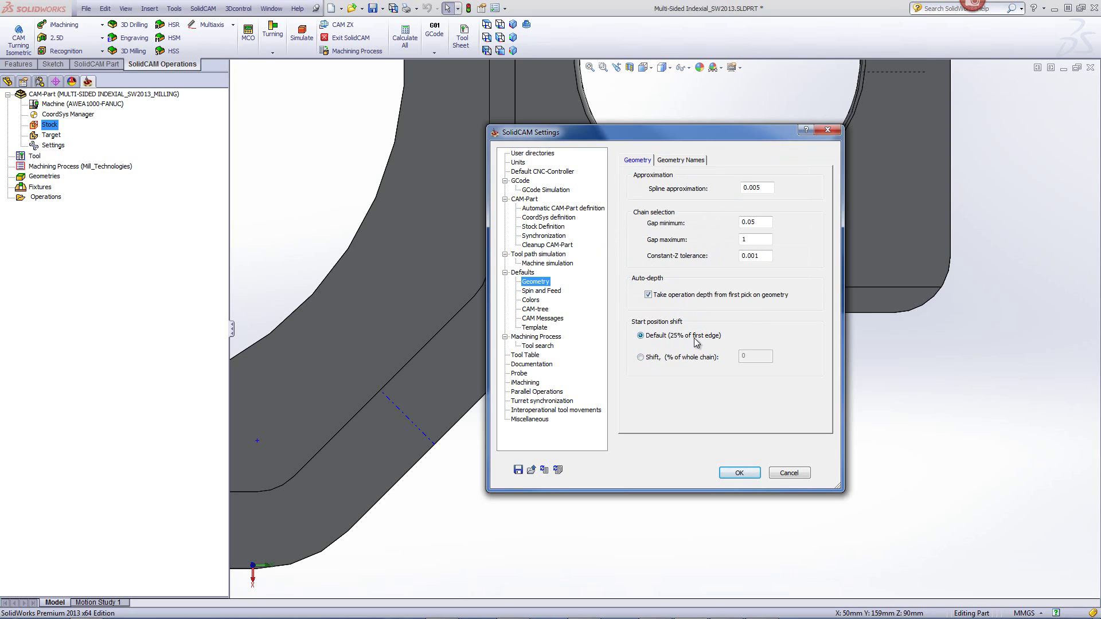
{"action": "left_click", "coordinate": [642, 359]}
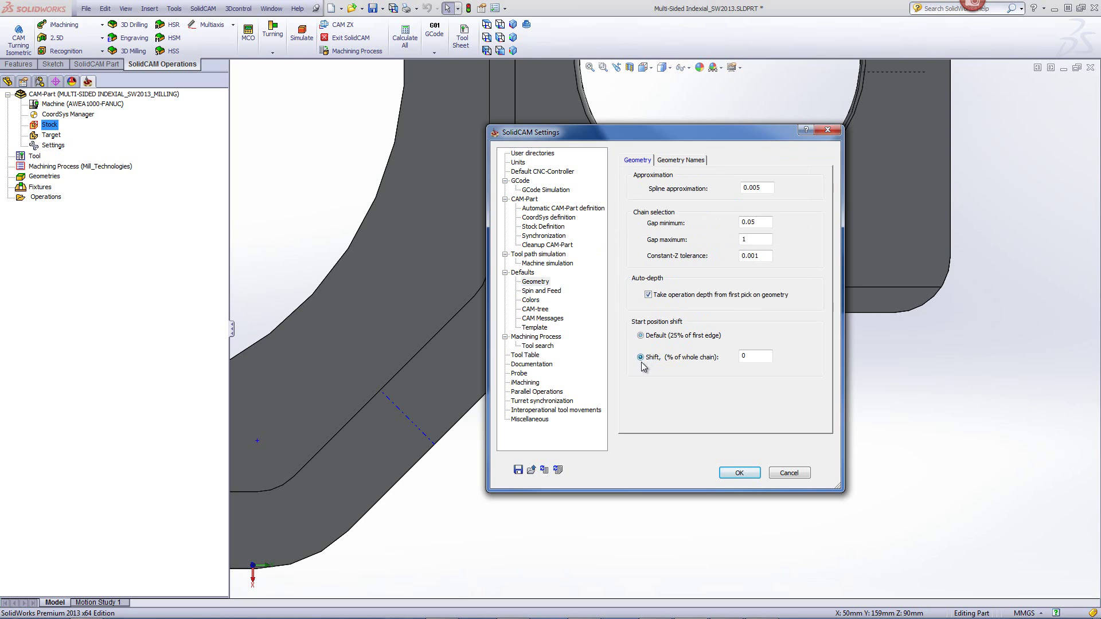
{"action": "left_click", "coordinate": [739, 473]}
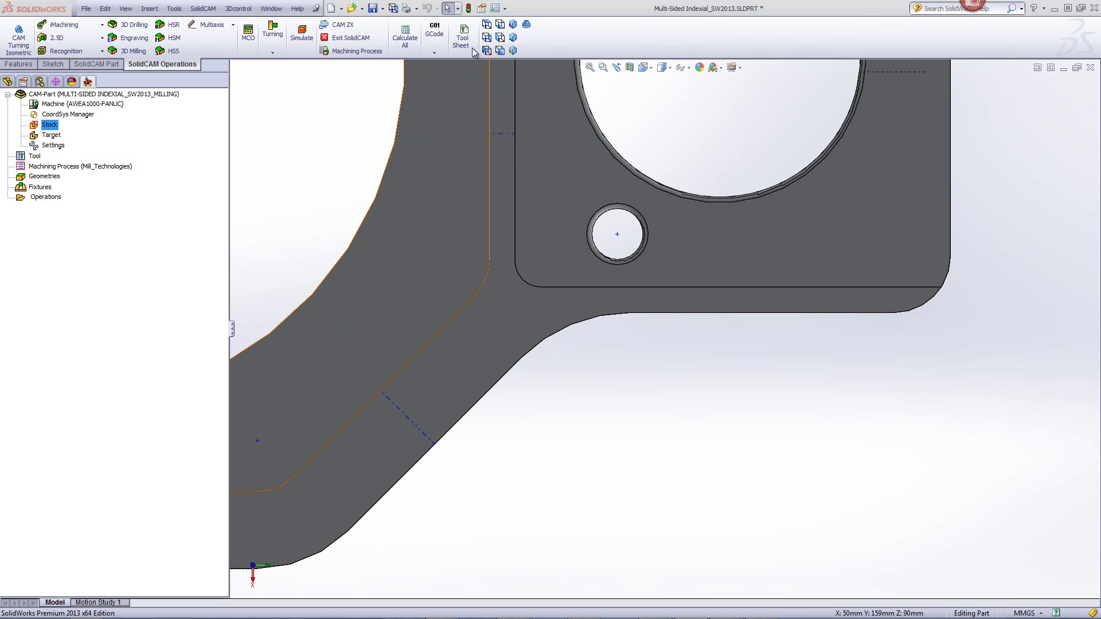
- Start a new 2.5D Profile operation and define an Auto-constant Z contour from the body's lower front edge
{"action": "left_click", "coordinate": [512, 24]}
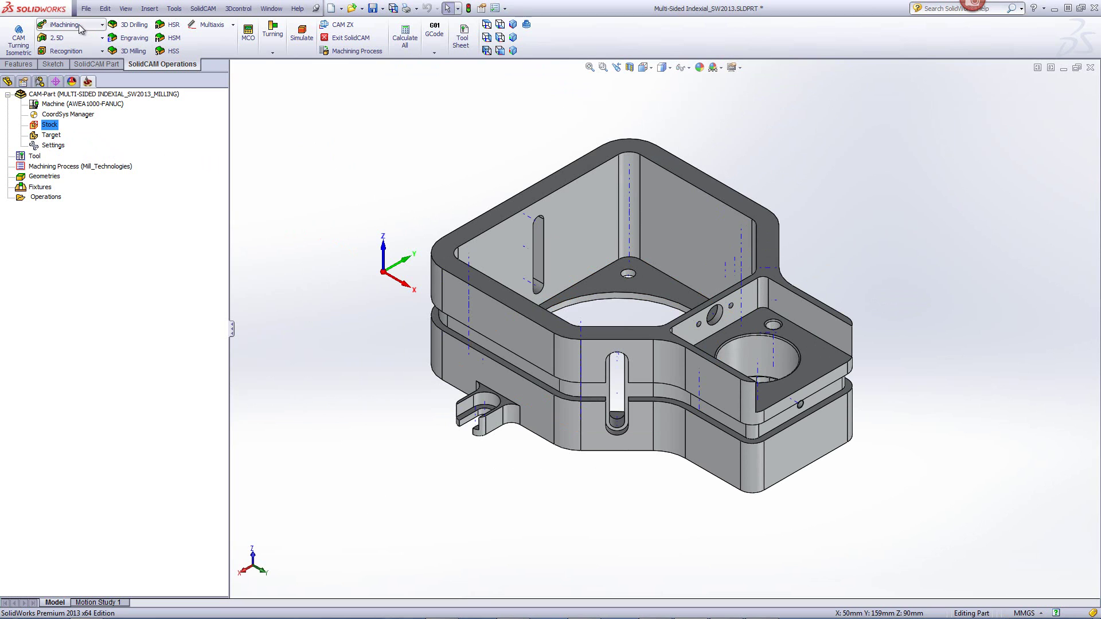
{"action": "left_click", "coordinate": [68, 39]}
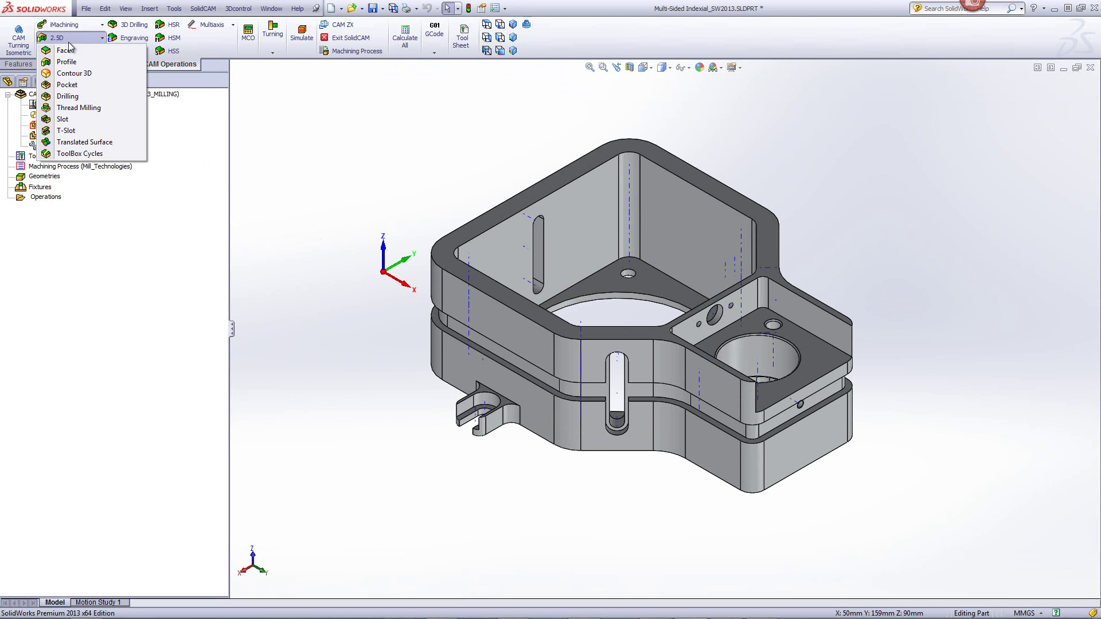
{"action": "left_click", "coordinate": [80, 70]}
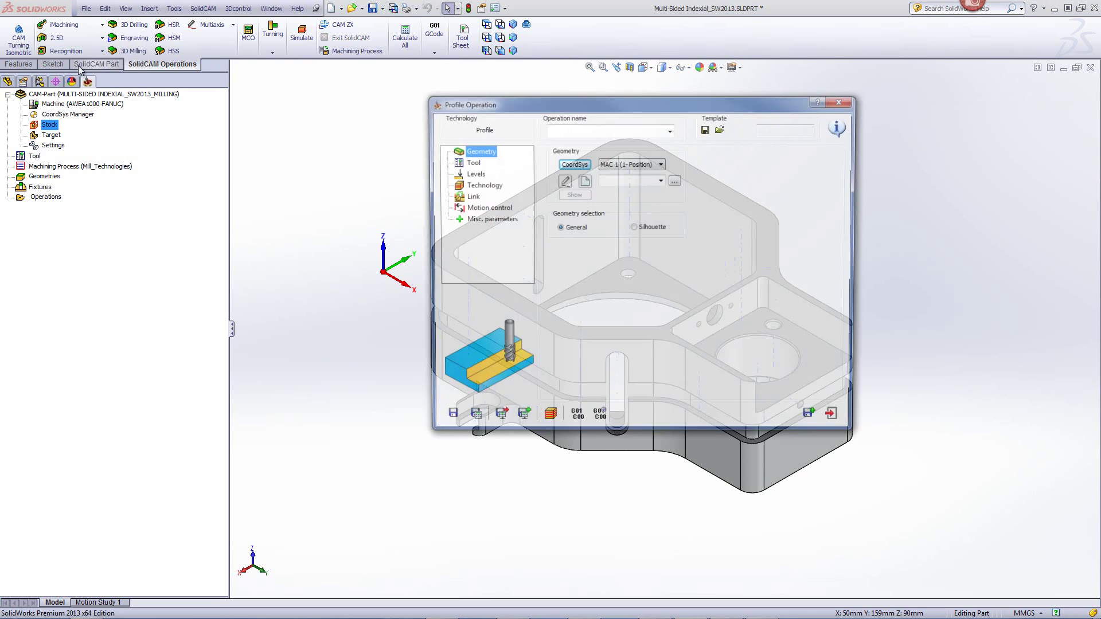
{"action": "left_click", "coordinate": [584, 181]}
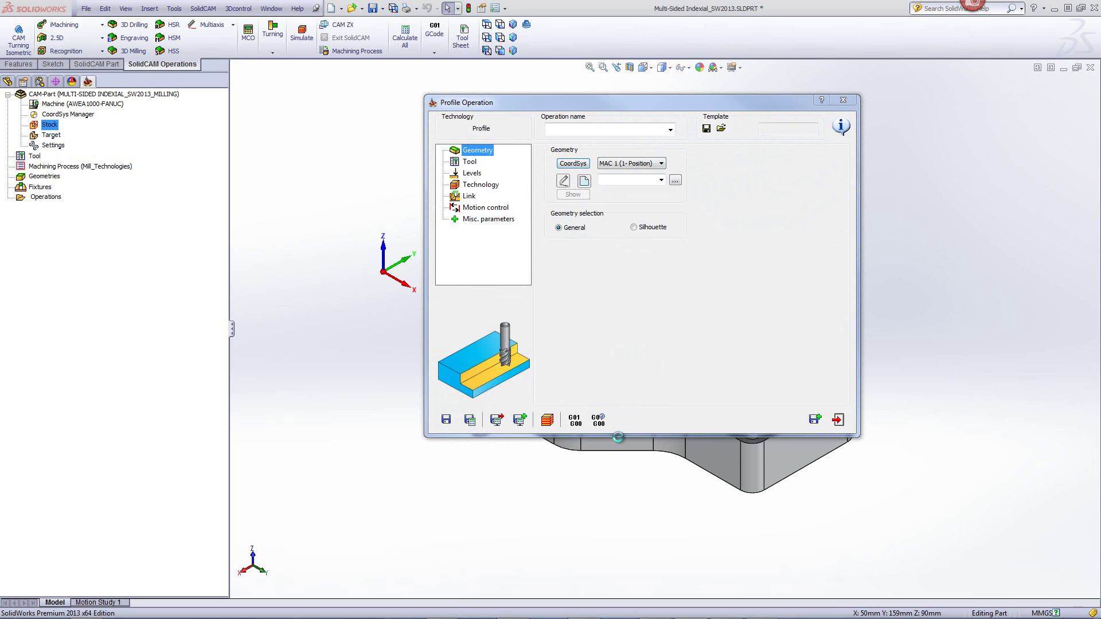
{"action": "left_click", "coordinate": [730, 488]}
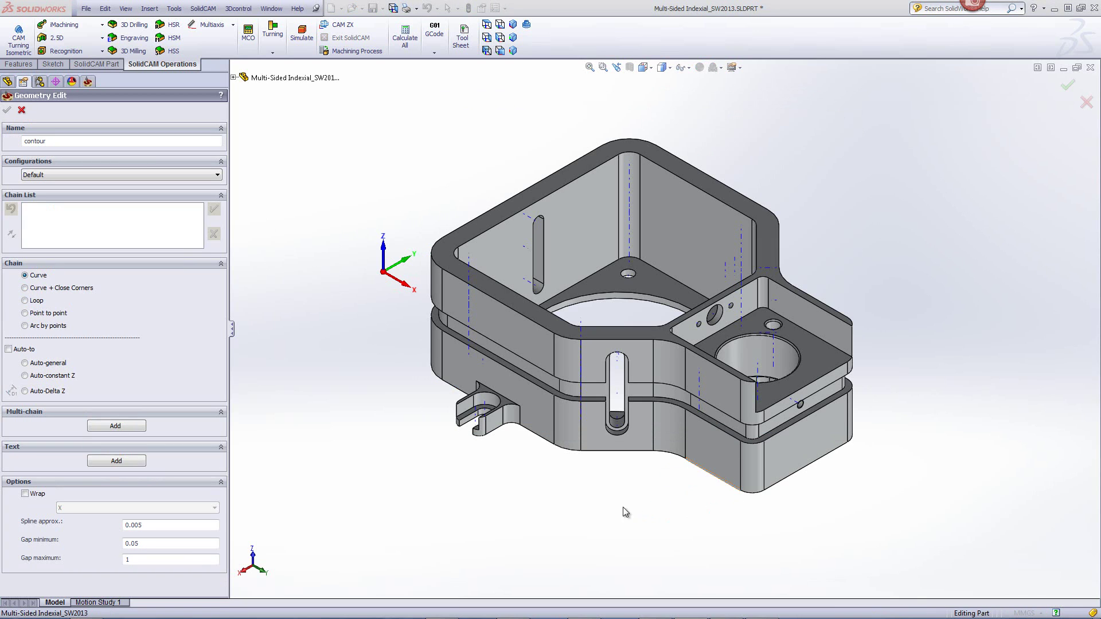
{"action": "left_click", "coordinate": [24, 377]}
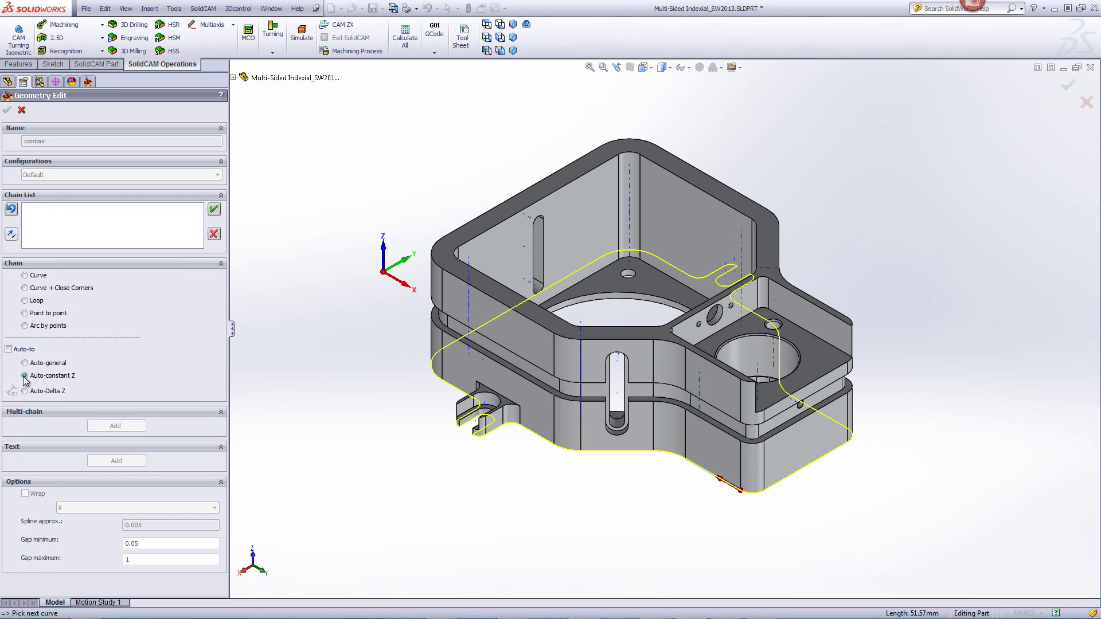
{"action": "left_click", "coordinate": [7, 109]}
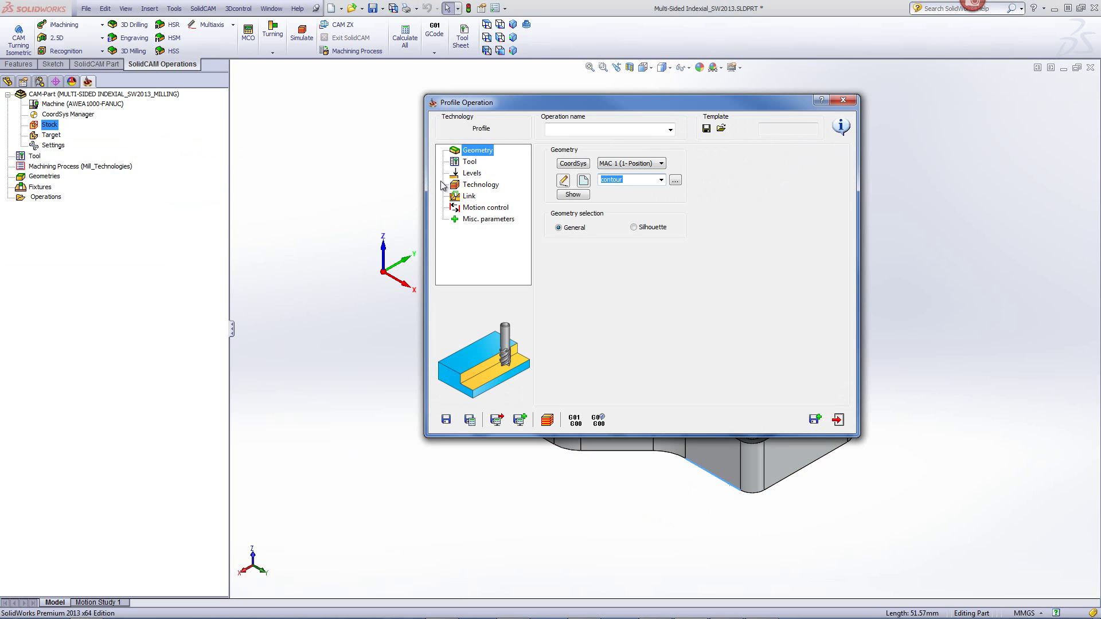
- Add an end mill with a 16 mm diameter to the tool table and assign it to the profile operation
{"action": "left_click", "coordinate": [470, 162]}
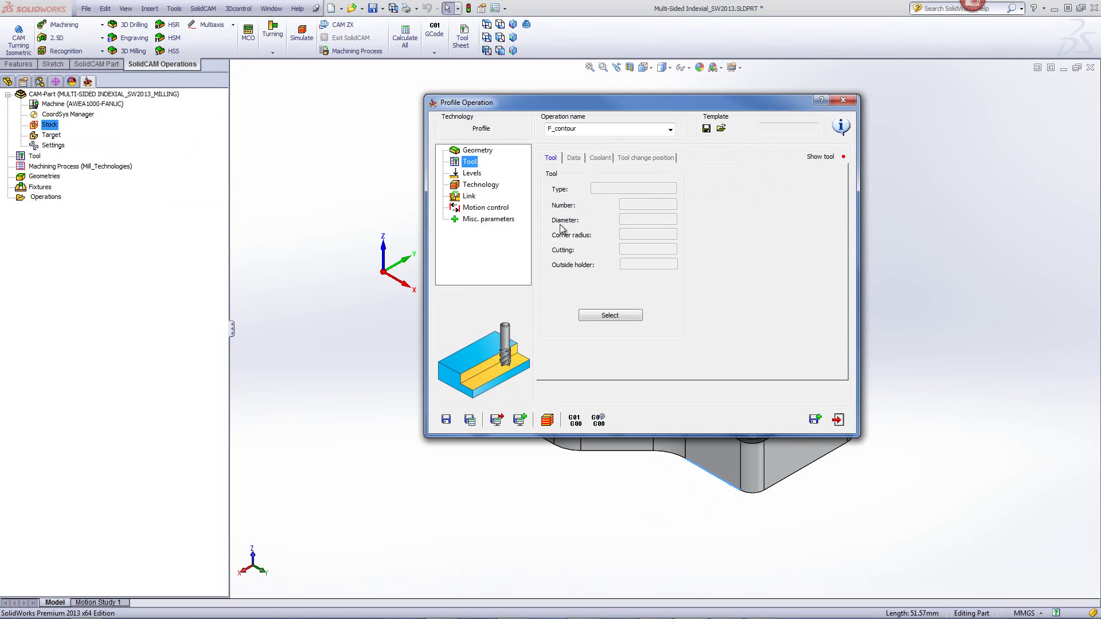
{"action": "left_click", "coordinate": [607, 316]}
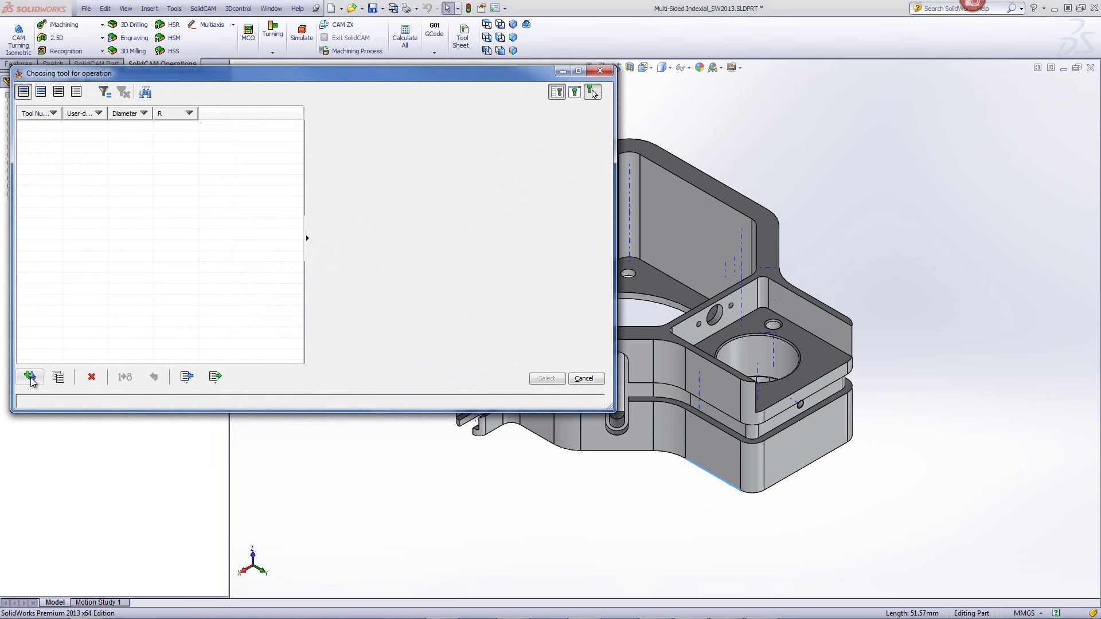
{"action": "left_click", "coordinate": [30, 377]}
{"action": "left_click", "coordinate": [315, 143]}
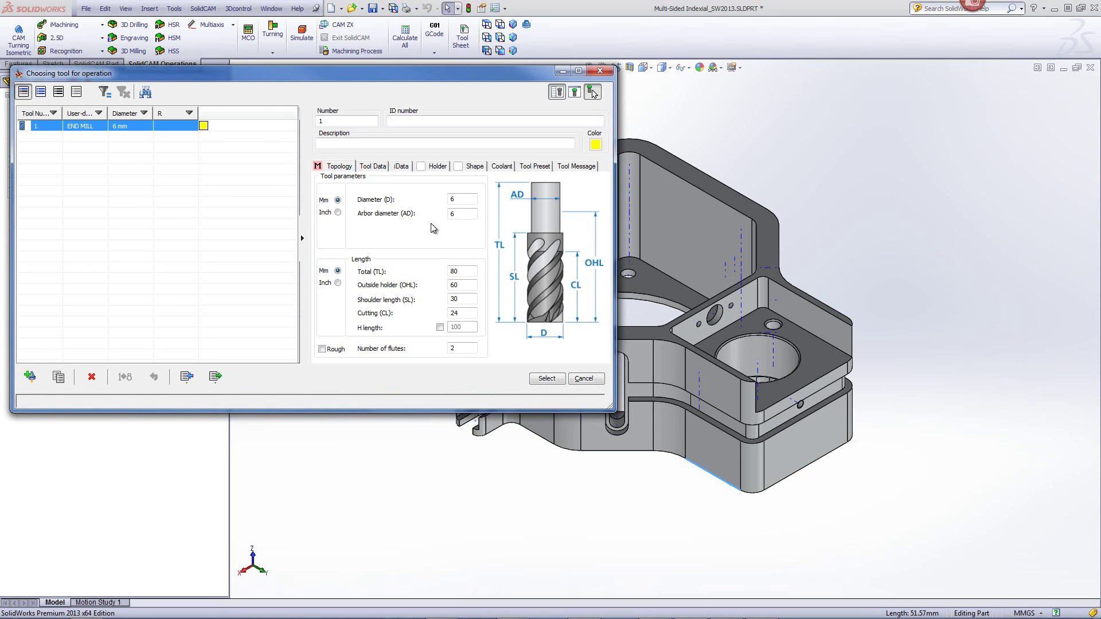
{"action": "left_click", "coordinate": [465, 198]}
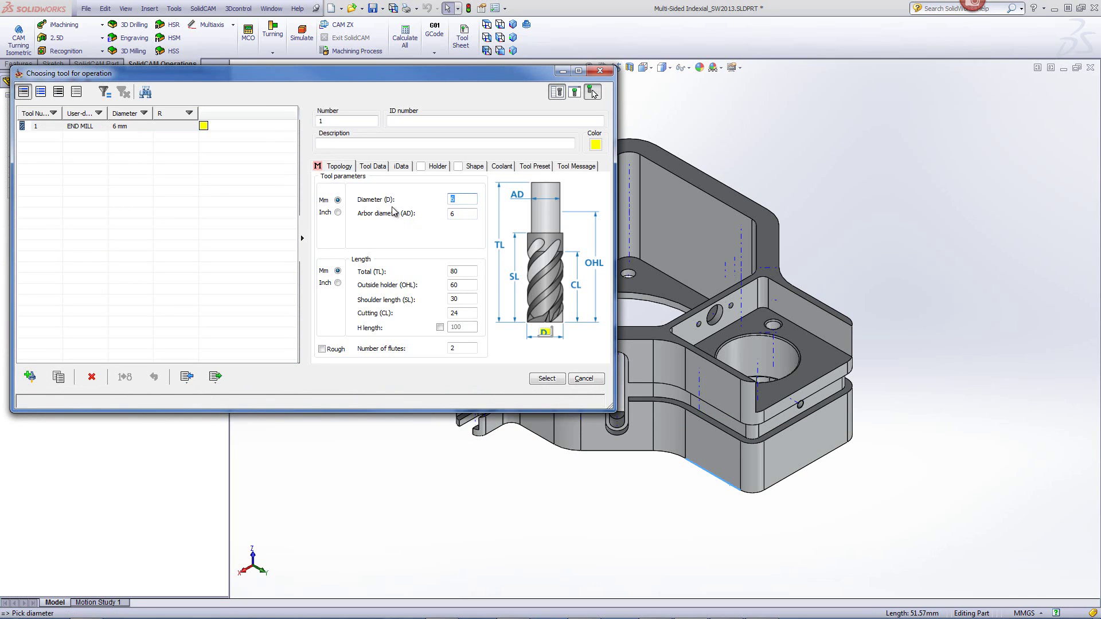
{"action": "left_click", "coordinate": [542, 377]}
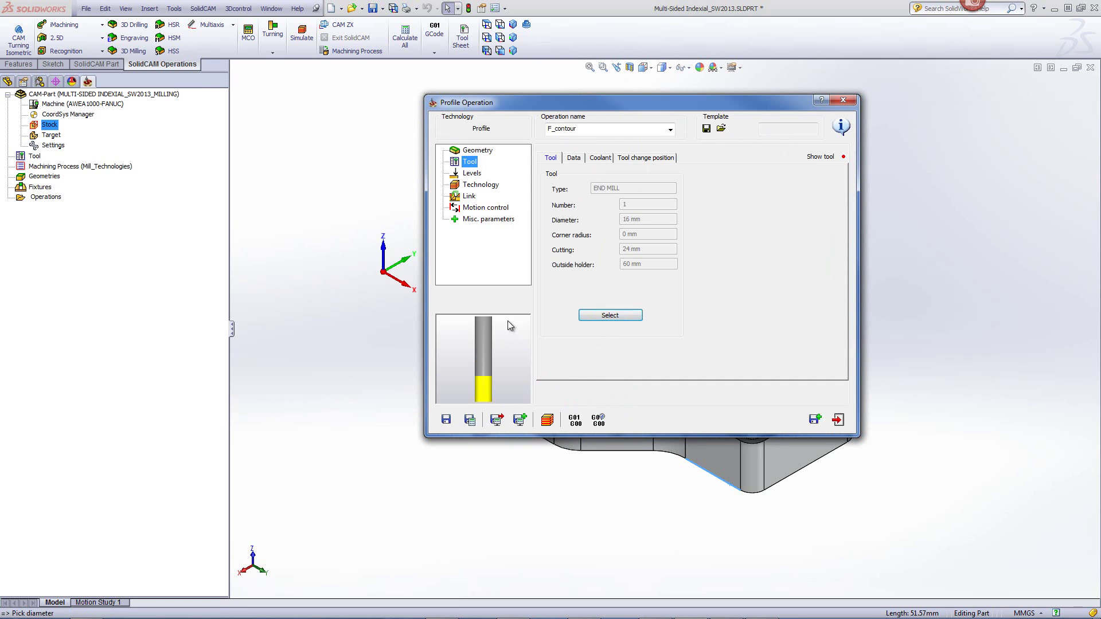
- Examine Chain 1's default start position from the top in the profile's geometry modification, and leave it without changes
{"action": "left_click", "coordinate": [487, 184]}
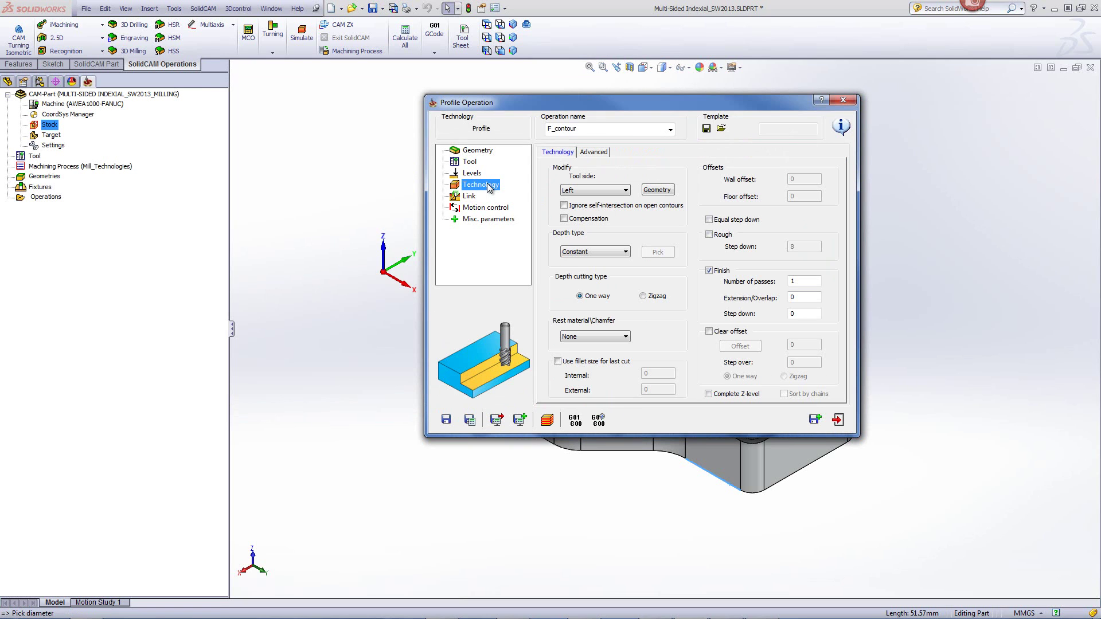
{"action": "left_click", "coordinate": [487, 25]}
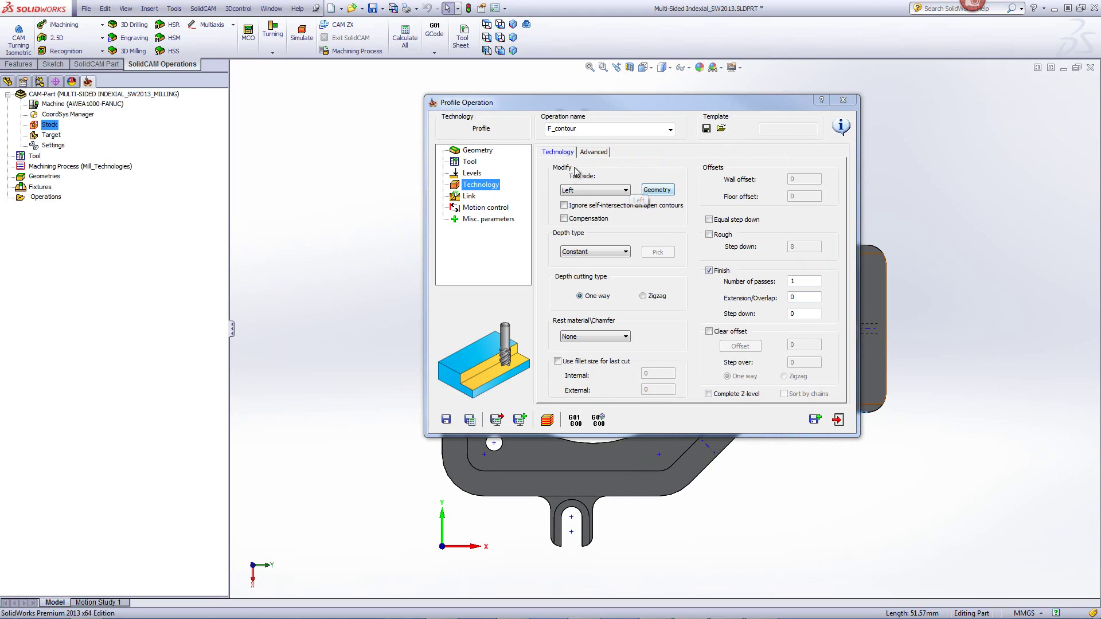
{"action": "left_click", "coordinate": [657, 191]}
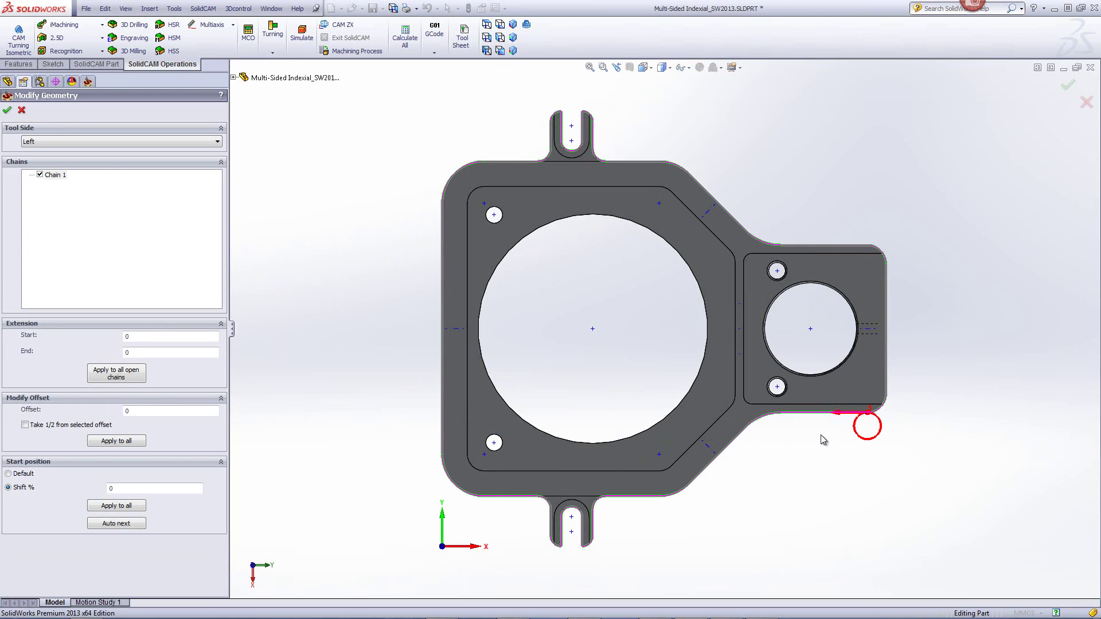
{"action": "scroll", "coordinate": [822, 435], "scroll_direction": "down", "scroll_amount": 5}
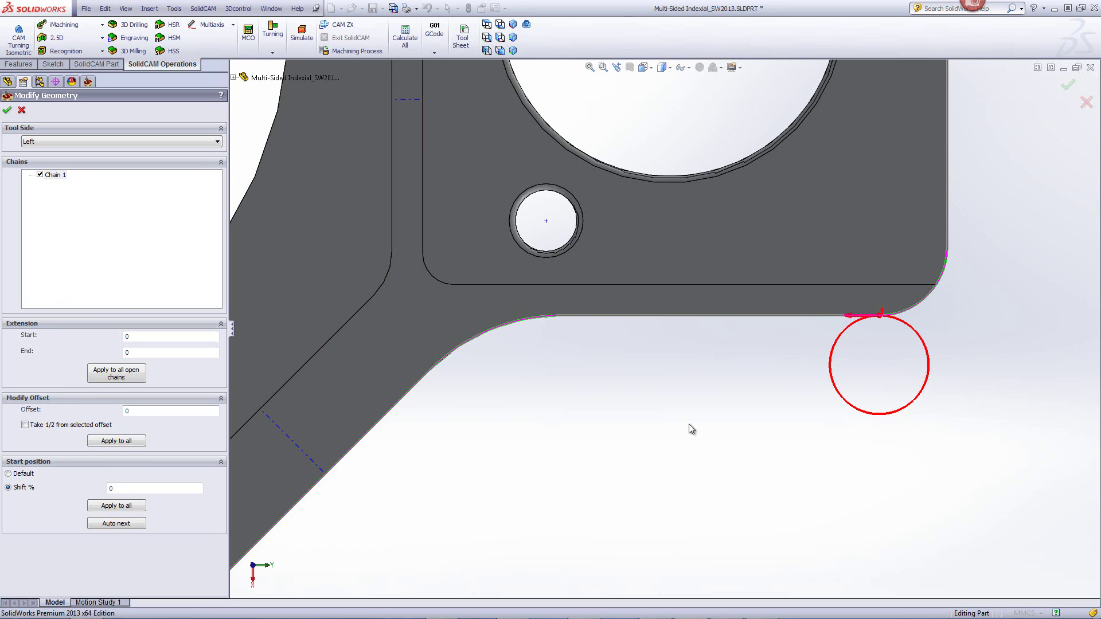
{"action": "scroll", "coordinate": [689, 425], "scroll_direction": "up", "scroll_amount": 6}
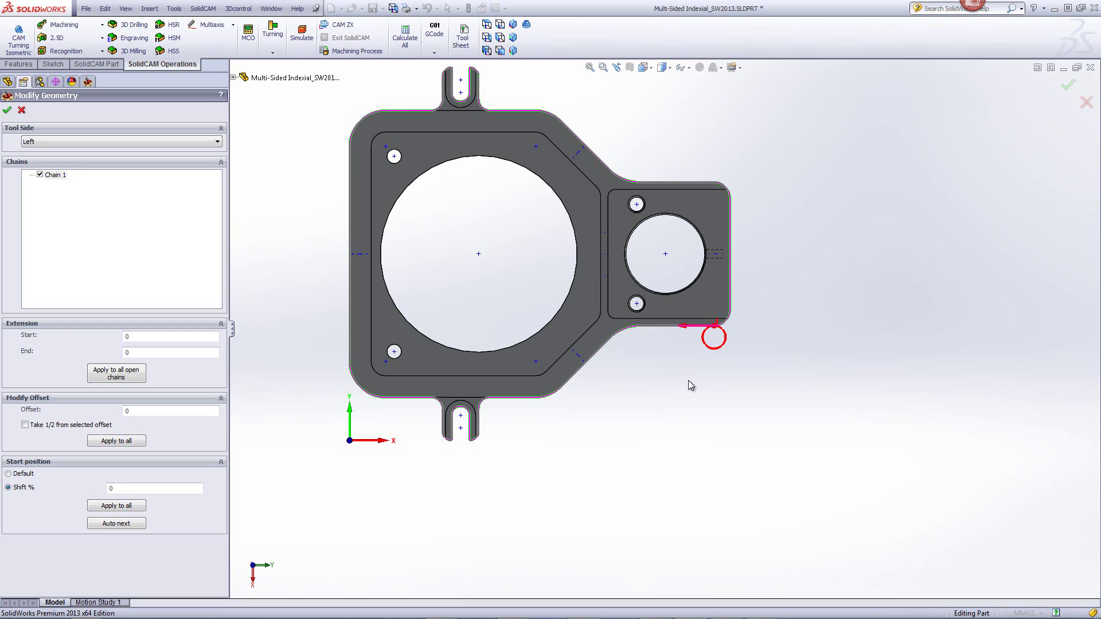
{"action": "left_click", "coordinate": [22, 111]}
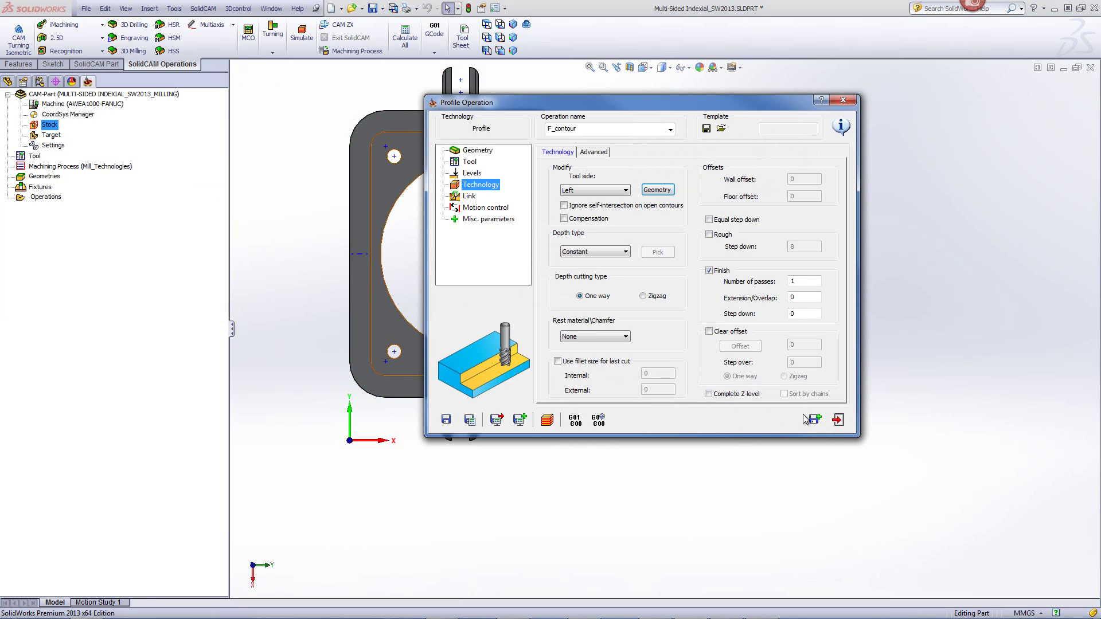
- Exit the profile operation without saving it and discard its contour geometry
{"action": "left_click", "coordinate": [839, 419]}
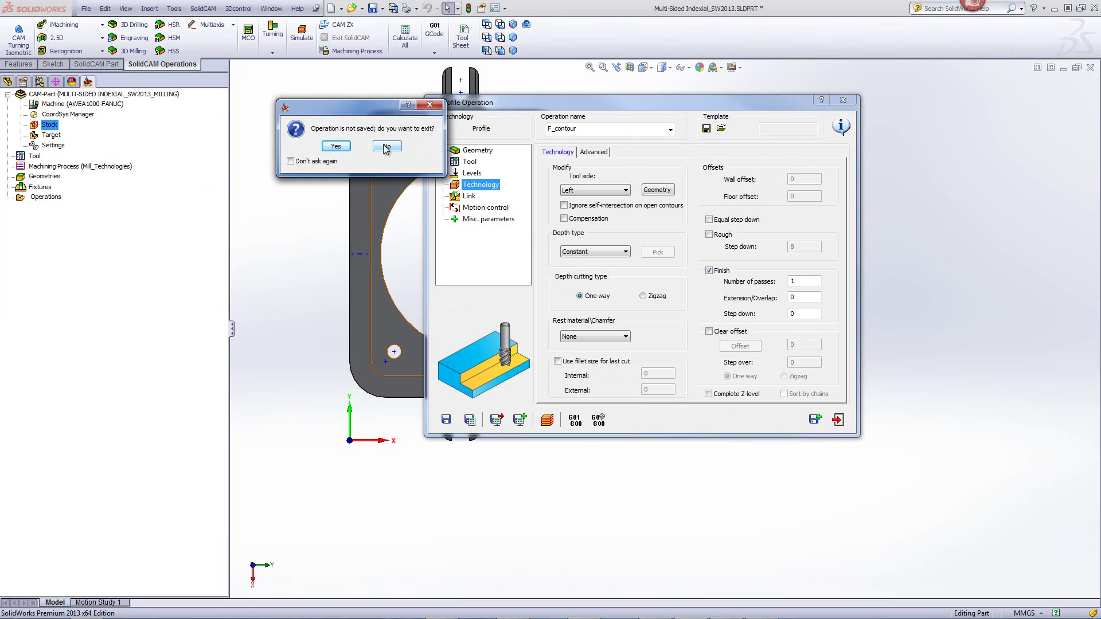
{"action": "left_click", "coordinate": [343, 146]}
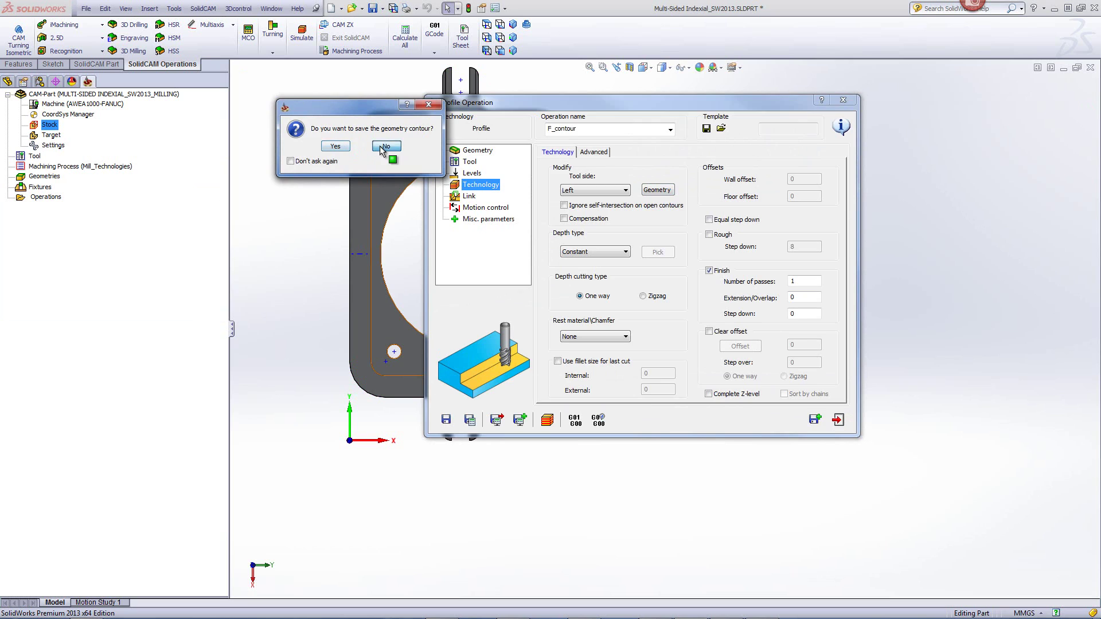
{"action": "left_click", "coordinate": [386, 147]}
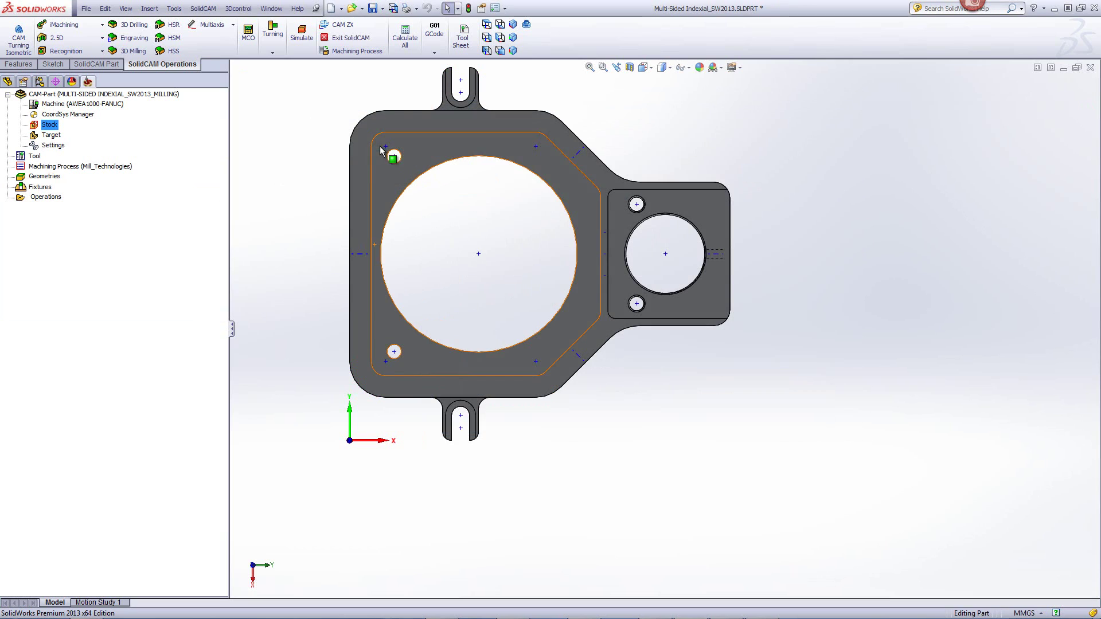
- Review the auto-depth option in the SolidCAM geometry defaults, and leave the settings without changes
{"action": "left_click", "coordinate": [203, 8]}
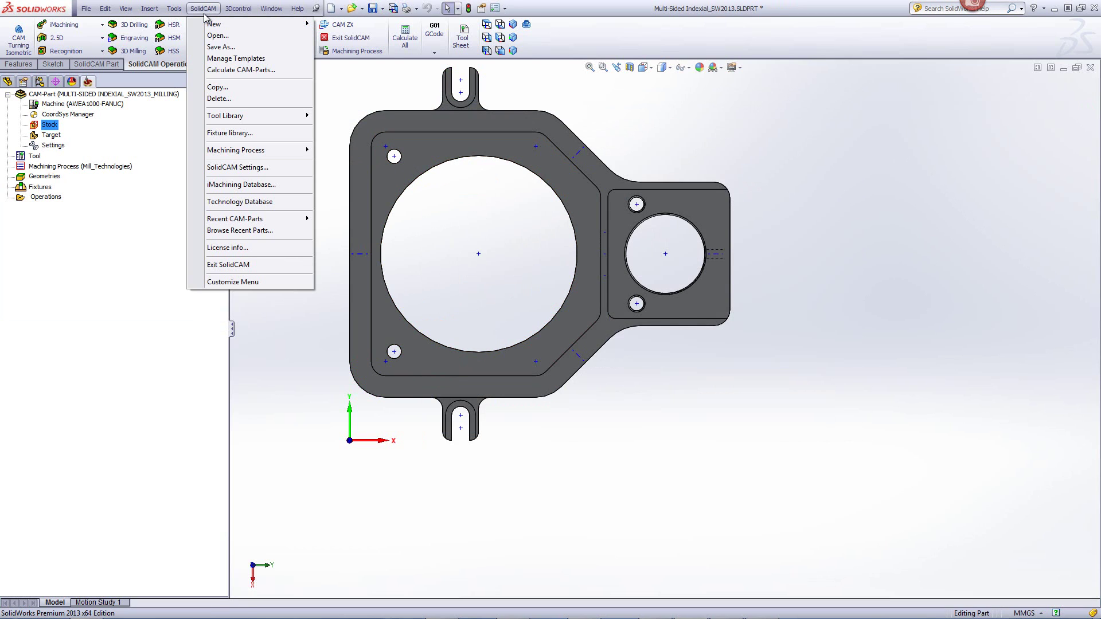
{"action": "left_click", "coordinate": [257, 166]}
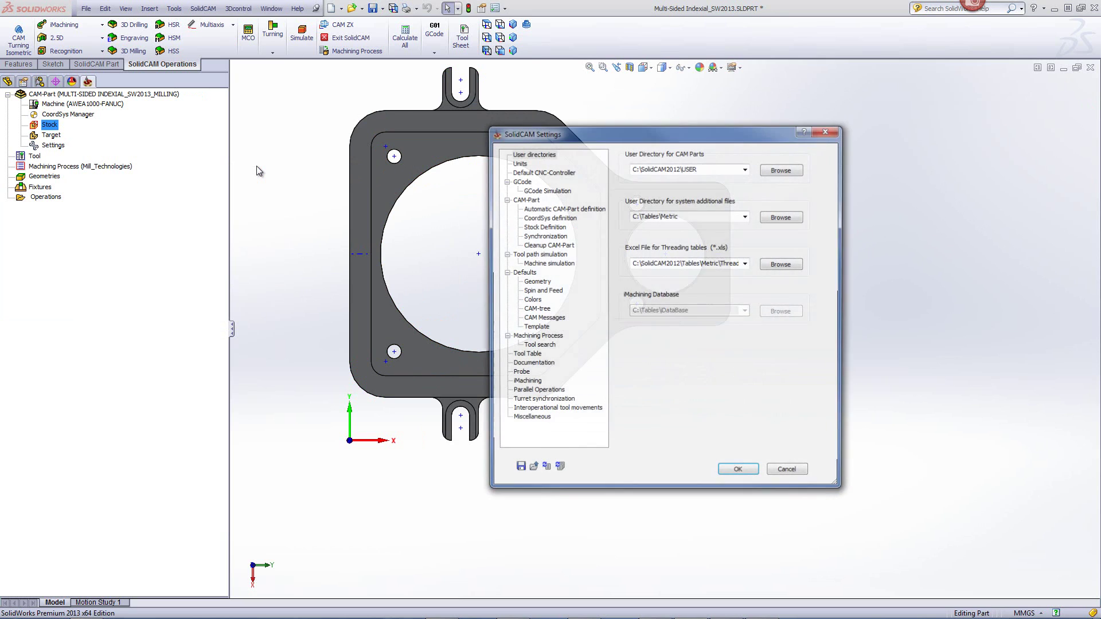
{"action": "left_click", "coordinate": [539, 282]}
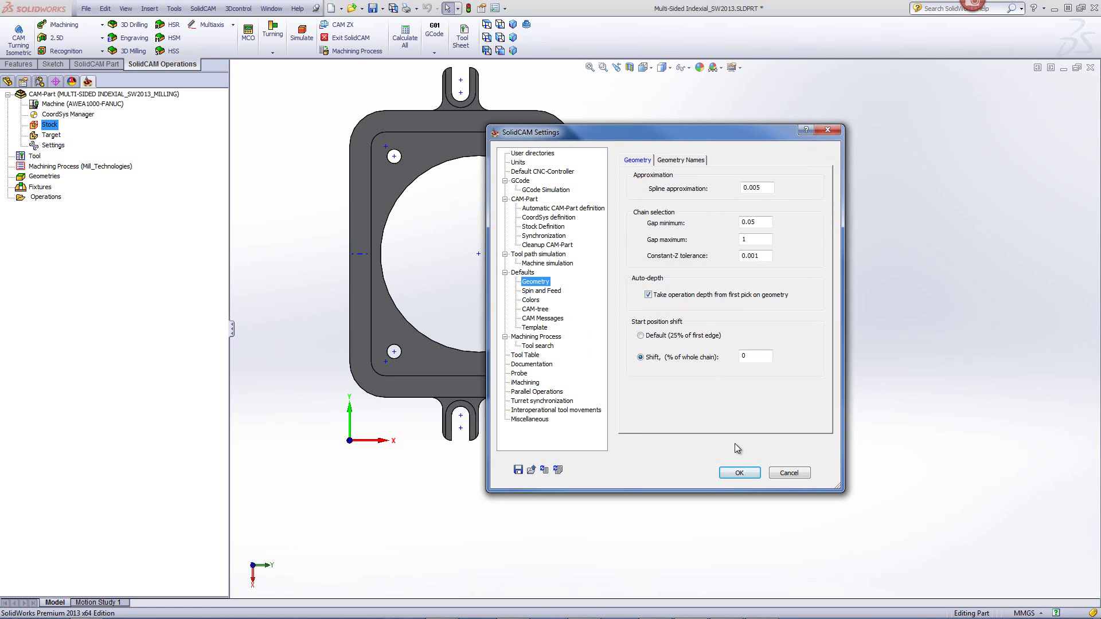
{"action": "left_click", "coordinate": [791, 475]}
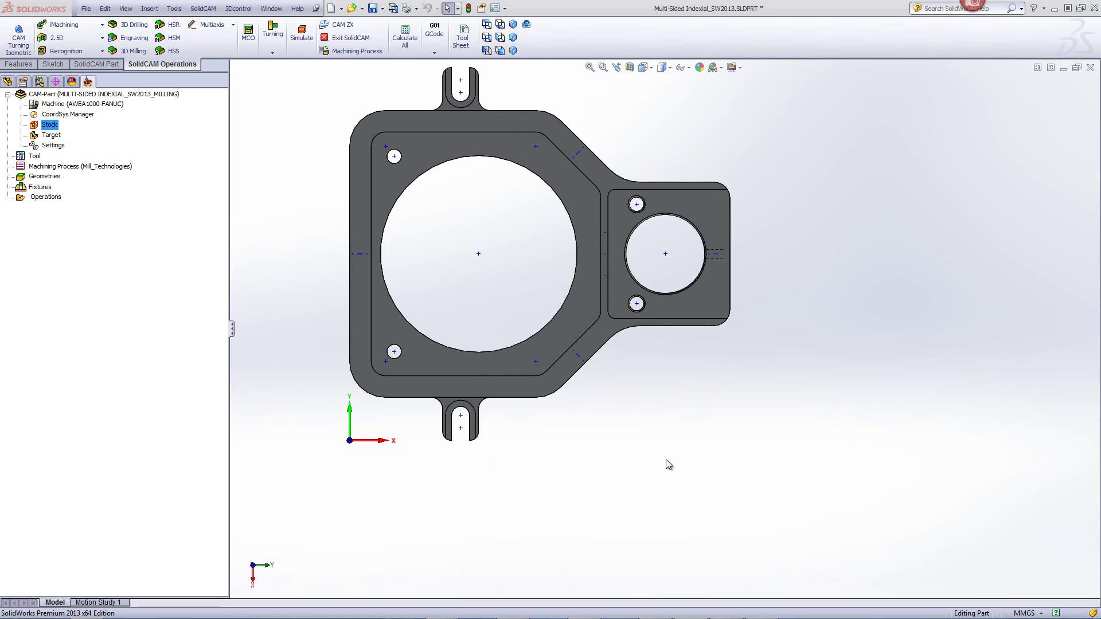
- Start a new 2.5D Profile operation and check its default milling levels before any geometry is defined
{"action": "middle_click_drag", "start_coordinate": [673, 468], "coordinate": [772, 343]}
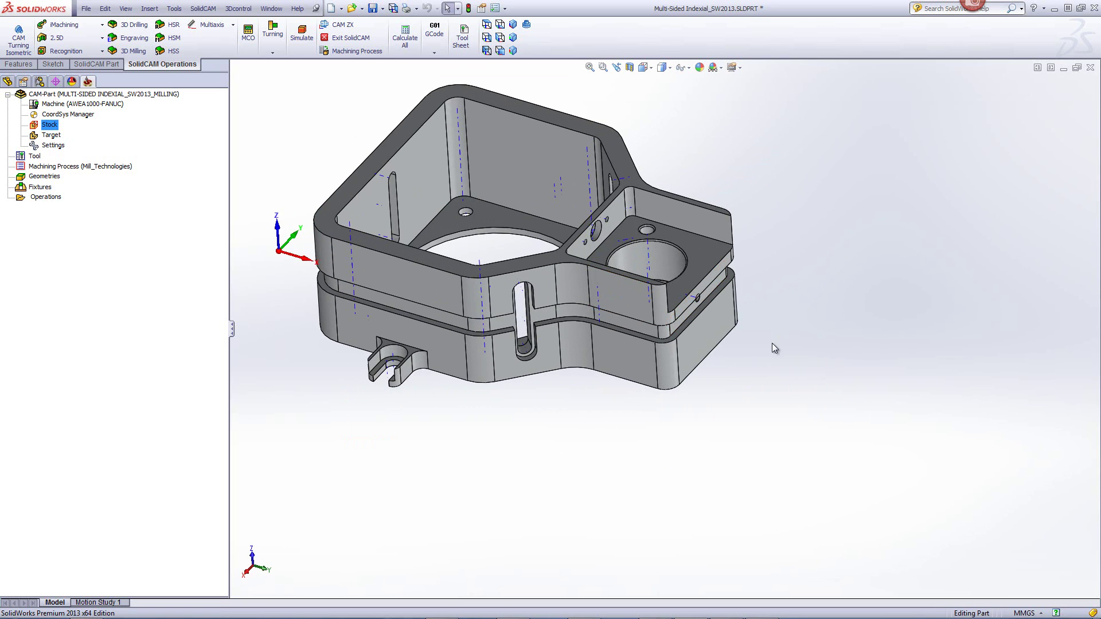
{"action": "scroll", "coordinate": [752, 333], "scroll_direction": "down", "scroll_amount": 3}
{"action": "scroll", "coordinate": [689, 298], "scroll_direction": "down", "scroll_amount": 2}
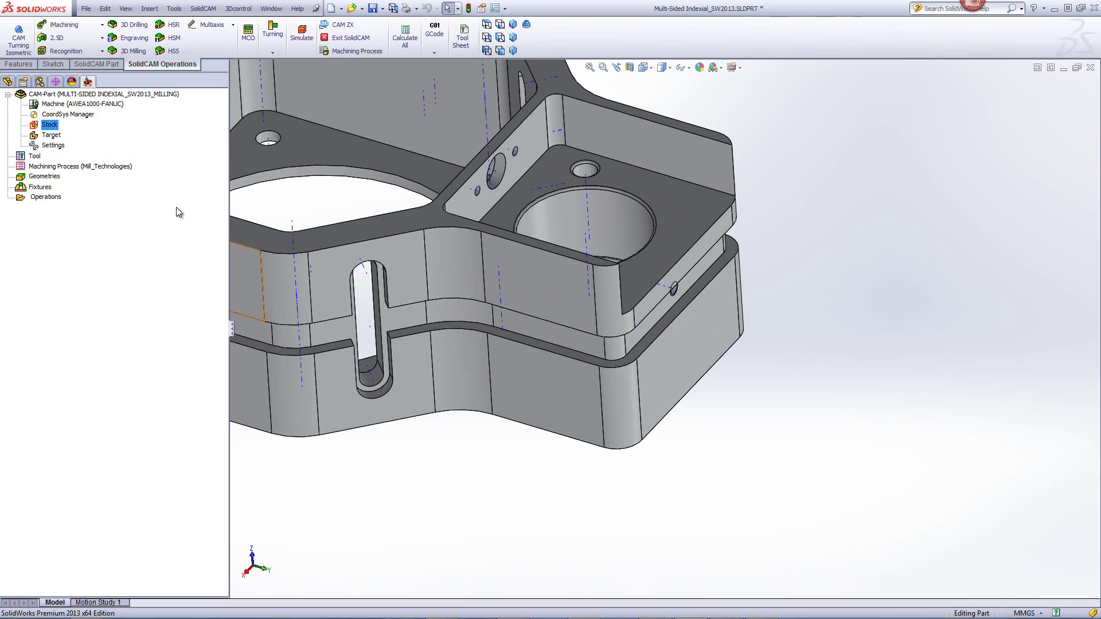
{"action": "left_click", "coordinate": [84, 40]}
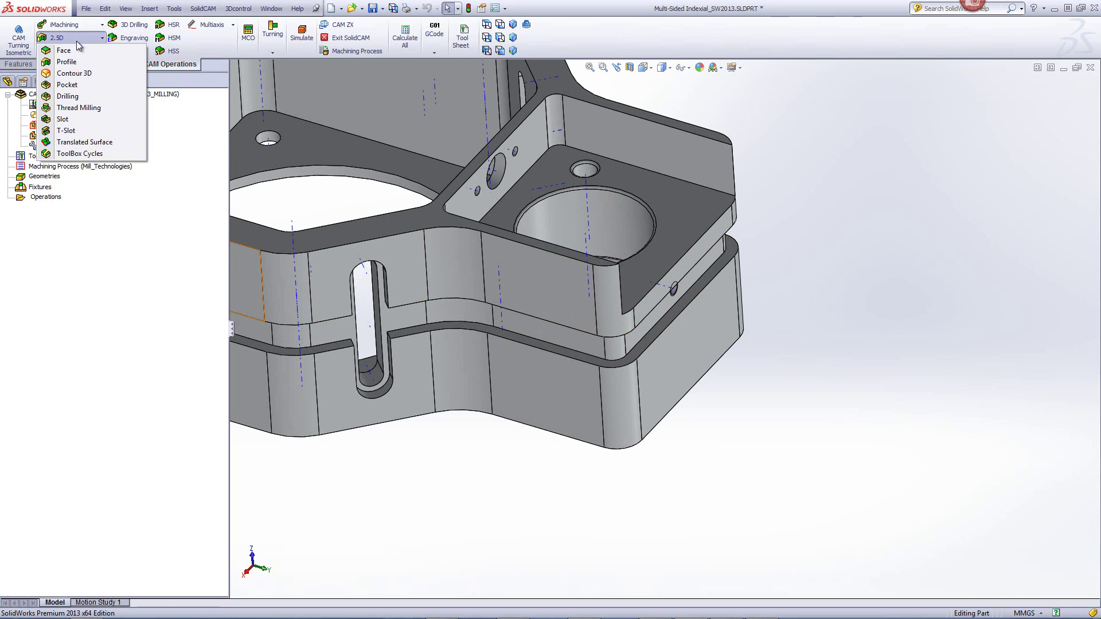
{"action": "left_click", "coordinate": [72, 65]}
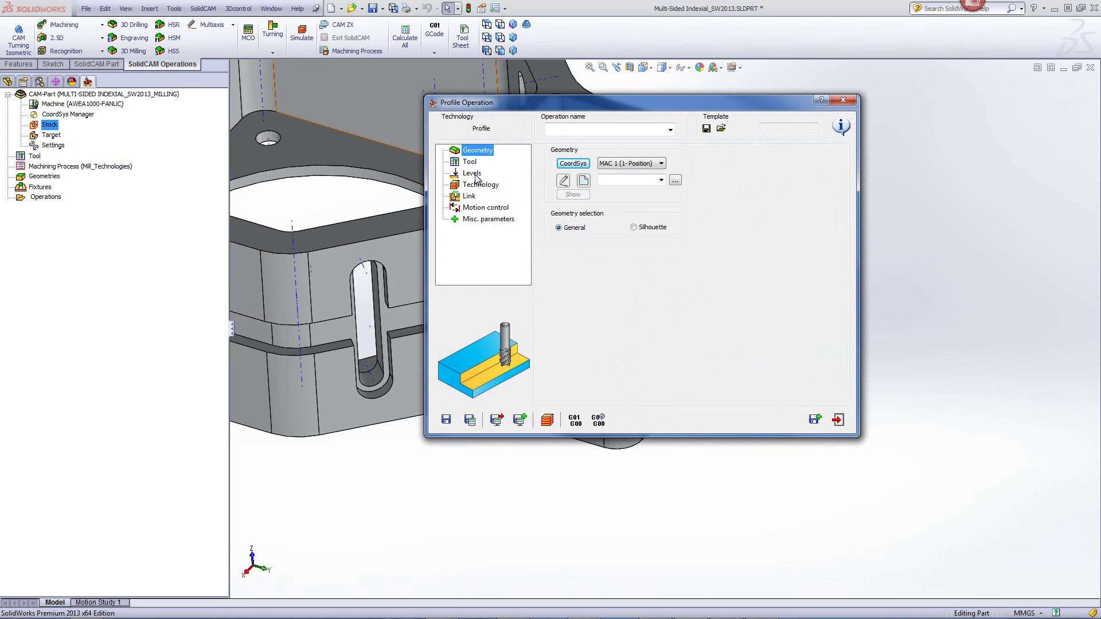
{"action": "left_click", "coordinate": [473, 173]}
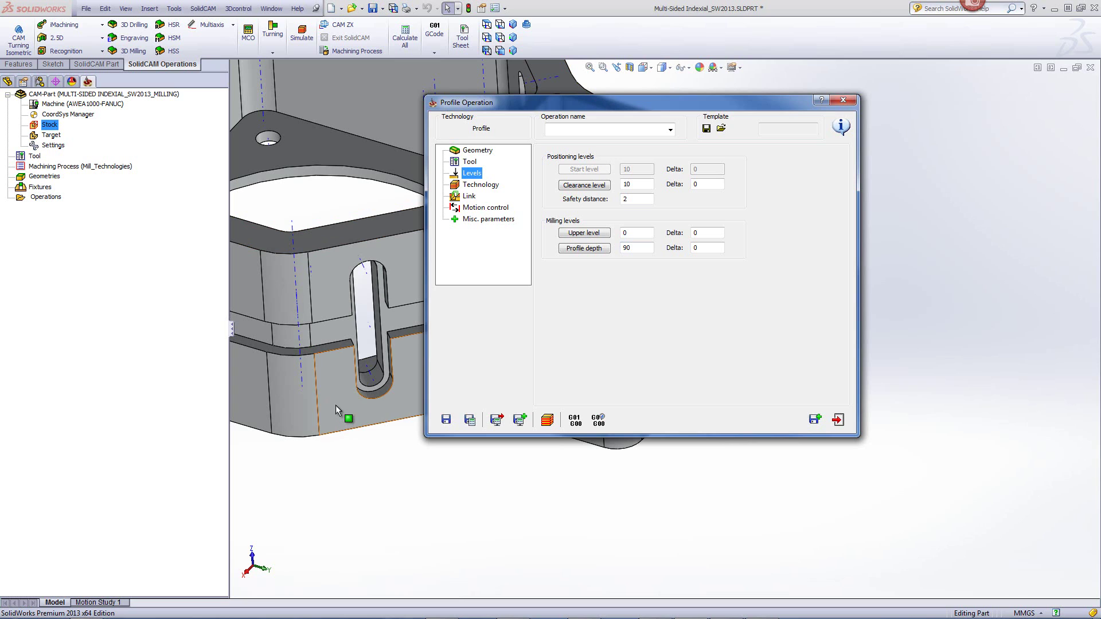
{"action": "left_click", "coordinate": [476, 151]}
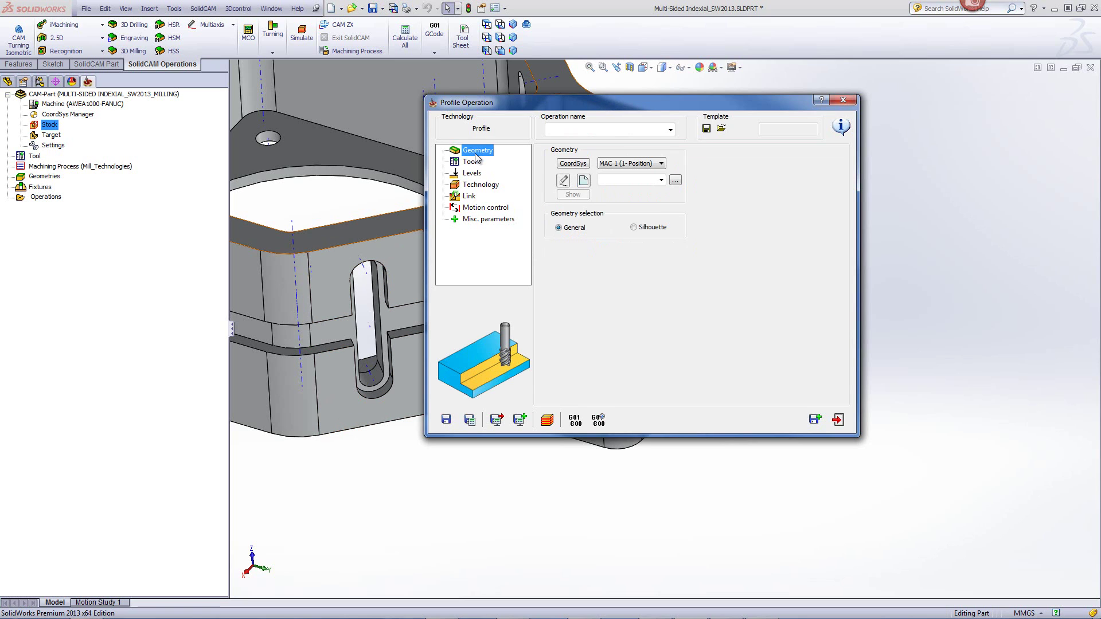
- Define an open curve chain from the straight edge above the groove and its adjoining arc, and accept the contour geometry
{"action": "left_click", "coordinate": [581, 182]}
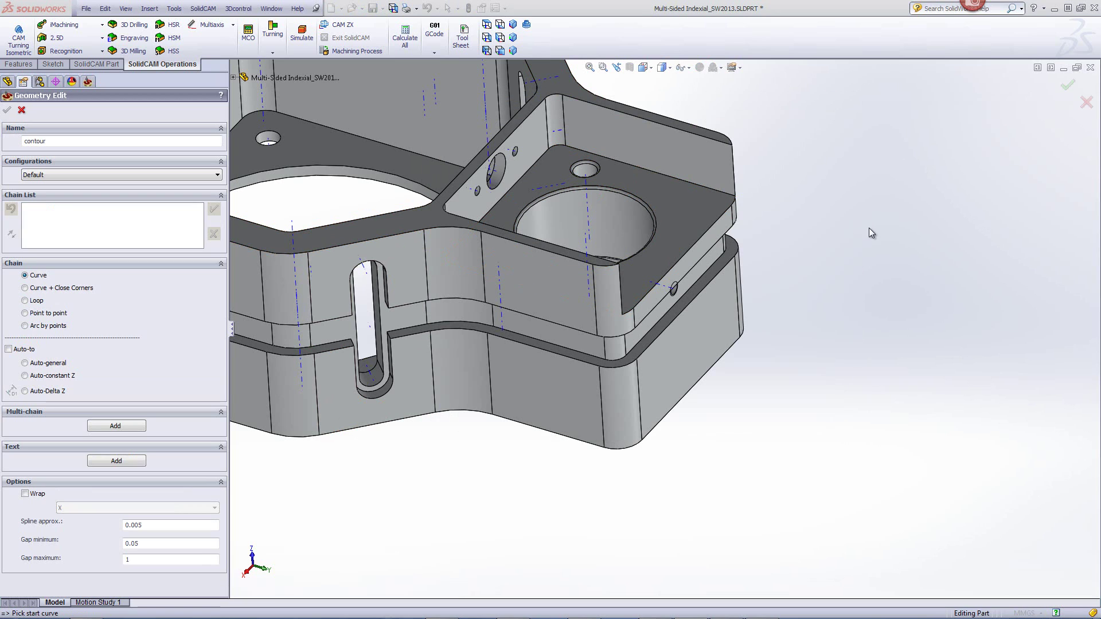
{"action": "left_click", "coordinate": [590, 336]}
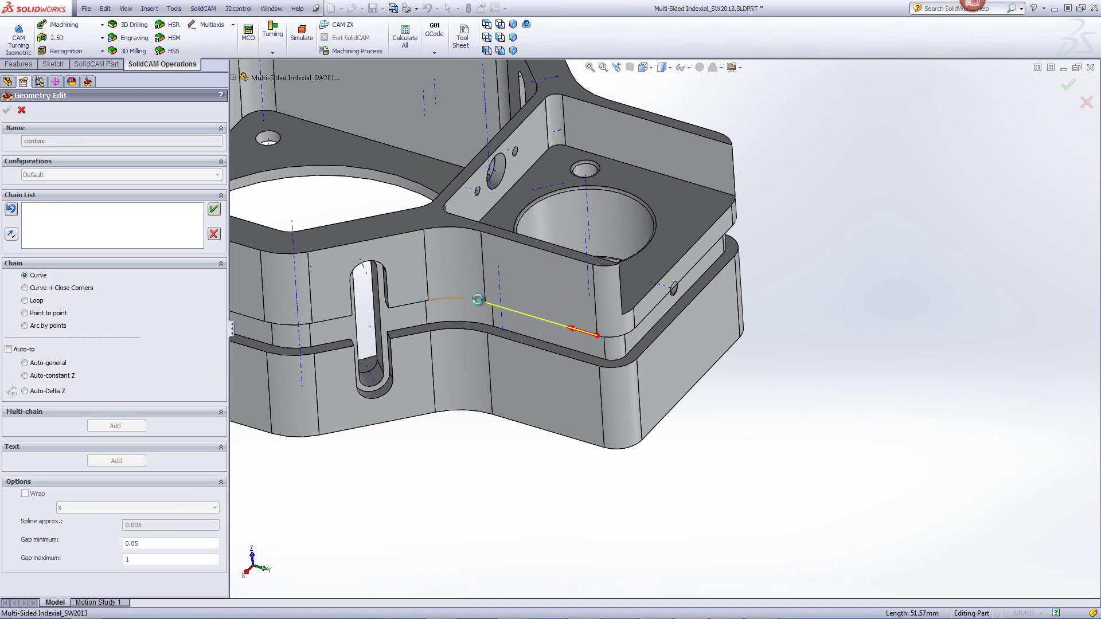
{"action": "left_click", "coordinate": [477, 299]}
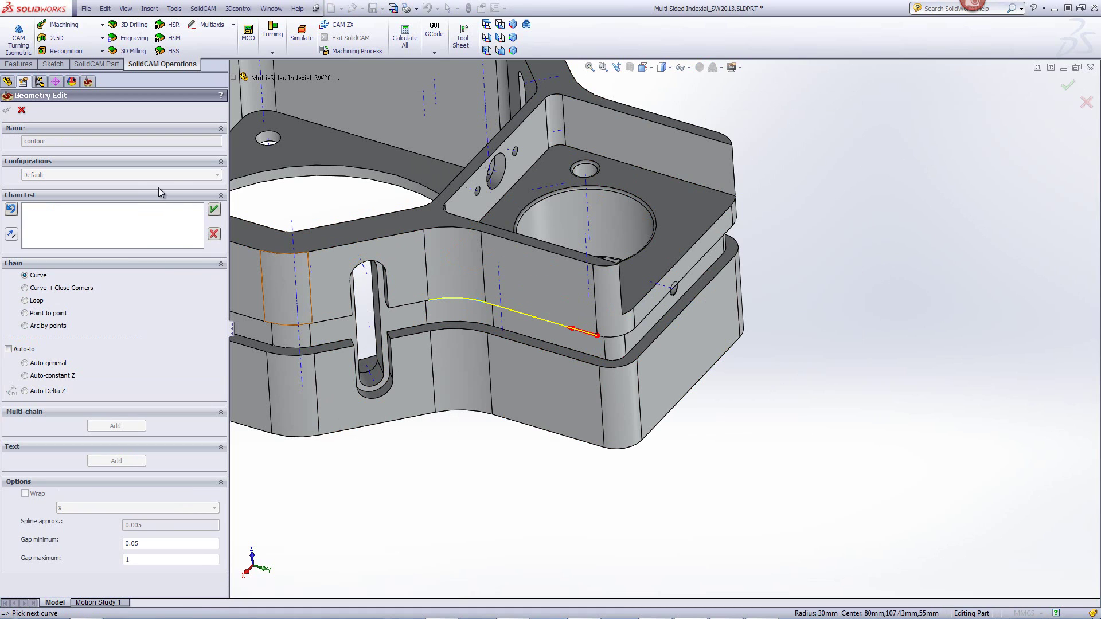
{"action": "left_click", "coordinate": [216, 211]}
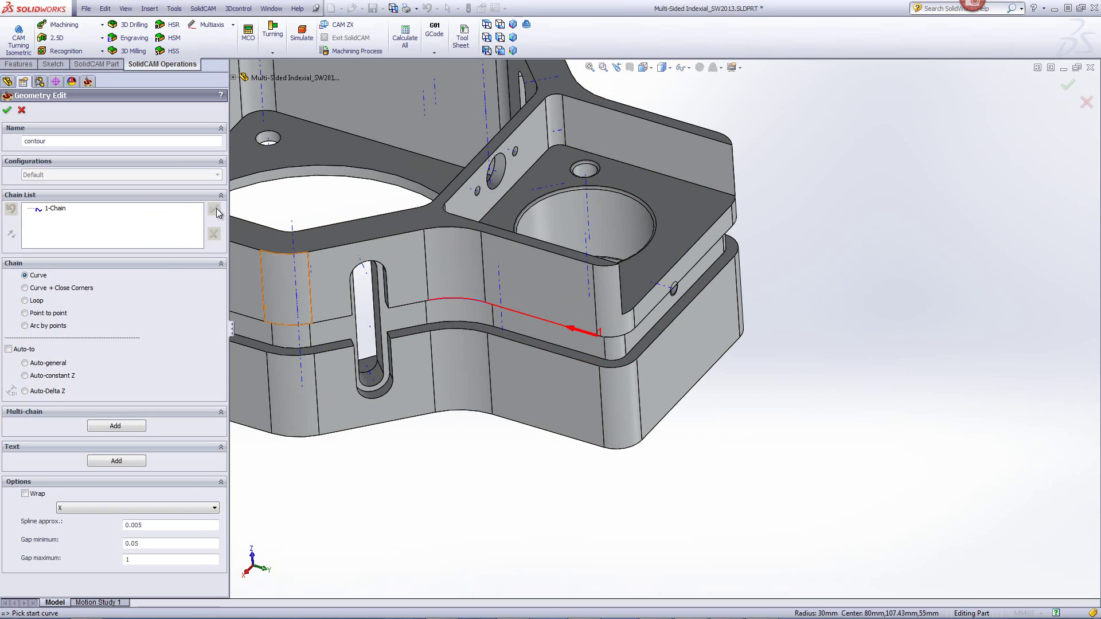
{"action": "left_click", "coordinate": [7, 110]}
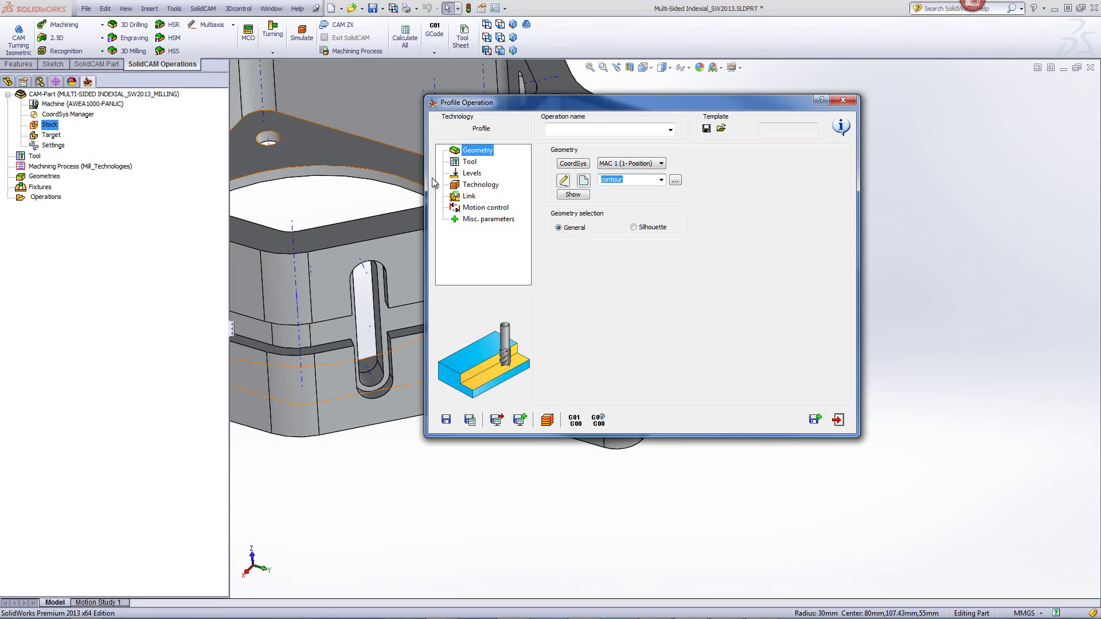
- Check the profile depth taken from the picked geometry against the chain's edge on the model
{"action": "left_click", "coordinate": [471, 178]}
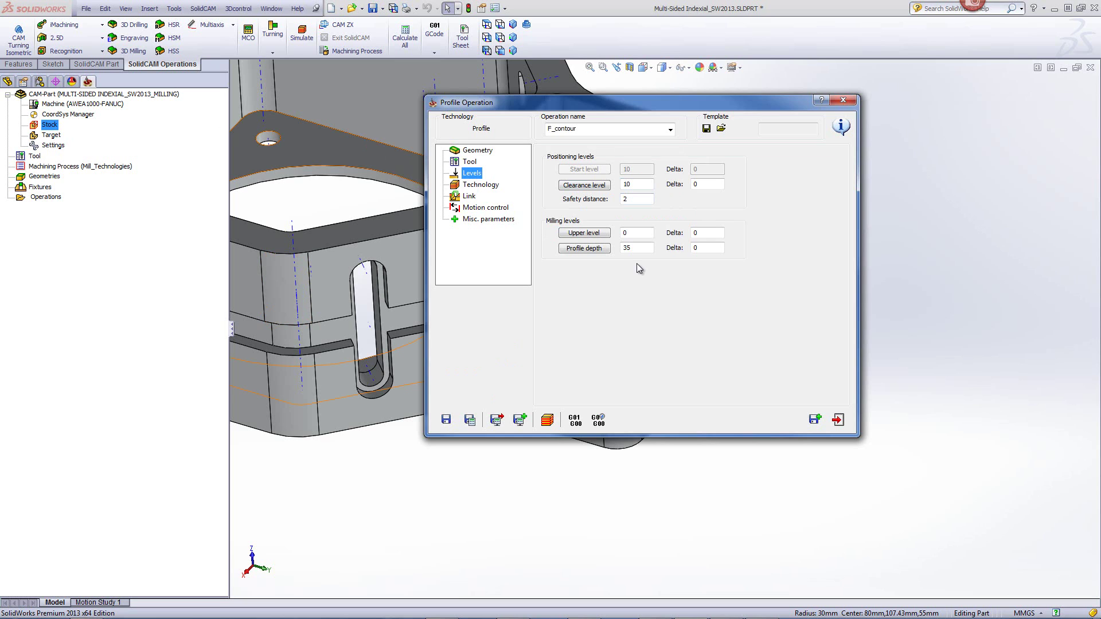
{"action": "left_click_drag", "start_coordinate": [642, 104], "coordinate": [895, 124]}
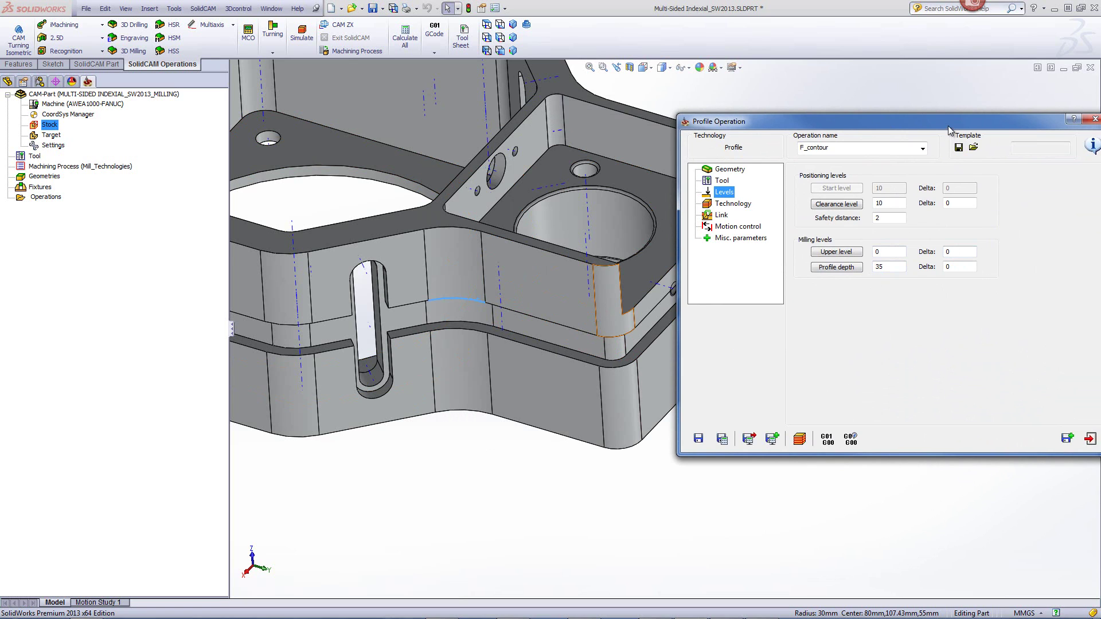
{"action": "left_click_drag", "start_coordinate": [947, 128], "coordinate": [659, 130]}
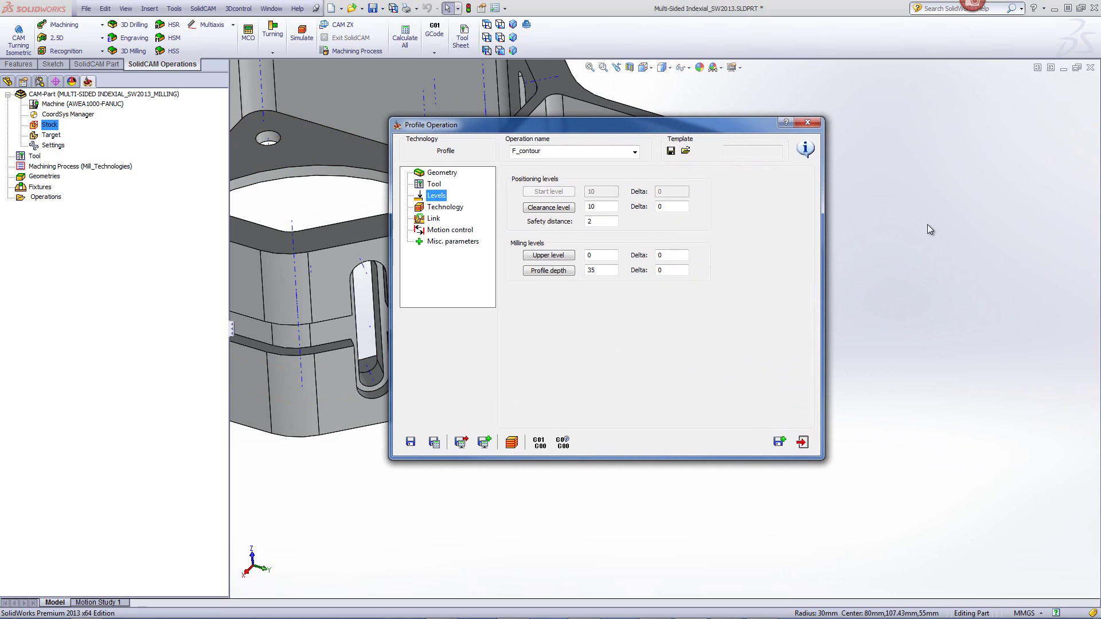
- Show the part in isometric view, and roll the Profile Operation dialog up and down to reveal the model behind it
{"action": "left_click", "coordinate": [512, 24]}
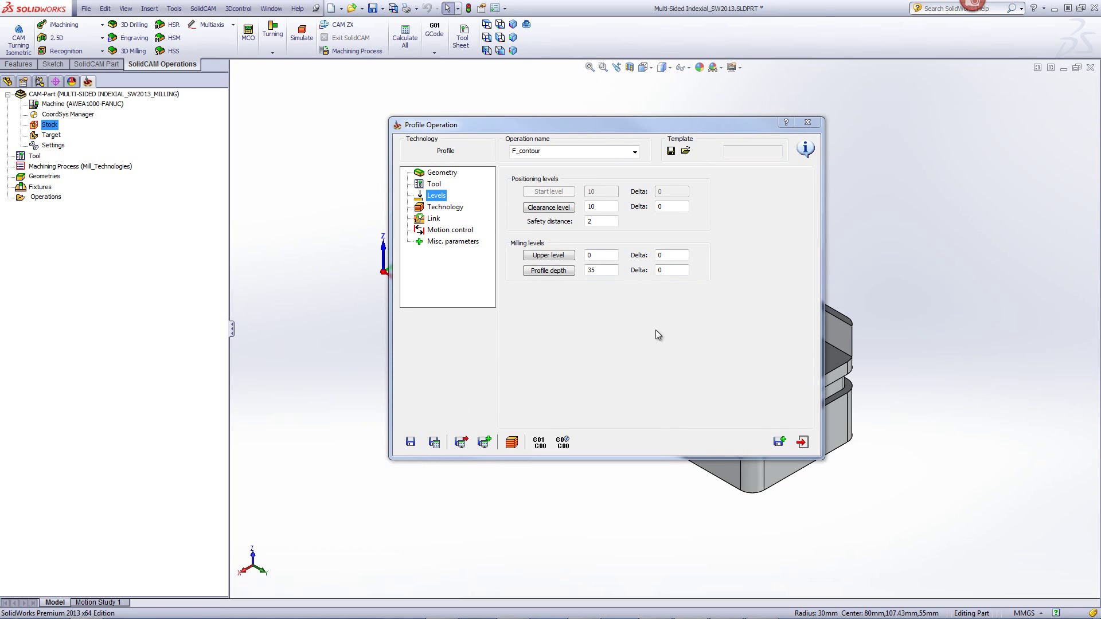
{"action": "left_click", "coordinate": [621, 127]}
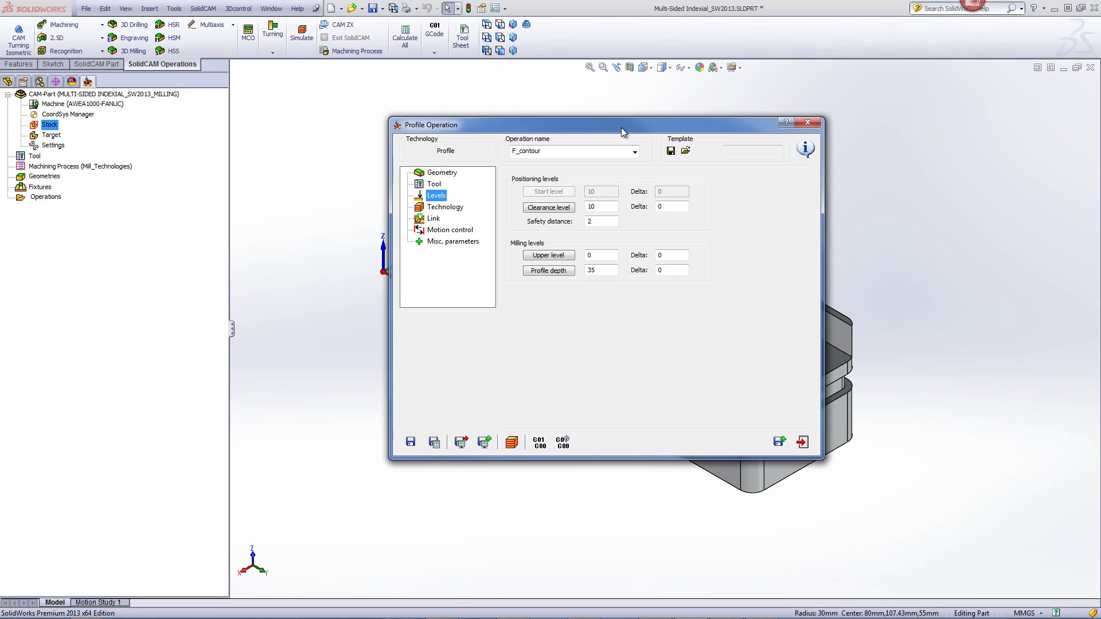
{"action": "left_click_drag", "start_coordinate": [621, 127], "coordinate": [573, 144]}
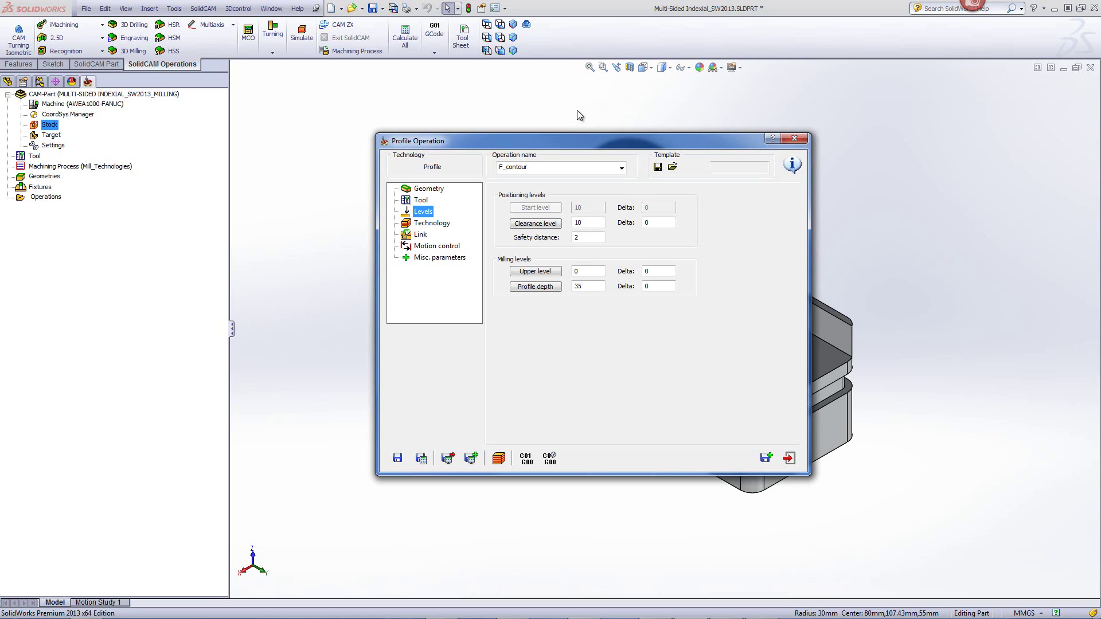
{"action": "double_click", "coordinate": [619, 144]}
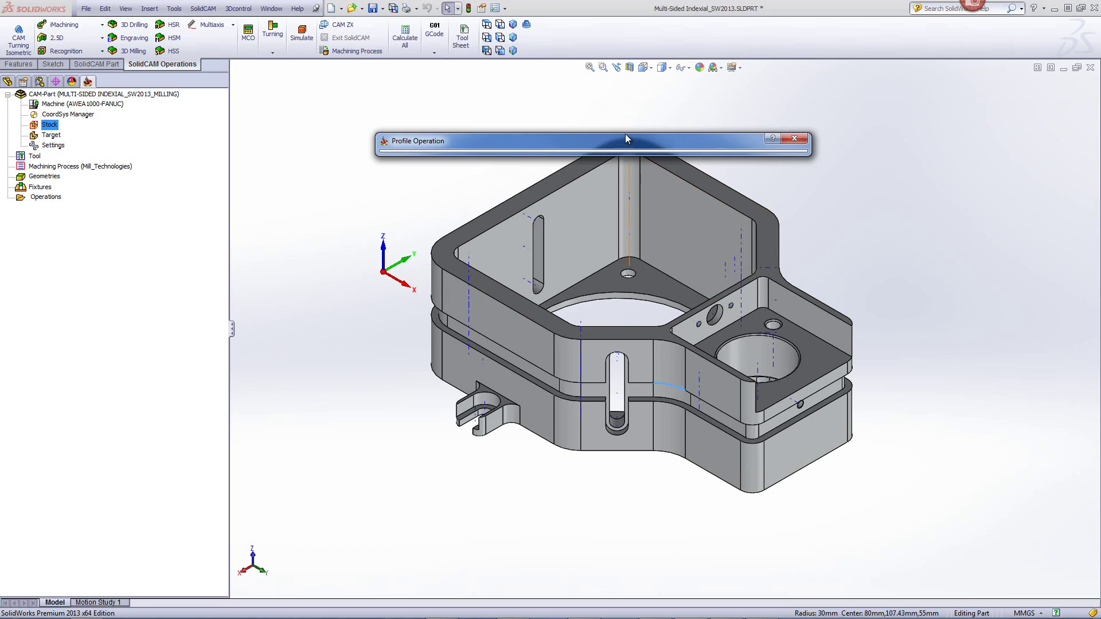
{"action": "left_click_drag", "start_coordinate": [625, 144], "coordinate": [636, 124]}
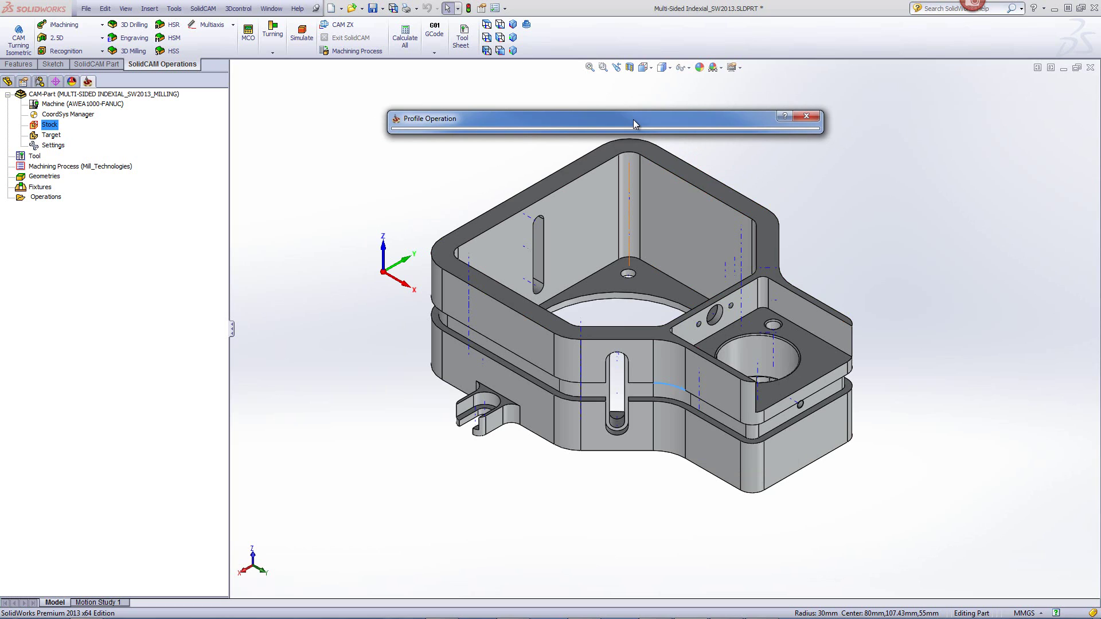
{"action": "double_click", "coordinate": [635, 124]}
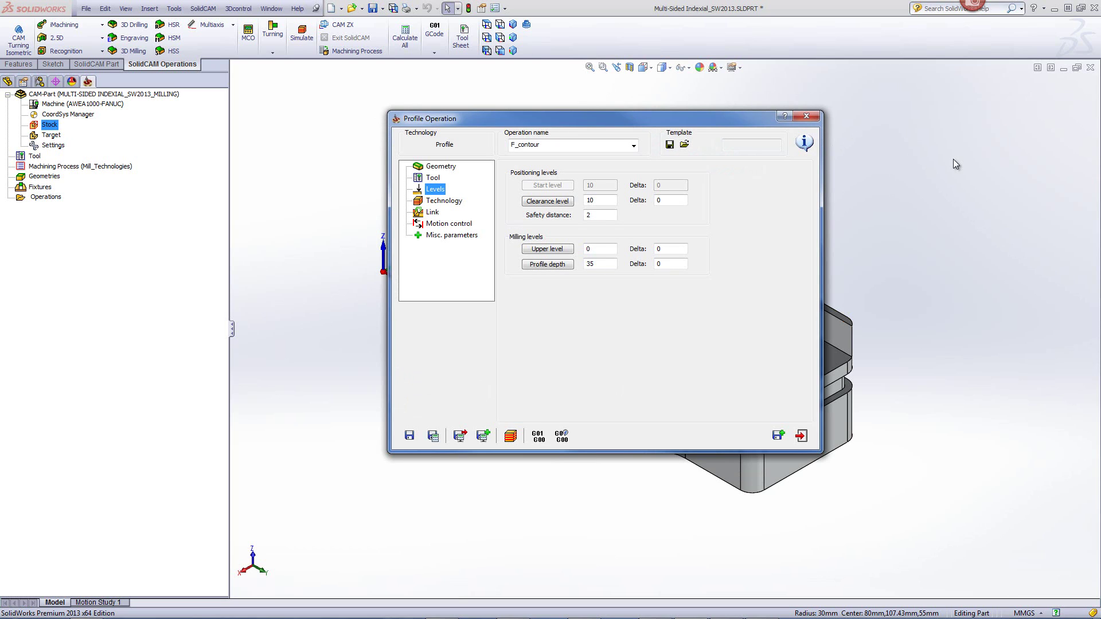
{"action": "double_click", "coordinate": [639, 124]}
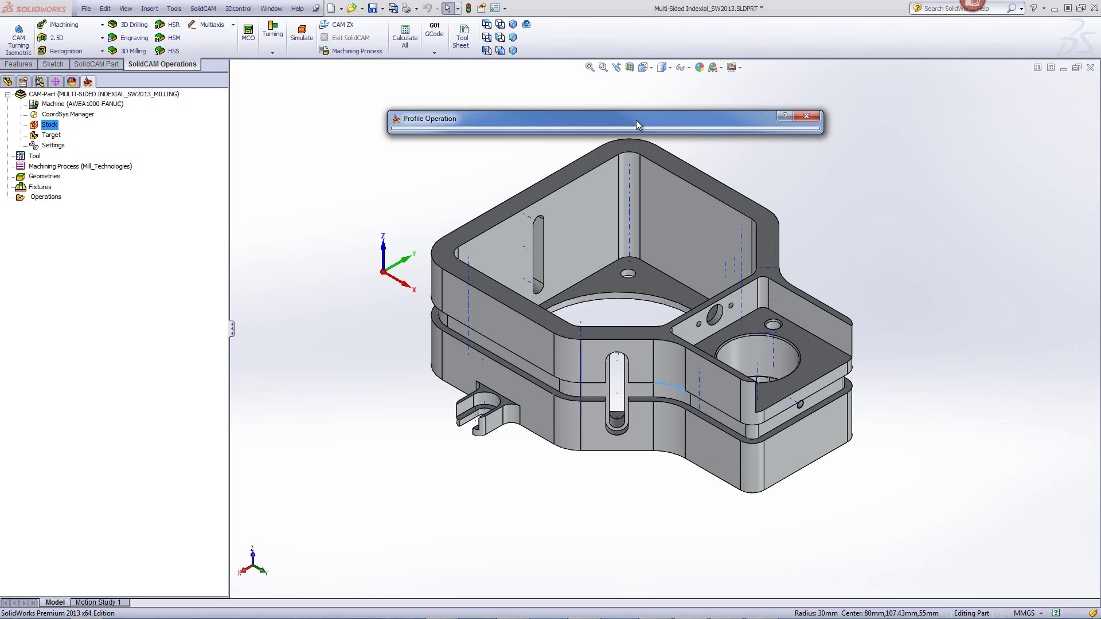
{"action": "double_click", "coordinate": [637, 125]}
{"action": "double_click", "coordinate": [637, 125]}
{"action": "double_click", "coordinate": [638, 120]}
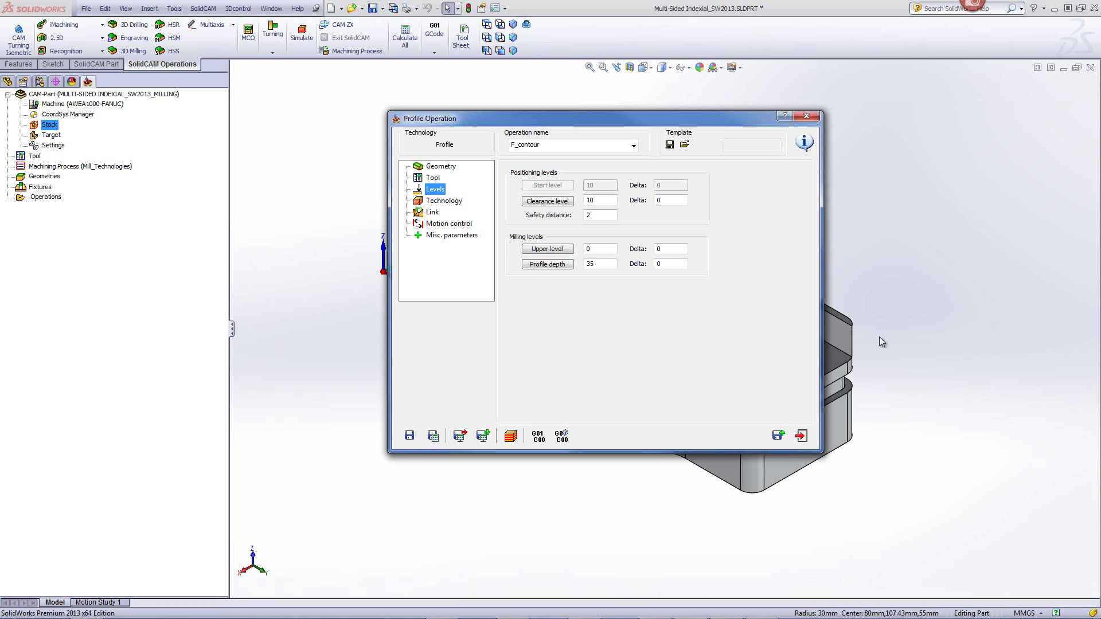
- Close the profile operation without saving the operation or its contour
{"action": "left_click", "coordinate": [800, 437]}
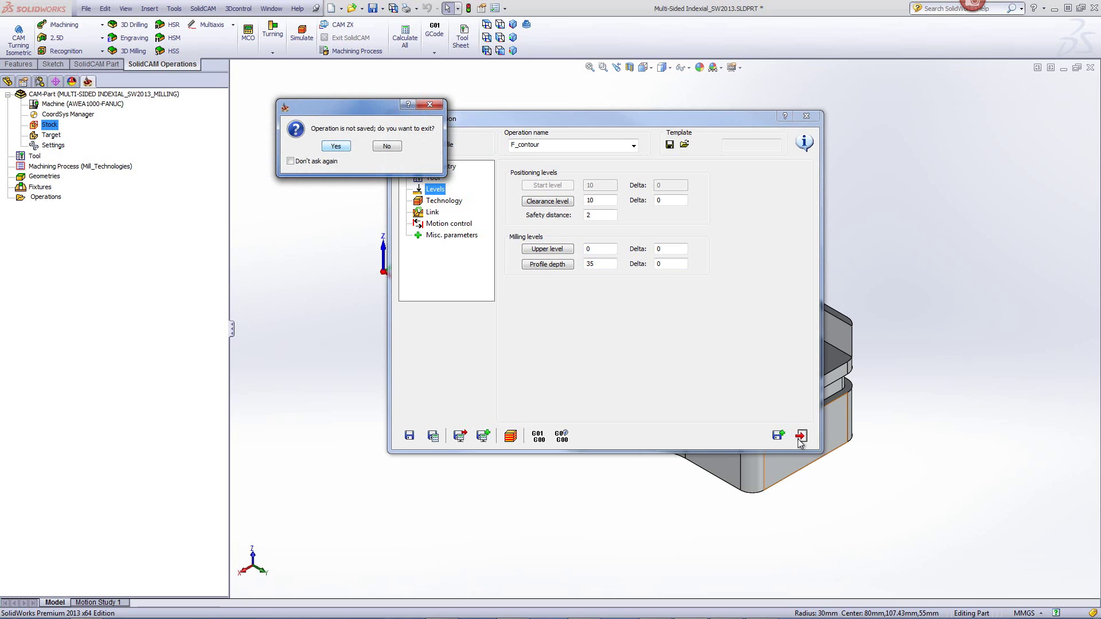
{"action": "left_click", "coordinate": [343, 147]}
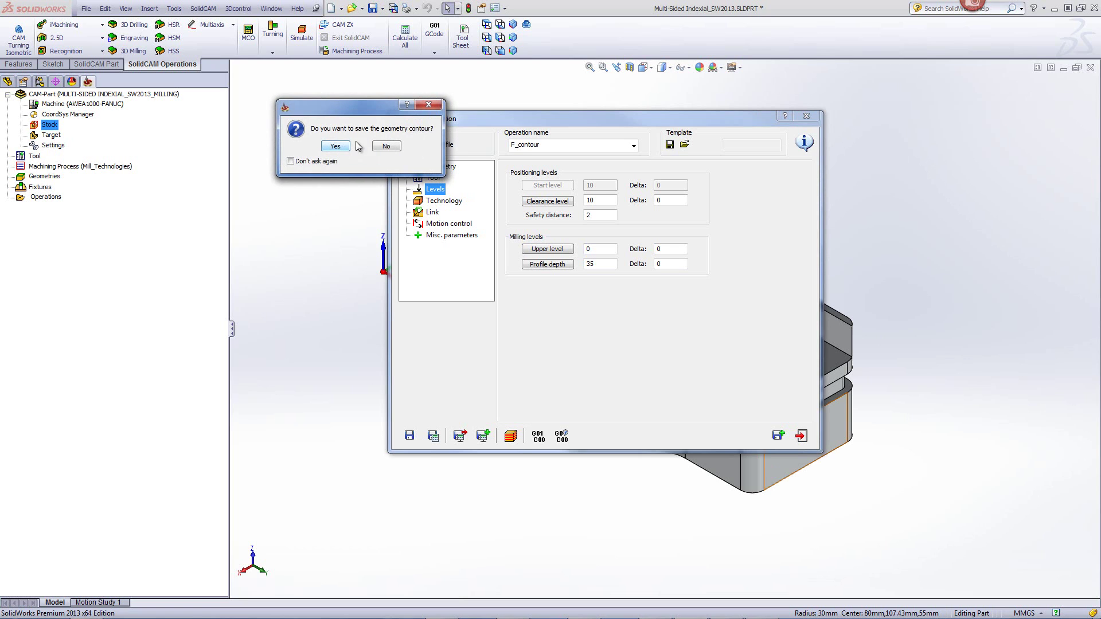
{"action": "left_click", "coordinate": [387, 146]}
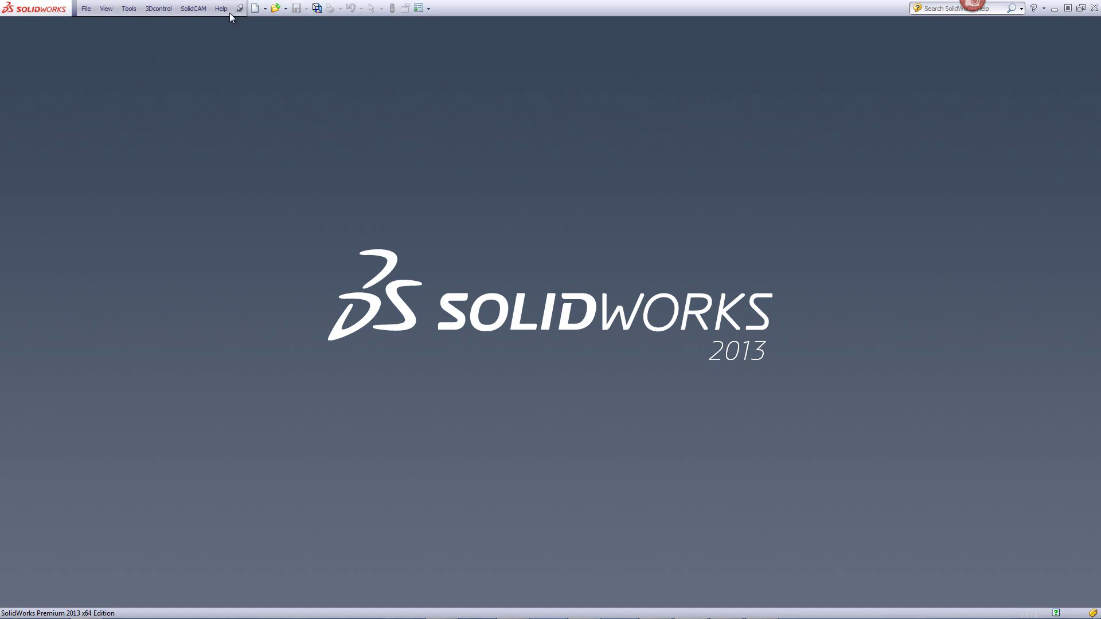
- Open the recent CAM-Part 2_5D_PART_SMALL_TOOLS_NEW-1.PRT
{"action": "left_click", "coordinate": [203, 11]}
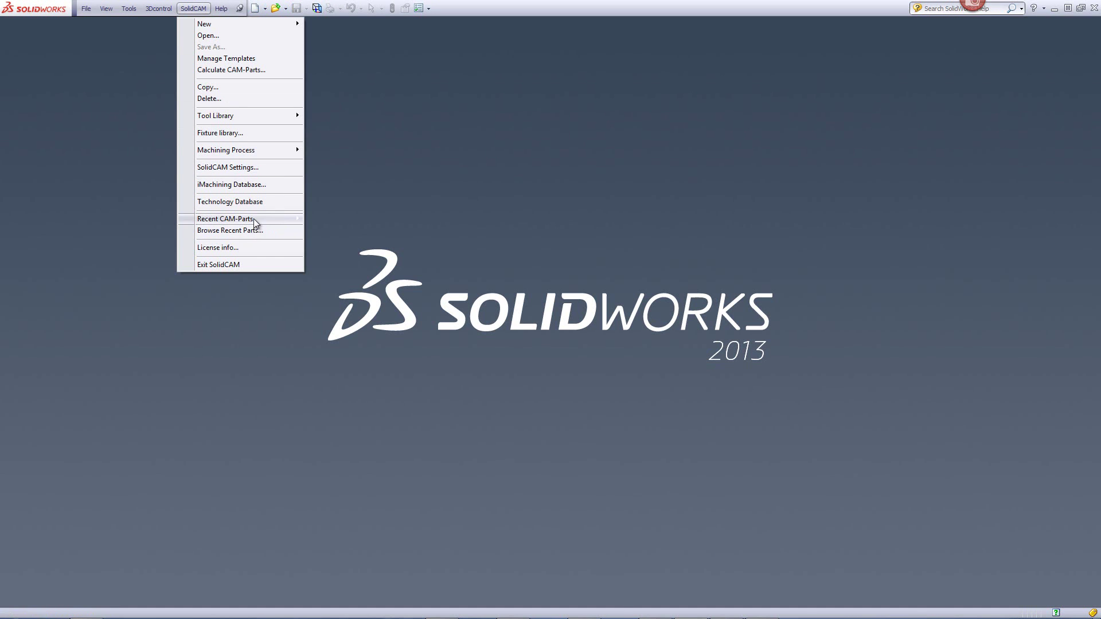
{"action": "mouse_move", "coordinate": [253, 219]}
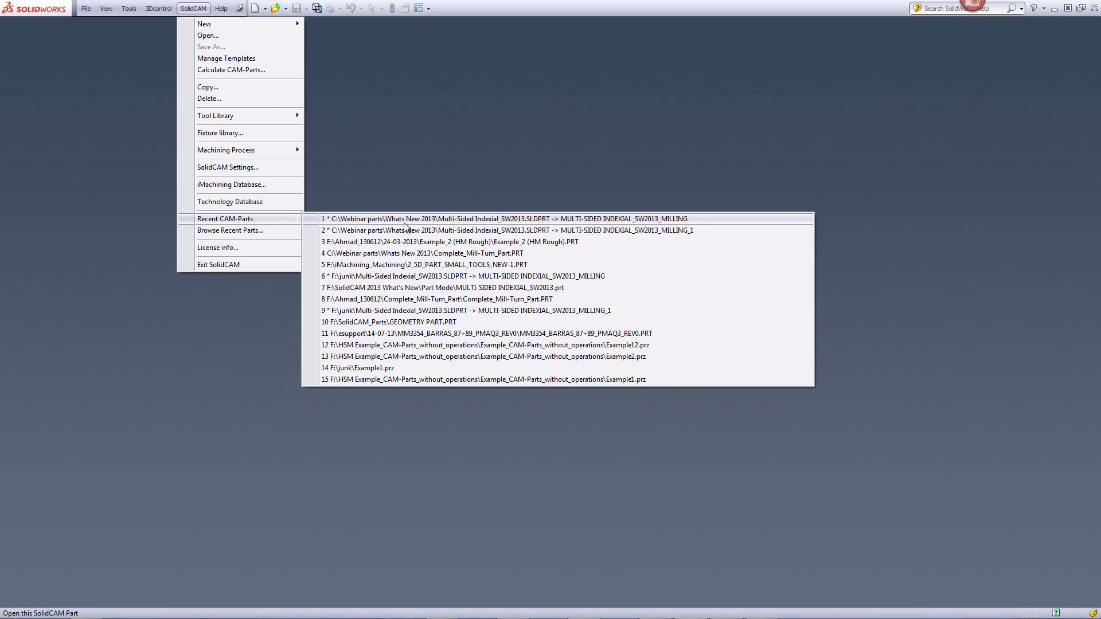
{"action": "left_click", "coordinate": [476, 266]}
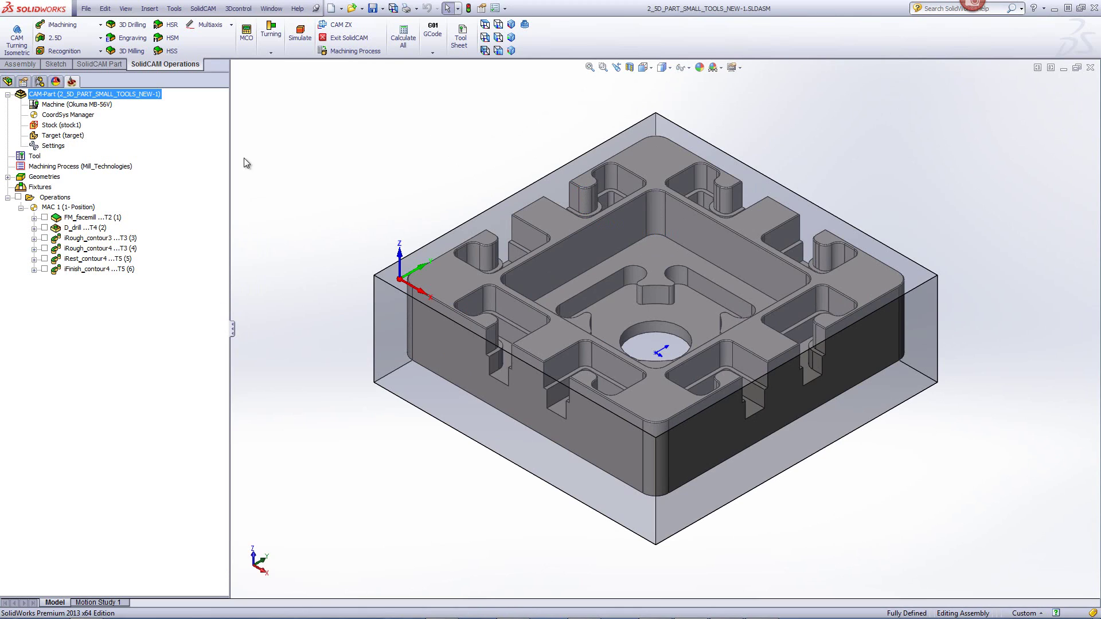
- Copy the FM_facemill operation and paste it after the D_drill operation
{"action": "right_click", "coordinate": [98, 220]}
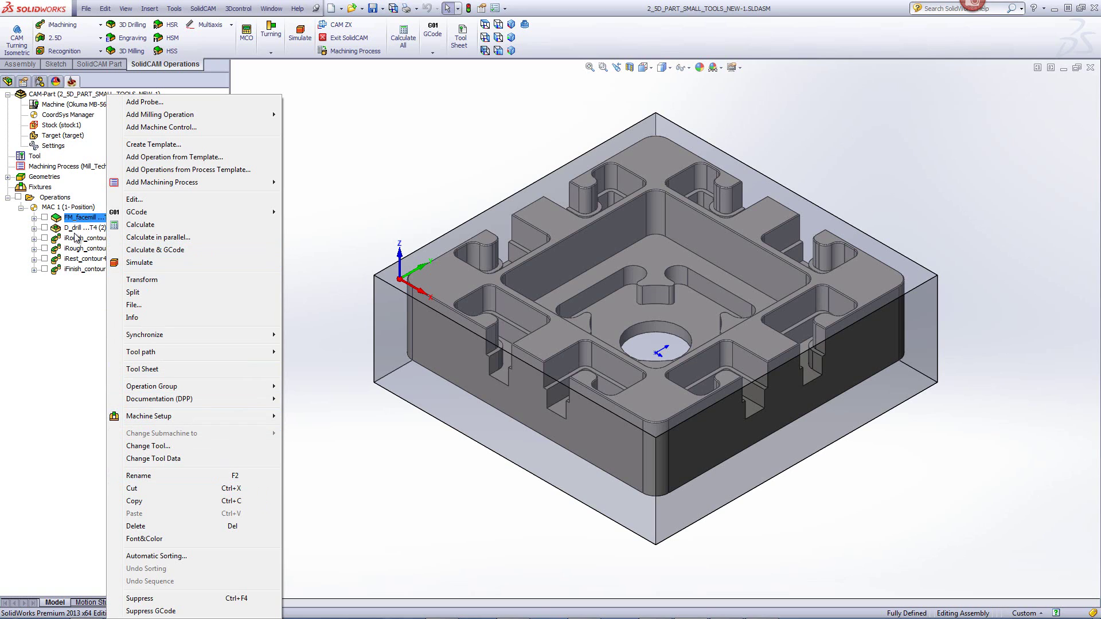
{"action": "left_click", "coordinate": [389, 493]}
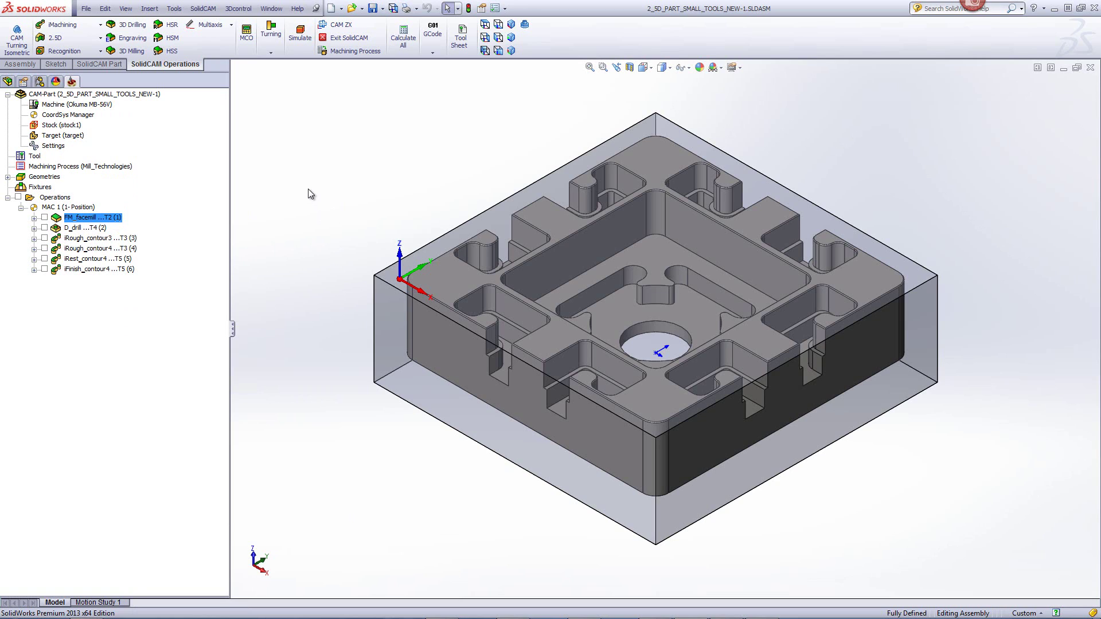
{"action": "left_click", "coordinate": [101, 229]}
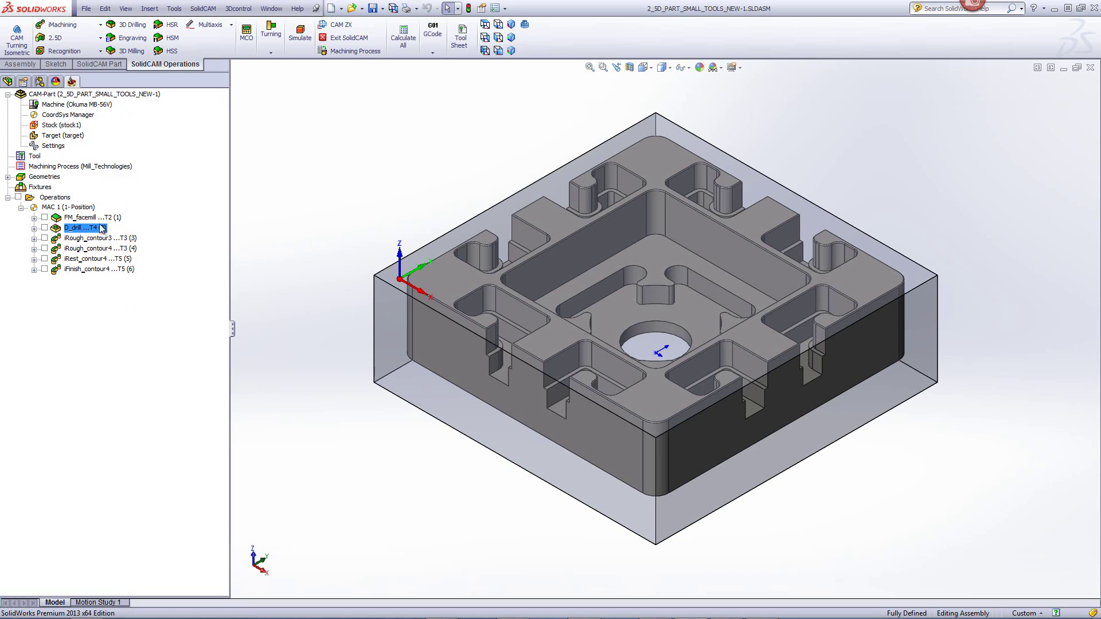
{"action": "key", "text": "ctrl+v"}
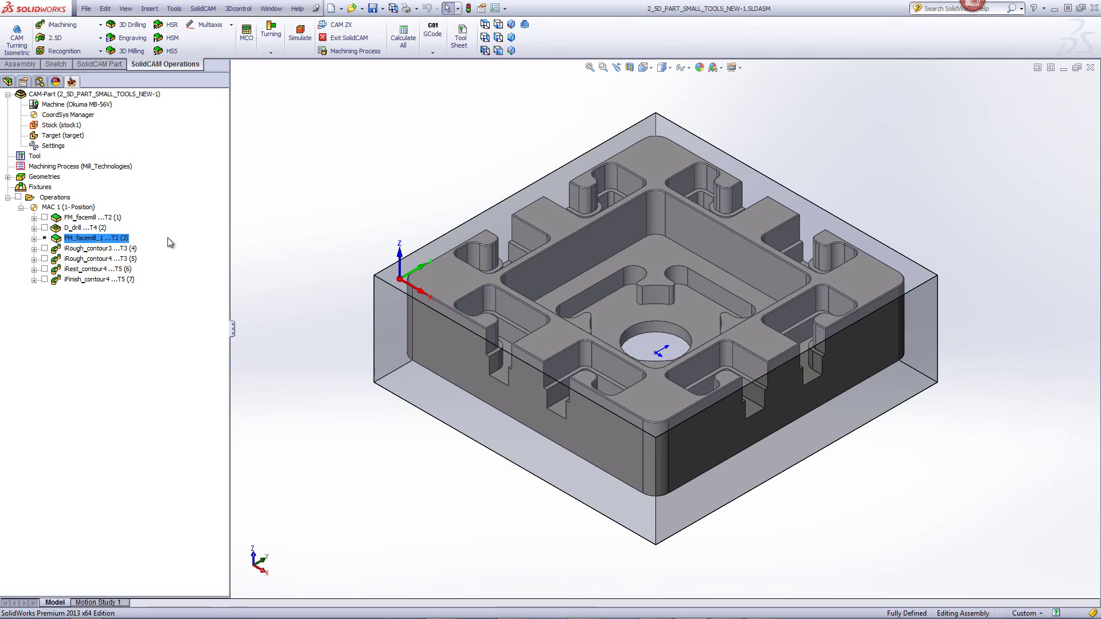
- Delete the pasted face milling copy FM_facemill_1 from the operations
{"action": "right_click", "coordinate": [86, 239]}
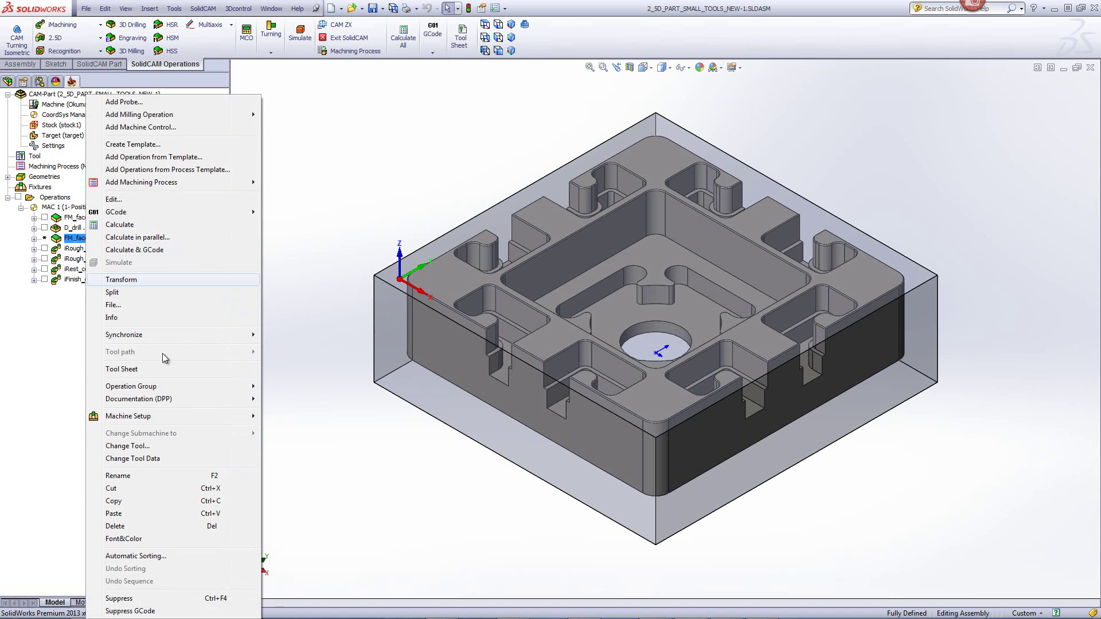
{"action": "left_click", "coordinate": [315, 227]}
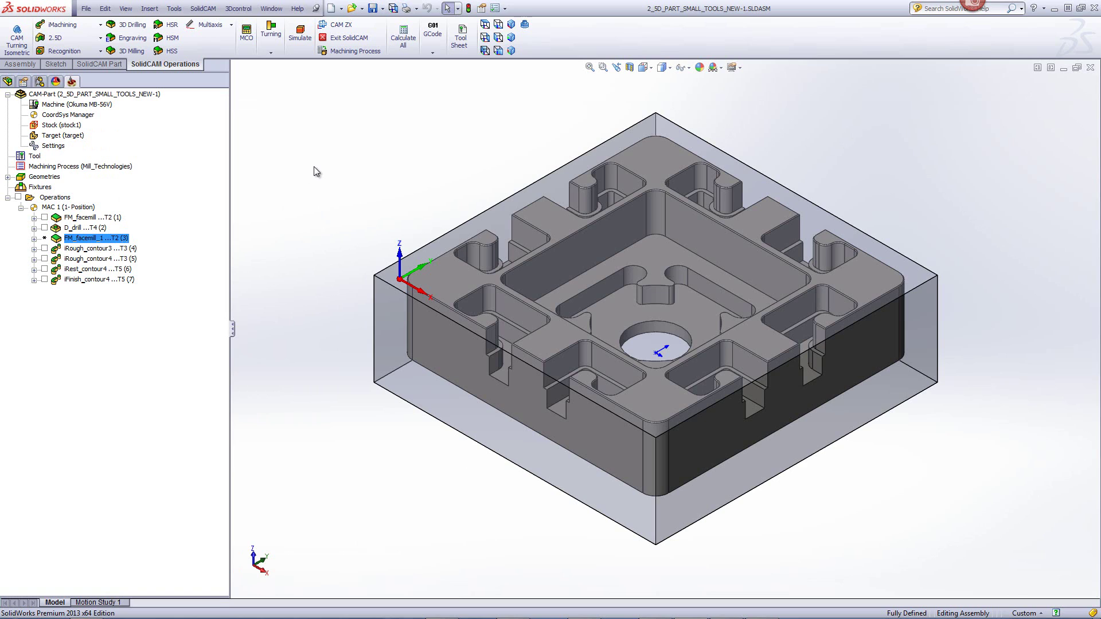
{"action": "key", "text": "Delete"}
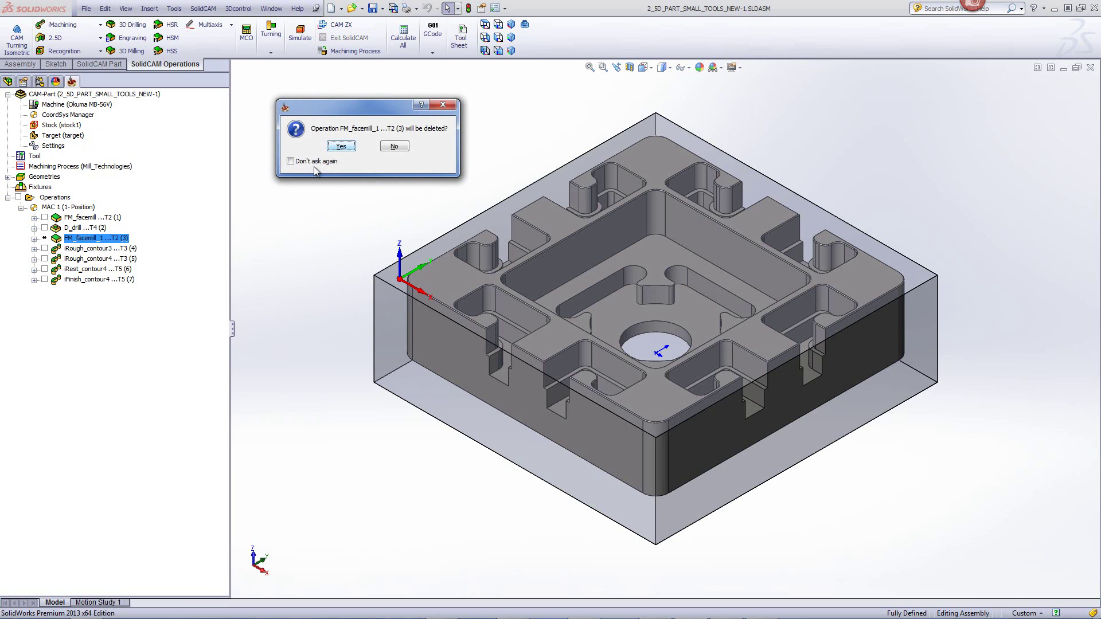
{"action": "key", "text": "Return"}
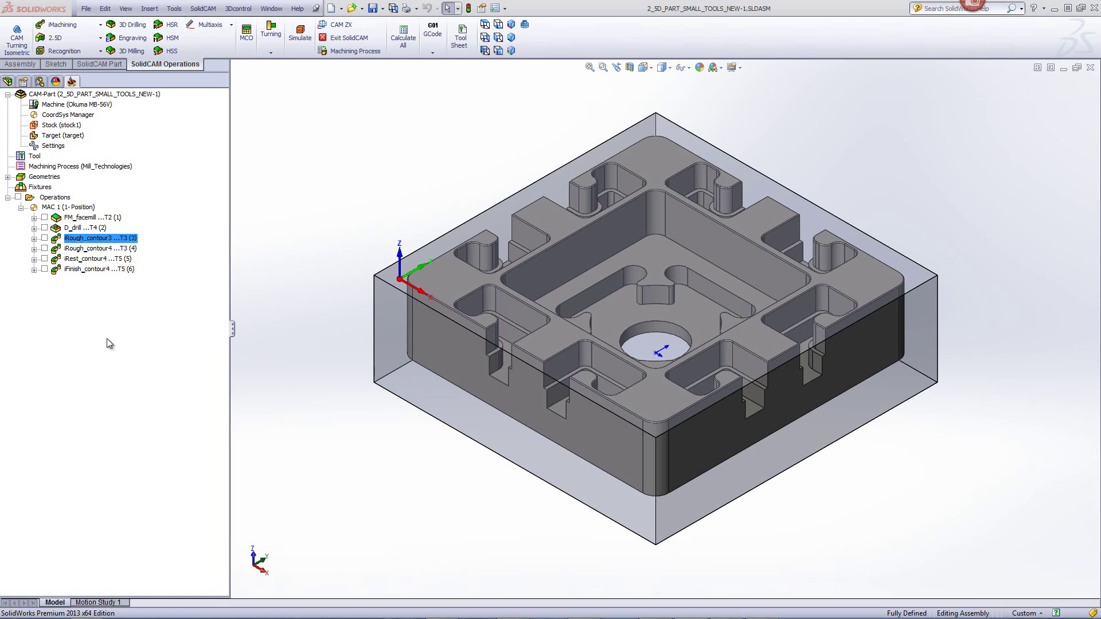
- Suppress the GCode output of the FM_facemill operation
{"action": "left_click", "coordinate": [86, 217]}
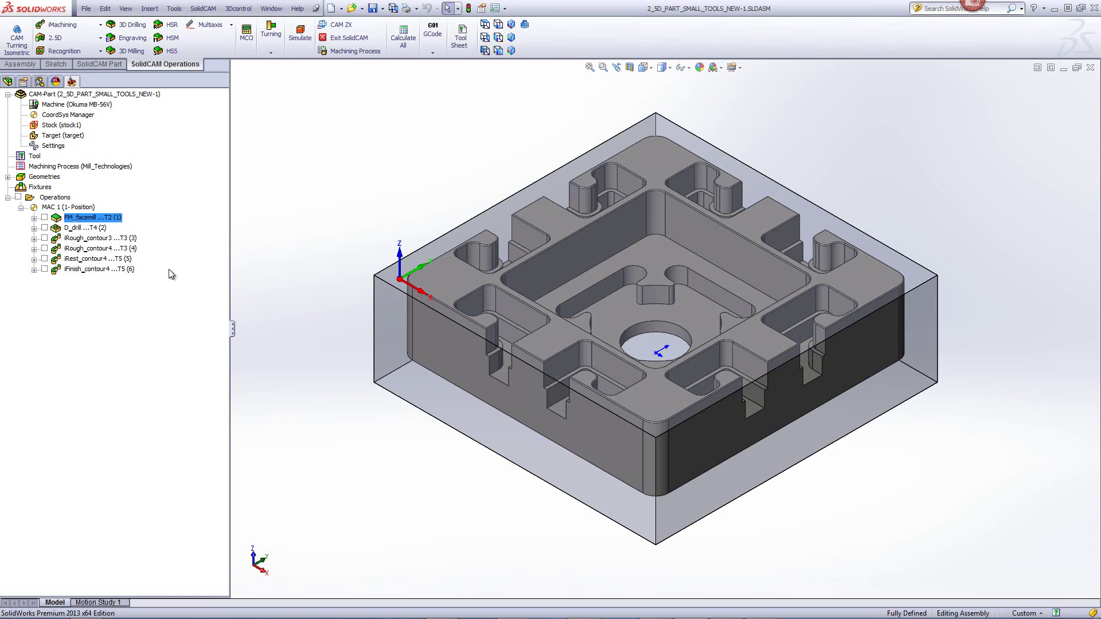
{"action": "right_click", "coordinate": [95, 224]}
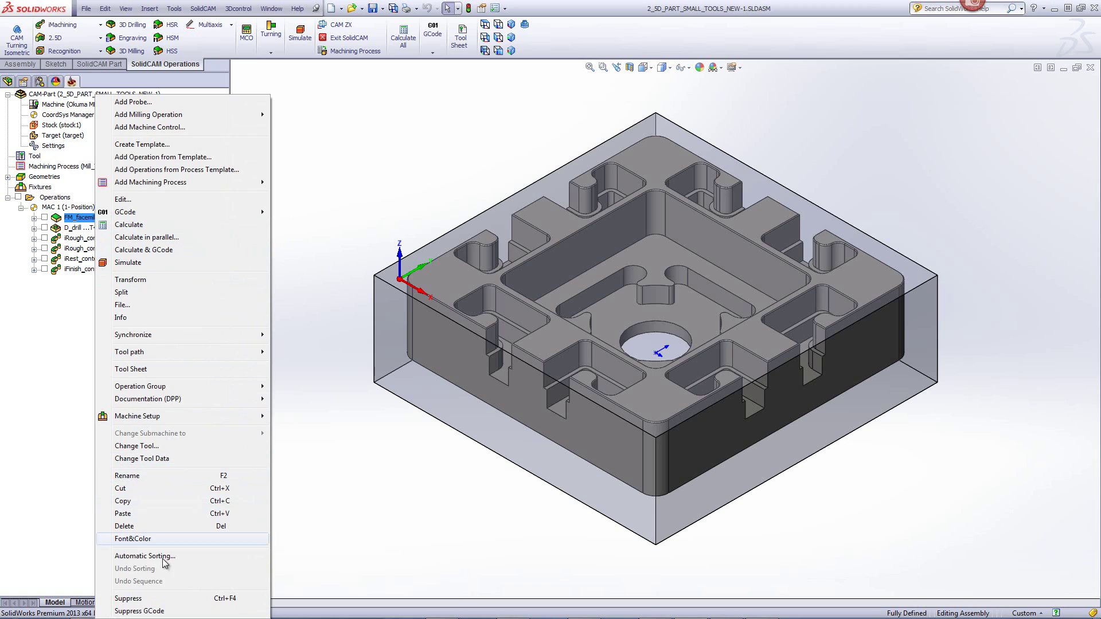
{"action": "left_click", "coordinate": [170, 611]}
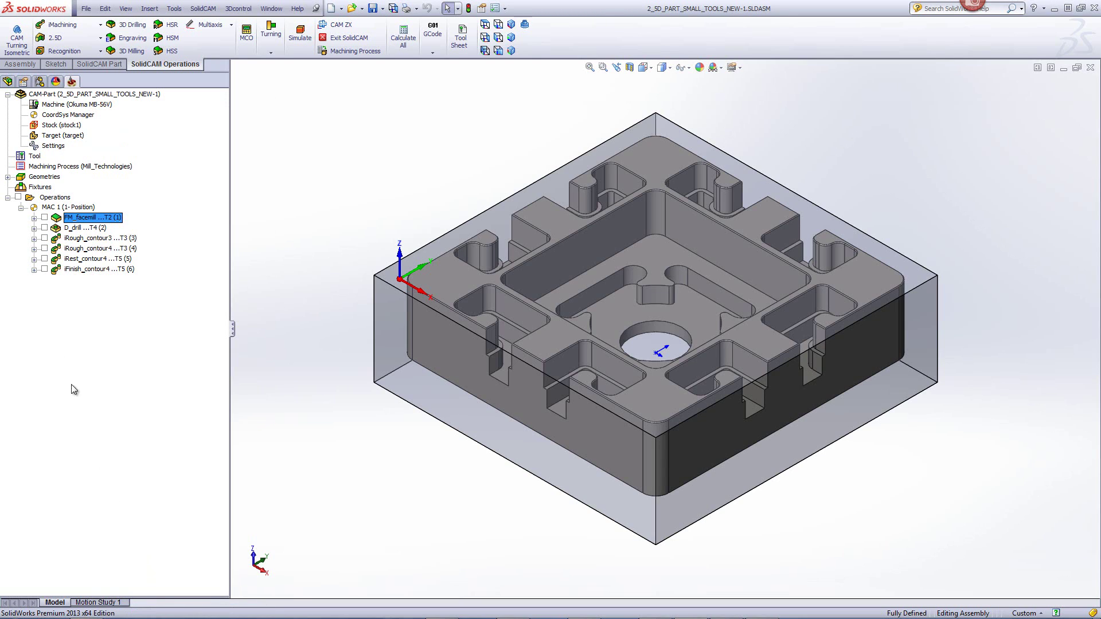
- Generate the GCode for all operations, and close the resulting program file after checking it
{"action": "left_click", "coordinate": [52, 198]}
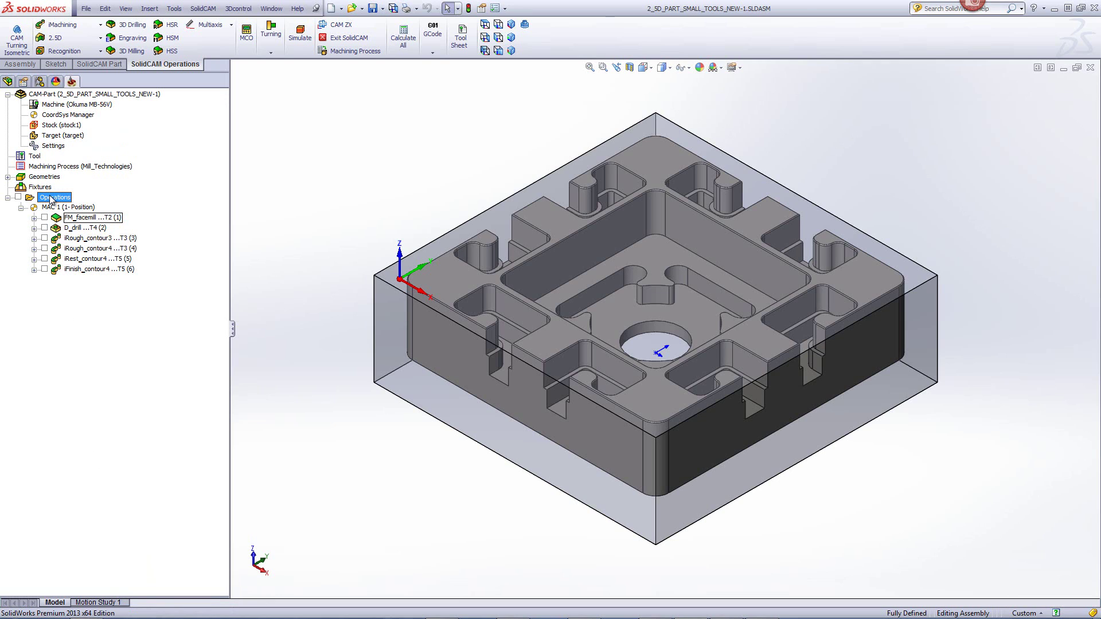
{"action": "right_click", "coordinate": [51, 199]}
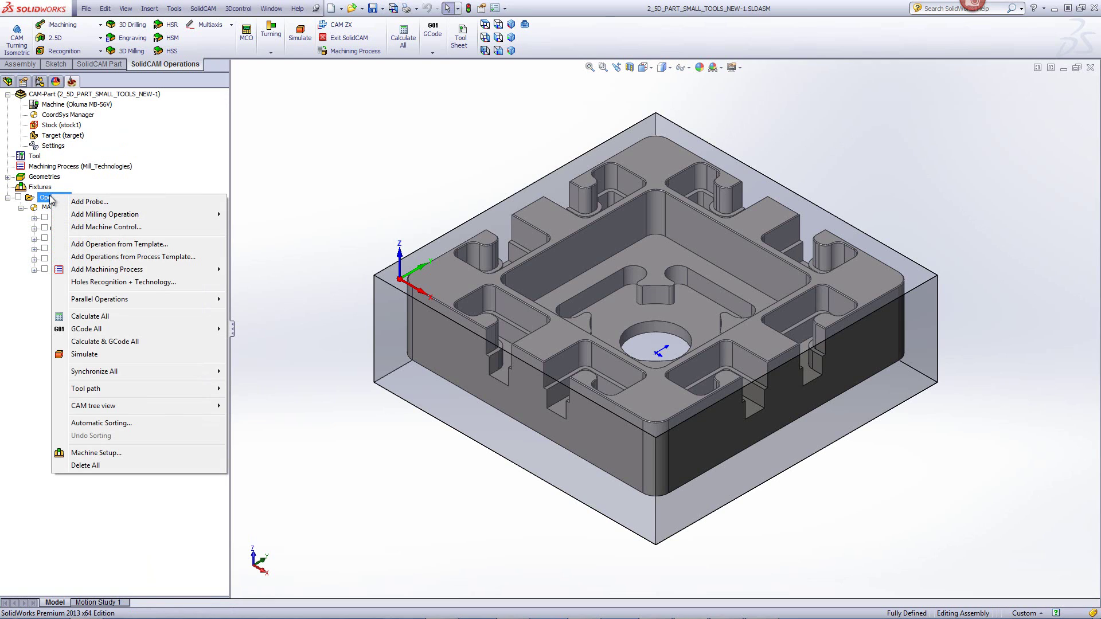
{"action": "mouse_move", "coordinate": [105, 330]}
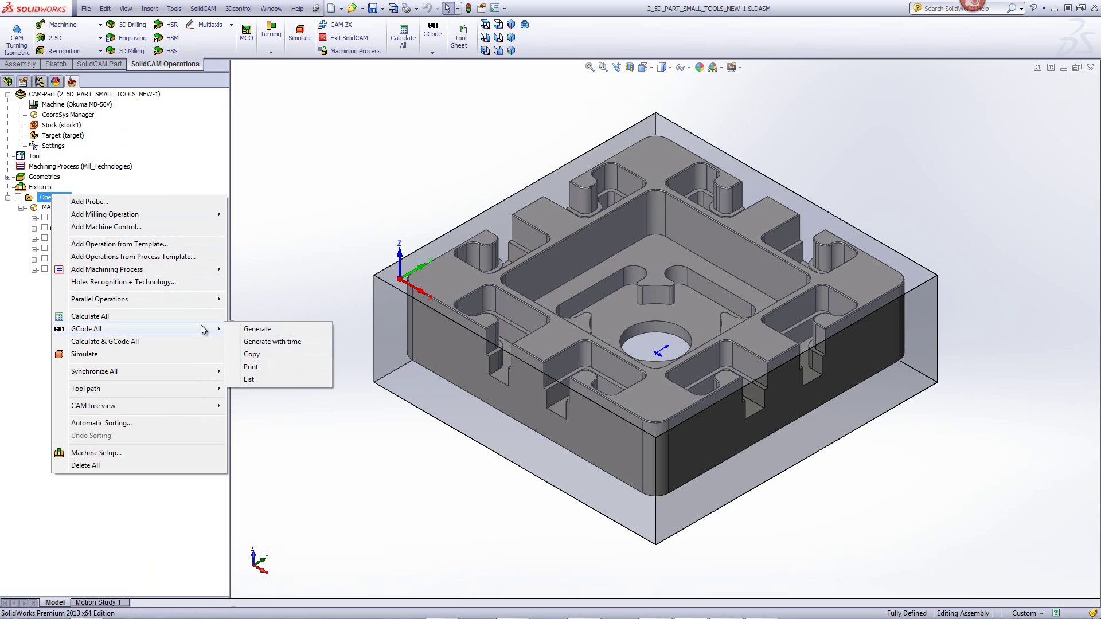
{"action": "left_click", "coordinate": [271, 329]}
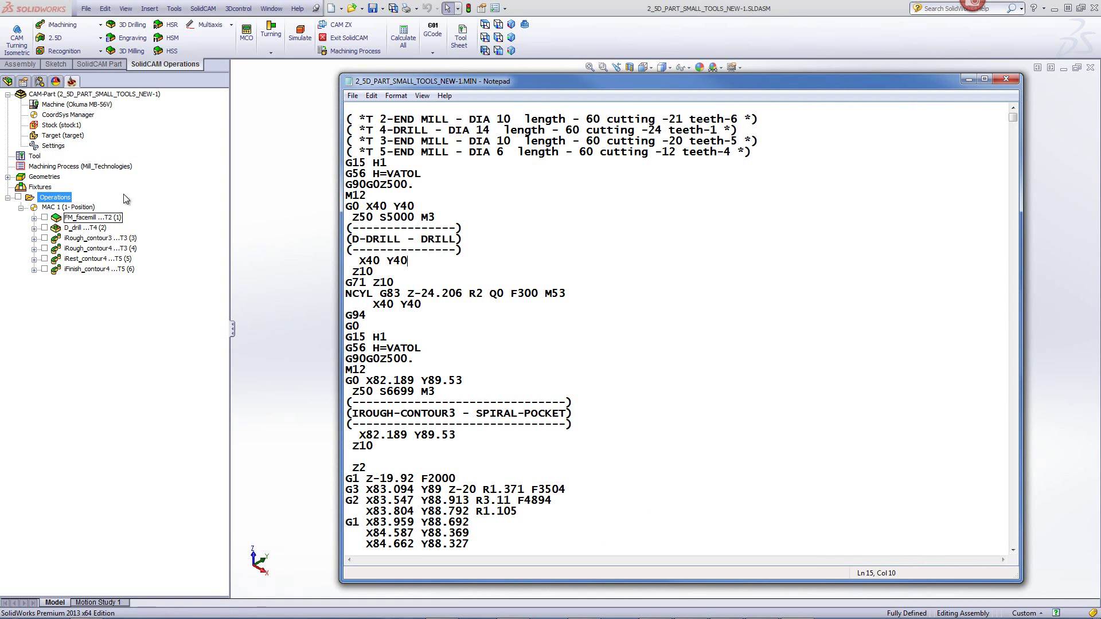
{"action": "left_click", "coordinate": [1006, 79]}
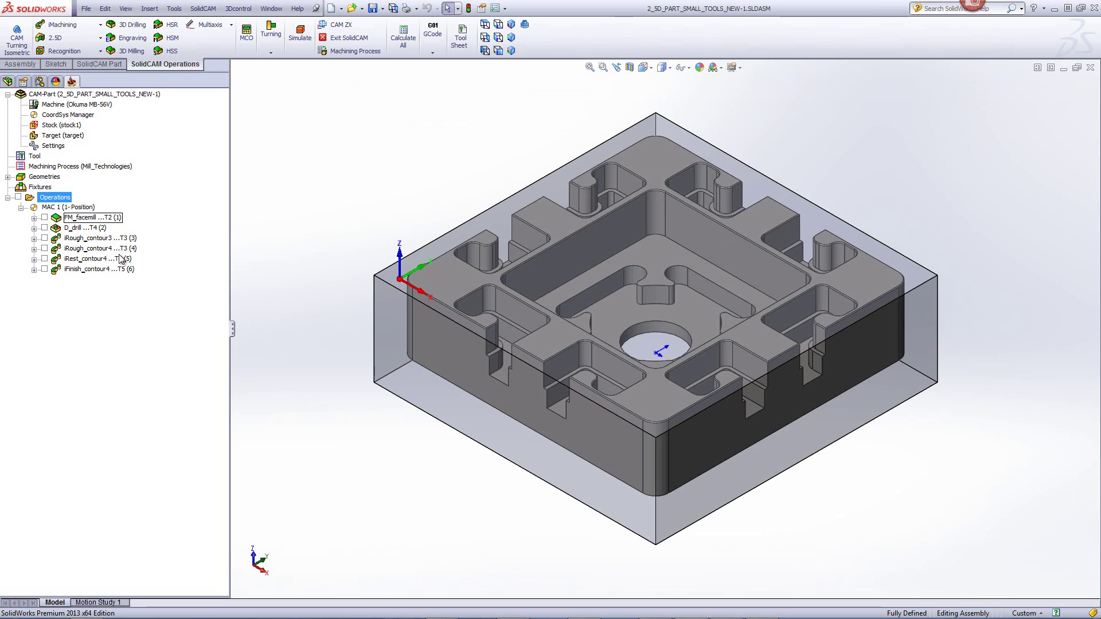
- Move the selection from iFinish_contour4 up through the operations to iRough_contour3, and return it to iFinish_contour4
{"action": "left_click", "coordinate": [94, 269]}
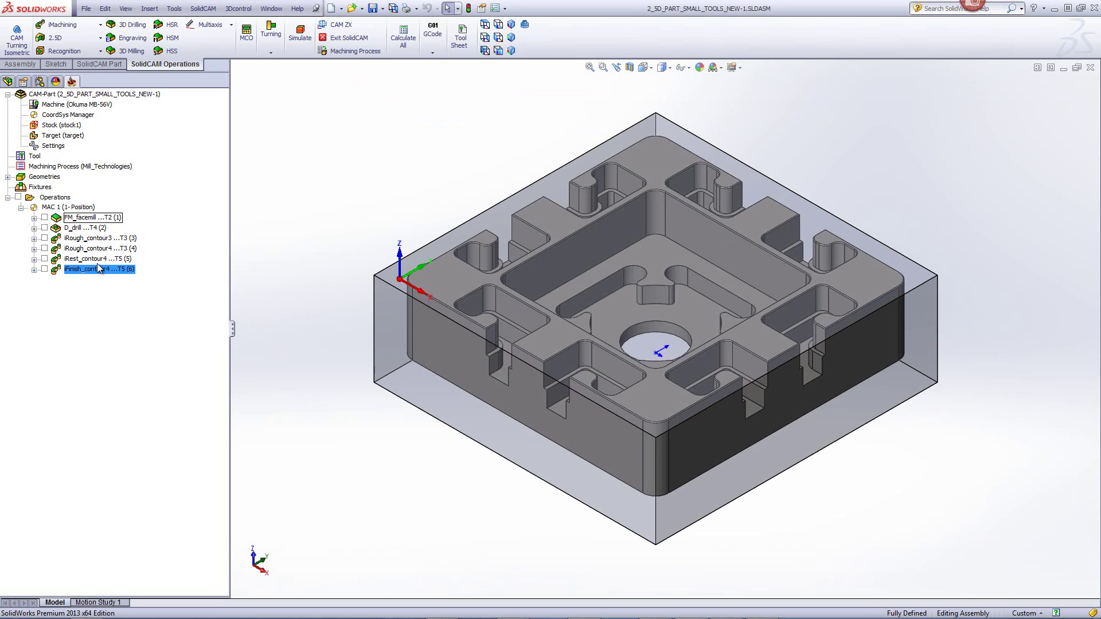
{"action": "key", "text": "Up"}
{"action": "key", "text": "Up"}
{"action": "key", "text": "Up"}
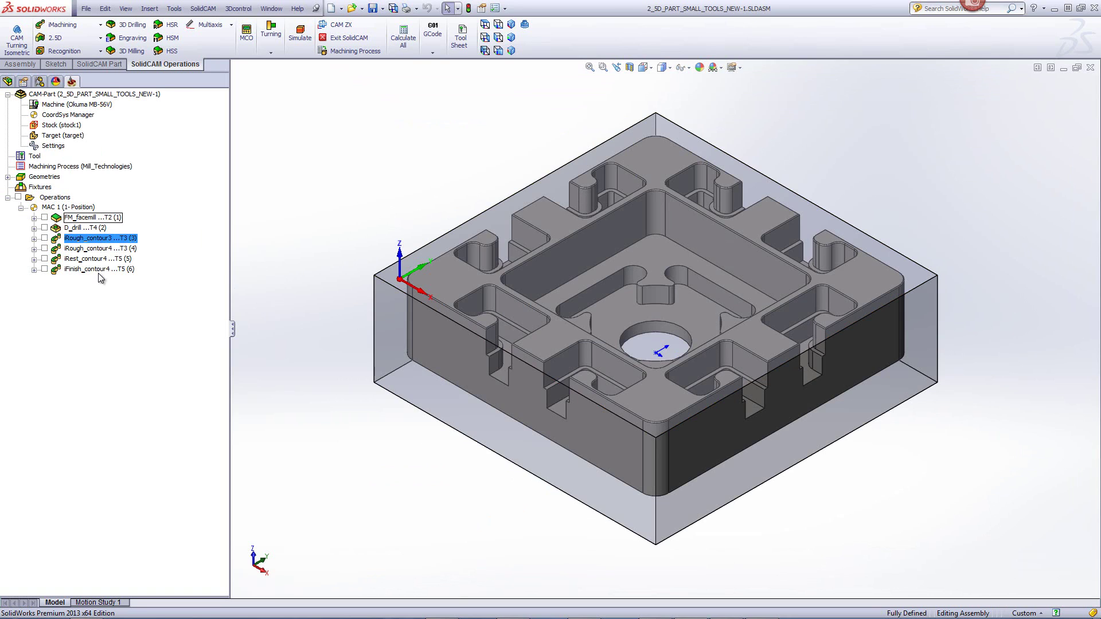
{"action": "left_click", "coordinate": [99, 271]}
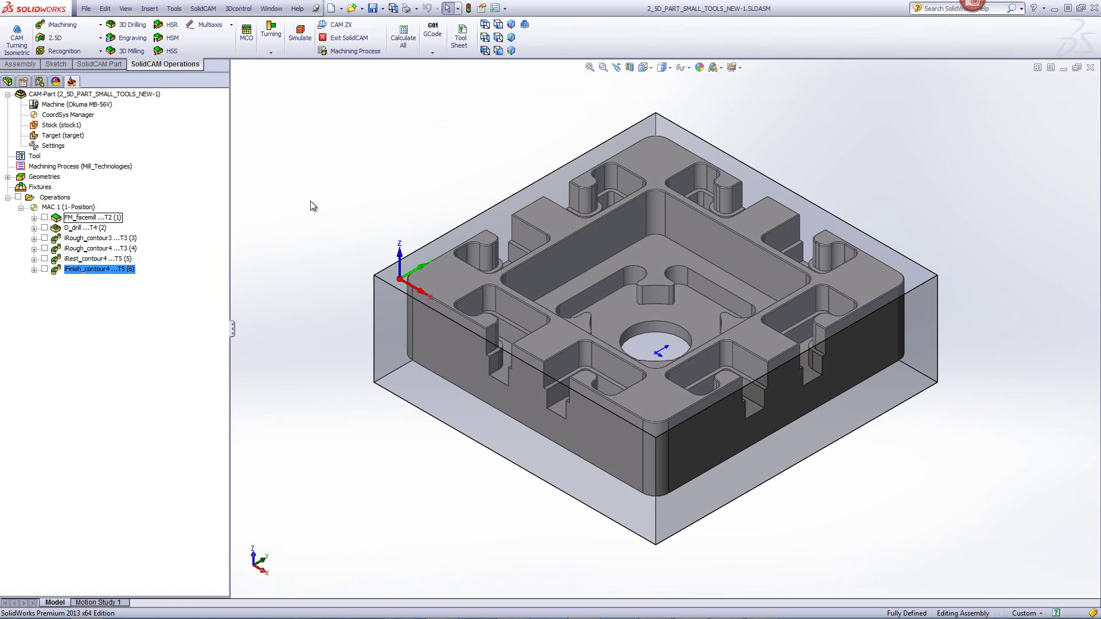
- Open and close the FM_facemill operation without changes, and unsuppress its GCode output
{"action": "double_click", "coordinate": [76, 220]}
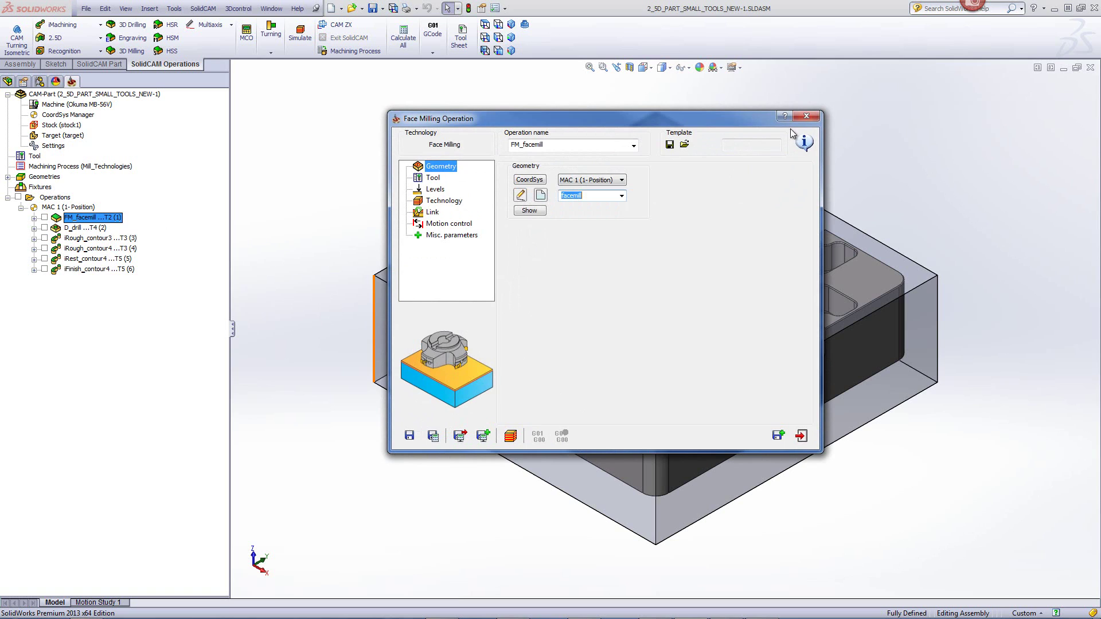
{"action": "left_click", "coordinate": [807, 116]}
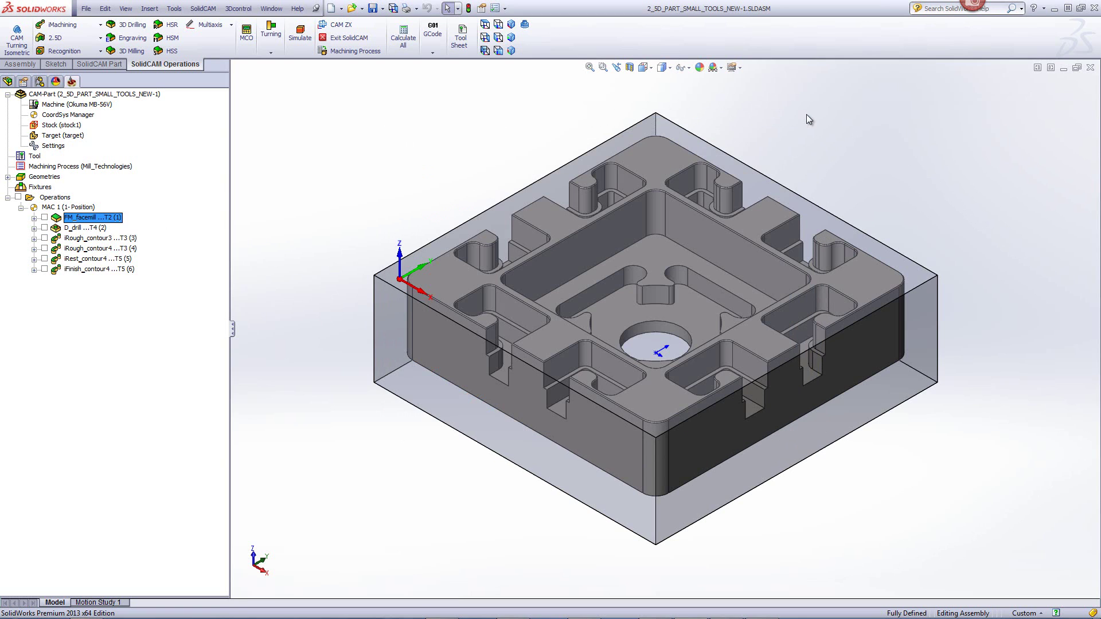
{"action": "right_click", "coordinate": [106, 223]}
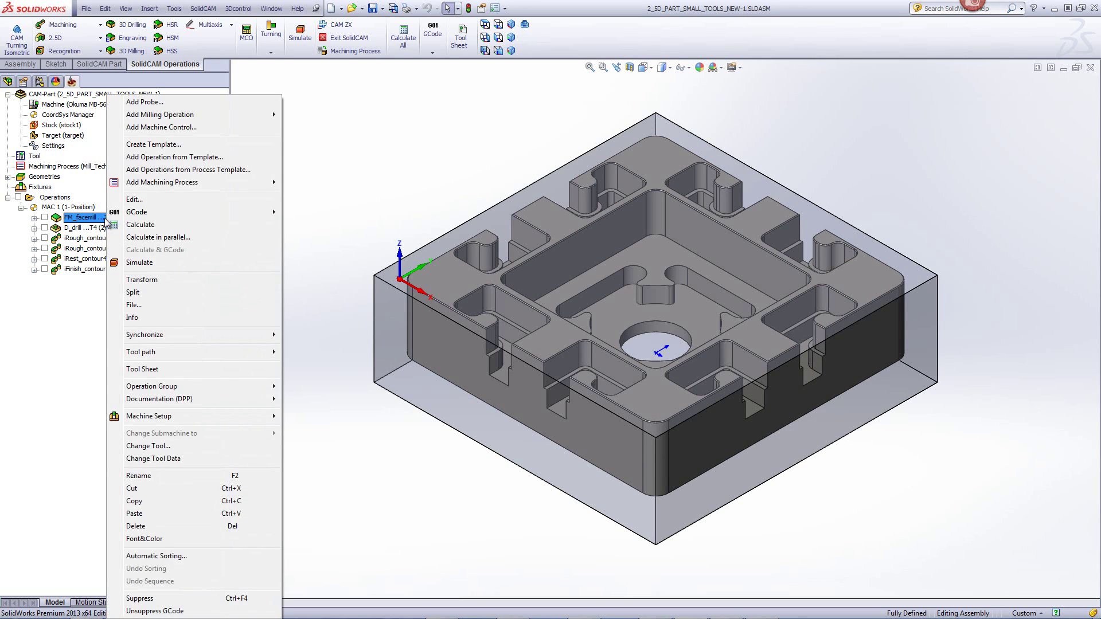
{"action": "left_click", "coordinate": [167, 611]}
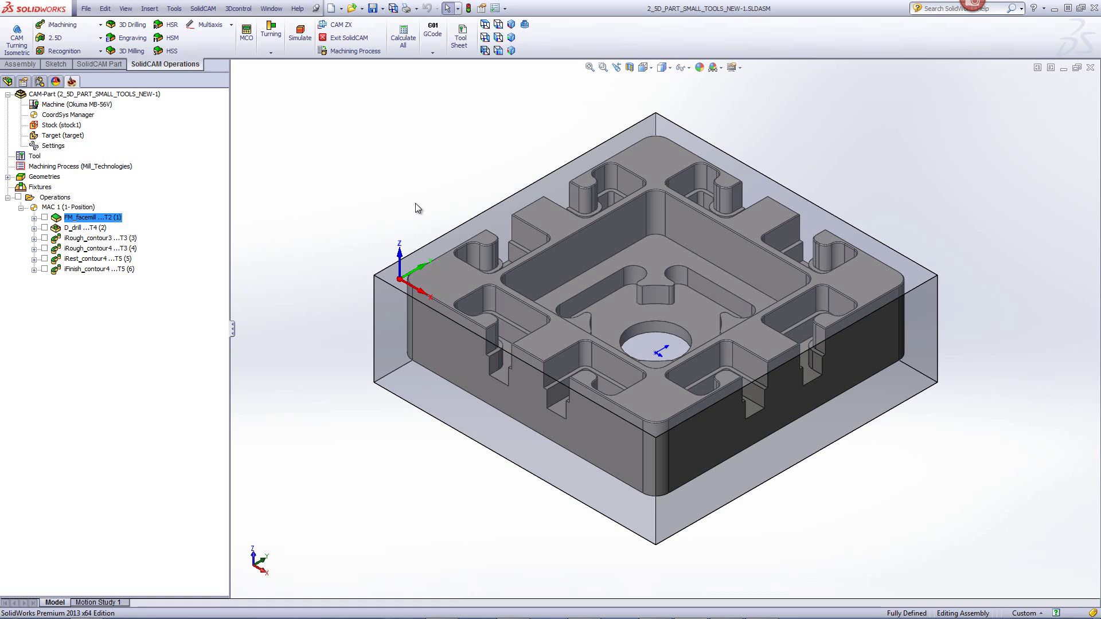
- Open the part tool table and review the parameters and tool path colors of tools 2, 3 and 4
{"action": "scroll", "coordinate": [415, 203], "scroll_direction": "up", "scroll_amount": 5}
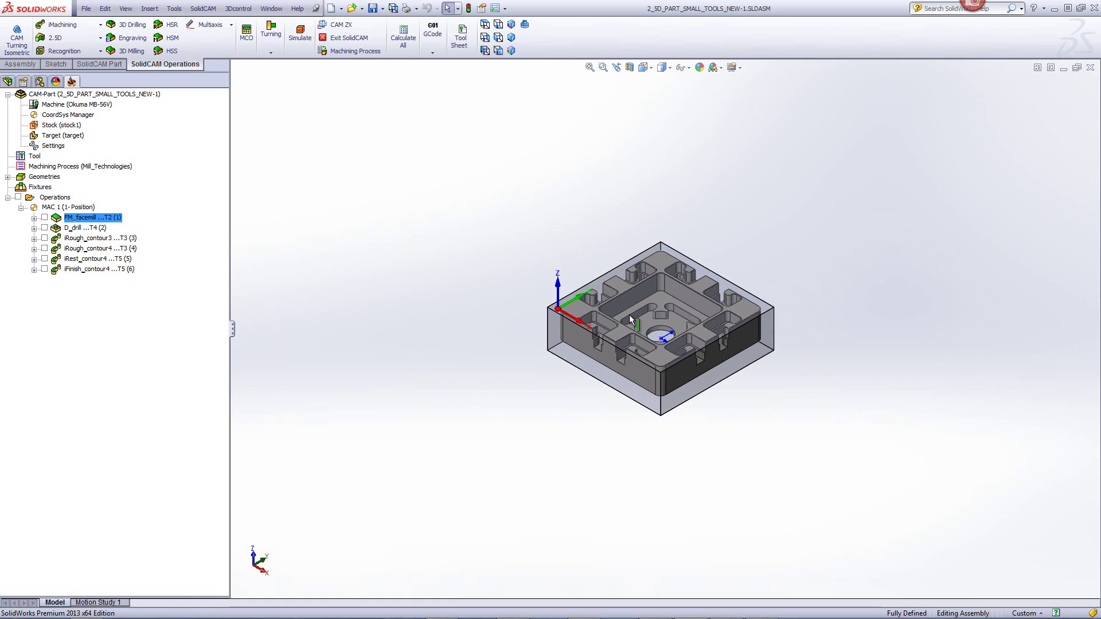
{"action": "scroll", "coordinate": [725, 298], "scroll_direction": "down", "scroll_amount": 3}
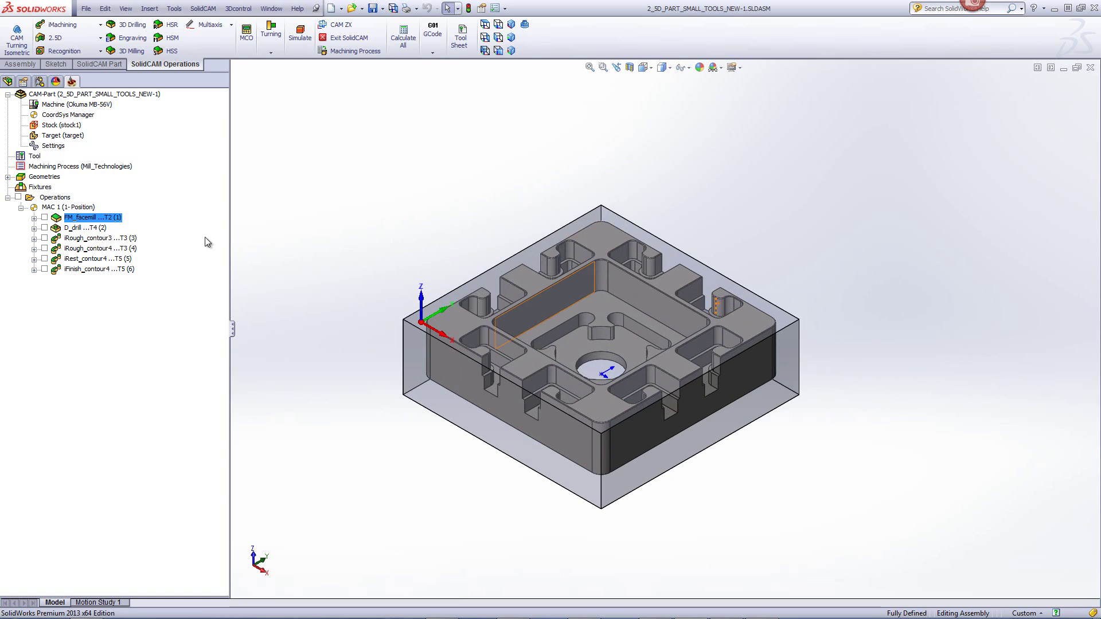
{"action": "left_click", "coordinate": [35, 156]}
{"action": "double_click", "coordinate": [33, 158]}
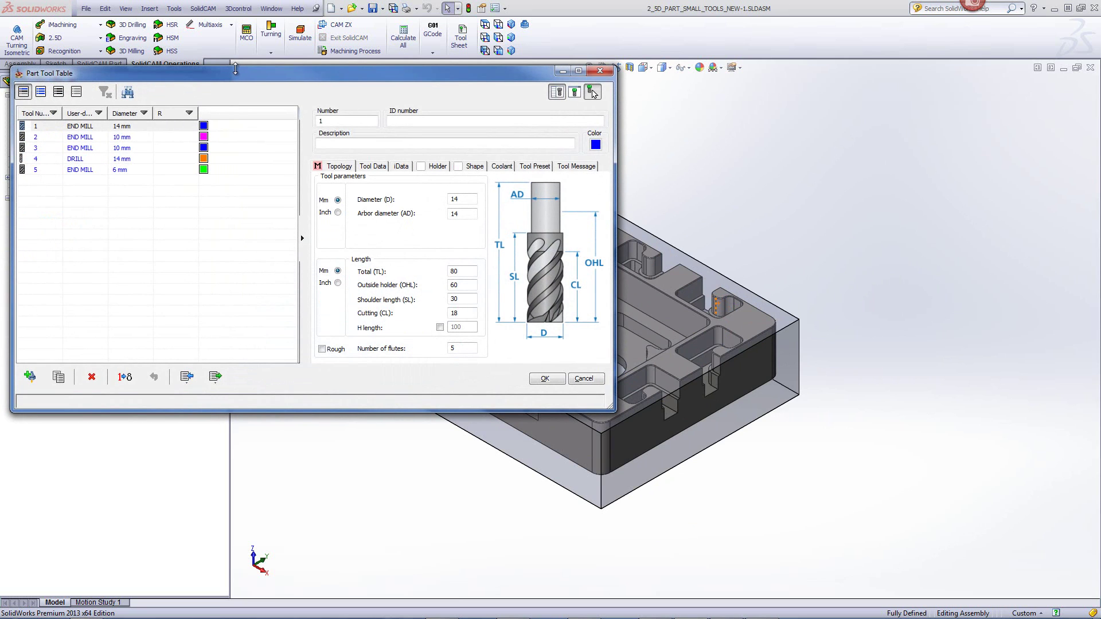
{"action": "left_click_drag", "start_coordinate": [266, 77], "coordinate": [409, 66]}
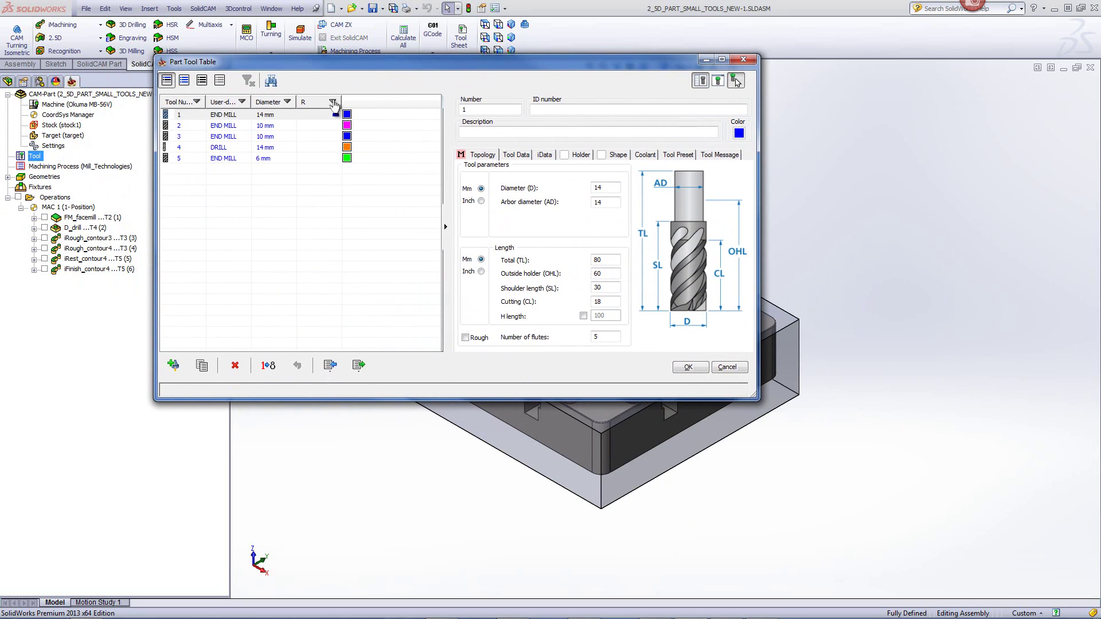
{"action": "left_click", "coordinate": [272, 127]}
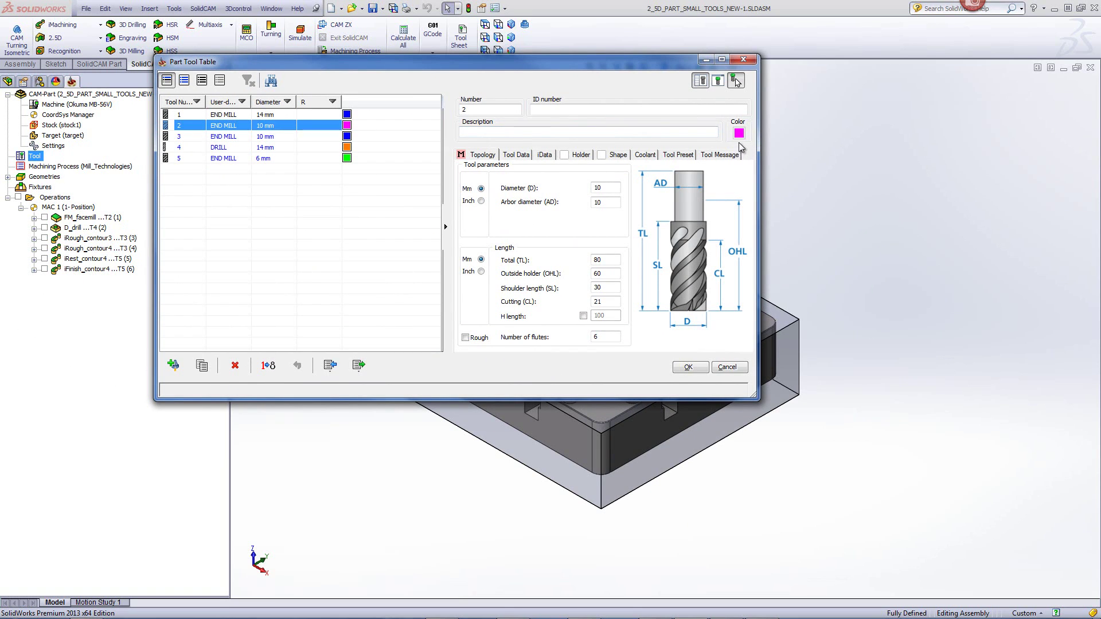
{"action": "left_click", "coordinate": [268, 138]}
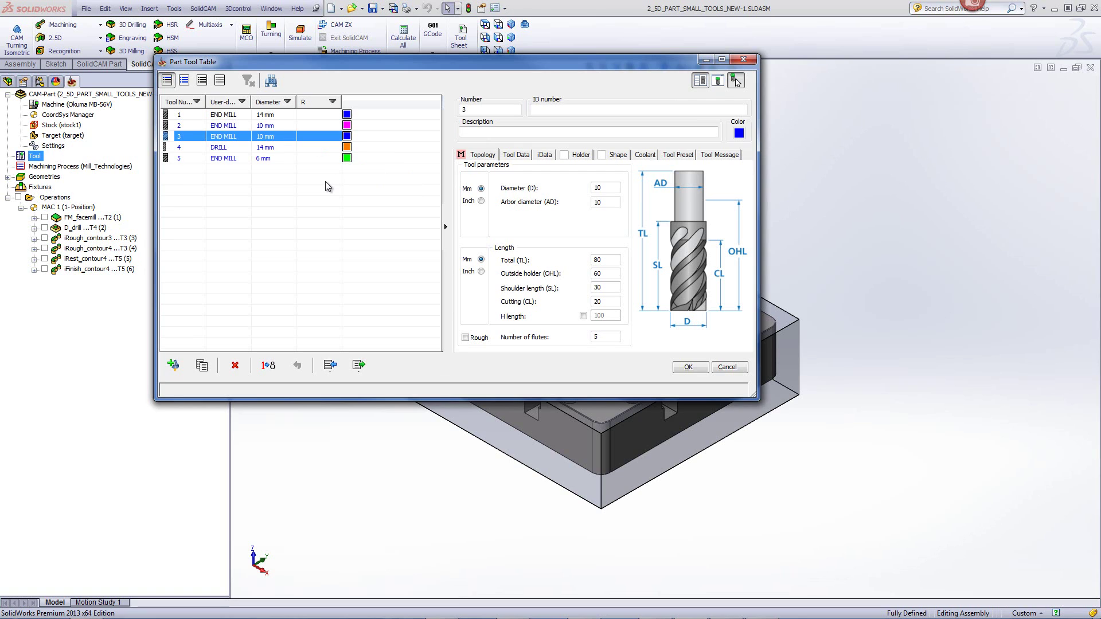
{"action": "left_click", "coordinate": [259, 148]}
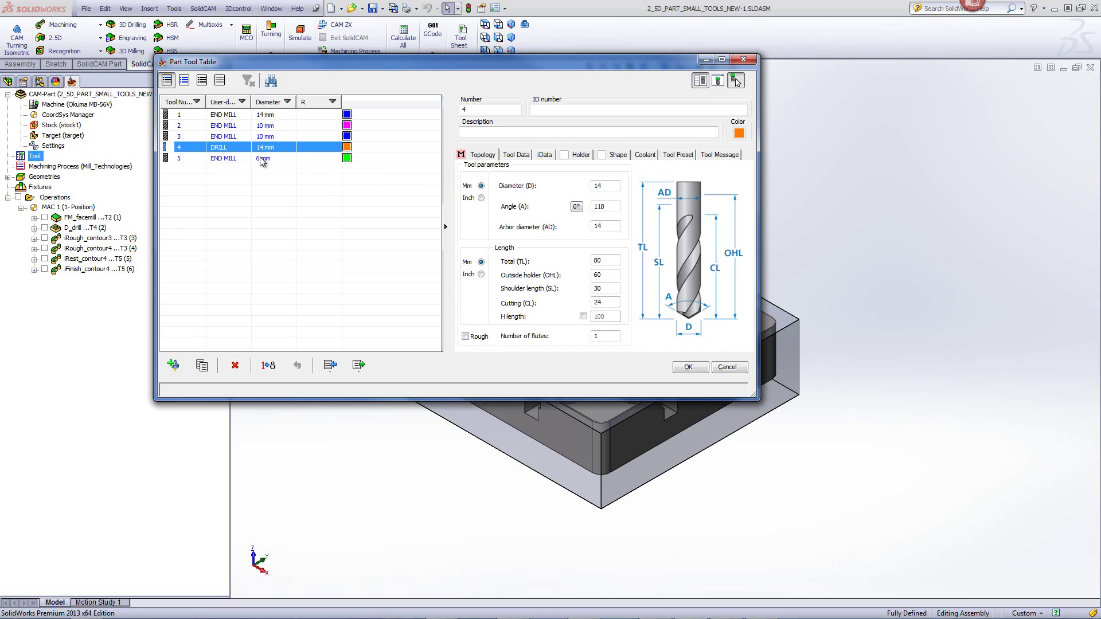
- Set the tool path color of tool 5, the 6 mm end mill, to blue and accept the tool table
{"action": "left_click", "coordinate": [248, 160]}
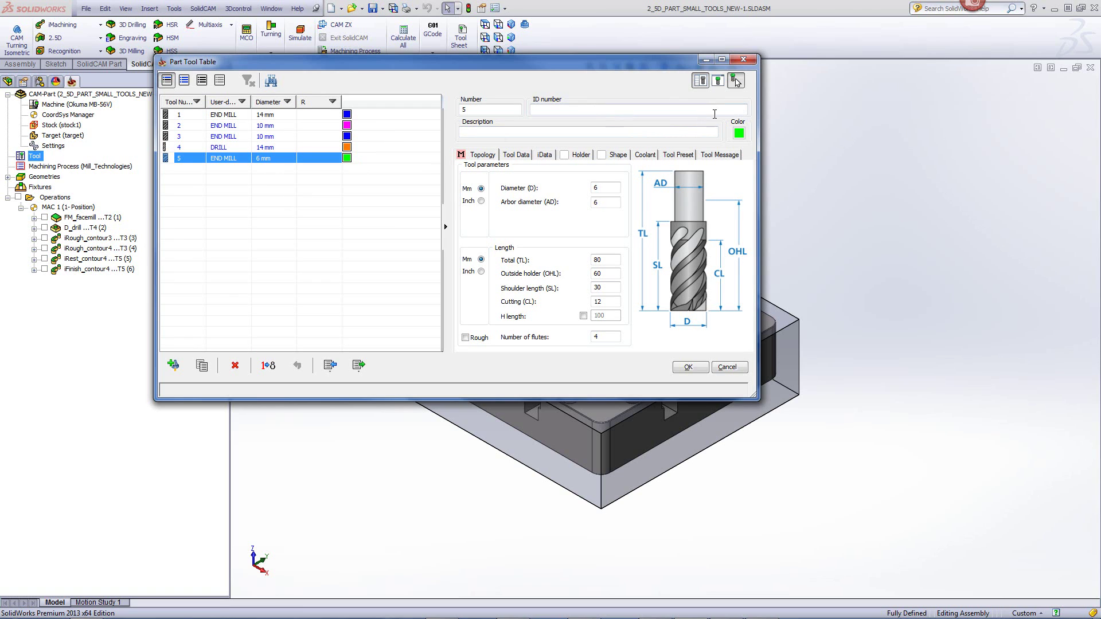
{"action": "left_click", "coordinate": [739, 132]}
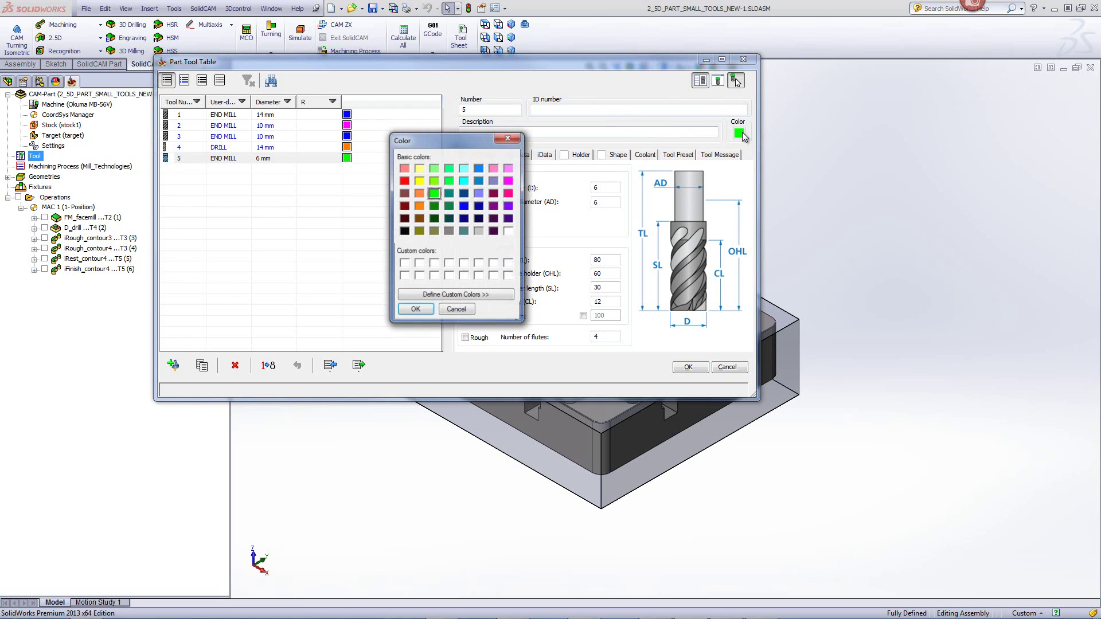
{"action": "left_click", "coordinate": [464, 206]}
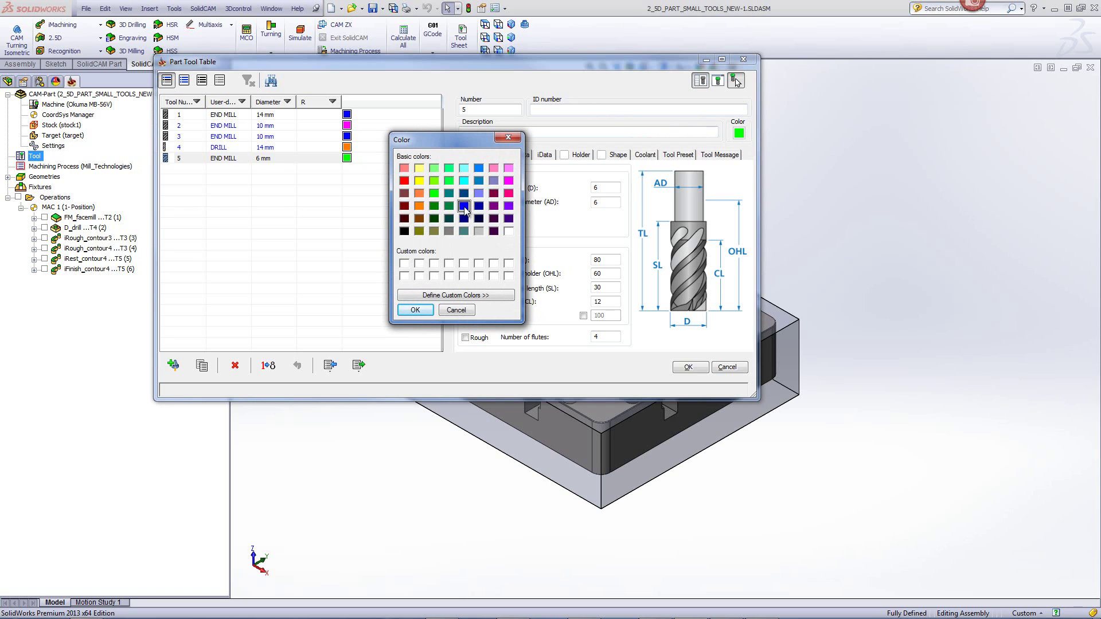
{"action": "left_click", "coordinate": [425, 311]}
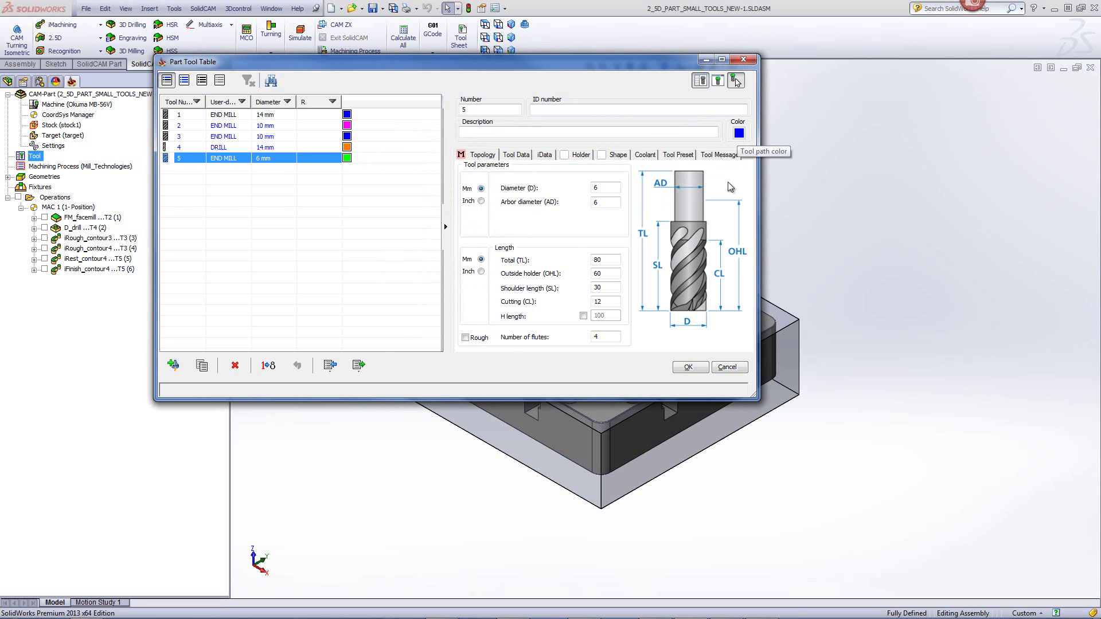
{"action": "left_click", "coordinate": [688, 367]}
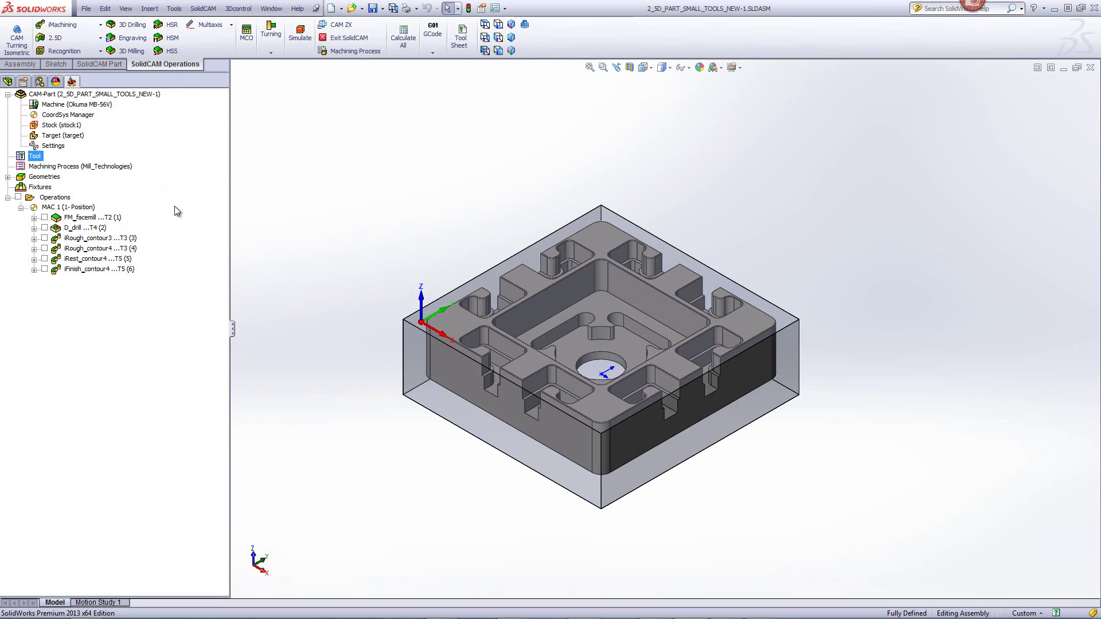
- Review the tool path colors in the part tool table and close it without changes
{"action": "double_click", "coordinate": [36, 156]}
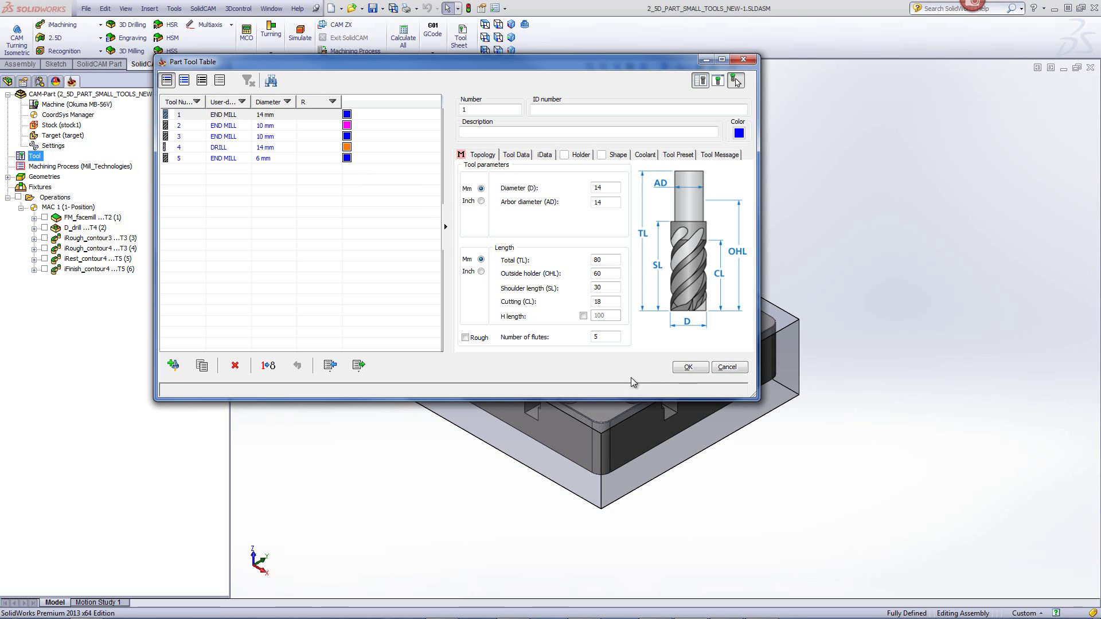
{"action": "left_click", "coordinate": [725, 367]}
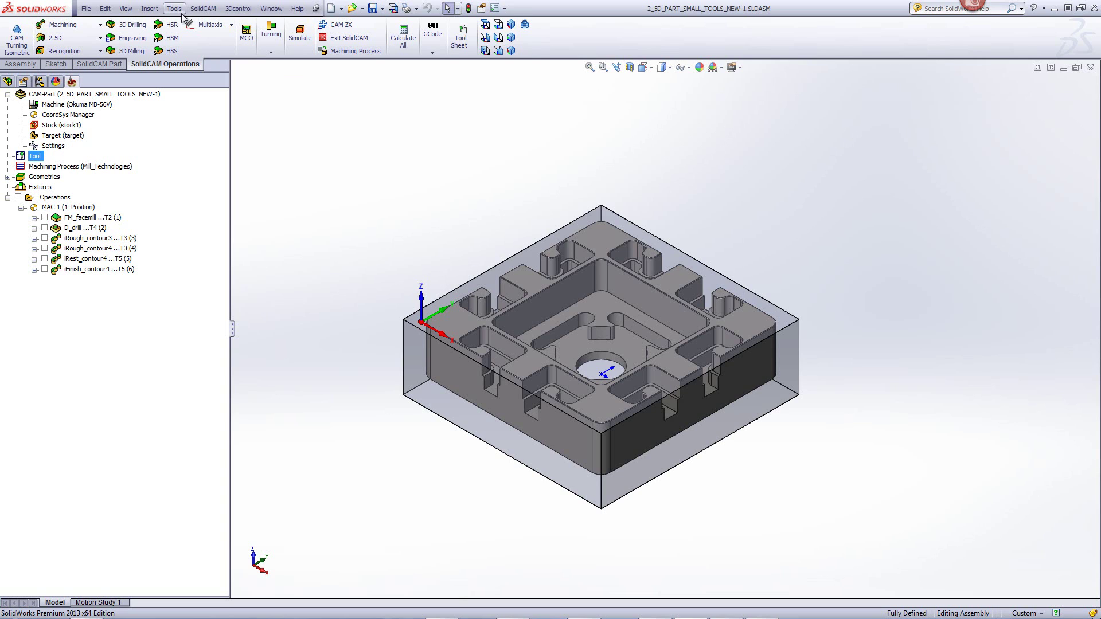
- Open the shaped tools library and add a new shape to New Group
{"action": "left_click", "coordinate": [200, 8]}
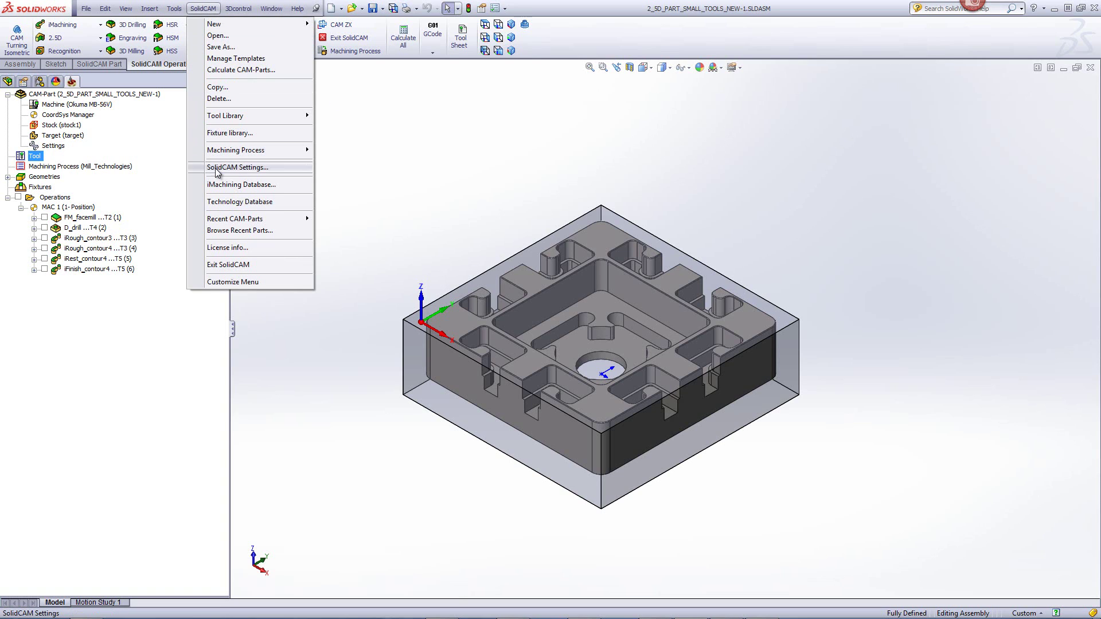
{"action": "mouse_move", "coordinate": [225, 120]}
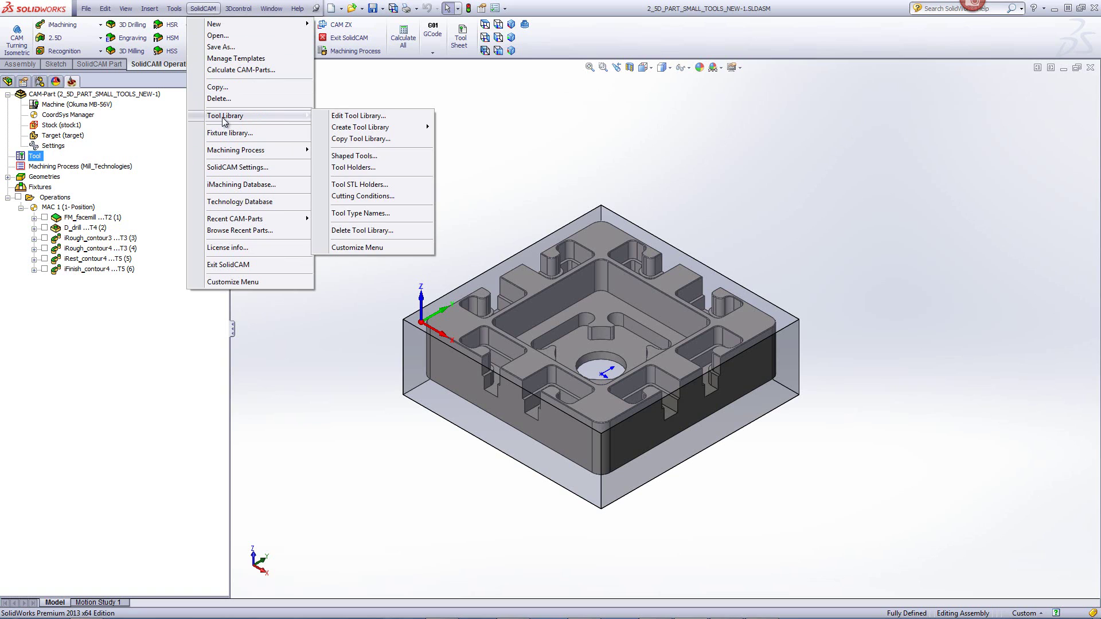
{"action": "left_click", "coordinate": [373, 156]}
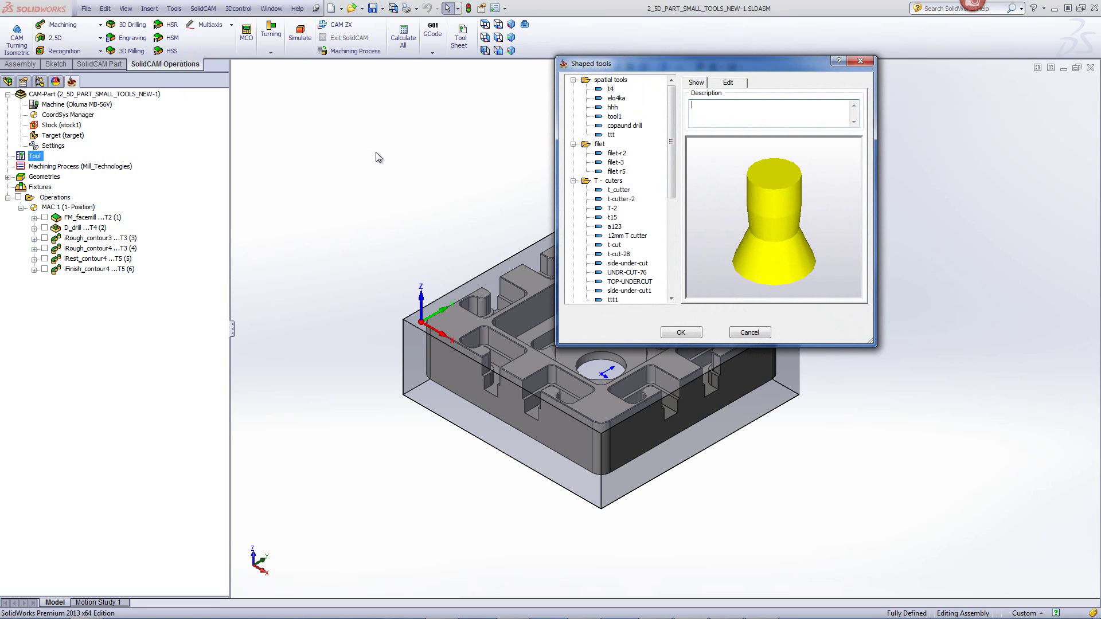
{"action": "left_click_drag", "start_coordinate": [670, 154], "coordinate": [676, 300]}
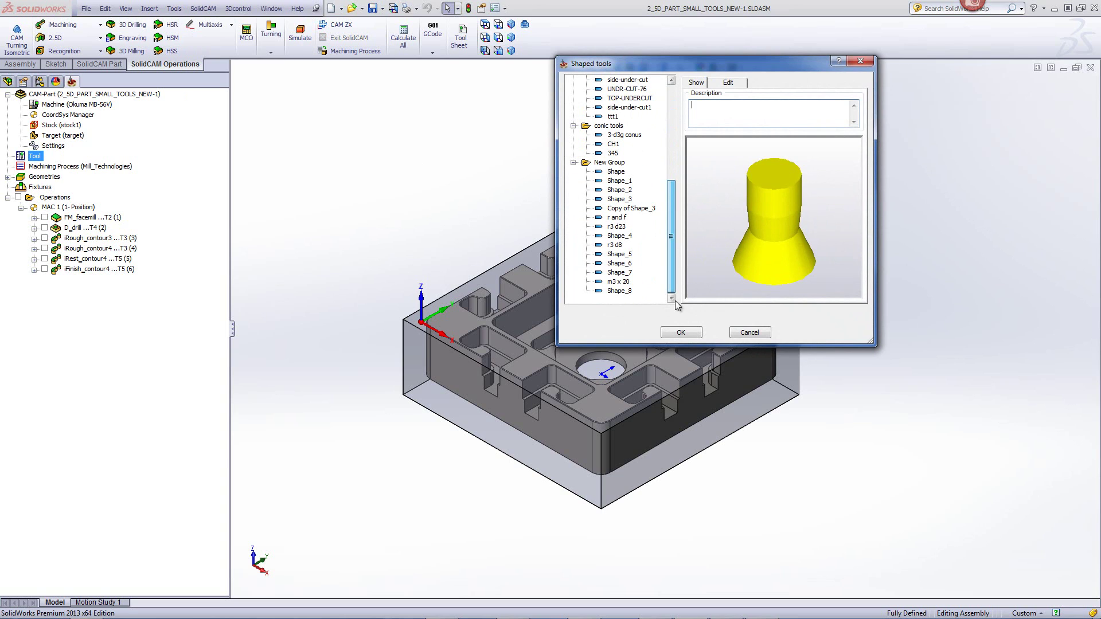
{"action": "right_click", "coordinate": [619, 292]}
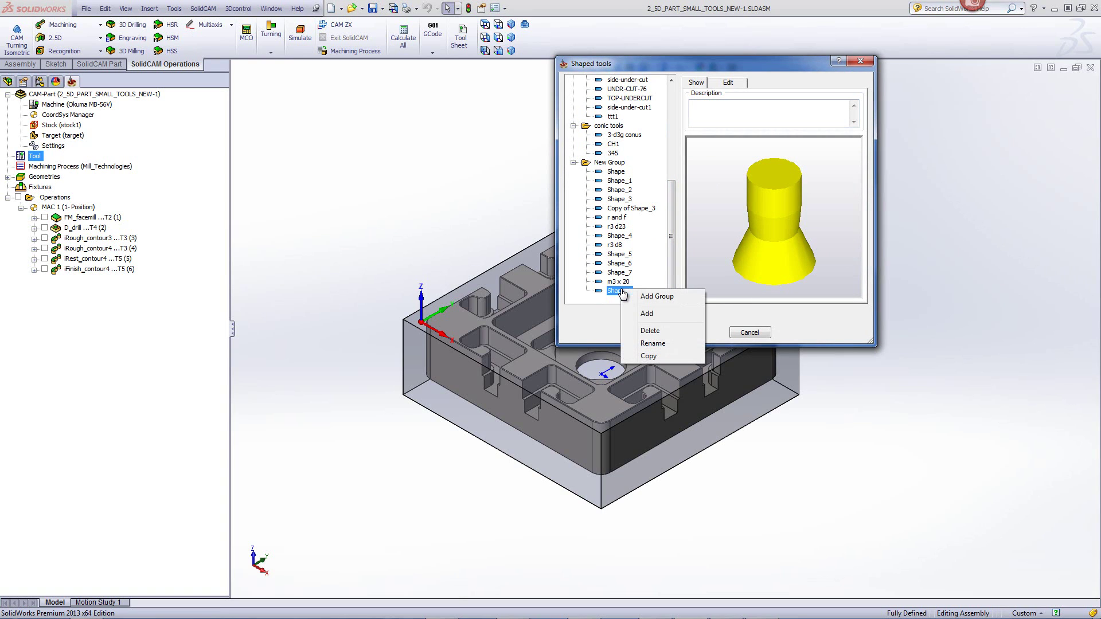
{"action": "left_click", "coordinate": [653, 314]}
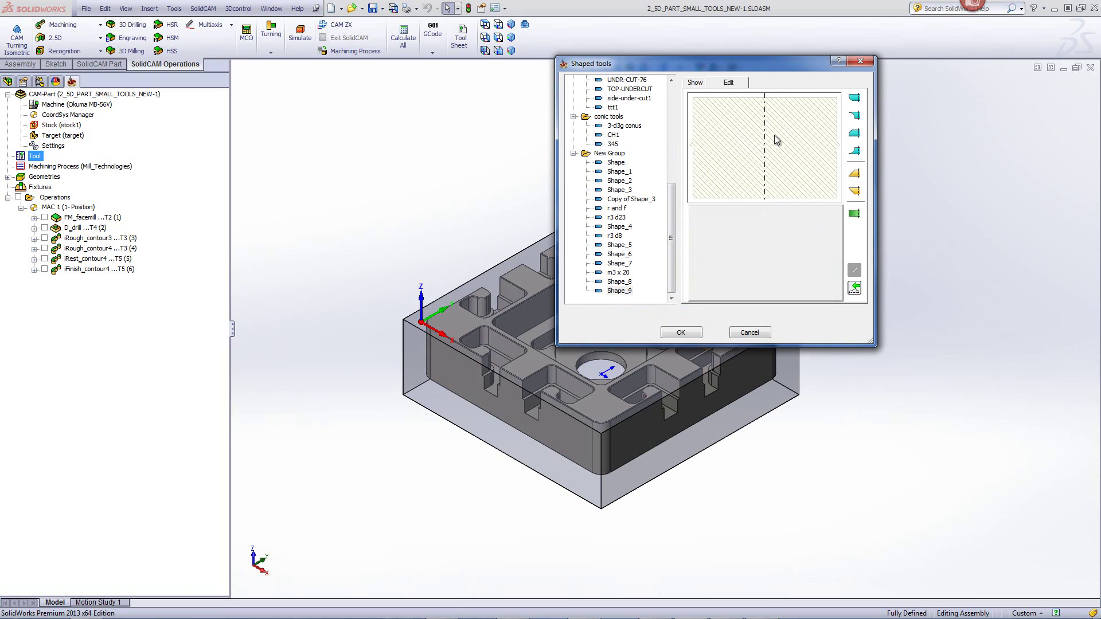
- Add a cylinder segment to the new shape's profile and enter 12 as its diameter
{"action": "left_click", "coordinate": [855, 214]}
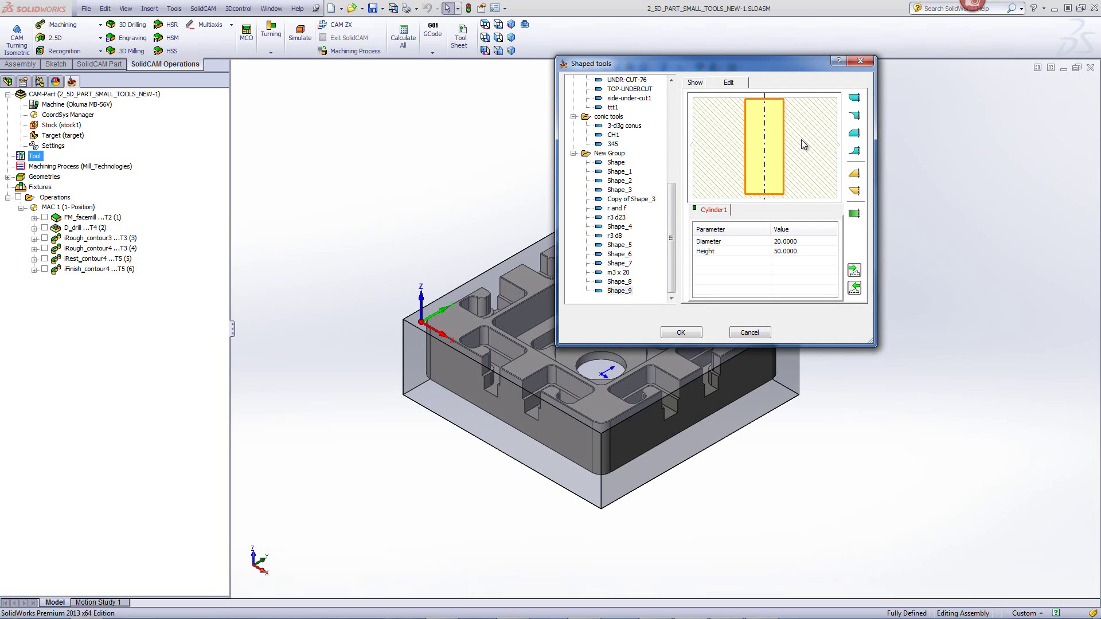
{"action": "left_click", "coordinate": [798, 241]}
{"action": "left_click_drag", "start_coordinate": [798, 244], "coordinate": [743, 244]}
{"action": "type", "text": "12"}
- Add a second cylinder segment below the existing one and check the parameters of both segments
{"action": "right_click", "coordinate": [780, 190]}
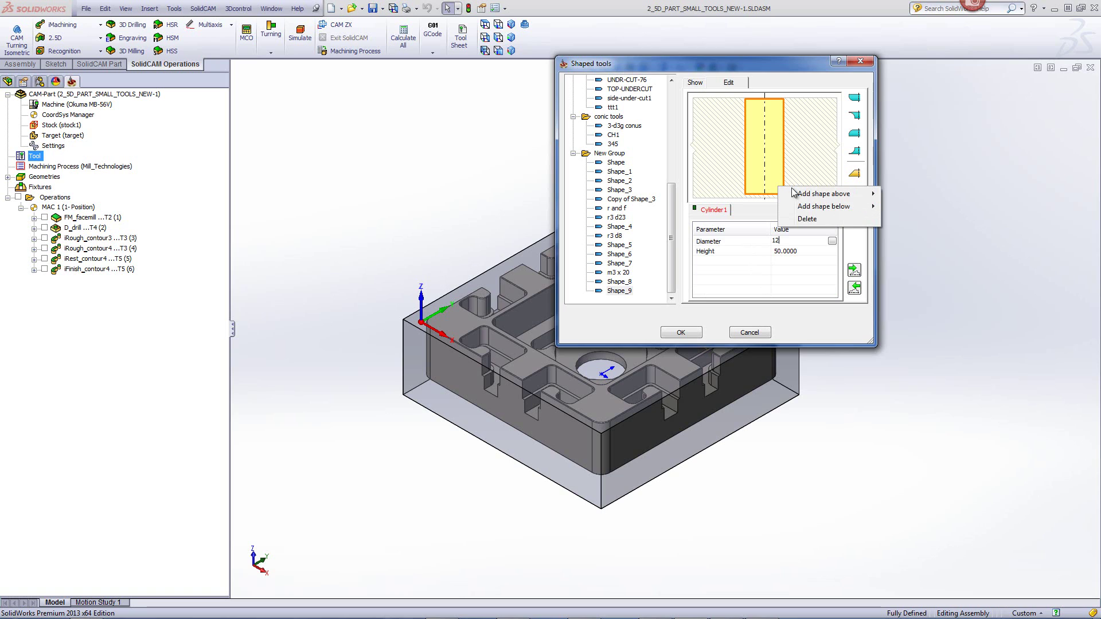
{"action": "mouse_move", "coordinate": [808, 209]}
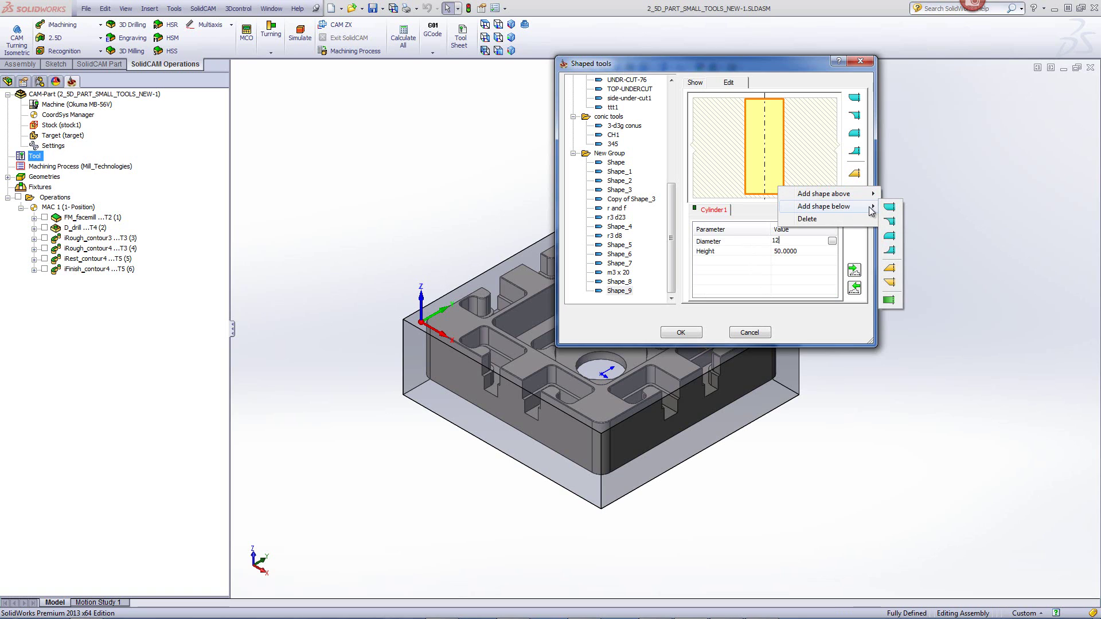
{"action": "left_click", "coordinate": [890, 238]}
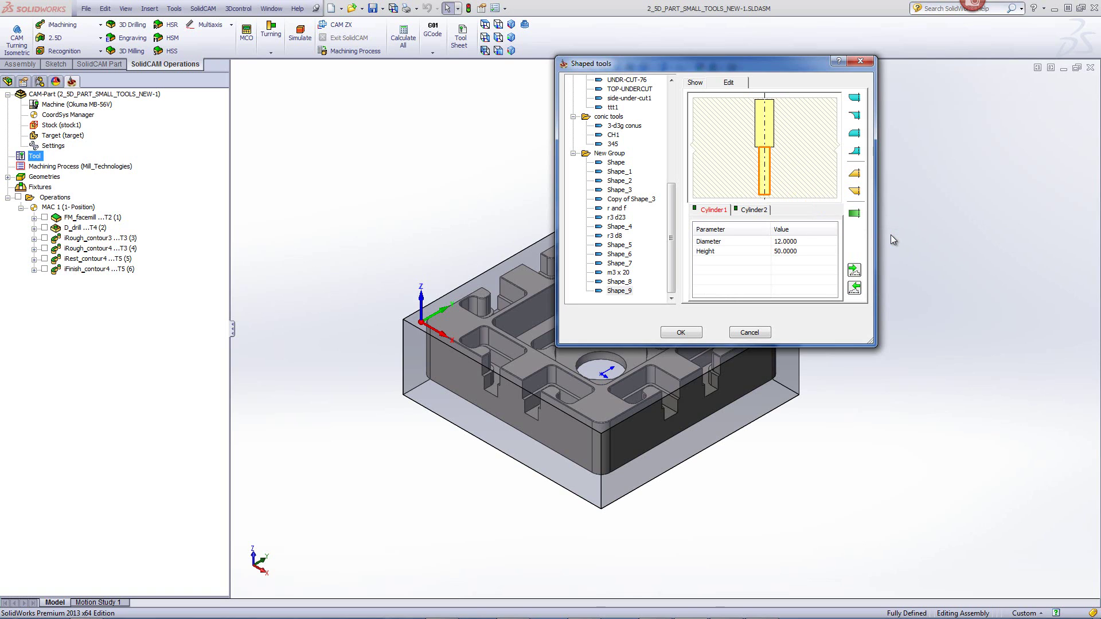
{"action": "left_click", "coordinate": [750, 211]}
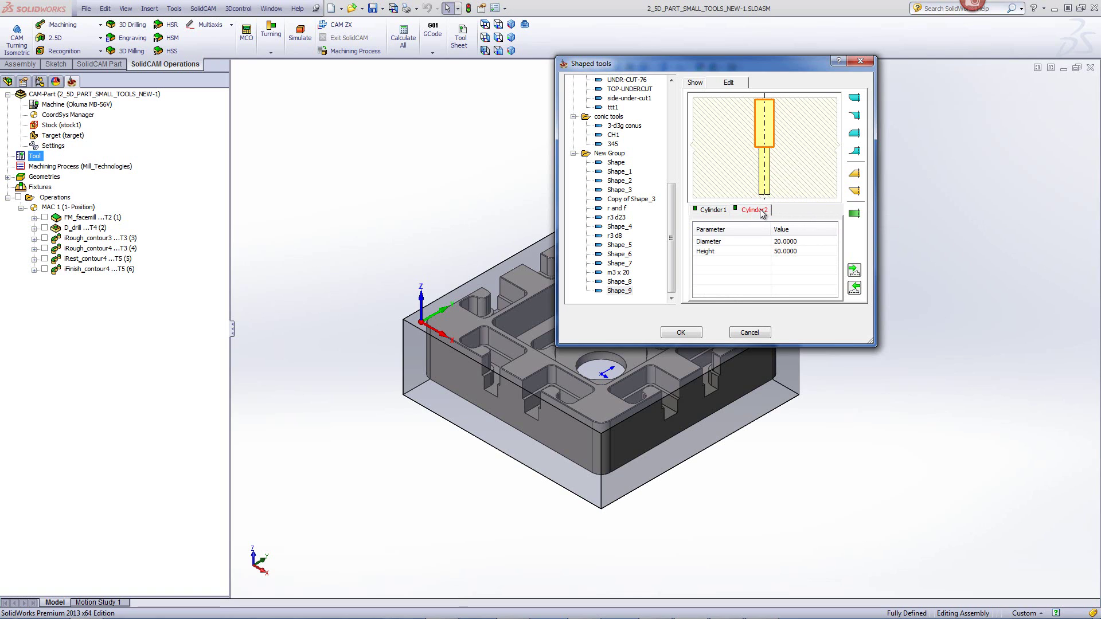
{"action": "left_click", "coordinate": [765, 176]}
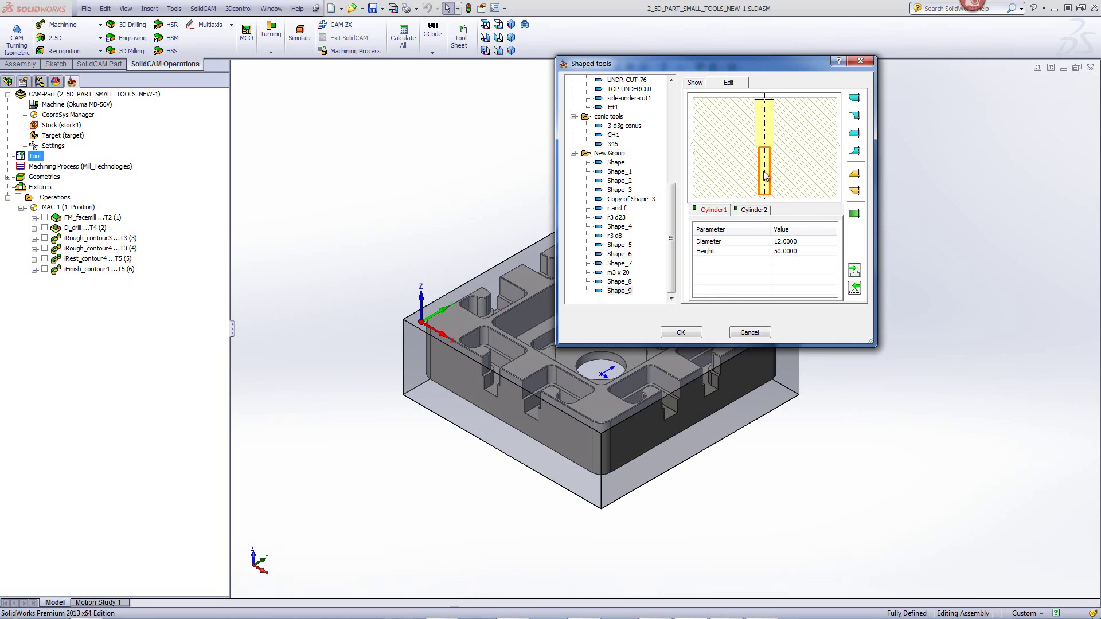
- Delete the upper, 20-diameter cylinder segment from the tool profile
{"action": "left_click", "coordinate": [771, 133]}
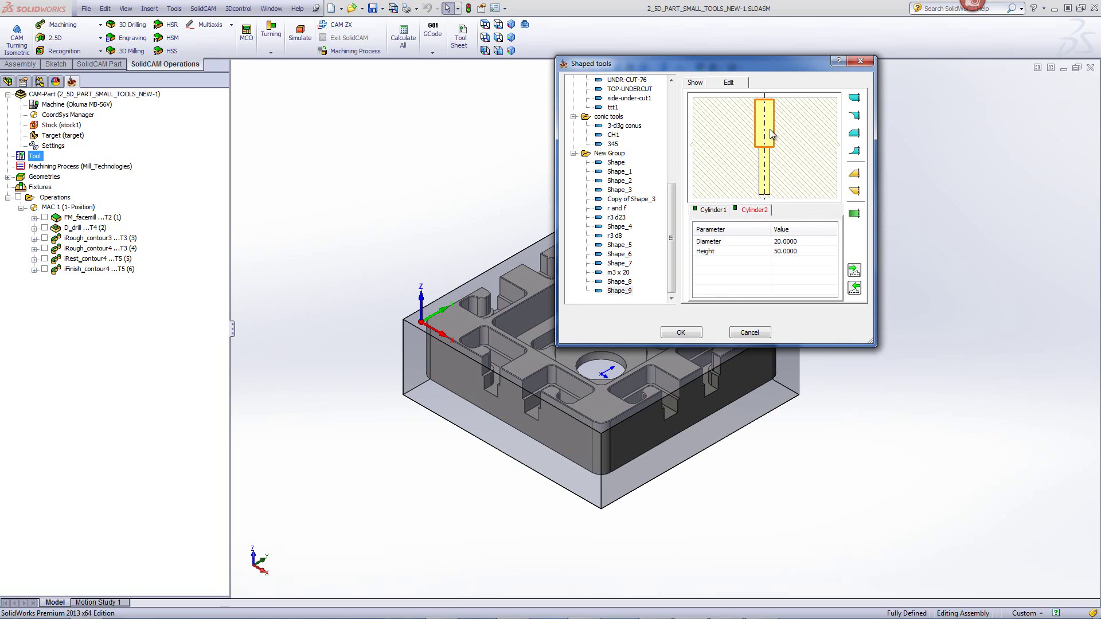
{"action": "right_click", "coordinate": [771, 133]}
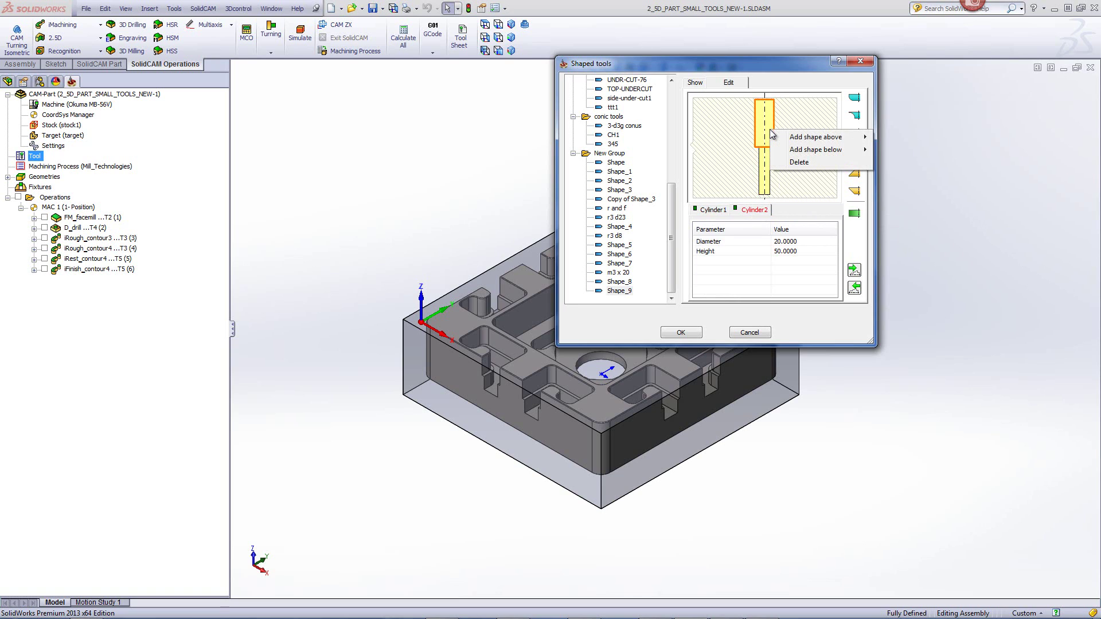
{"action": "left_click", "coordinate": [798, 163]}
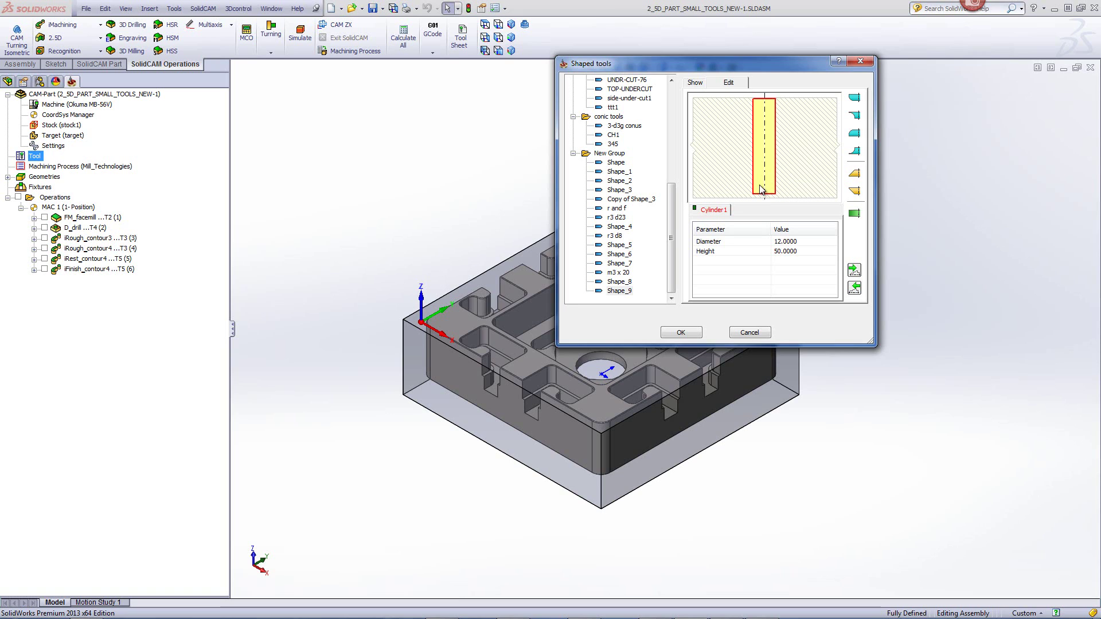
- Add a torus segment below the 12-diameter cylinder, and another cylinder segment below the torus
{"action": "right_click", "coordinate": [769, 181]}
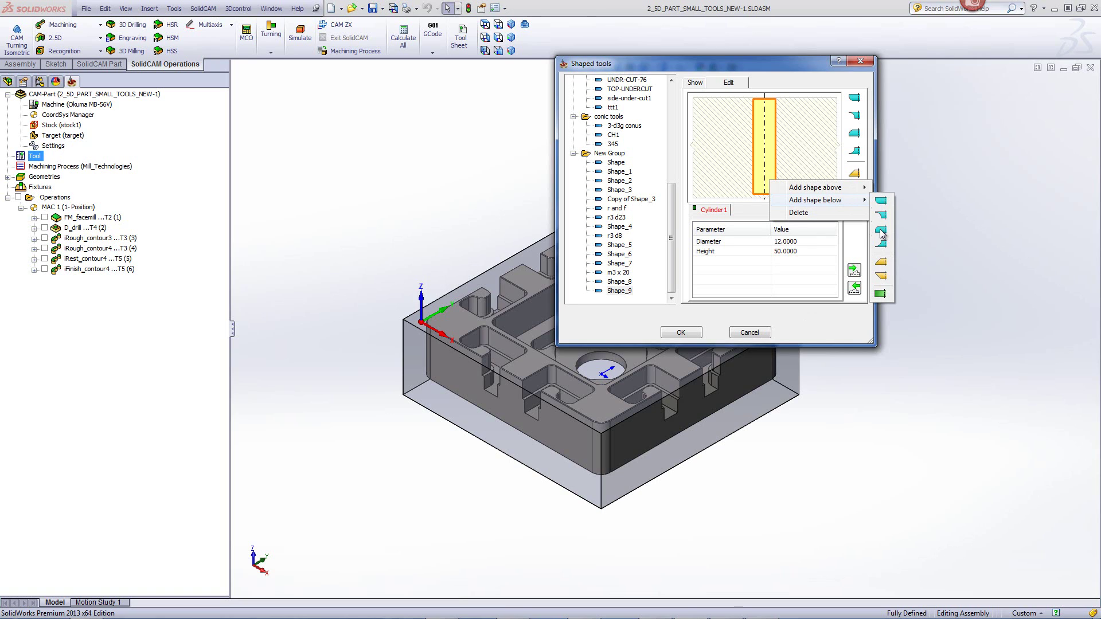
{"action": "left_click", "coordinate": [881, 232]}
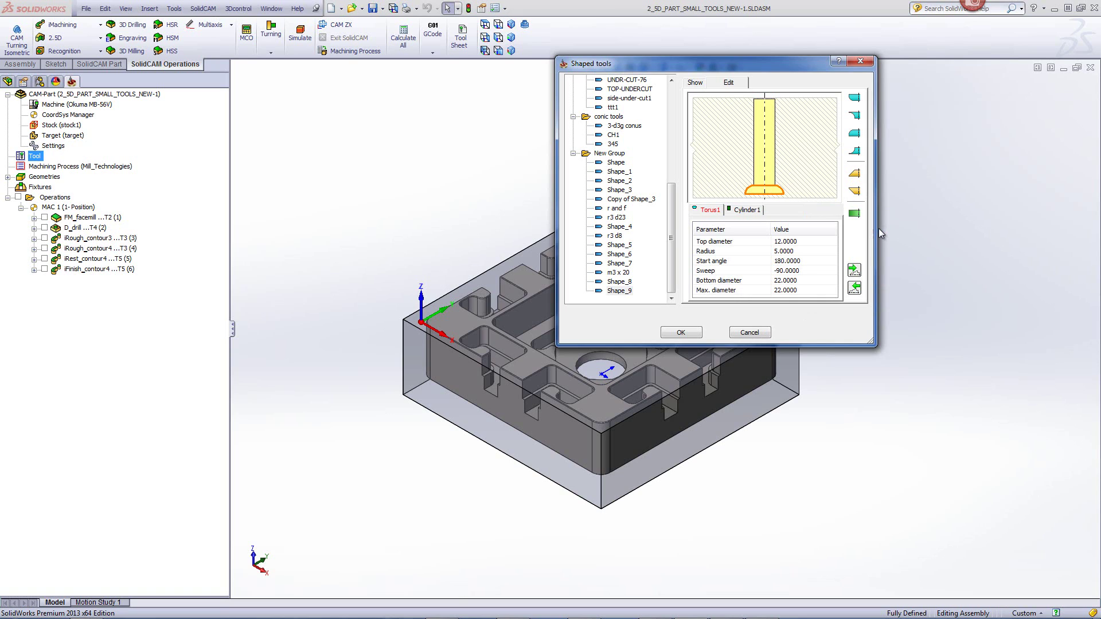
{"action": "right_click", "coordinate": [771, 195]}
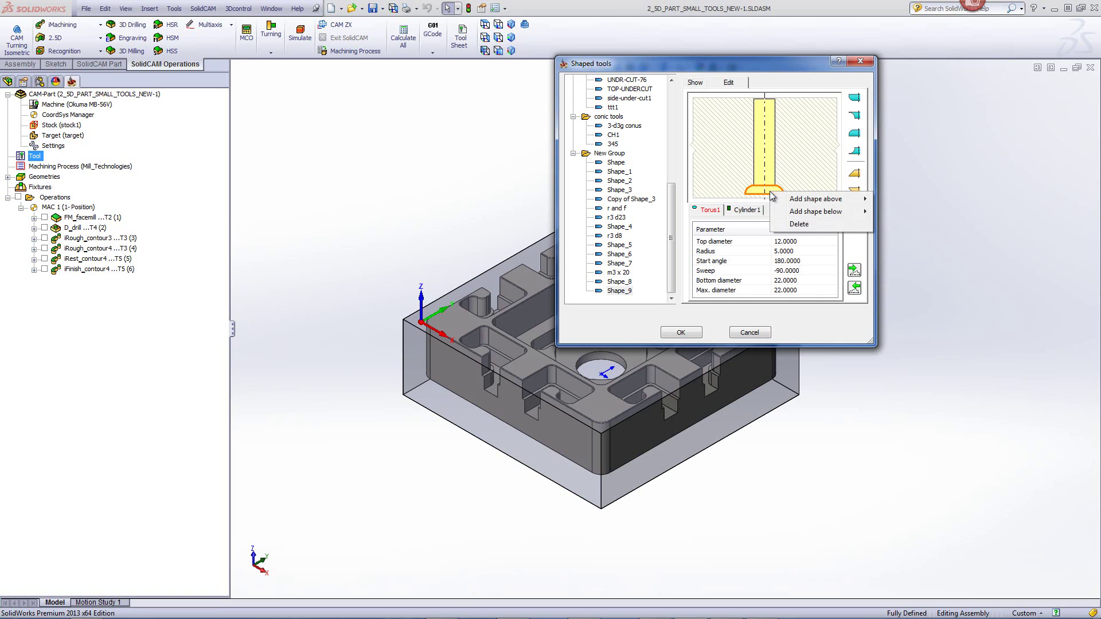
{"action": "mouse_move", "coordinate": [800, 212]}
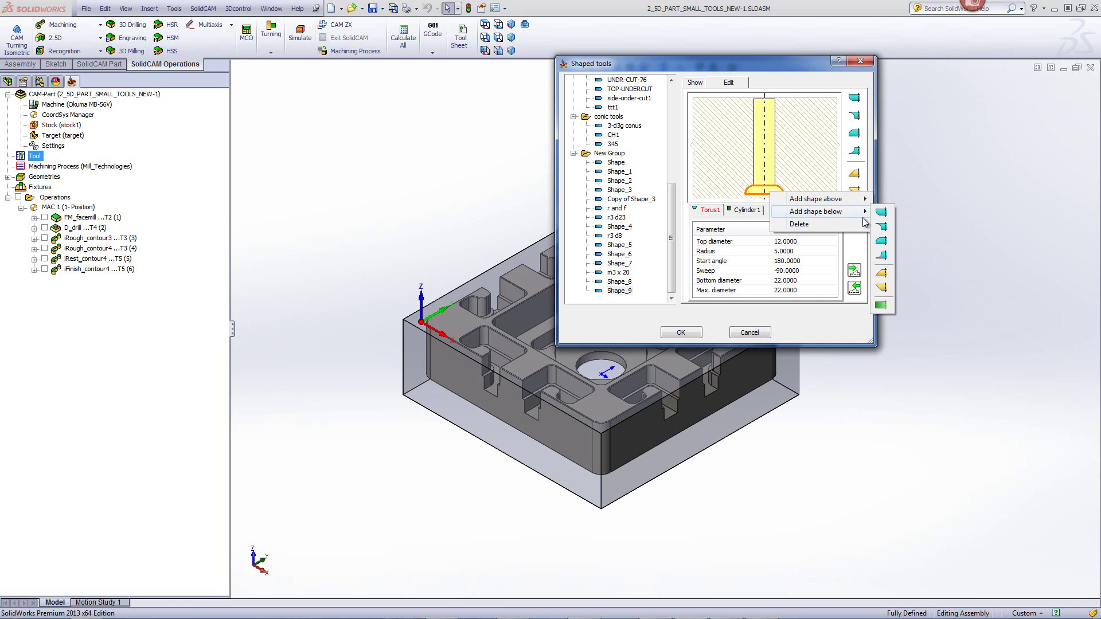
{"action": "left_click", "coordinate": [882, 305]}
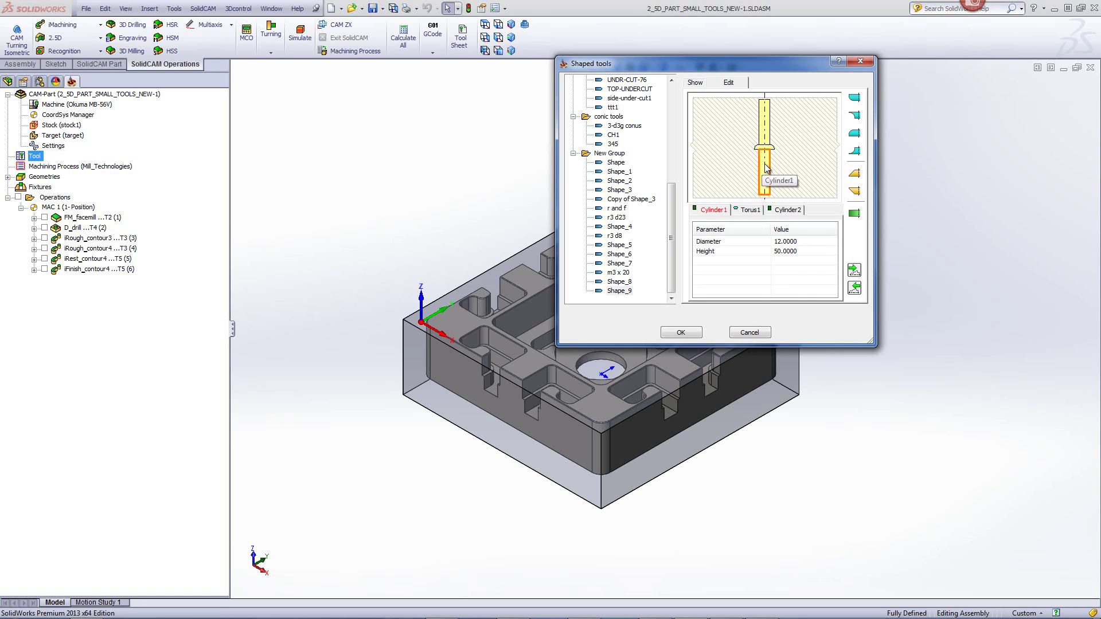
- Set the torus segment's top diameter to 20
{"action": "left_click", "coordinate": [754, 212]}
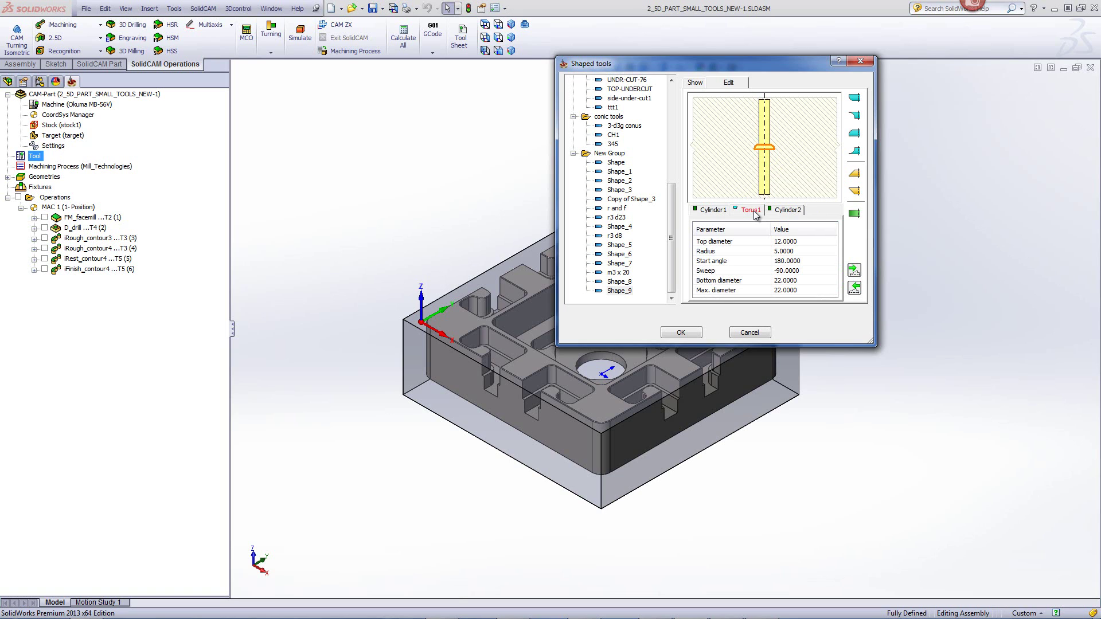
{"action": "left_click", "coordinate": [801, 241]}
{"action": "double_click", "coordinate": [801, 241]}
{"action": "type", "text": "20"}
{"action": "left_click", "coordinate": [793, 252]}
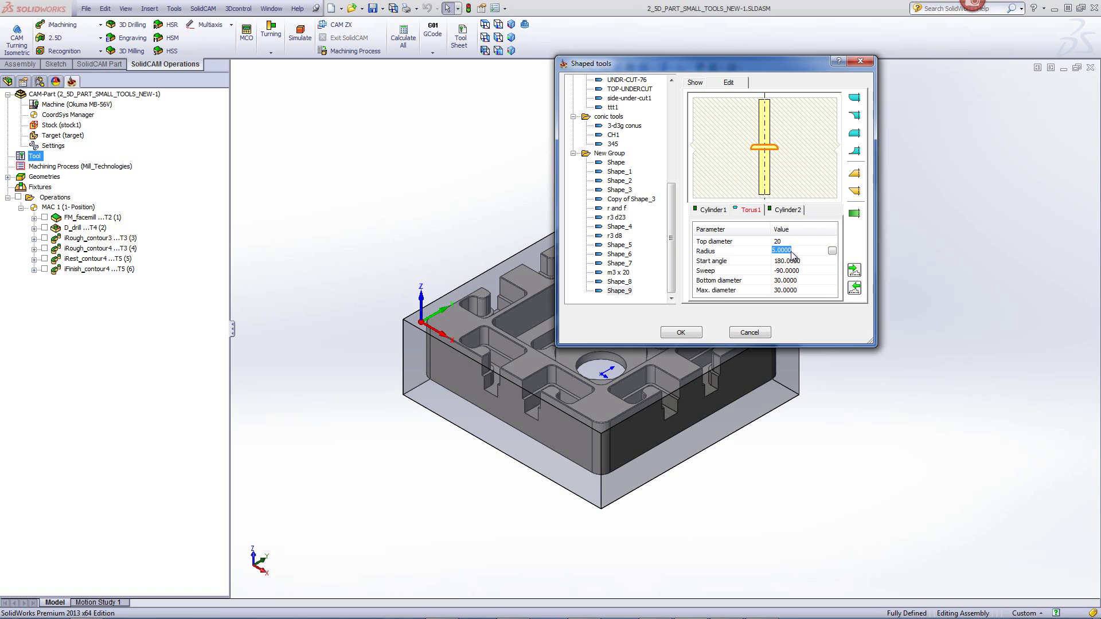
- Set the diameter of the cylinder segment below the torus to 20
{"action": "left_click", "coordinate": [767, 173]}
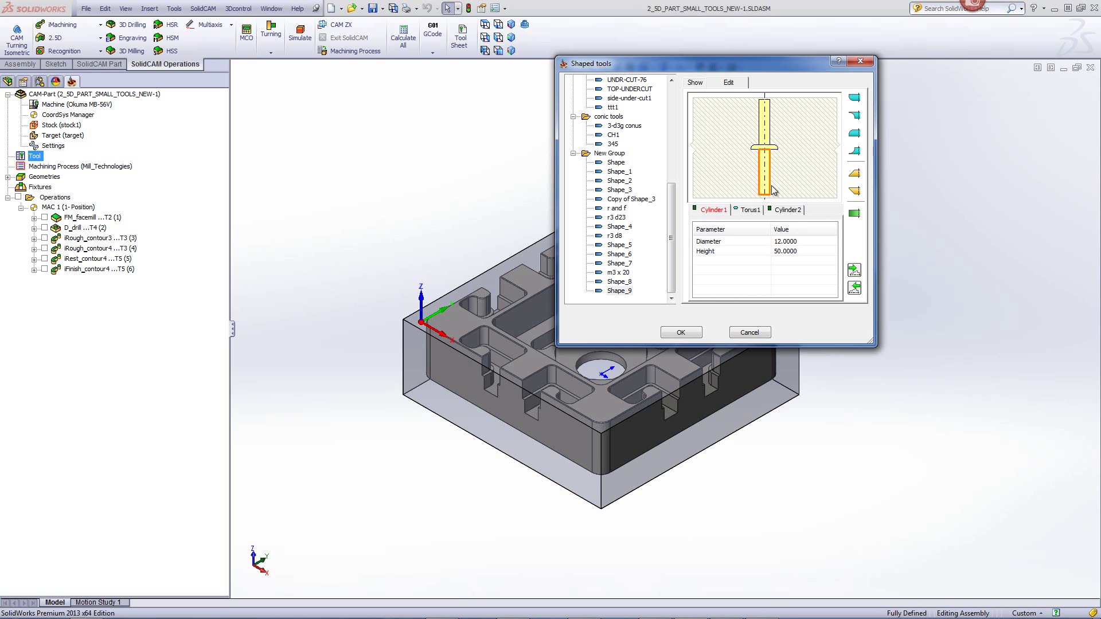
{"action": "left_click", "coordinate": [799, 241]}
{"action": "left_click_drag", "start_coordinate": [800, 241], "coordinate": [746, 244]}
{"action": "type", "text": "20"}
{"action": "left_click", "coordinate": [776, 253]}
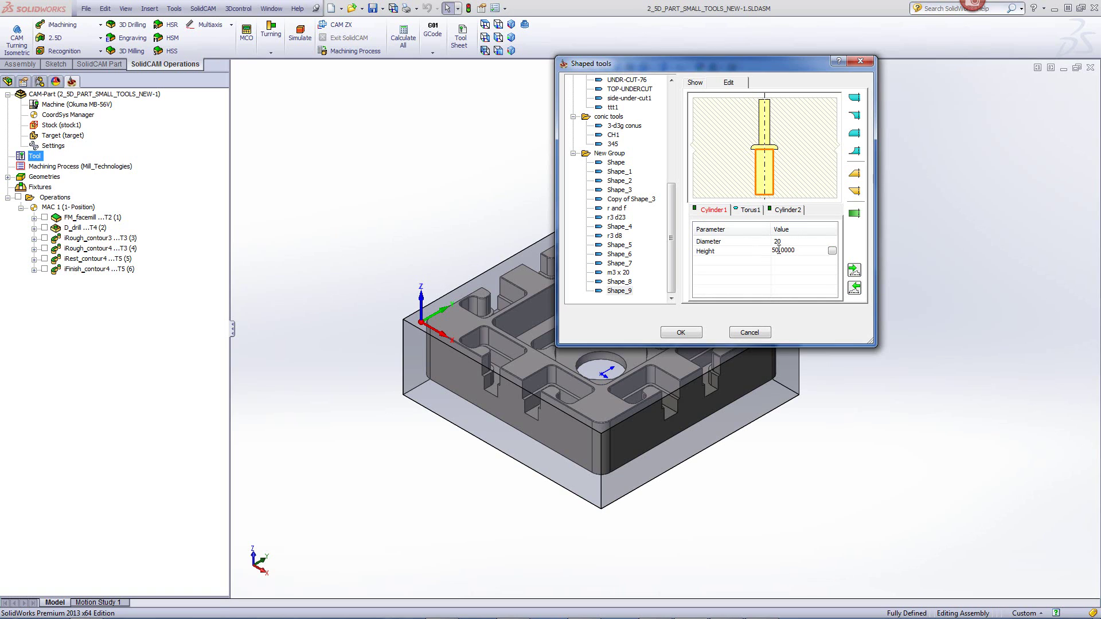
{"action": "key", "text": "Return"}
- Set the bottom cylinder segment's diameter to 25 and its height to 4
{"action": "left_click", "coordinate": [787, 240]}
{"action": "type", "text": "25"}
{"action": "left_click", "coordinate": [784, 254]}
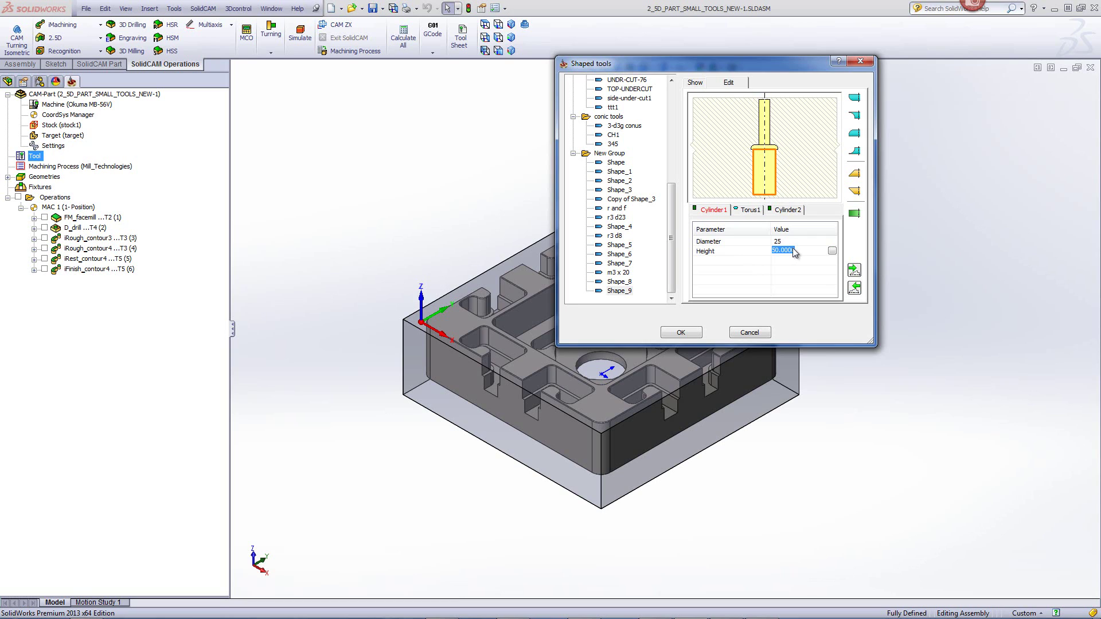
{"action": "type", "text": "4"}
{"action": "left_click", "coordinate": [789, 241]}
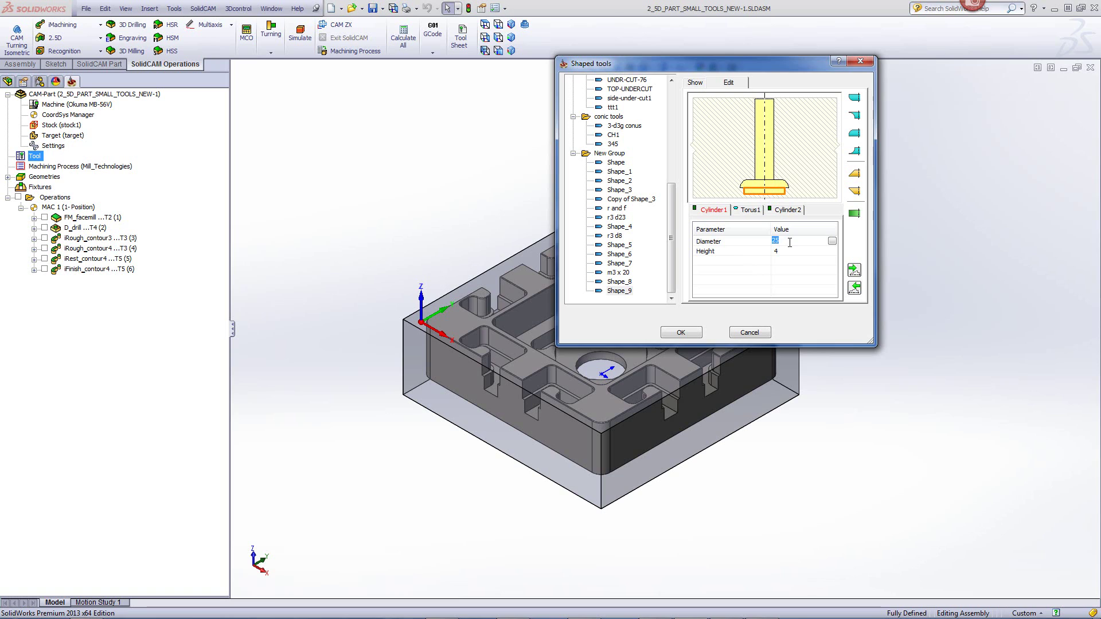
- Set the torus segment's bottom diameter to 25 to match the cylinder below it
{"action": "left_click", "coordinate": [777, 187]}
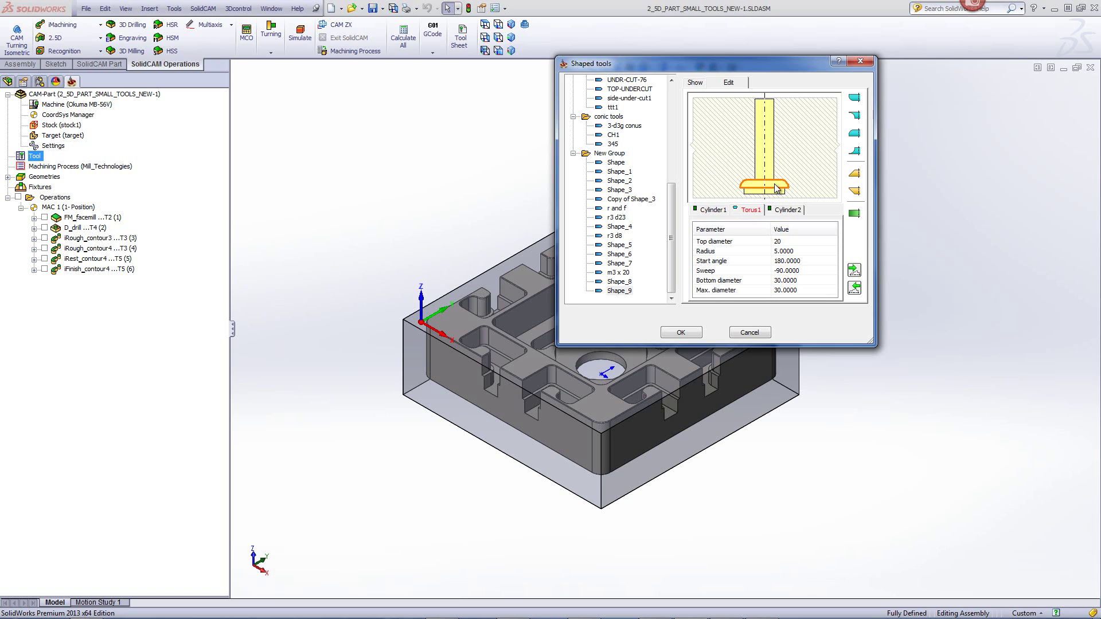
{"action": "left_click", "coordinate": [787, 242]}
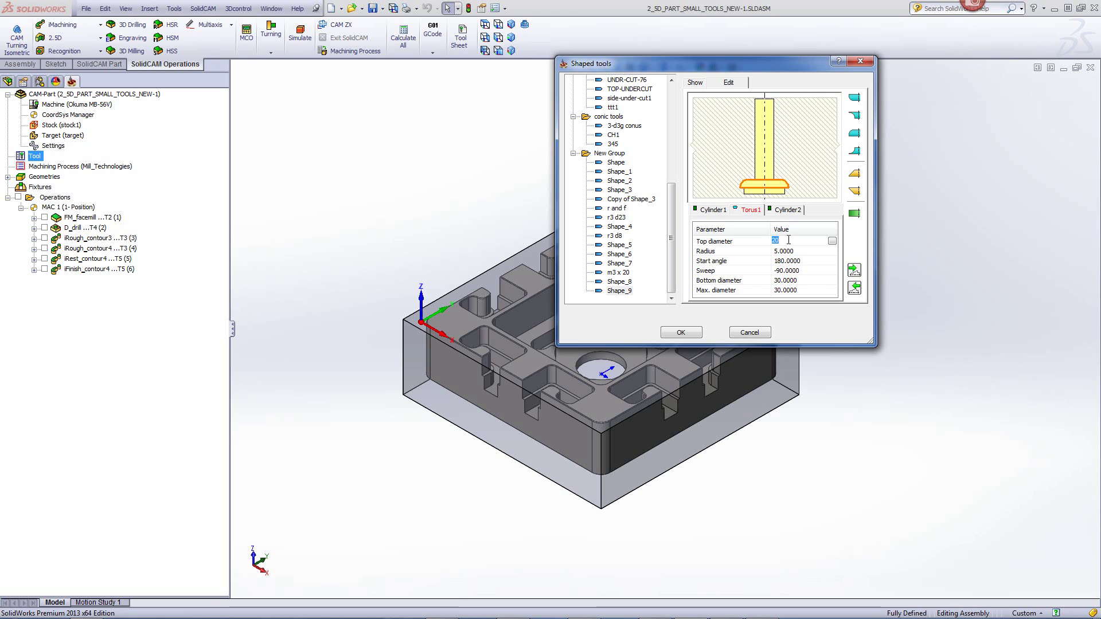
{"action": "left_click", "coordinate": [796, 281]}
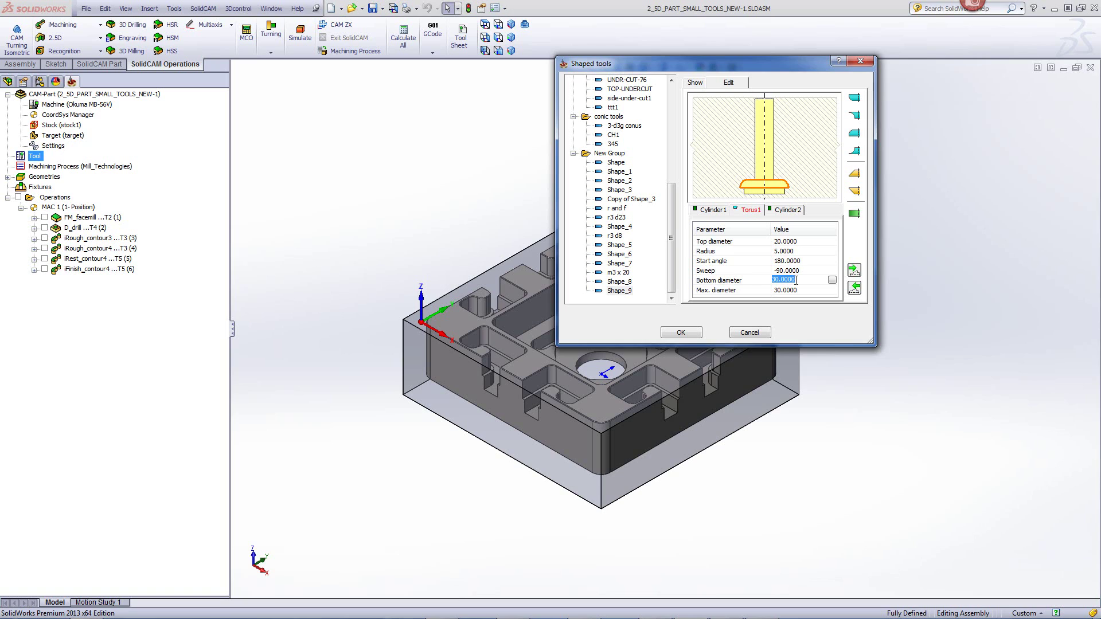
{"action": "type", "text": "25"}
{"action": "left_click", "coordinate": [798, 252]}
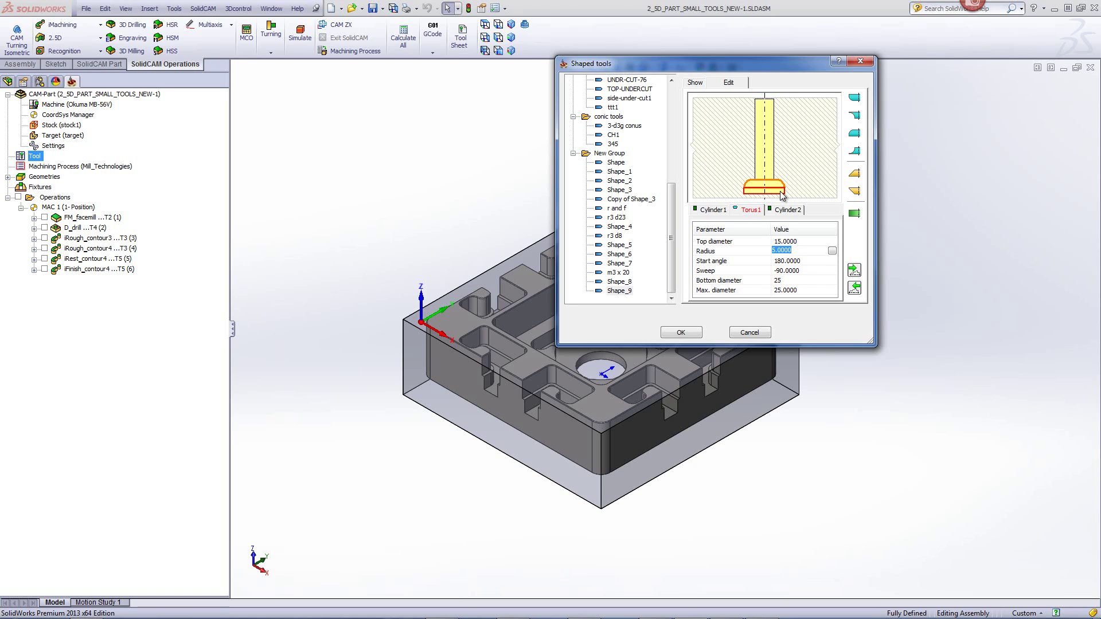
{"action": "left_click", "coordinate": [802, 242]}
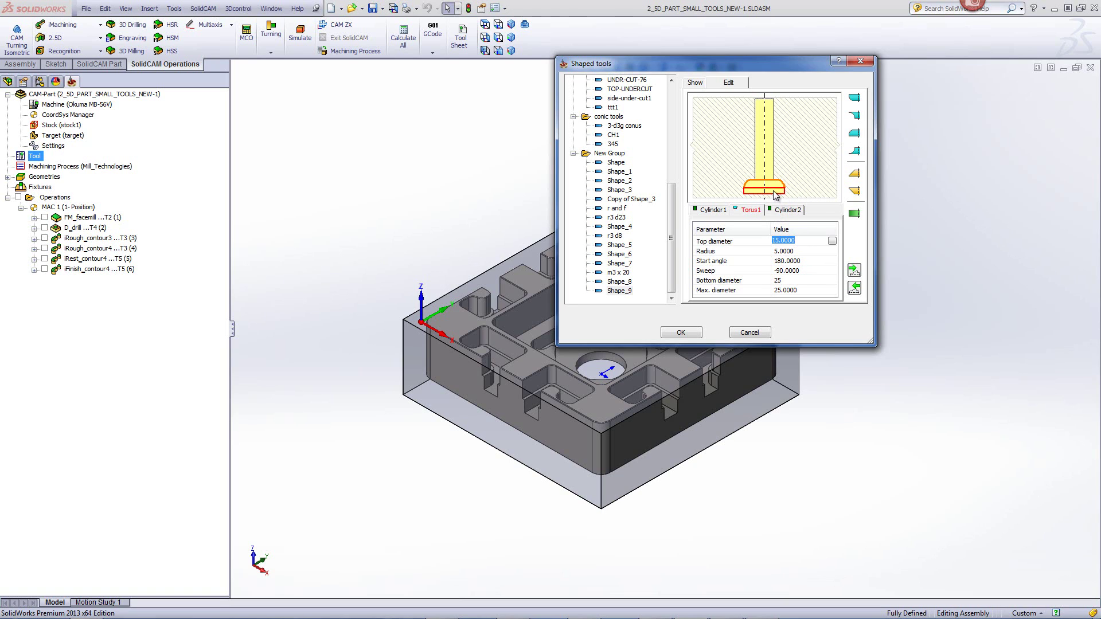
- Add a torus segment below the bottom cylinder segment of the shaped tool
{"action": "left_click", "coordinate": [777, 192]}
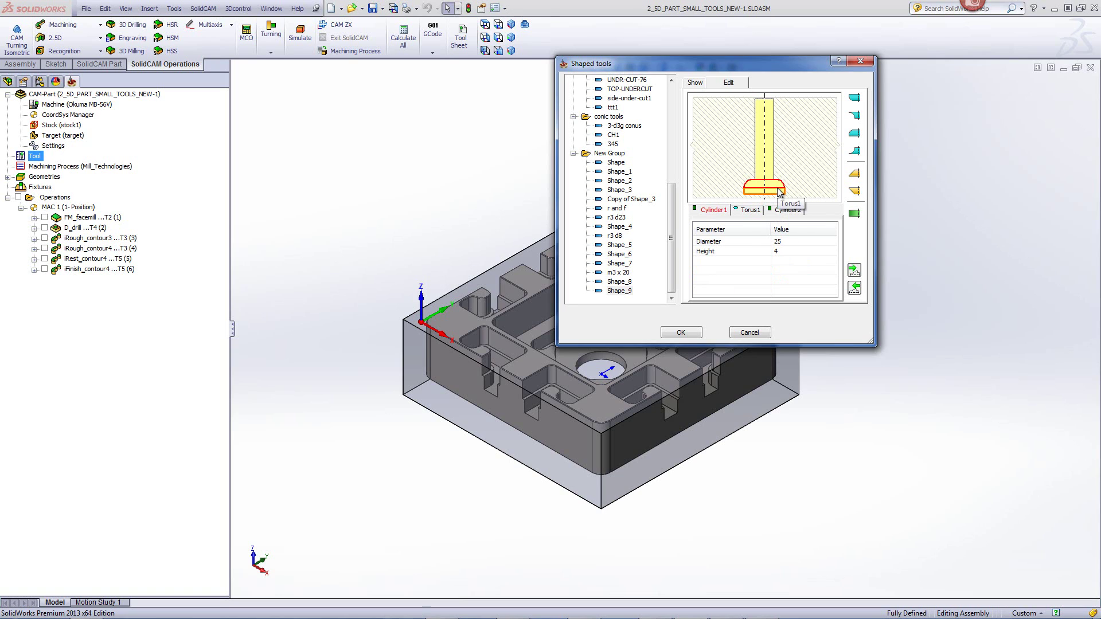
{"action": "right_click", "coordinate": [777, 193]}
{"action": "mouse_move", "coordinate": [834, 213]}
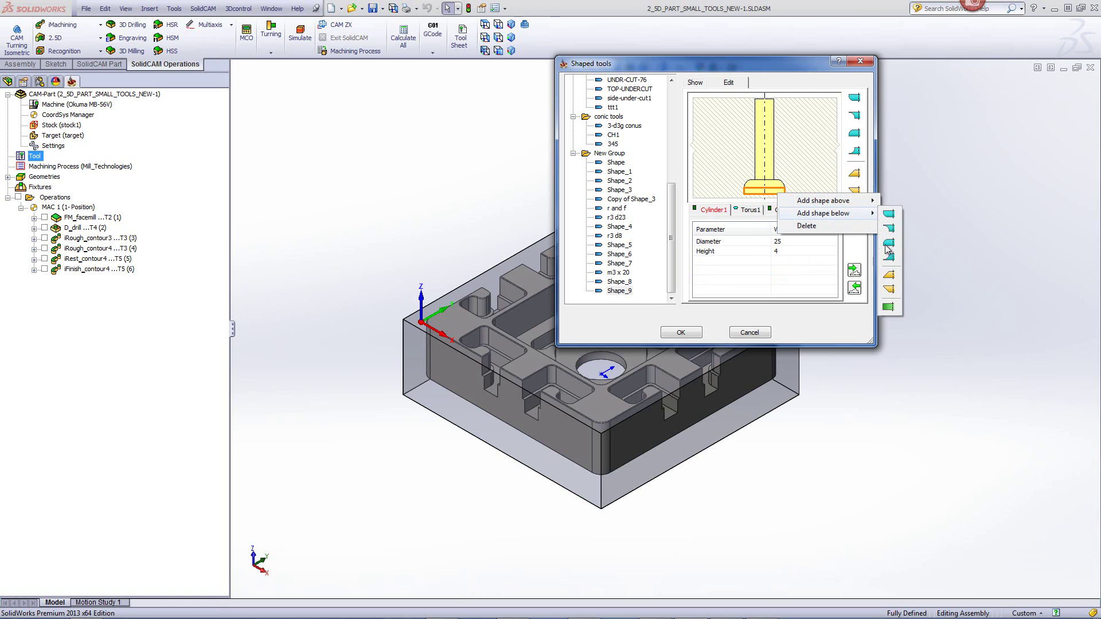
{"action": "left_click", "coordinate": [889, 213]}
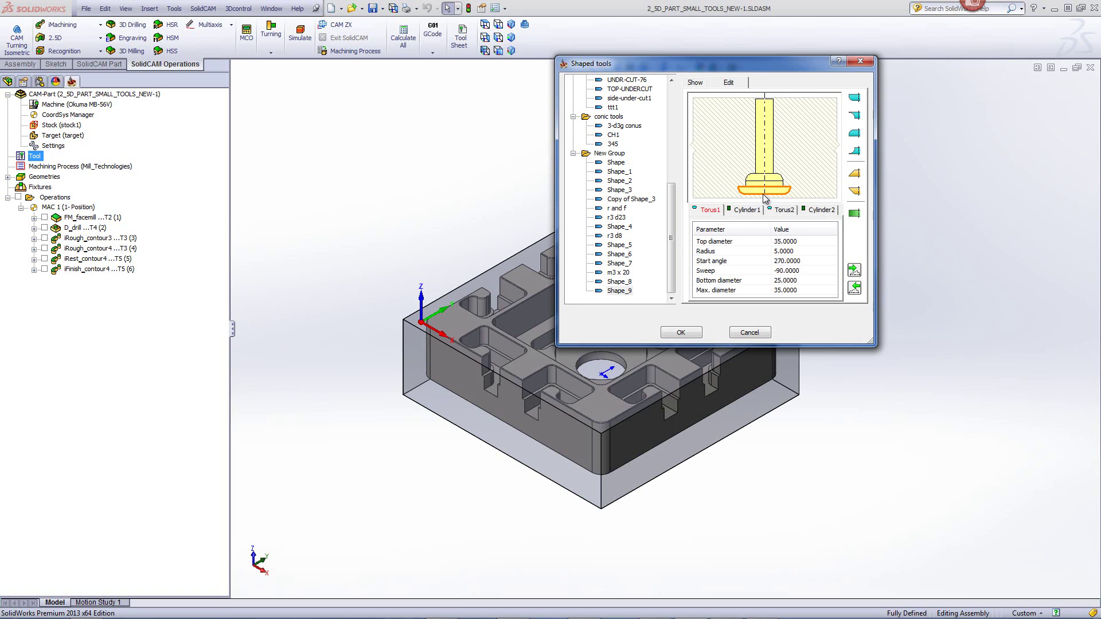
- Set the new bottom torus segment's top diameter to 25 and discard the shaped tool definition
{"action": "left_click", "coordinate": [785, 241]}
{"action": "double_click", "coordinate": [796, 241]}
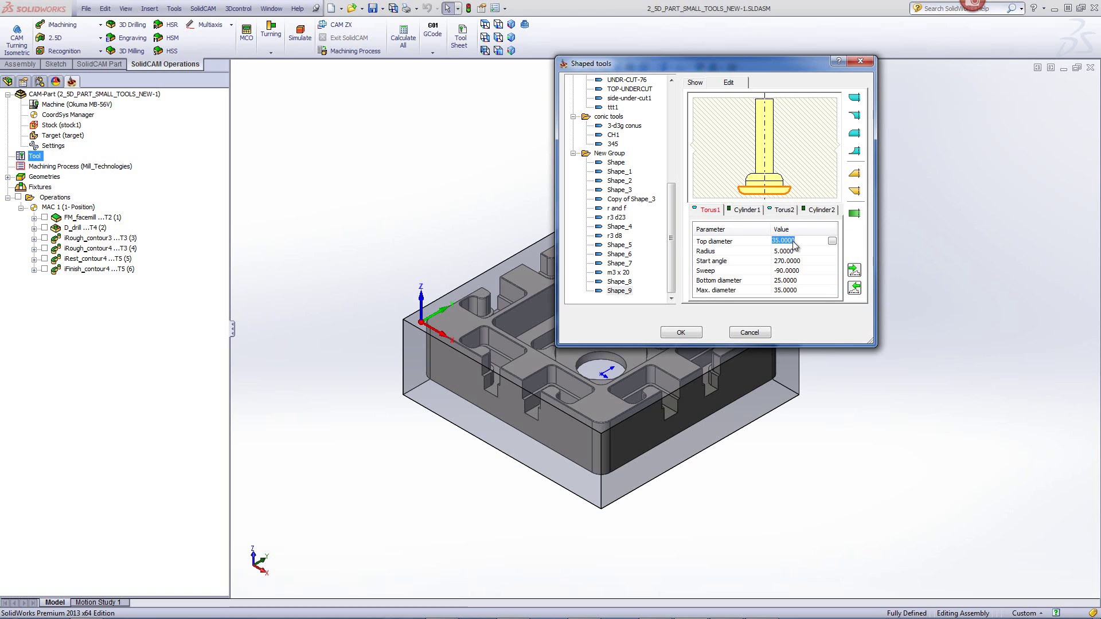
{"action": "type", "text": "25"}
{"action": "left_click", "coordinate": [793, 251]}
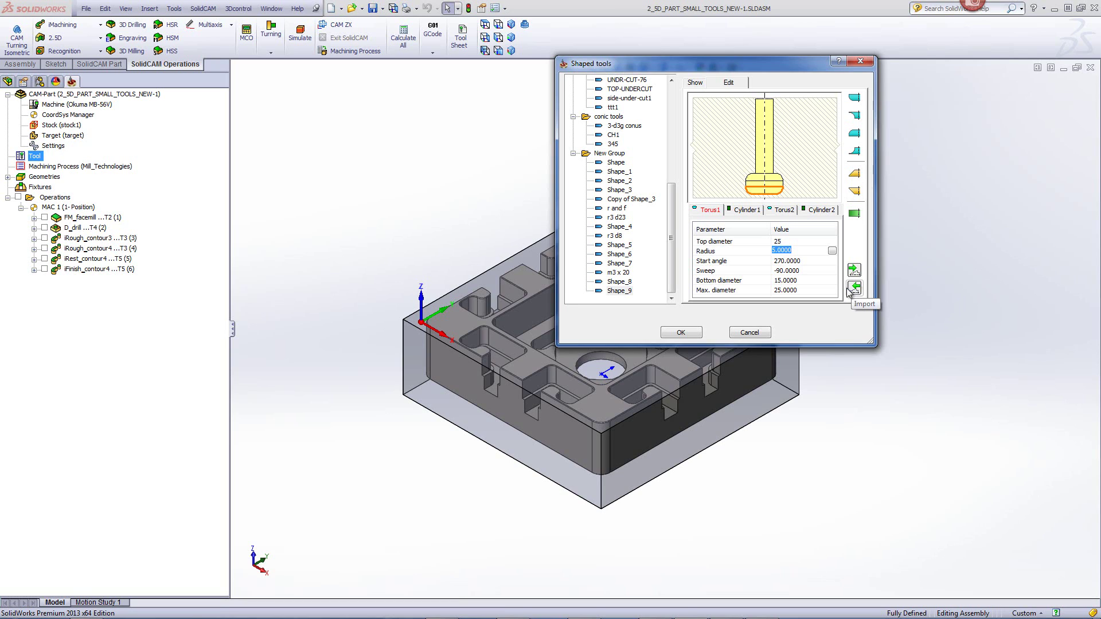
{"action": "left_click", "coordinate": [740, 334]}
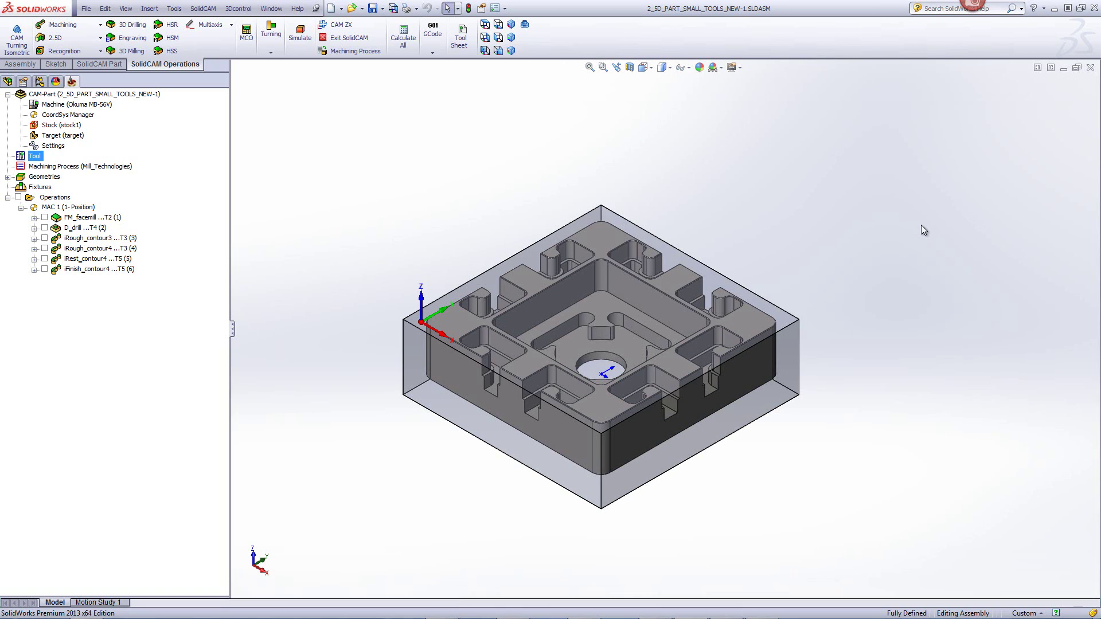
- Close the current CAM-Part and open the recent CAM-Part Complete_Mill-Turn_Part.PRT
{"action": "left_click", "coordinate": [1090, 67]}
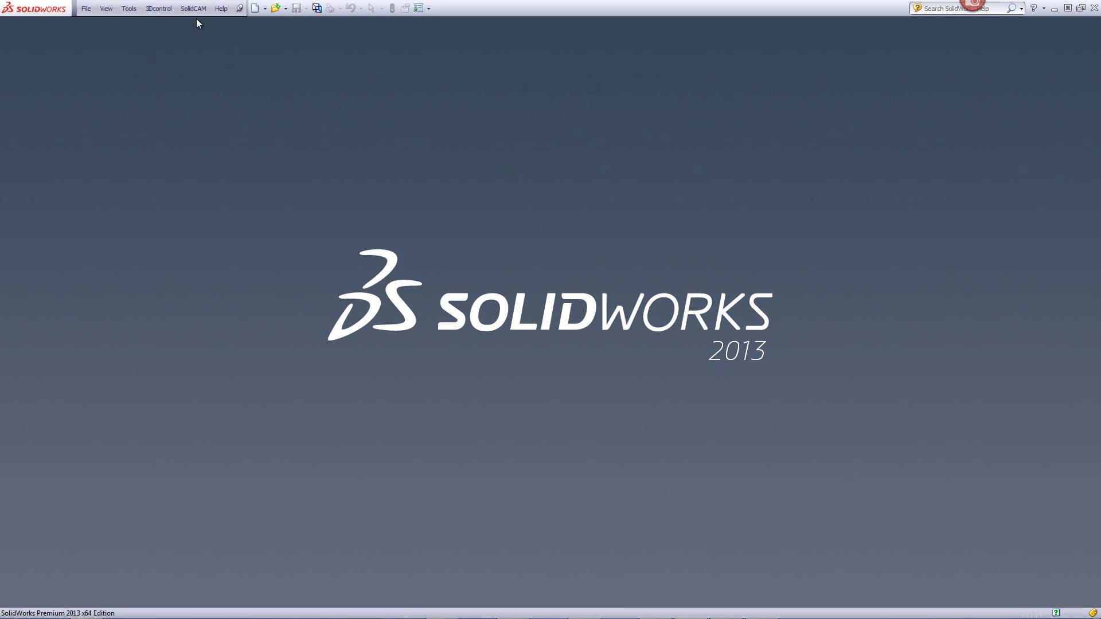
{"action": "left_click", "coordinate": [193, 9]}
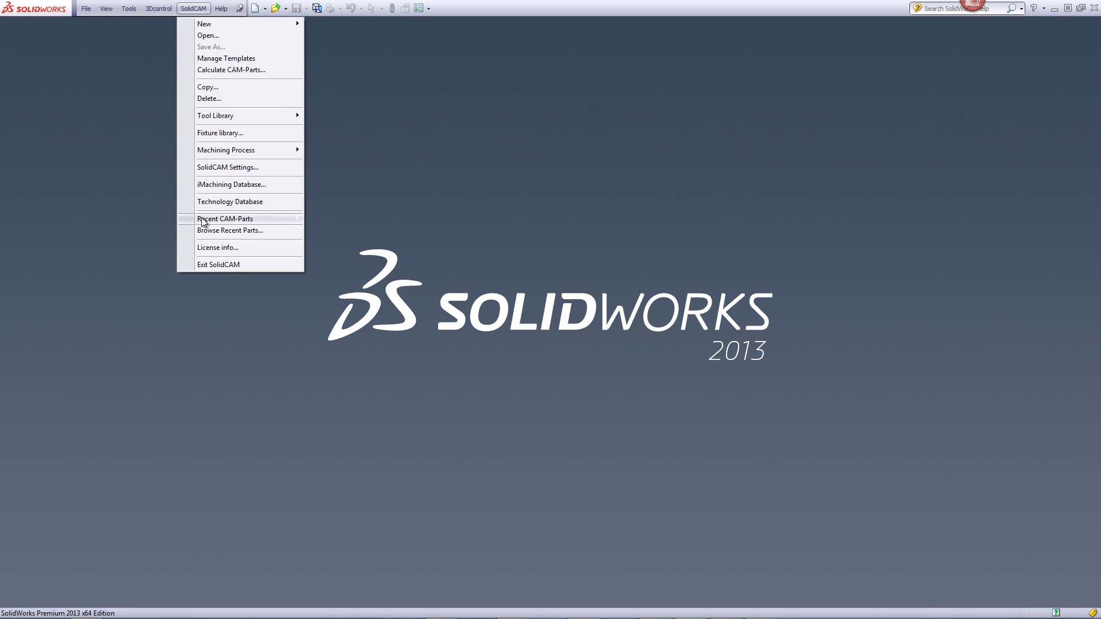
{"action": "mouse_move", "coordinate": [202, 220]}
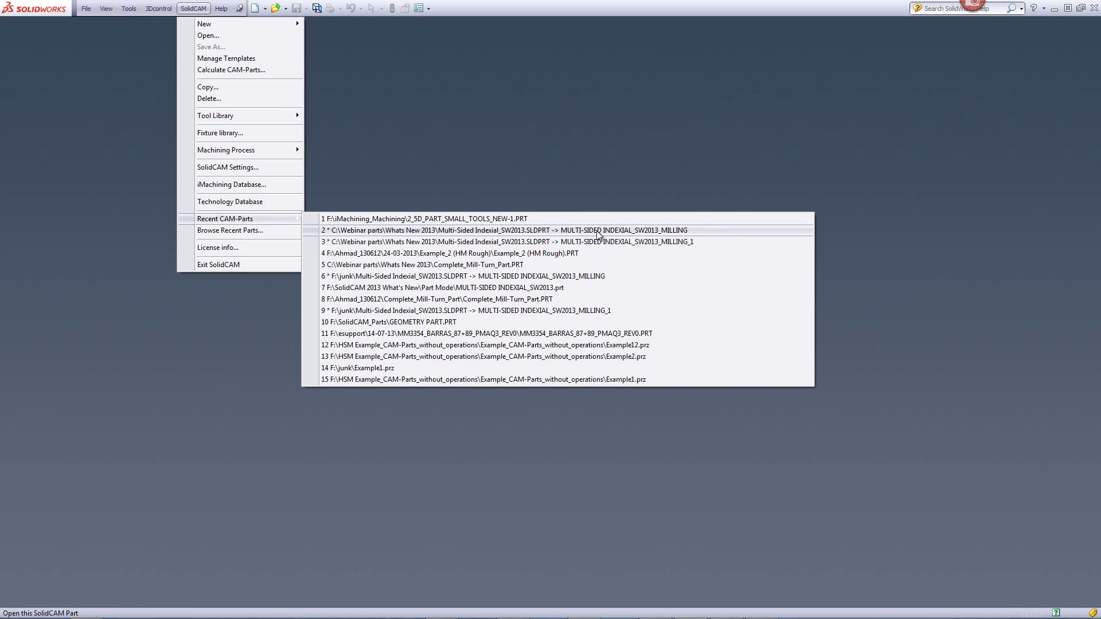
{"action": "left_click", "coordinate": [492, 265]}
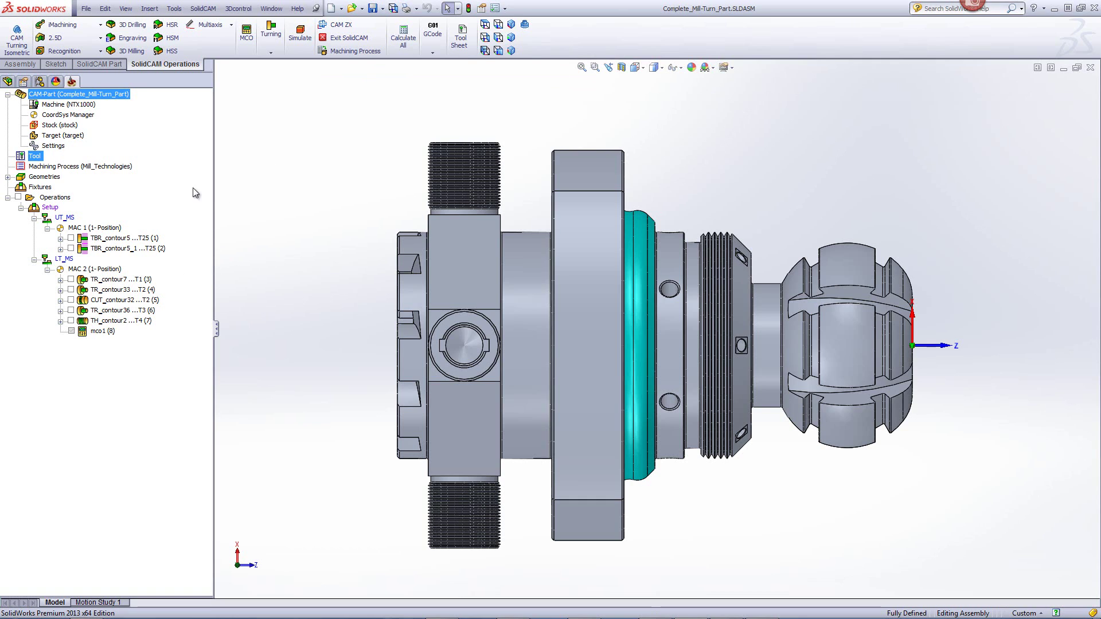
- Open the balanced rough operation TBR_contour5 for editing, then save and calculate it
{"action": "right_click", "coordinate": [127, 240]}
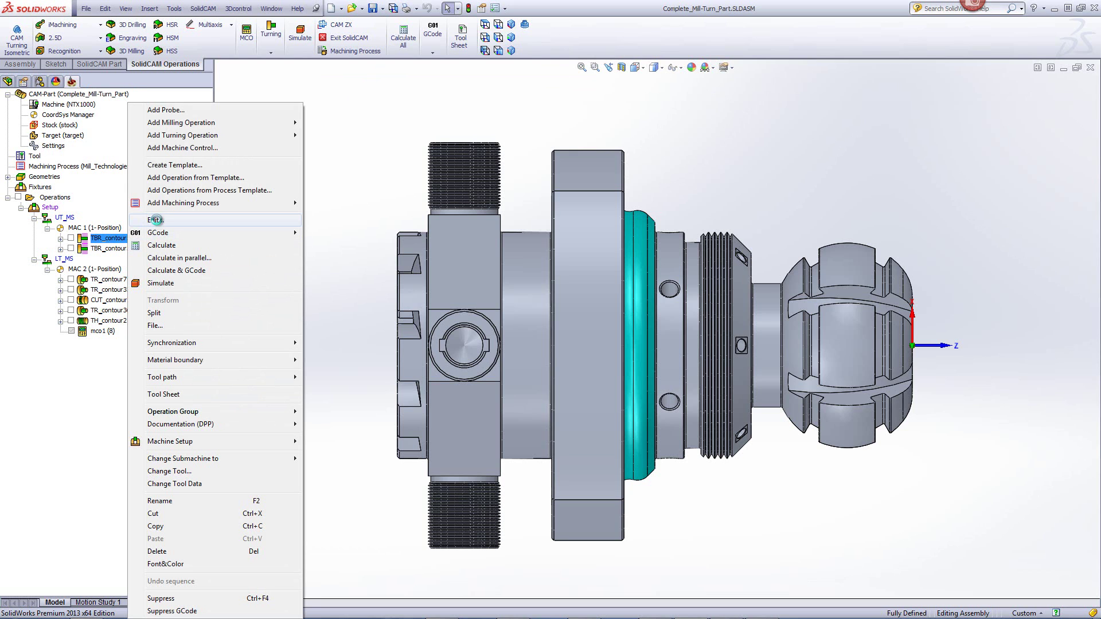
{"action": "left_click", "coordinate": [155, 221]}
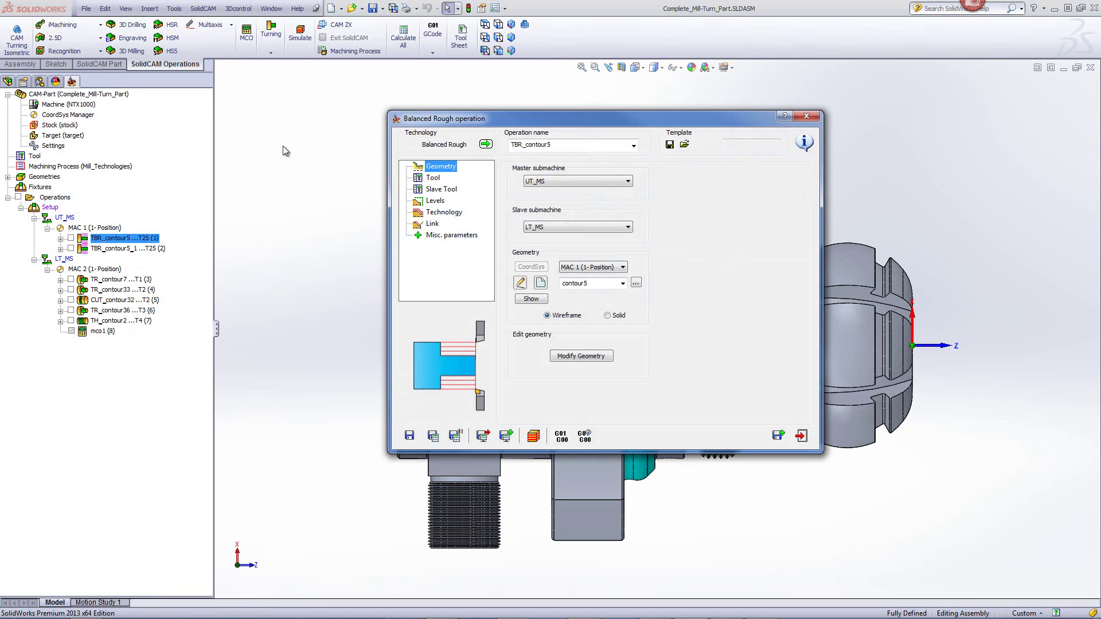
{"action": "left_click_drag", "start_coordinate": [578, 117], "coordinate": [676, 71]}
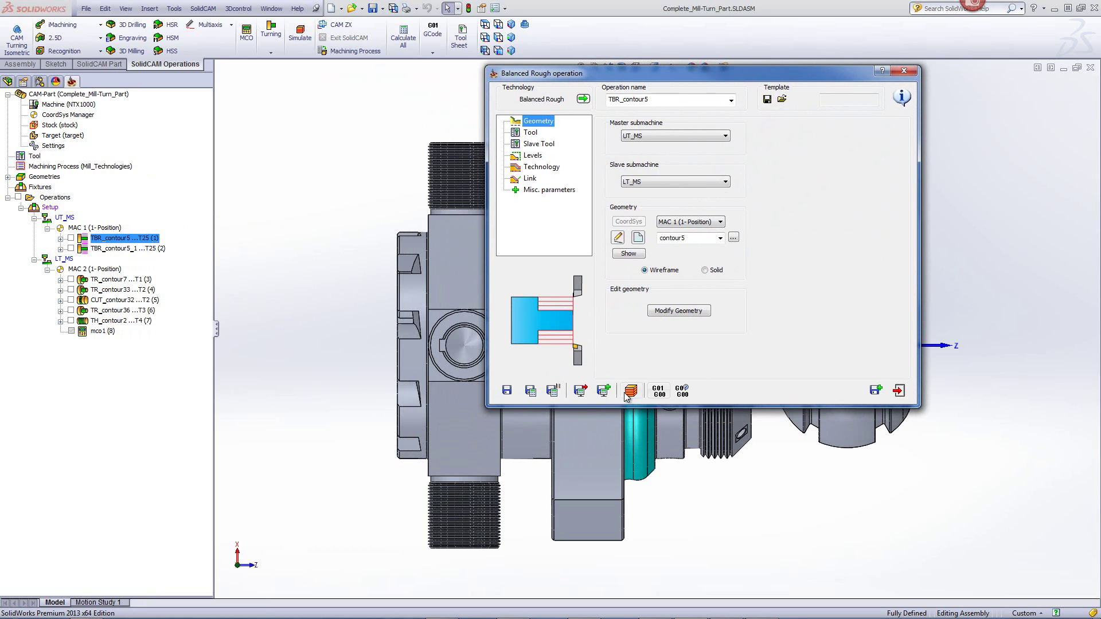
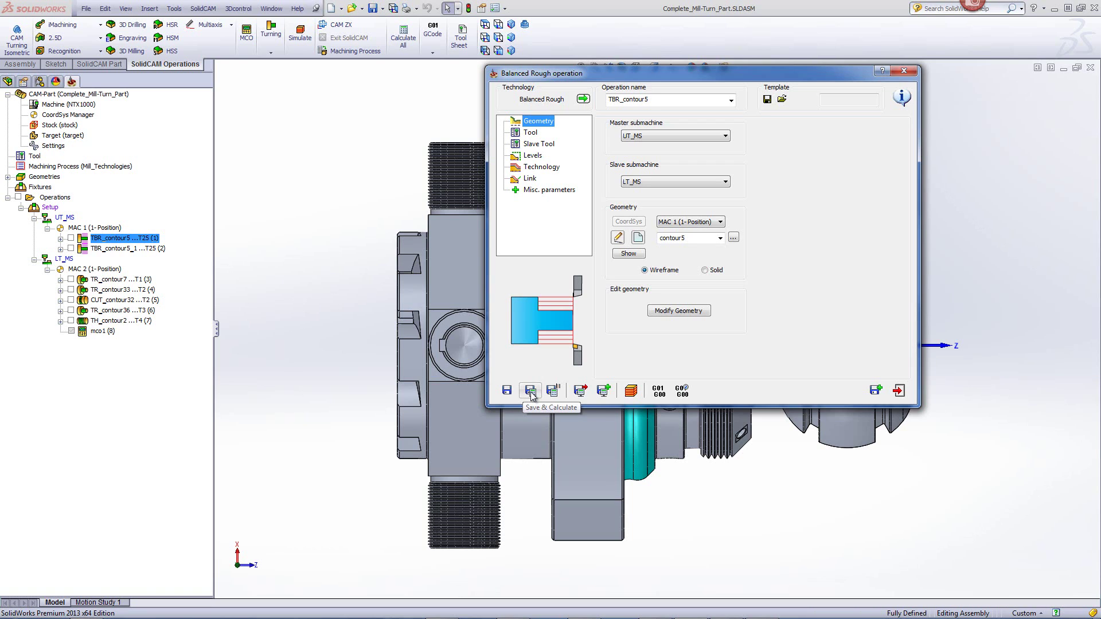
{"action": "left_click", "coordinate": [531, 394]}
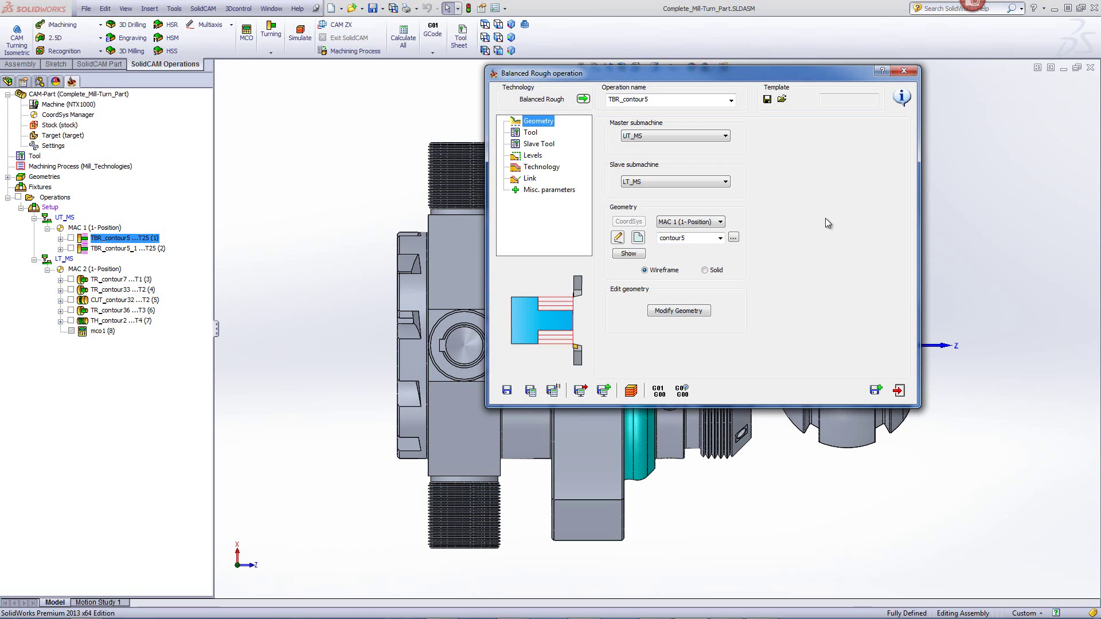
- Set the rough step down value of TBR_contour5 to 2, then save and calculate the operation
{"action": "left_click", "coordinate": [541, 168]}
{"action": "left_click", "coordinate": [640, 123]}
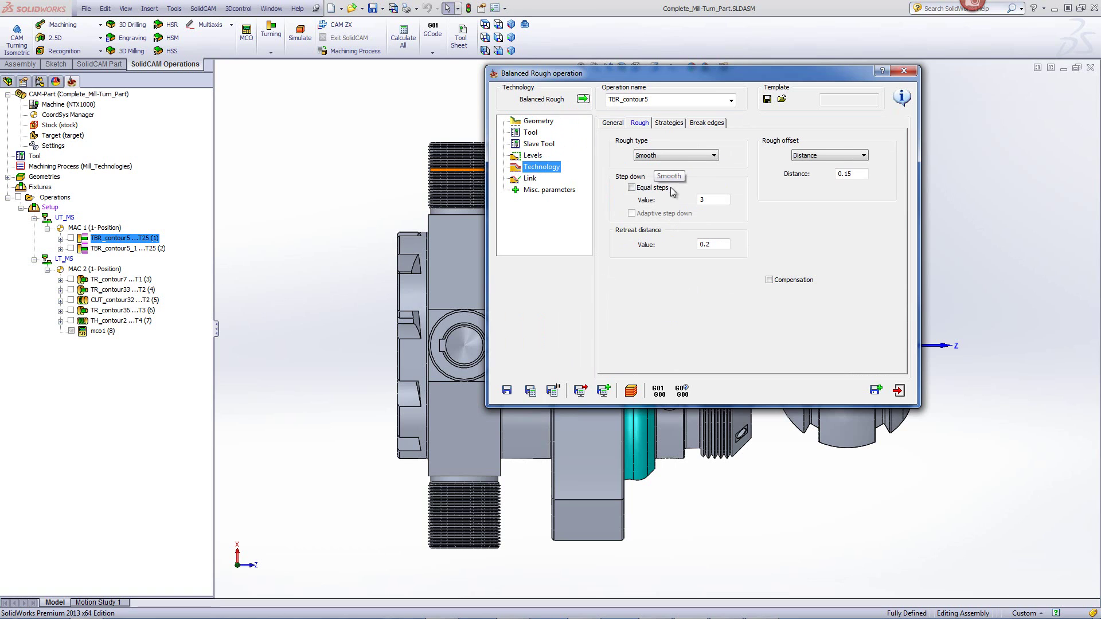
{"action": "double_click", "coordinate": [714, 199]}
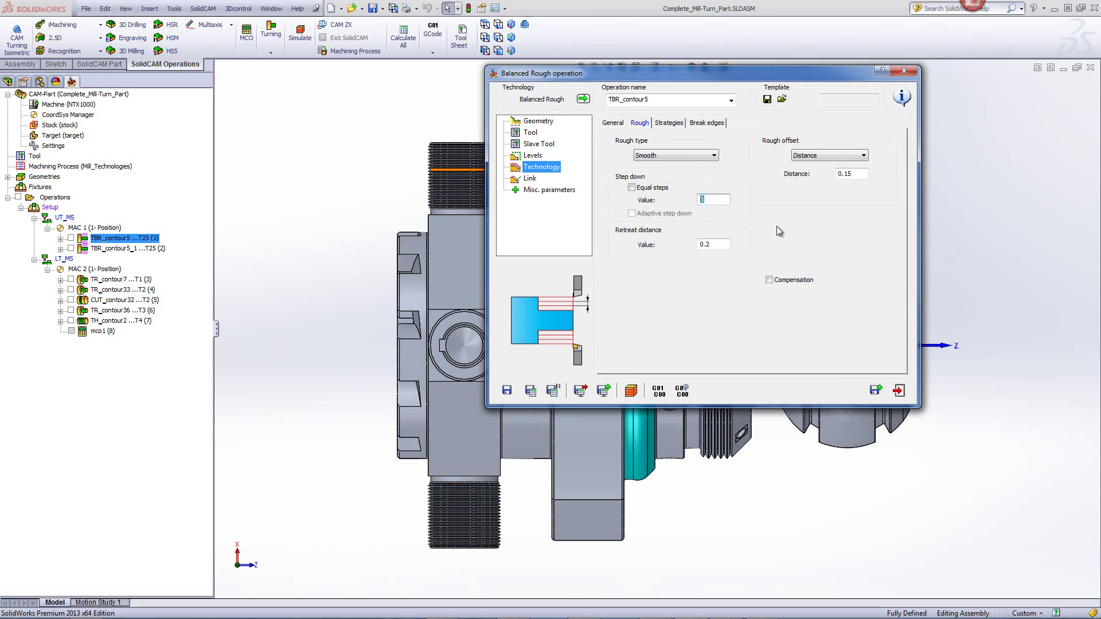
{"action": "type", "text": "2"}
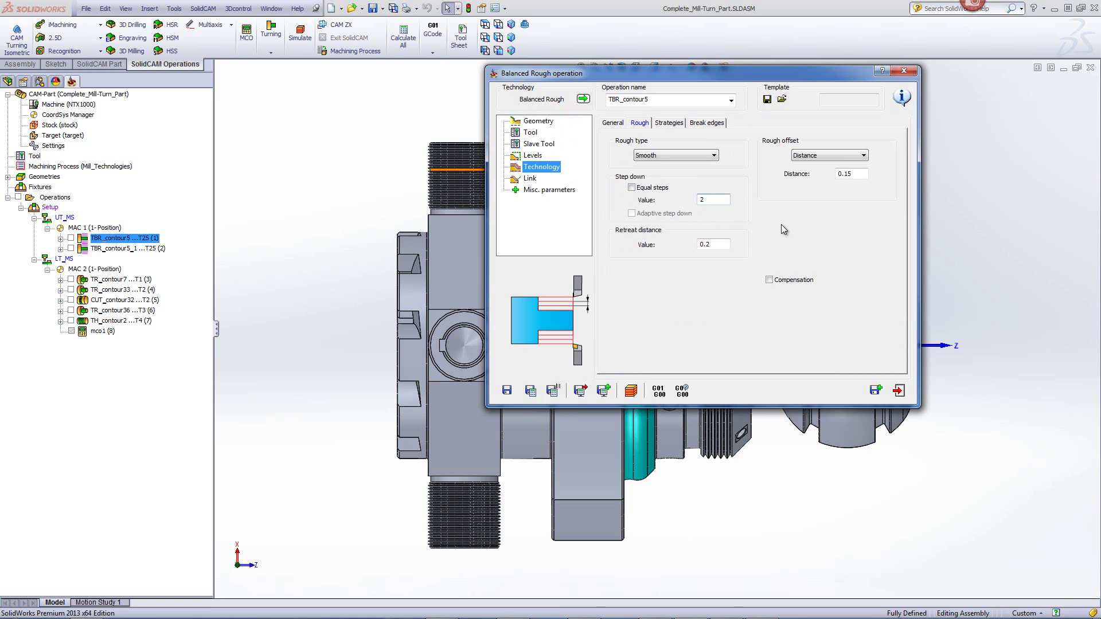
{"action": "left_click", "coordinate": [532, 396]}
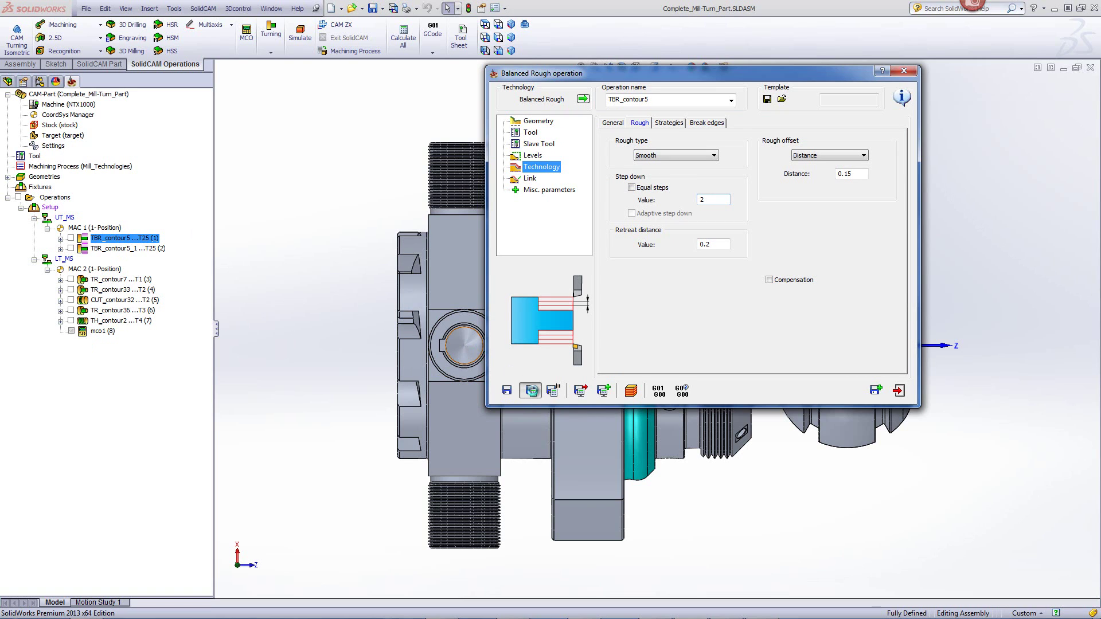
{"action": "left_click", "coordinate": [531, 391]}
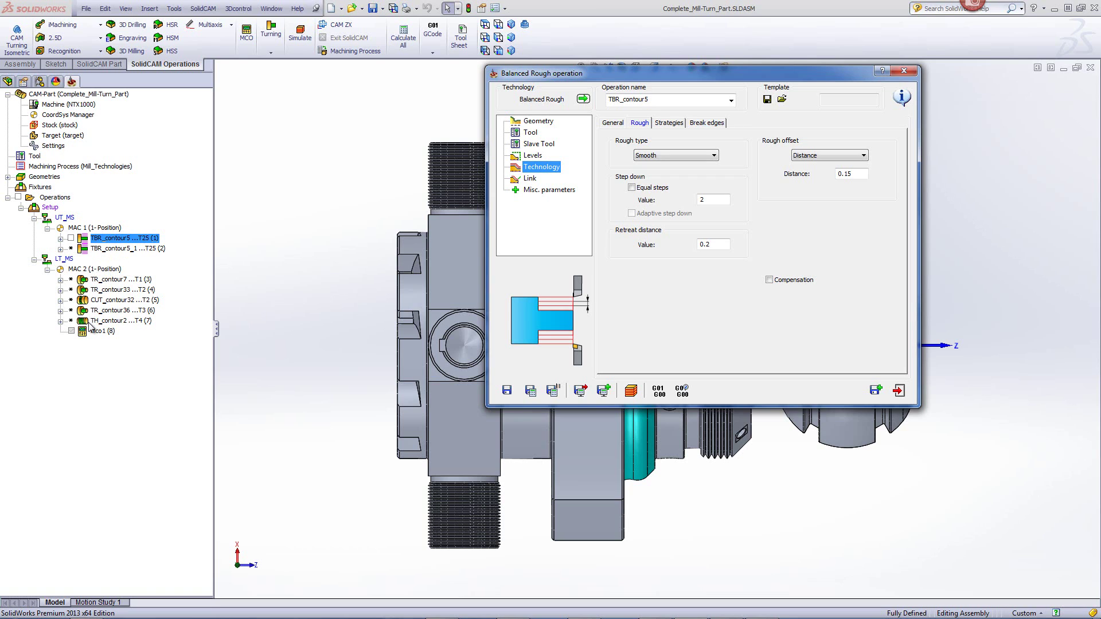
- Set the TBR_contour5 step down value to 2.5, save and recalculate the operation, and close its settings
{"action": "double_click", "coordinate": [703, 199]}
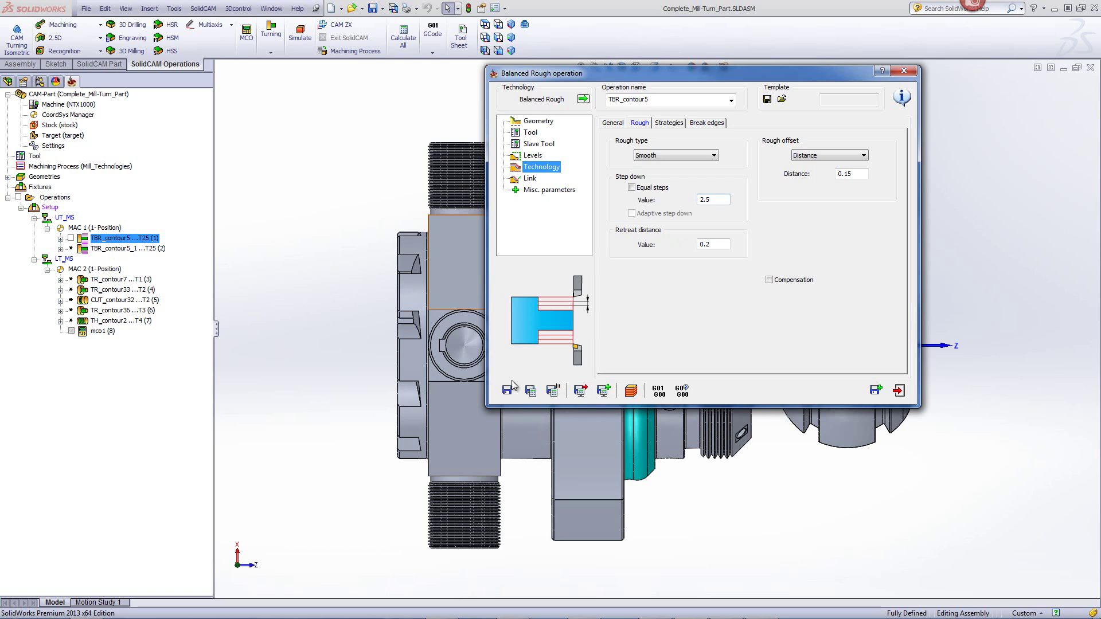
{"action": "left_click", "coordinate": [553, 391]}
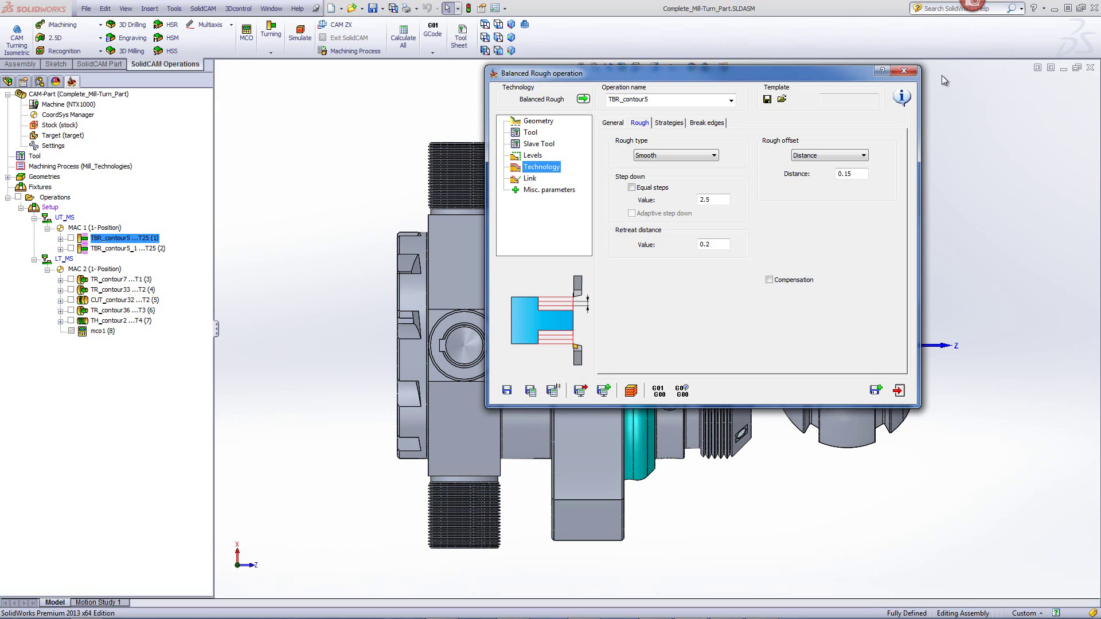
{"action": "left_click", "coordinate": [910, 71]}
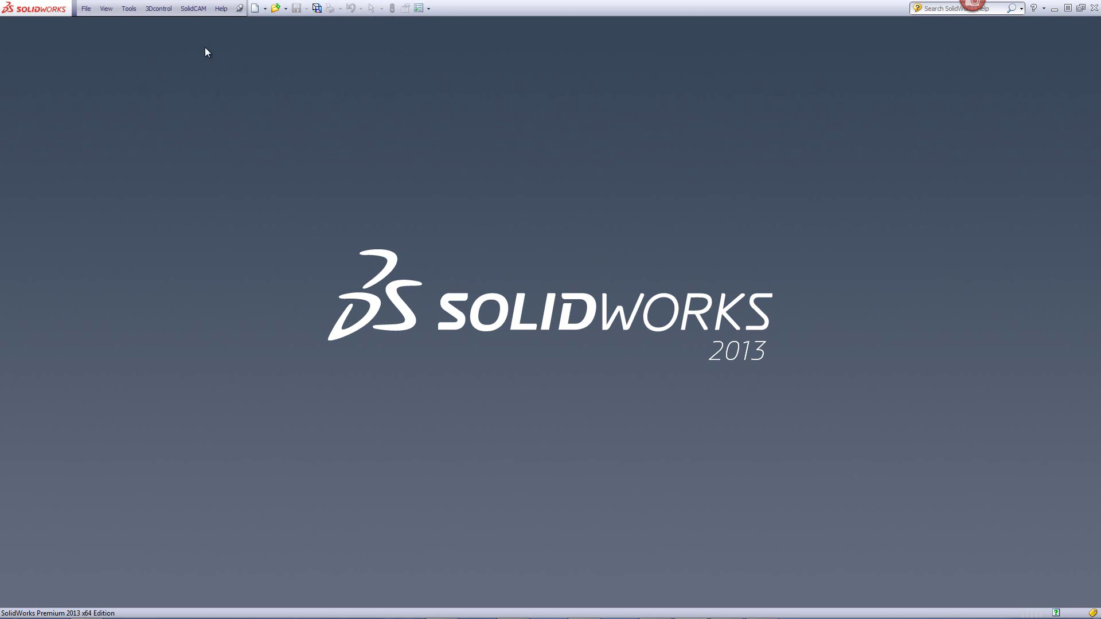
- Open the recent CAM-Part Example_2 (HM Rough).PRT
{"action": "left_click", "coordinate": [191, 9]}
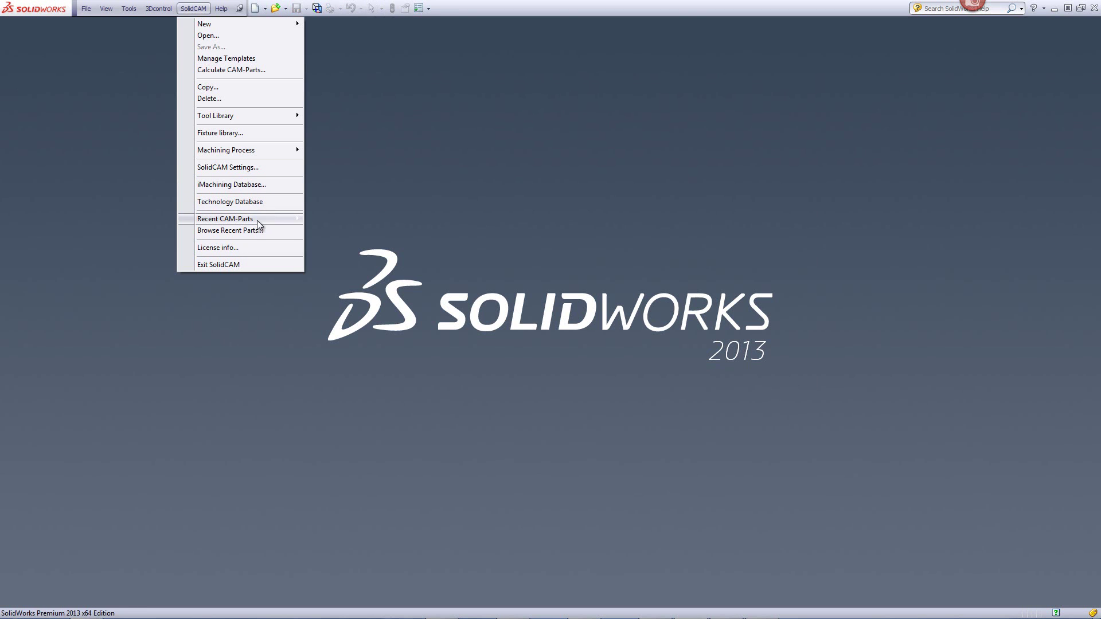
{"action": "mouse_move", "coordinate": [303, 224]}
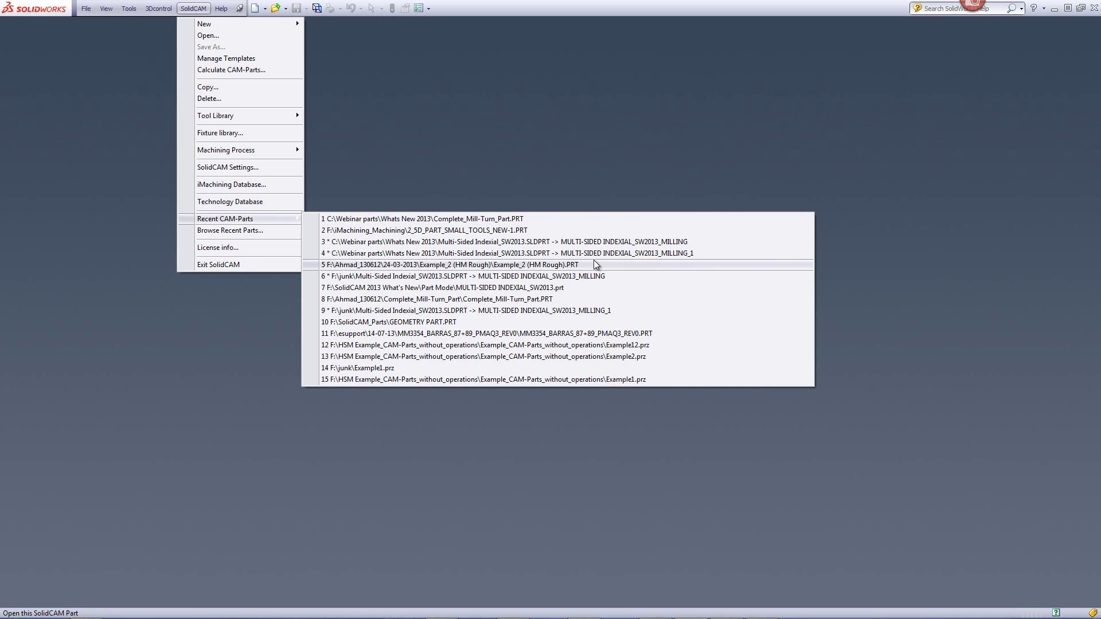
{"action": "left_click", "coordinate": [577, 265]}
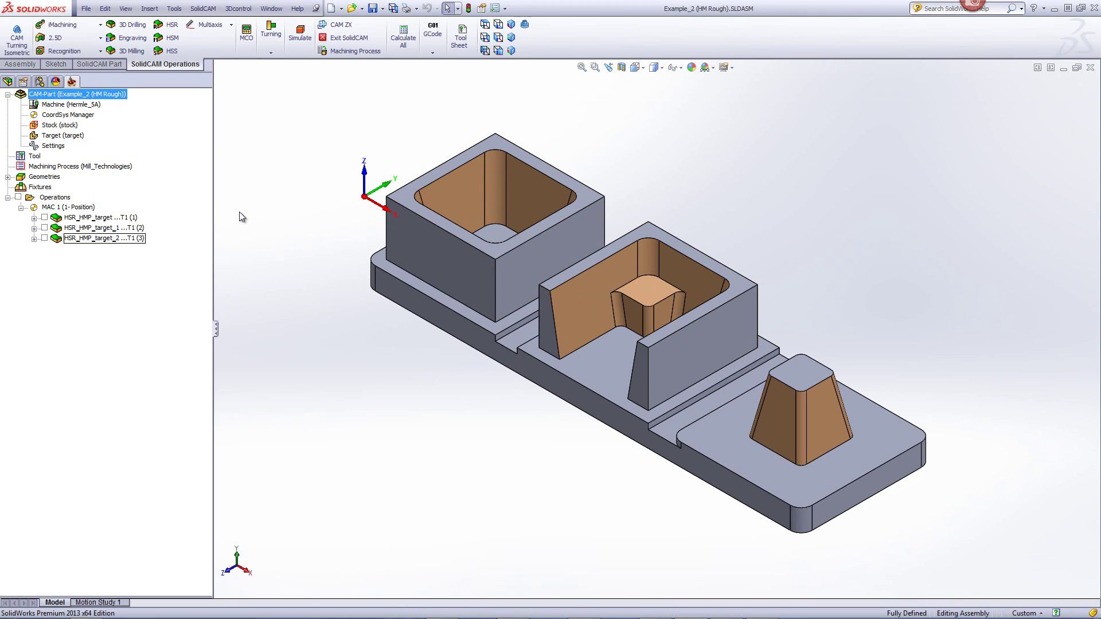
- Select all three HSR_HMP_target operations and calculate them again
{"action": "left_click", "coordinate": [88, 219]}
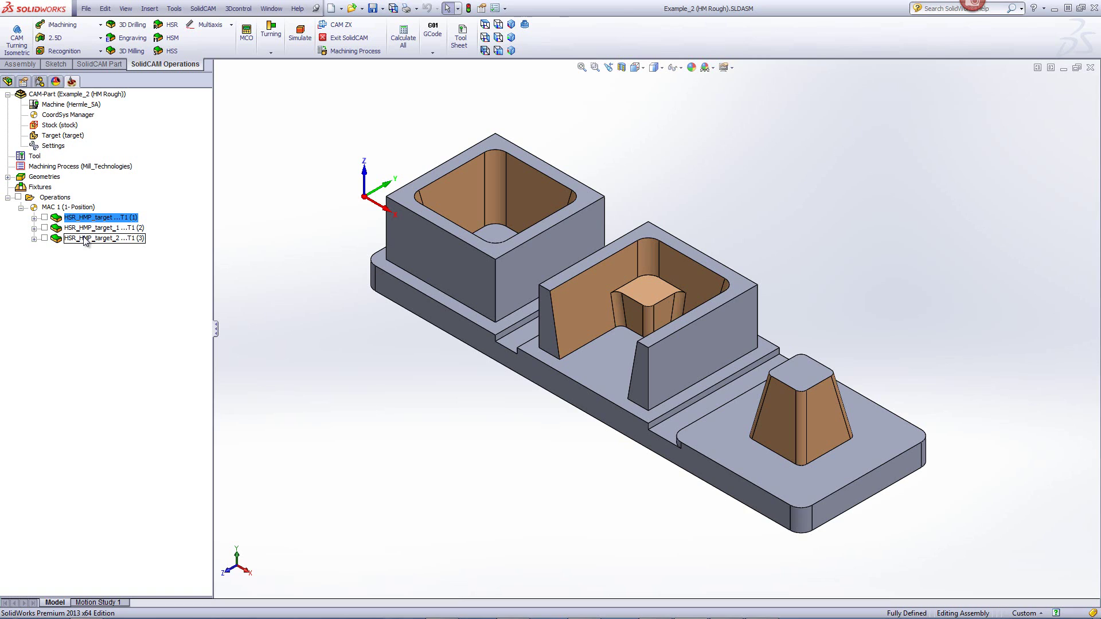
{"action": "left_click", "coordinate": [84, 239]}
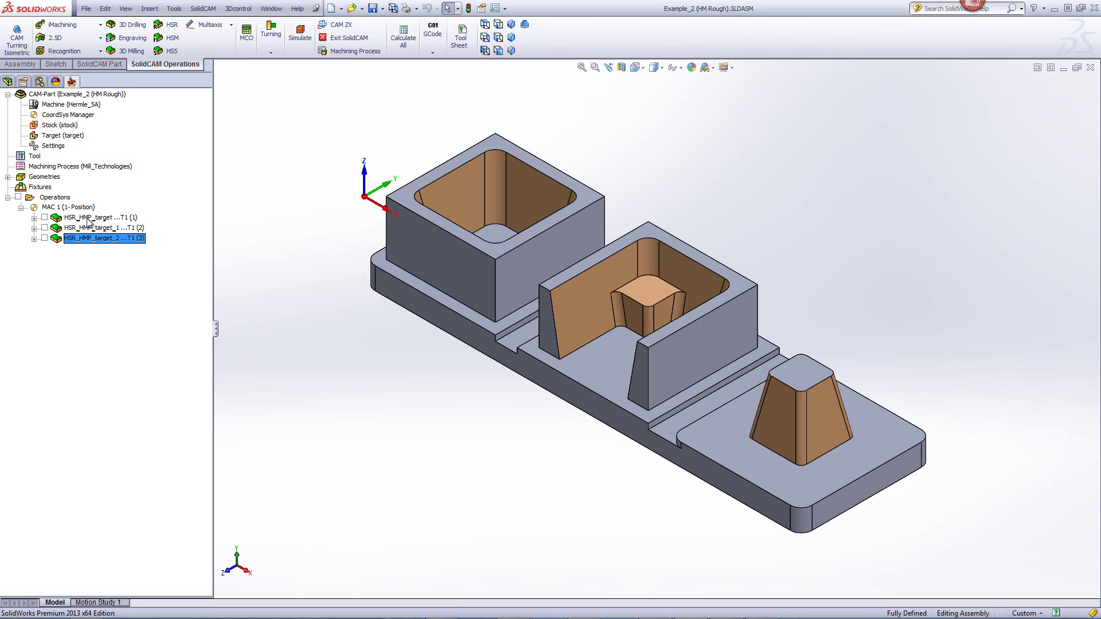
{"action": "left_click", "coordinate": [87, 218]}
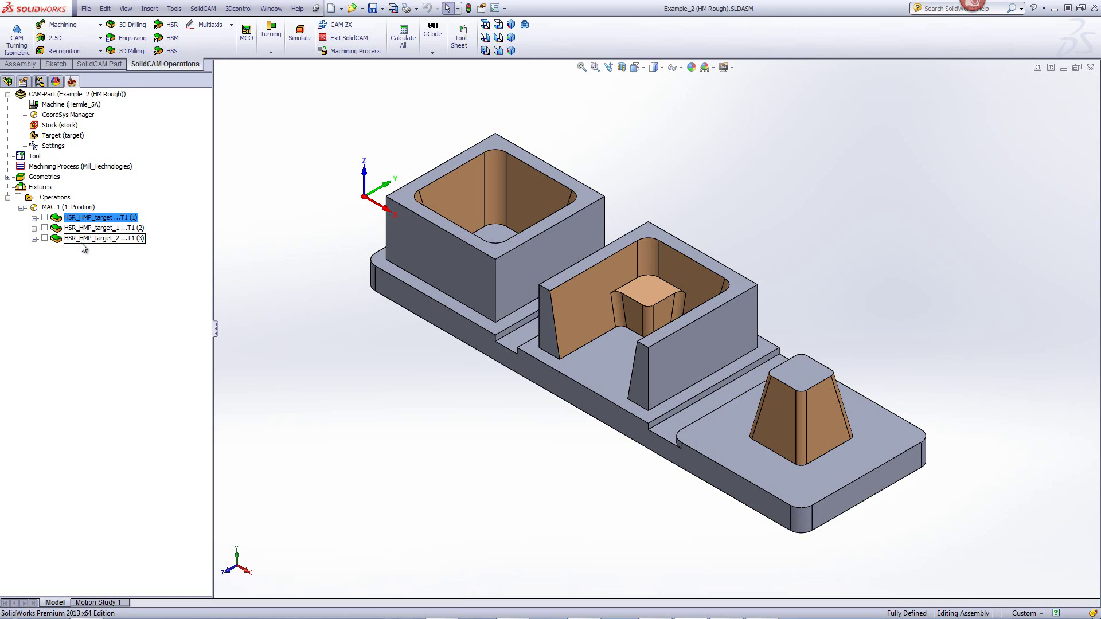
{"action": "left_click", "coordinate": [82, 240], "text": "shift"}
{"action": "right_click", "coordinate": [84, 246]}
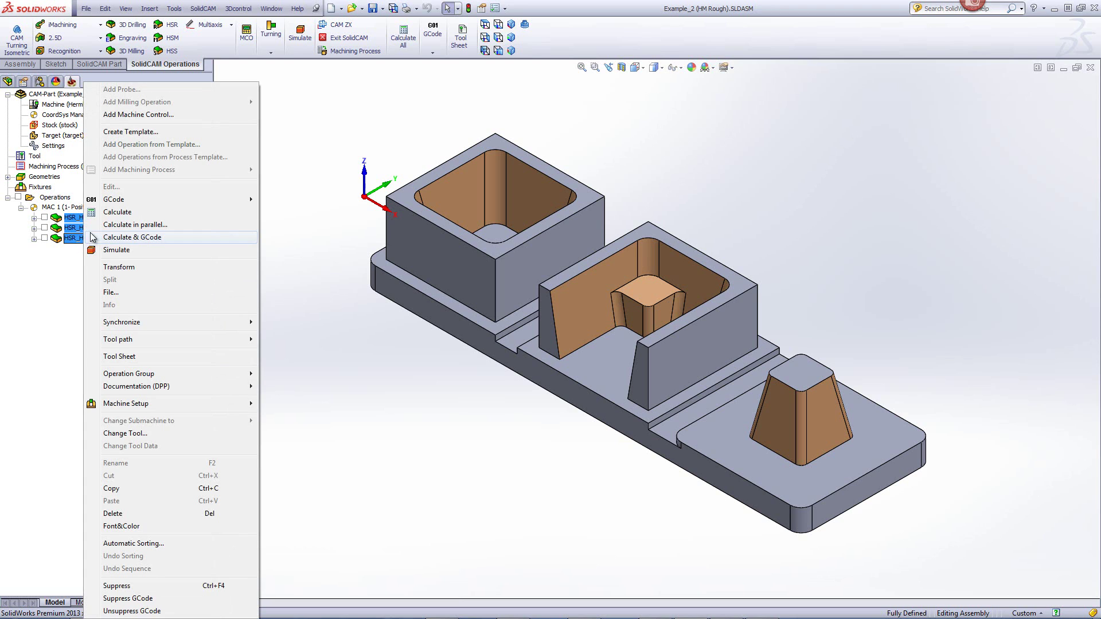
{"action": "left_click", "coordinate": [114, 213]}
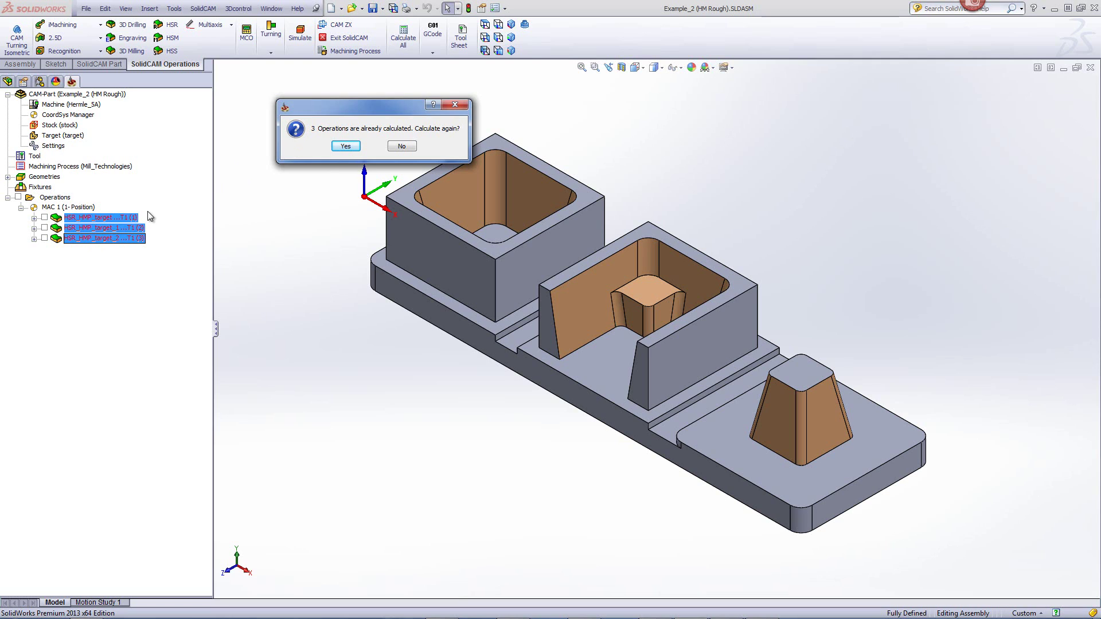
{"action": "left_click", "coordinate": [352, 147]}
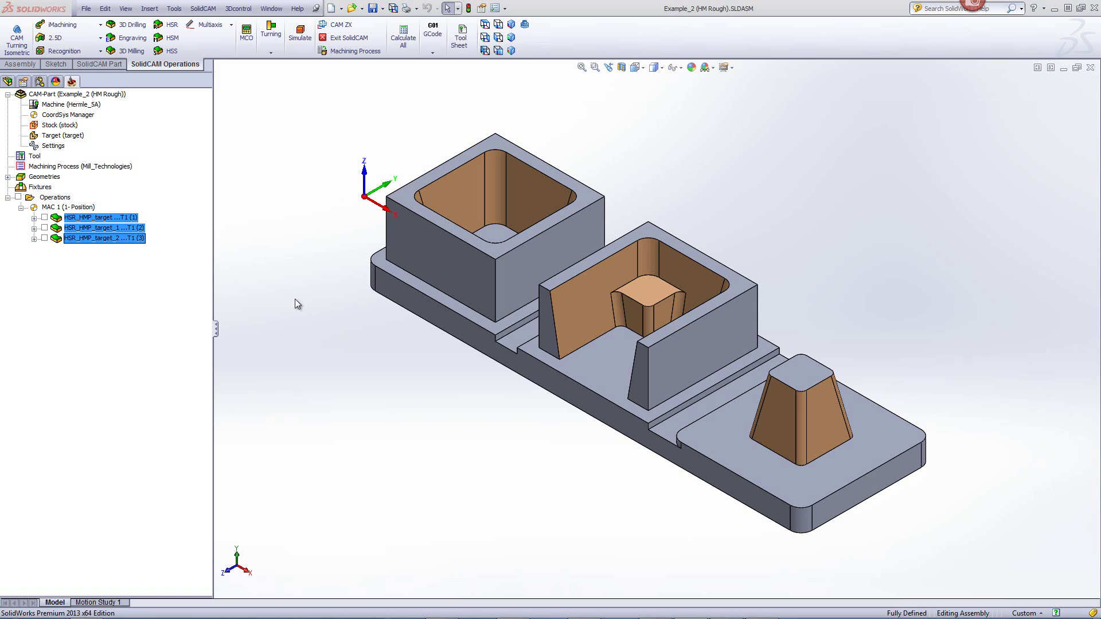
- Repeat the calculation of the three selected HSR roughing operations
{"action": "right_click", "coordinate": [135, 225]}
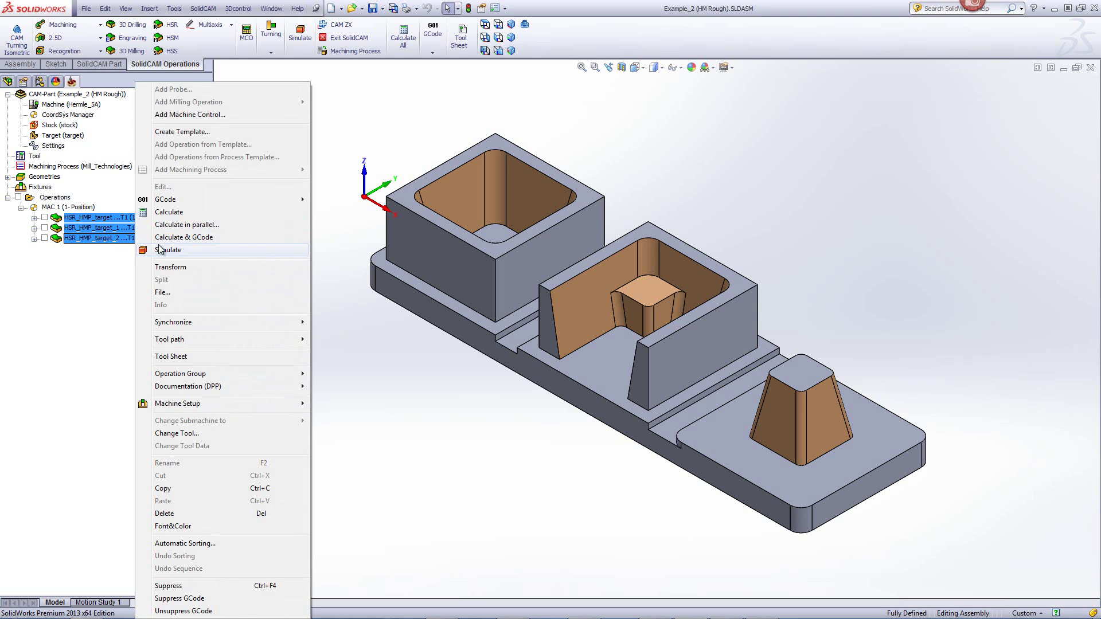
{"action": "left_click", "coordinate": [171, 214]}
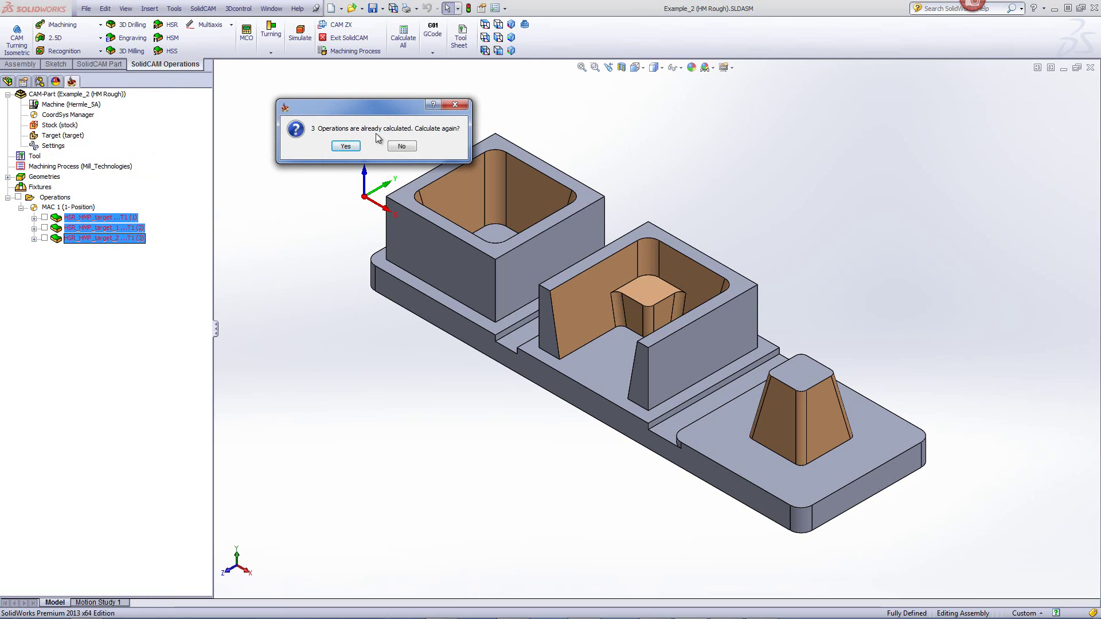
{"action": "left_click", "coordinate": [346, 146]}
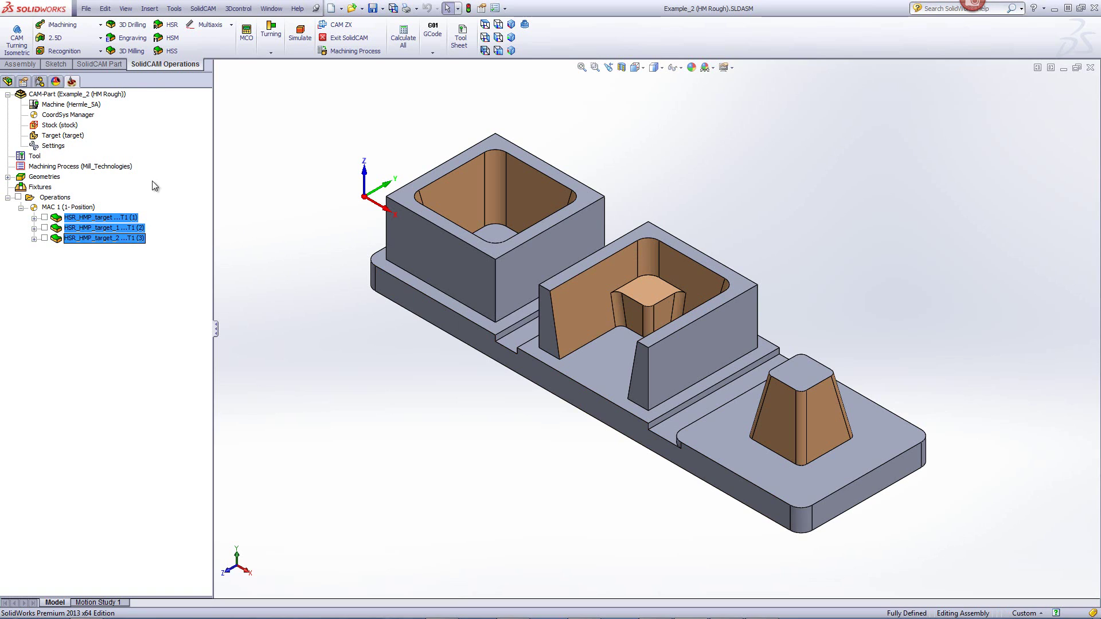
- Open the first HSR roughing operation, HSR_HMP_target, for editing and move its settings clear of the first pocket
{"action": "left_click", "coordinate": [121, 217]}
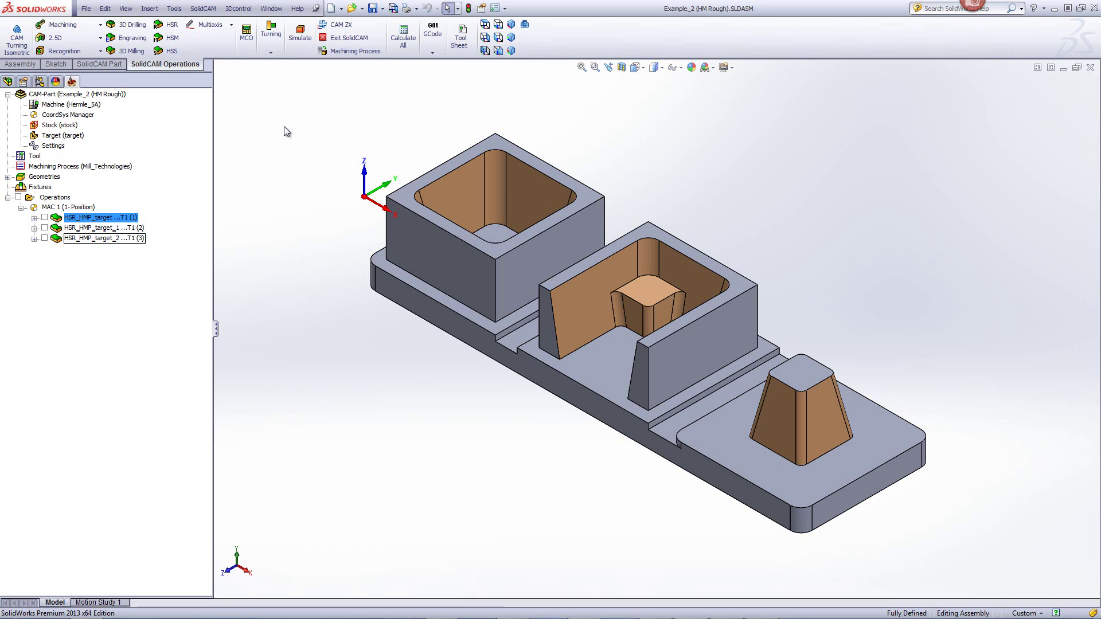
{"action": "right_click", "coordinate": [124, 217]}
{"action": "left_click", "coordinate": [142, 200]}
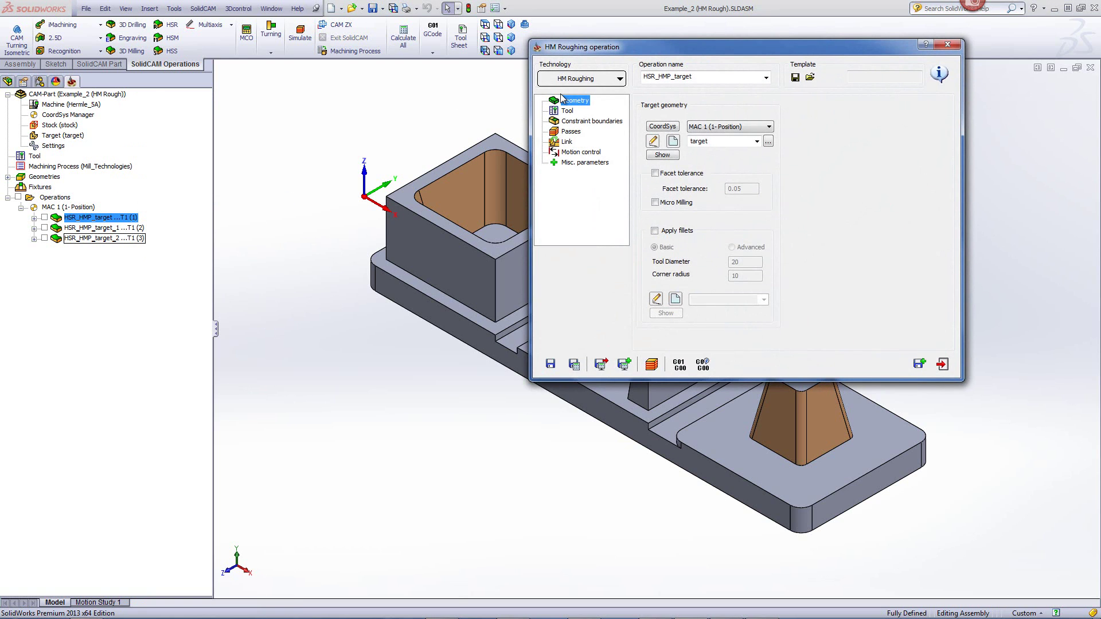
{"action": "left_click_drag", "start_coordinate": [682, 50], "coordinate": [806, 61]}
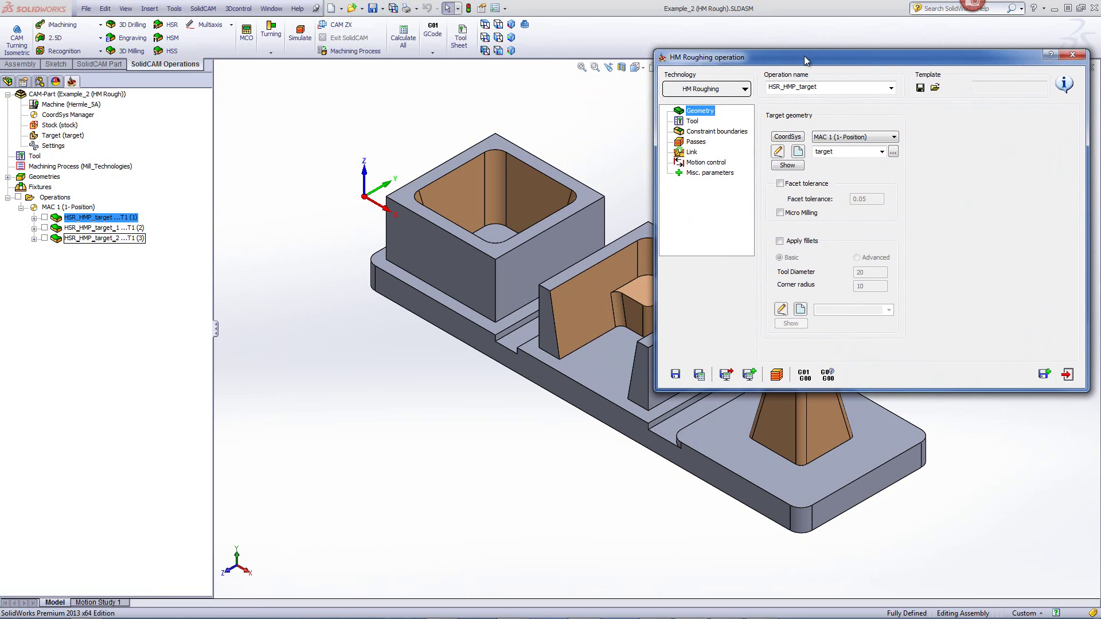
{"action": "left_click", "coordinate": [570, 109]}
{"action": "key", "text": "f"}
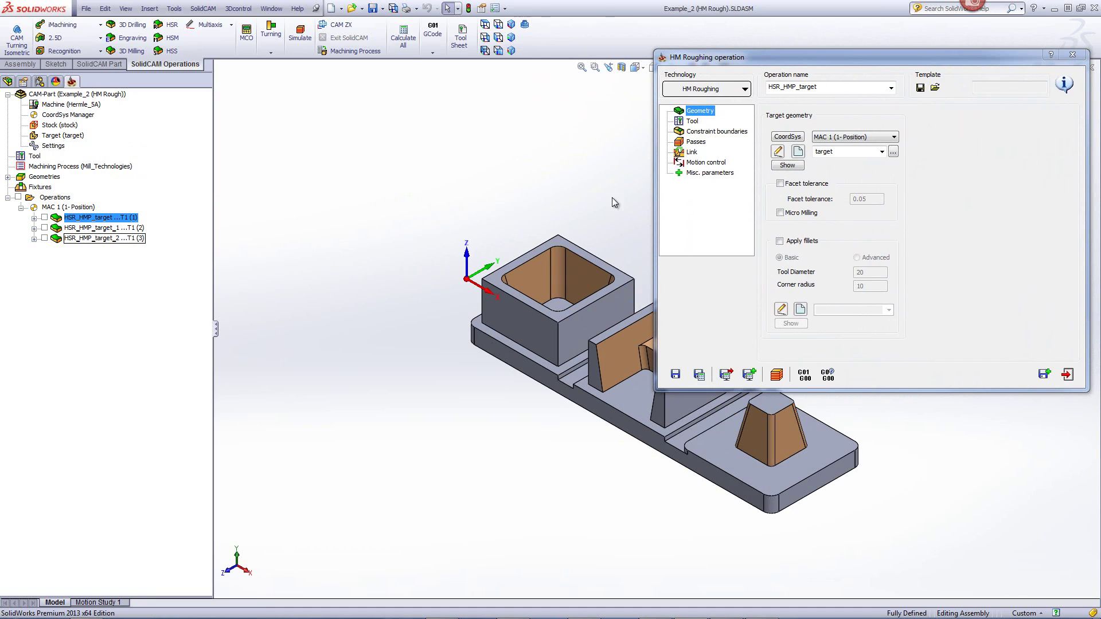
{"action": "scroll", "coordinate": [790, 427], "scroll_direction": "down", "scroll_amount": 3}
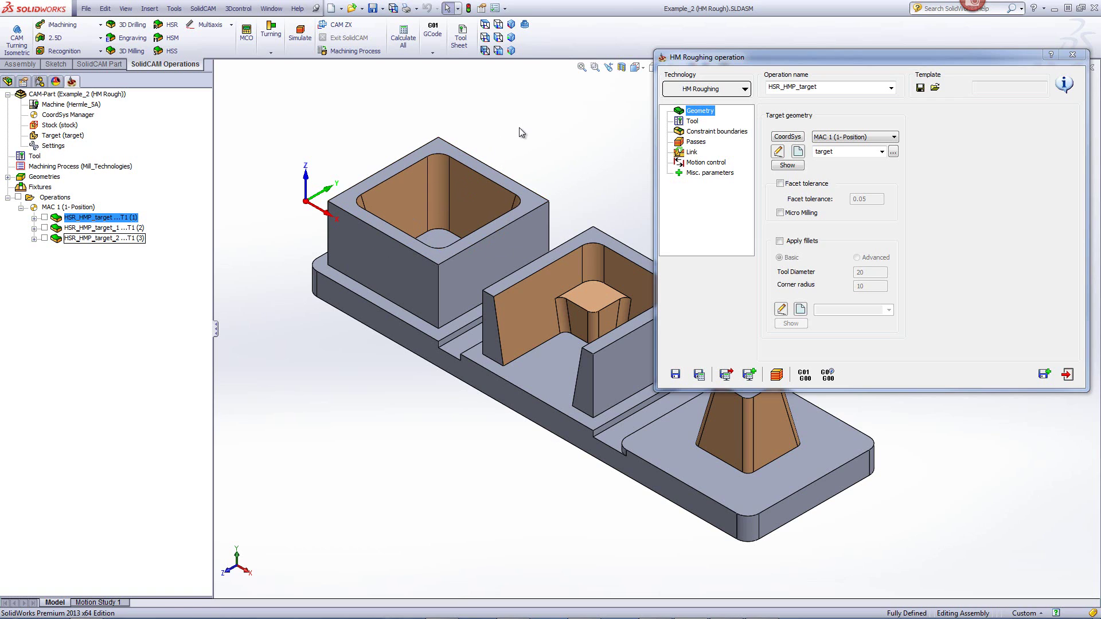
- Collapse the operation settings to examine the three machining areas of the part, and restore them
{"action": "double_click", "coordinate": [832, 58]}
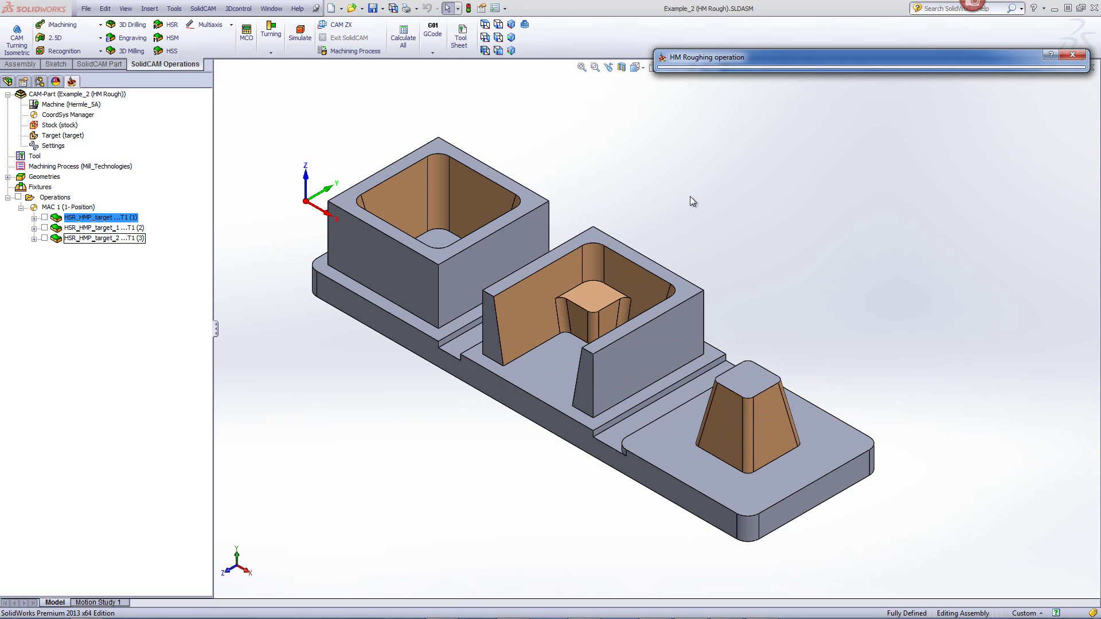
{"action": "left_click", "coordinate": [601, 295]}
{"action": "left_click", "coordinate": [875, 264]}
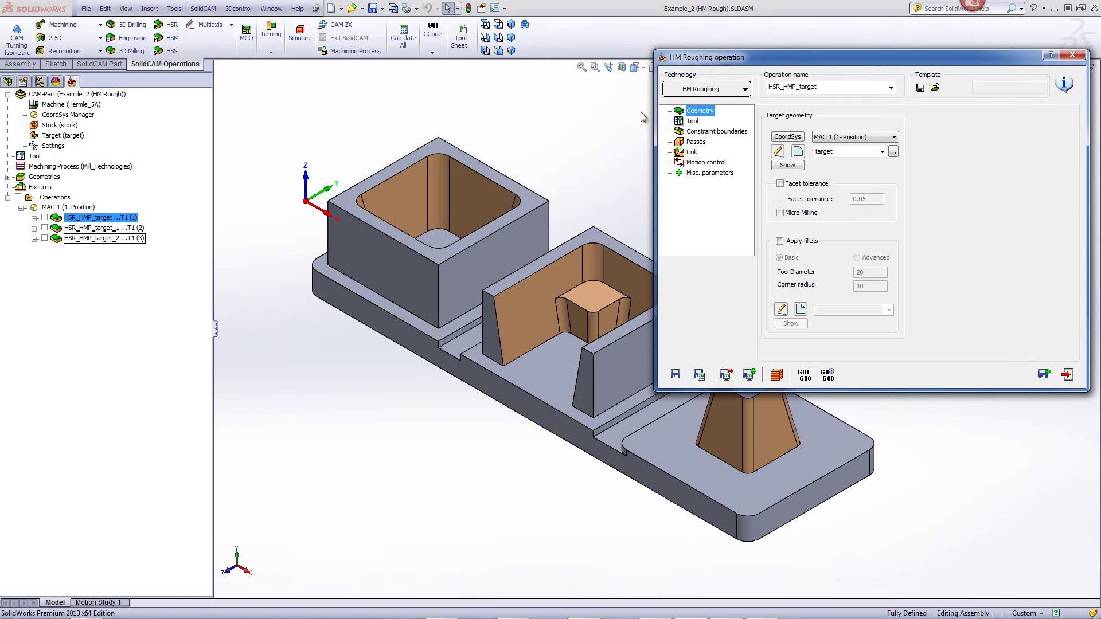
{"action": "left_click", "coordinate": [470, 188]}
{"action": "left_click", "coordinate": [354, 135]}
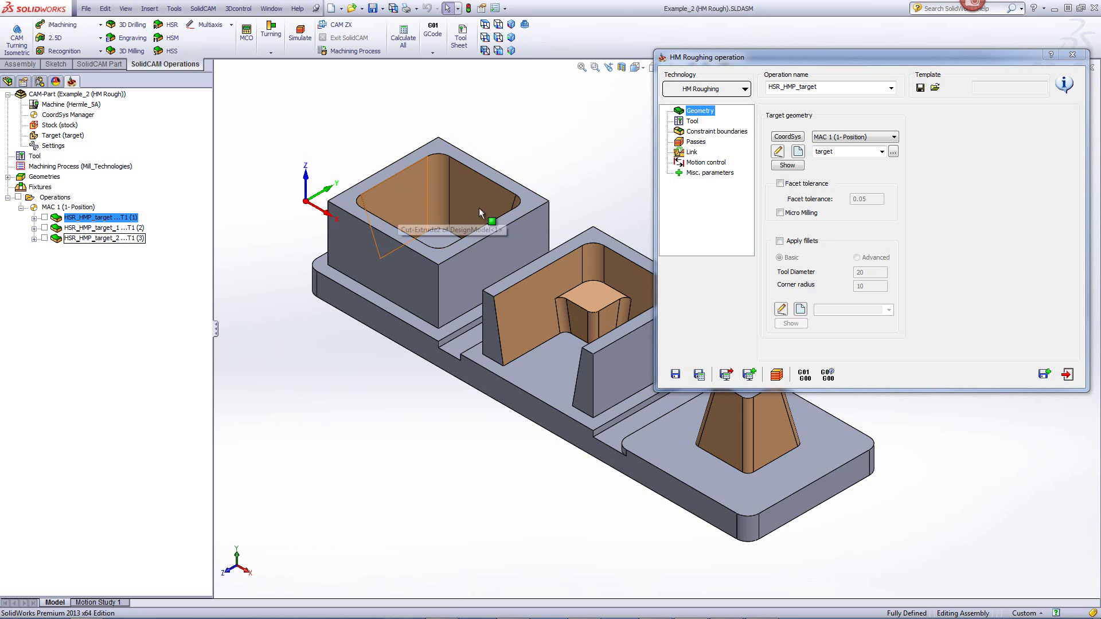
- Show the operation's user-defined constraint boundary "contour" on the model and close the geometry display
{"action": "left_click", "coordinate": [698, 126]}
{"action": "left_click", "coordinate": [707, 132]}
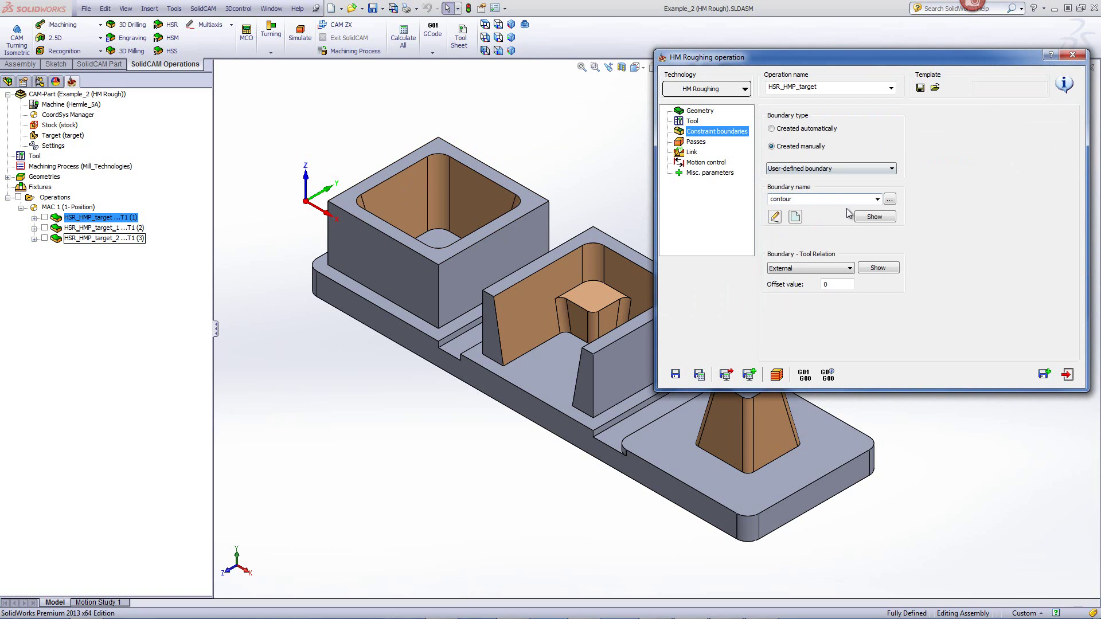
{"action": "left_click", "coordinate": [868, 218]}
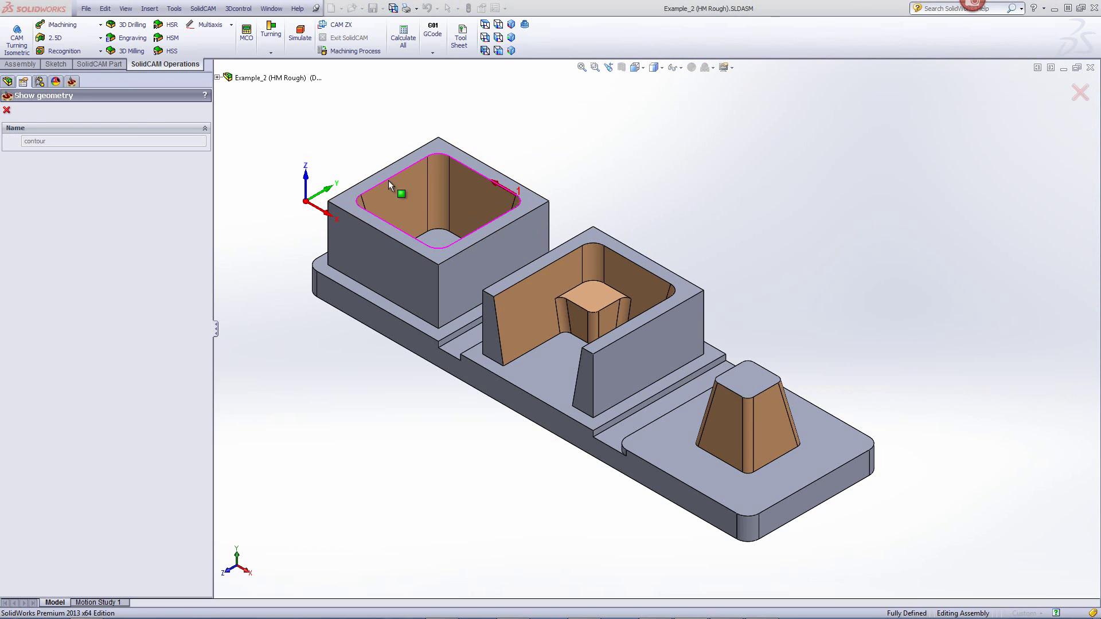
{"action": "left_click", "coordinate": [6, 110]}
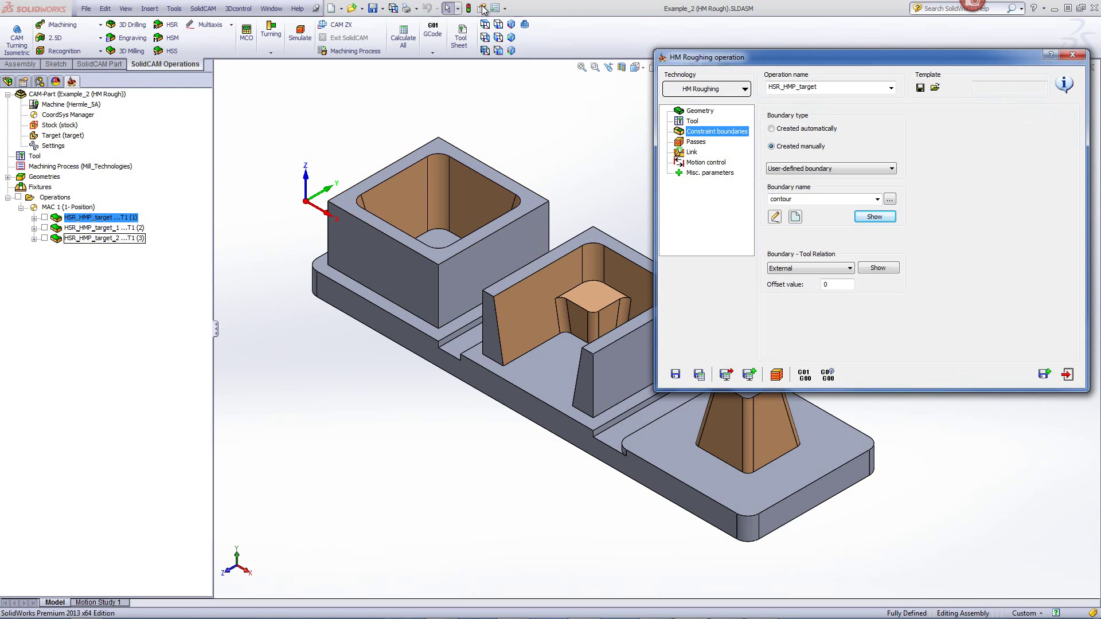
- Review the step over types available for the roughing passes and keep Cavity
{"action": "left_click", "coordinate": [695, 145]}
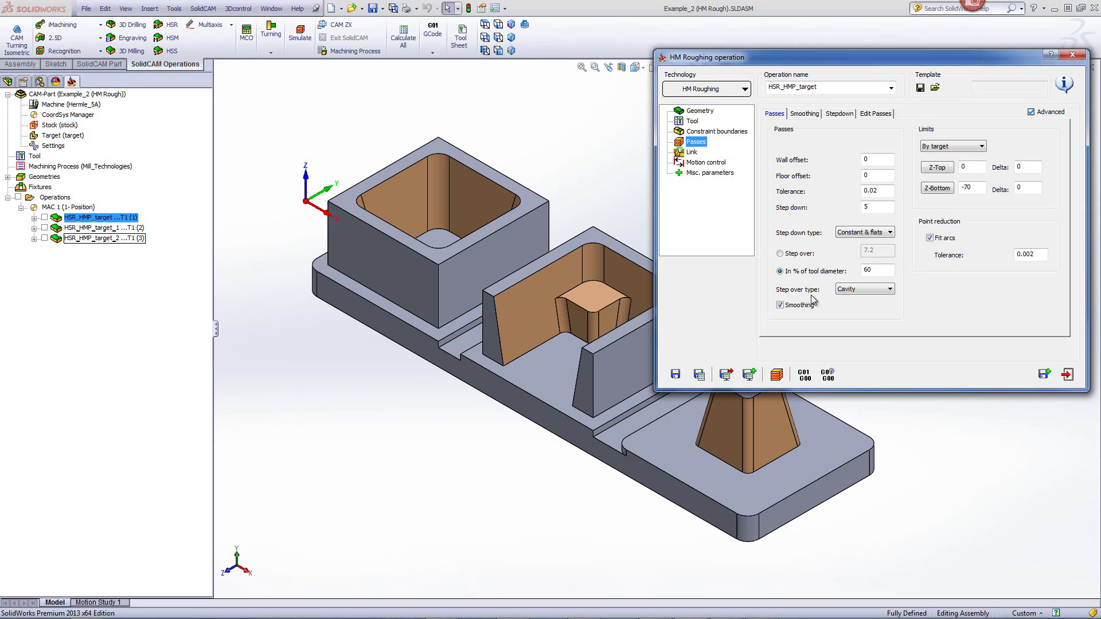
{"action": "left_click", "coordinate": [857, 295]}
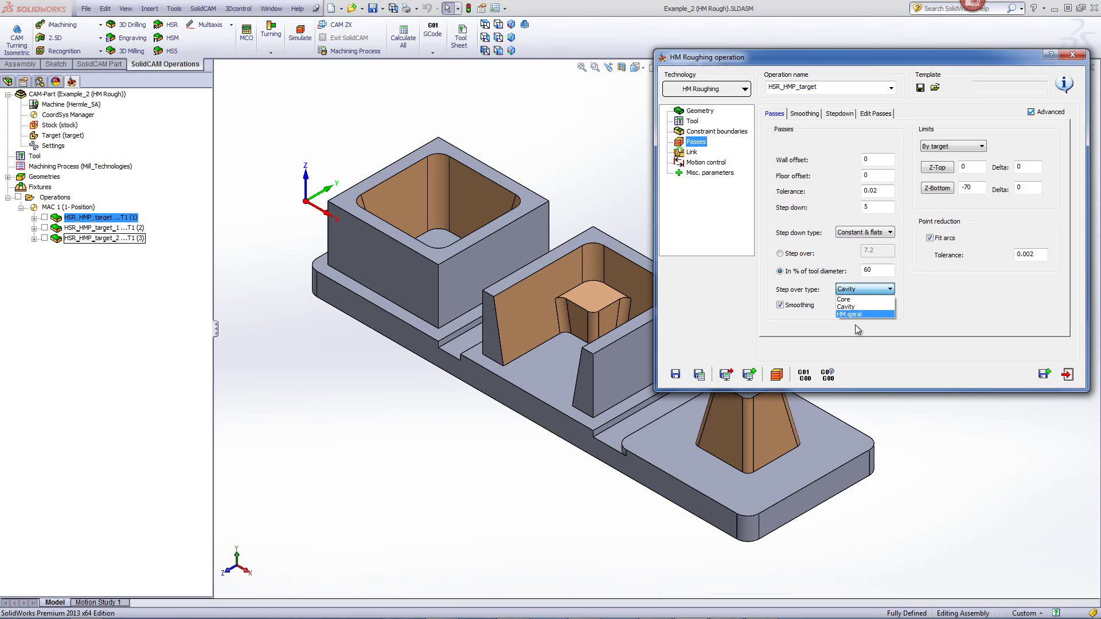
{"action": "left_click", "coordinate": [860, 308]}
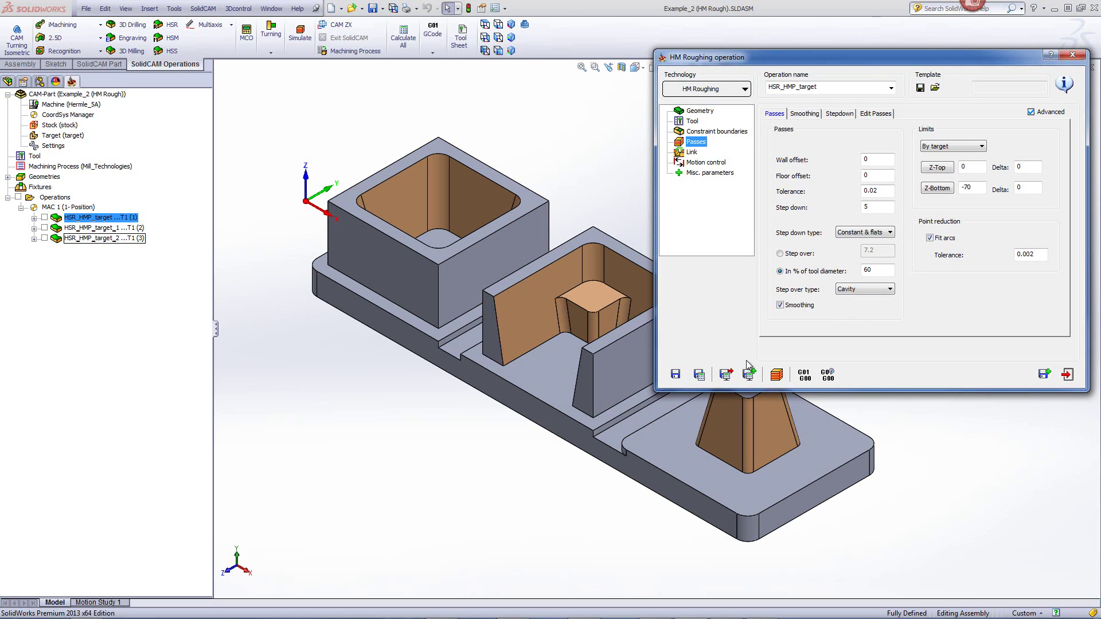
- Simulate the HSR_HMP_target toolpath in Host CAD mode and inspect the passes inside the first pocket
{"action": "left_click", "coordinate": [777, 376]}
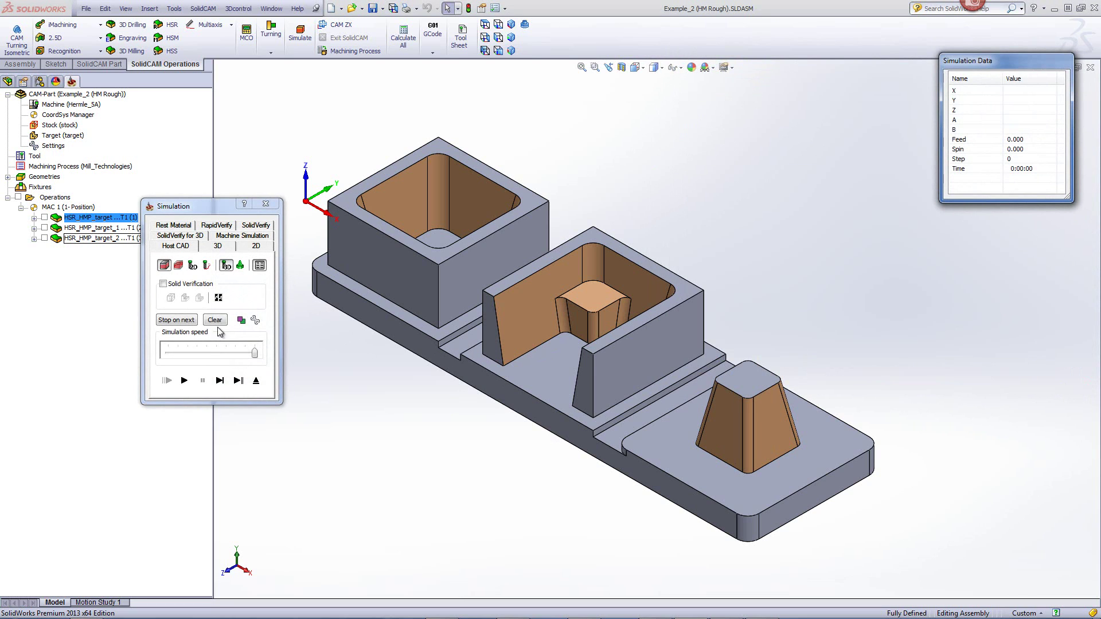
{"action": "left_click", "coordinate": [220, 381]}
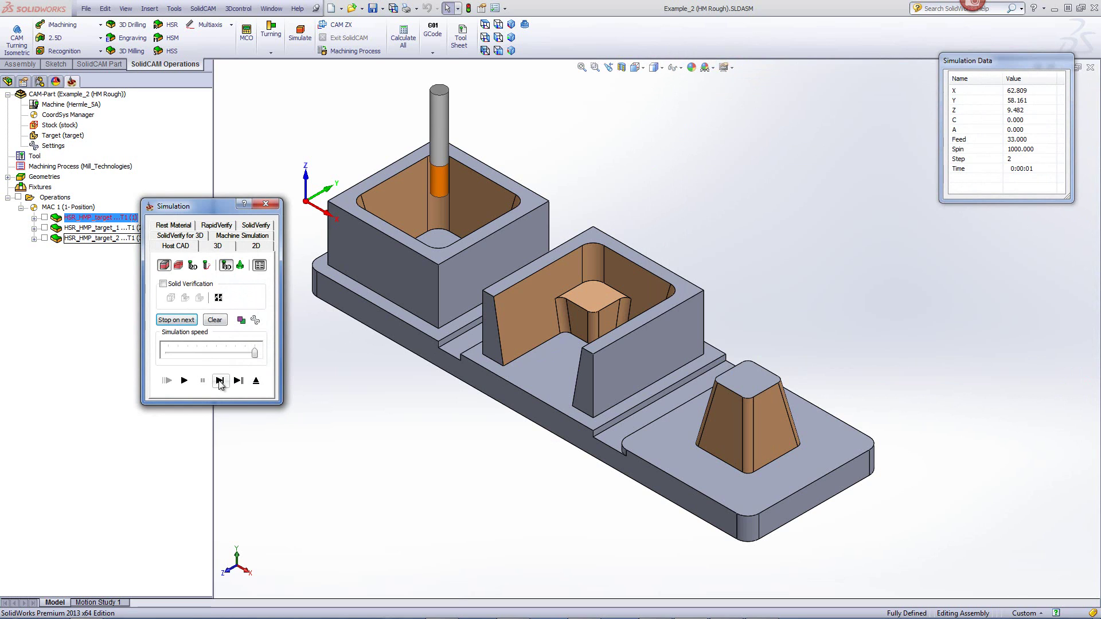
{"action": "left_click", "coordinate": [184, 381]}
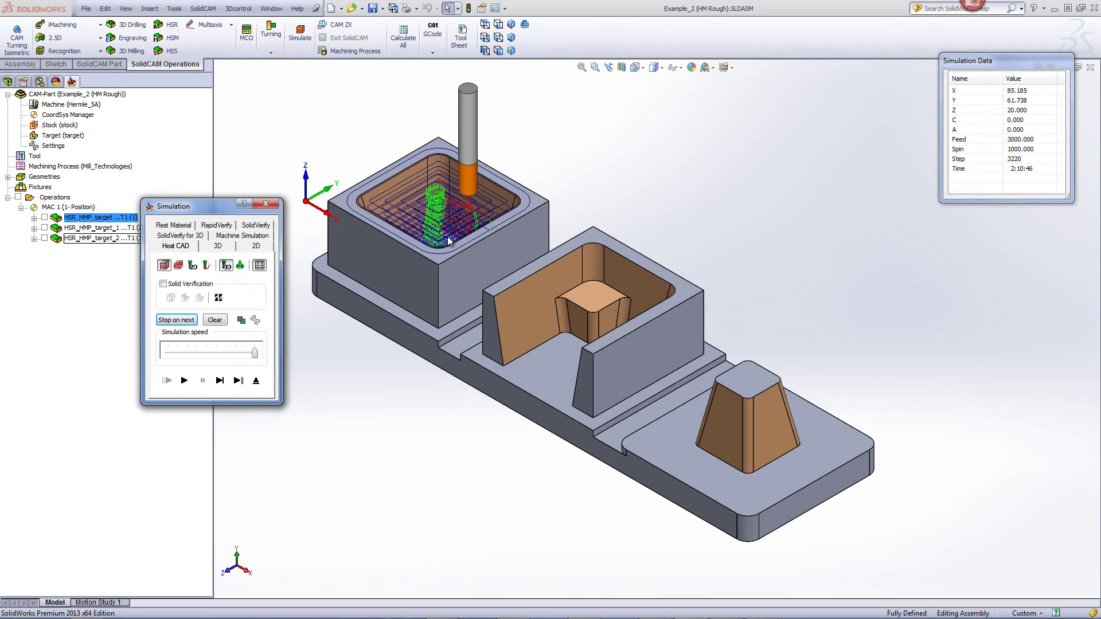
{"action": "left_click", "coordinate": [374, 115]}
{"action": "middle_click_drag", "start_coordinate": [442, 176], "coordinate": [449, 199]}
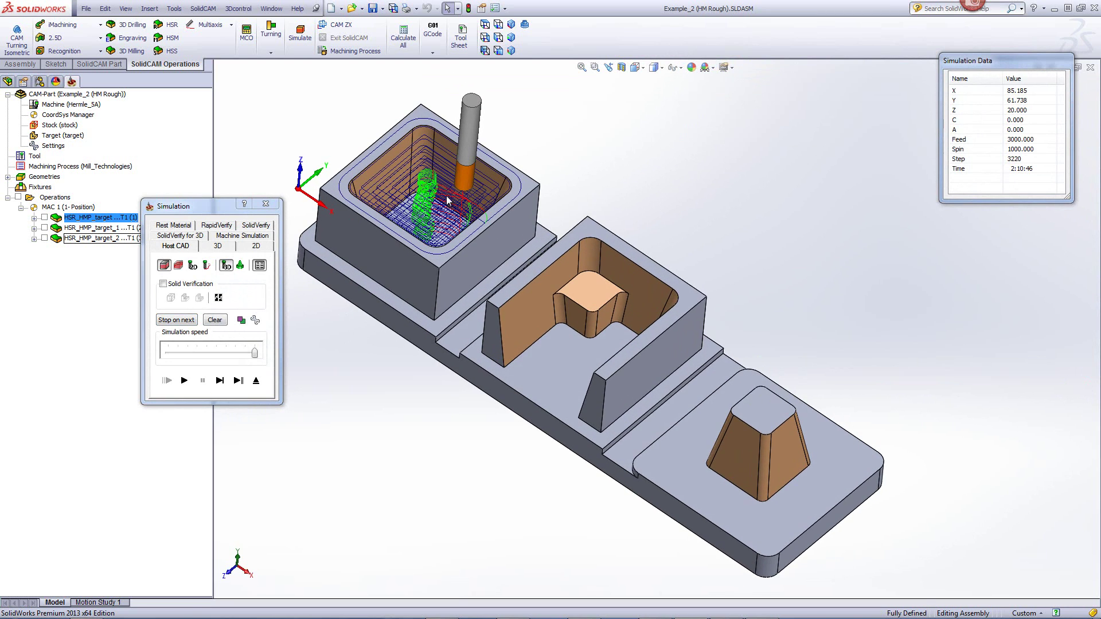
{"action": "scroll", "coordinate": [444, 206], "scroll_direction": "down", "scroll_amount": 3}
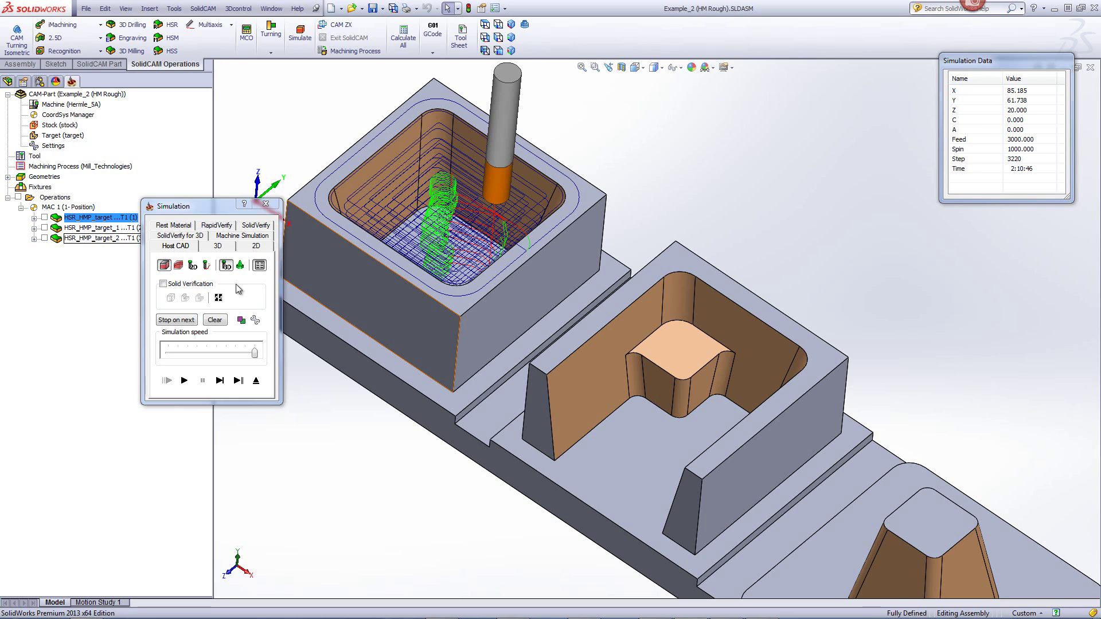
- Turn on Solid Verification for the Host CAD simulation, try to run it, and leave the operation
{"action": "left_click_drag", "start_coordinate": [224, 210], "coordinate": [247, 171]}
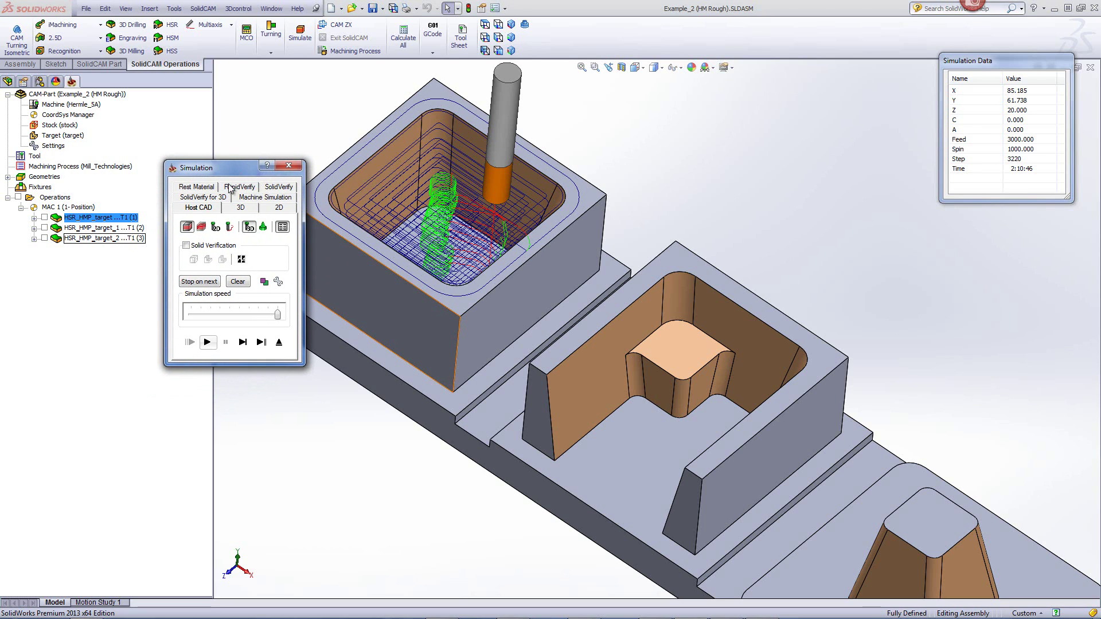
{"action": "left_click", "coordinate": [187, 246]}
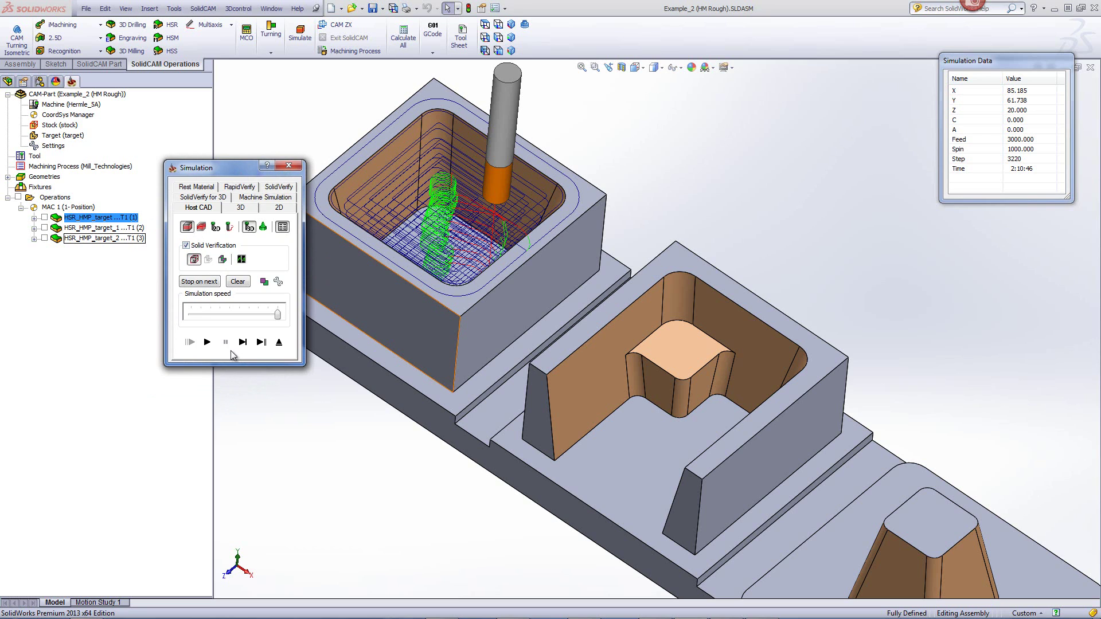
{"action": "left_click", "coordinate": [208, 342]}
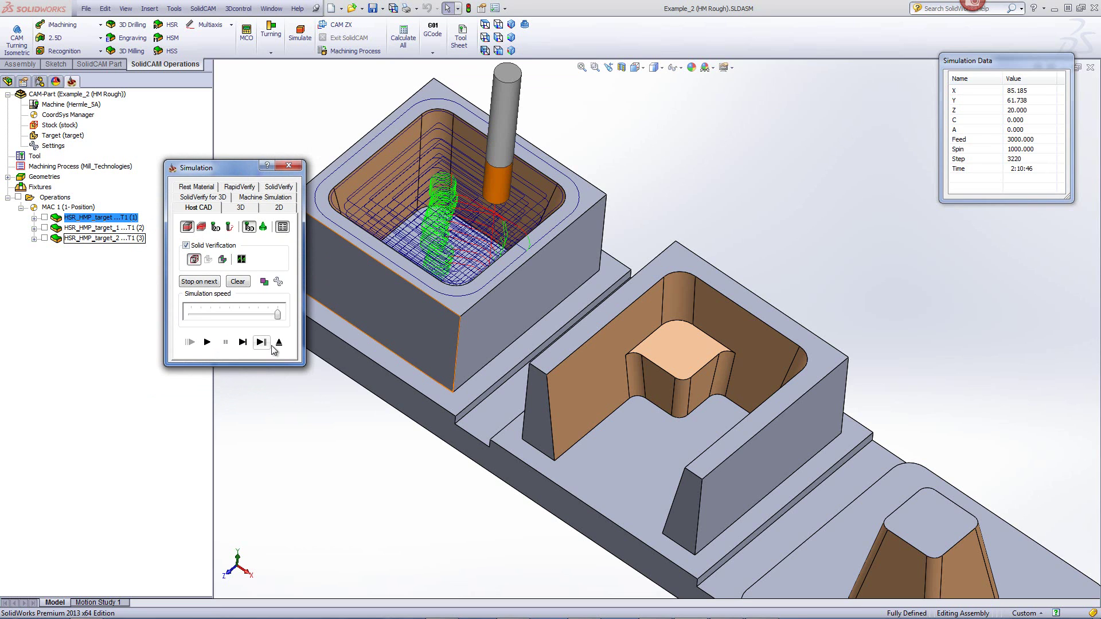
{"action": "left_click", "coordinate": [279, 342]}
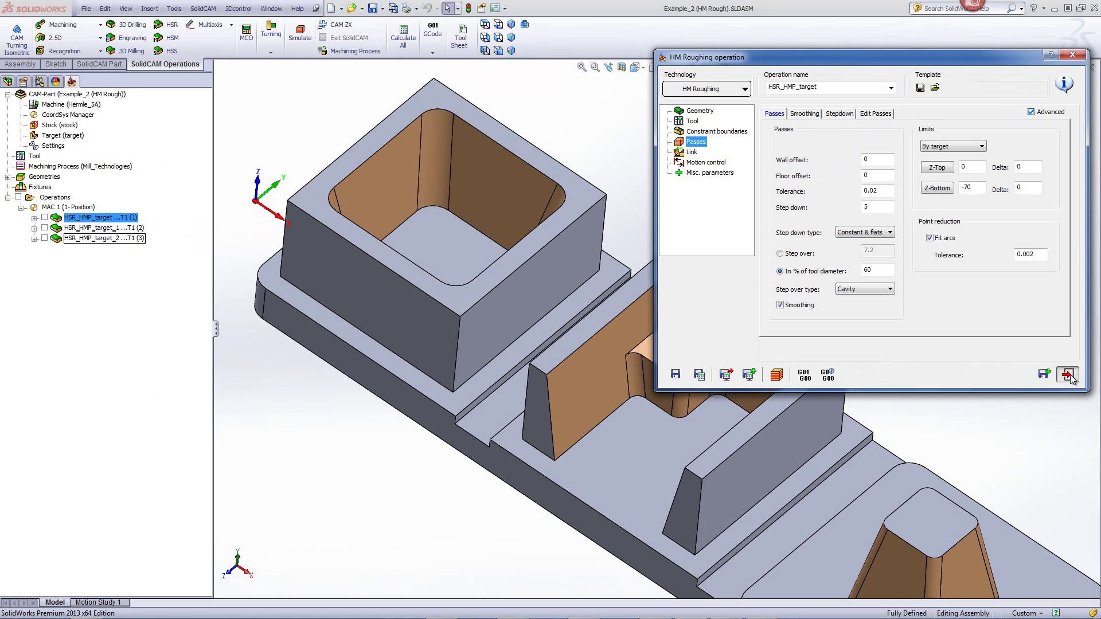
{"action": "left_click", "coordinate": [1068, 377]}
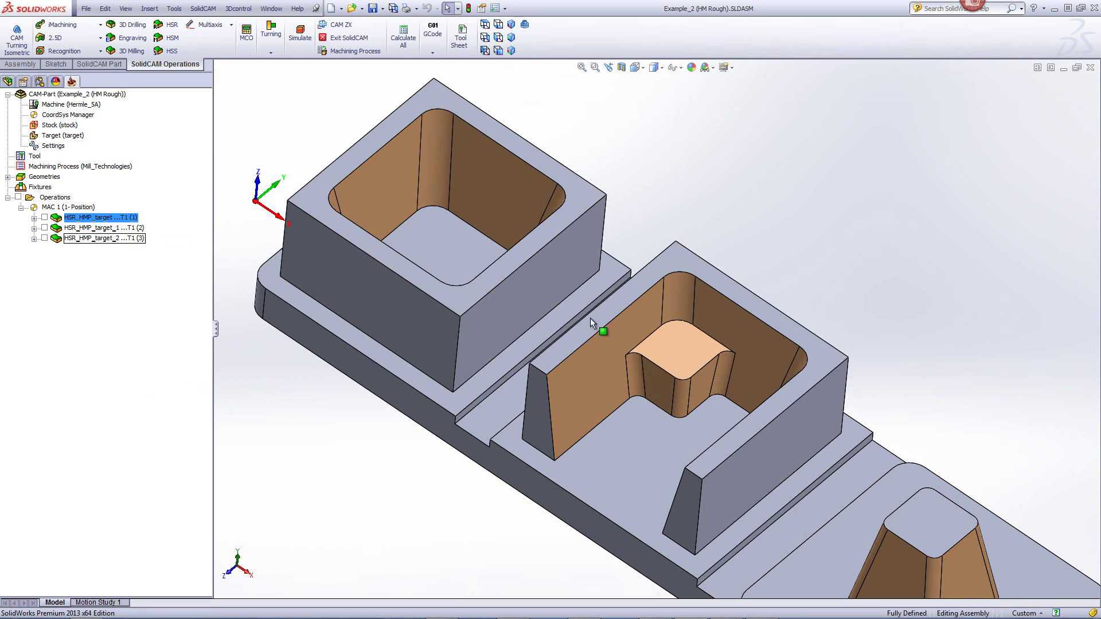
- Redefine the stock from the design model as a box relative to the model, and accept it
{"action": "left_click", "coordinate": [61, 127]}
{"action": "double_click", "coordinate": [61, 127]}
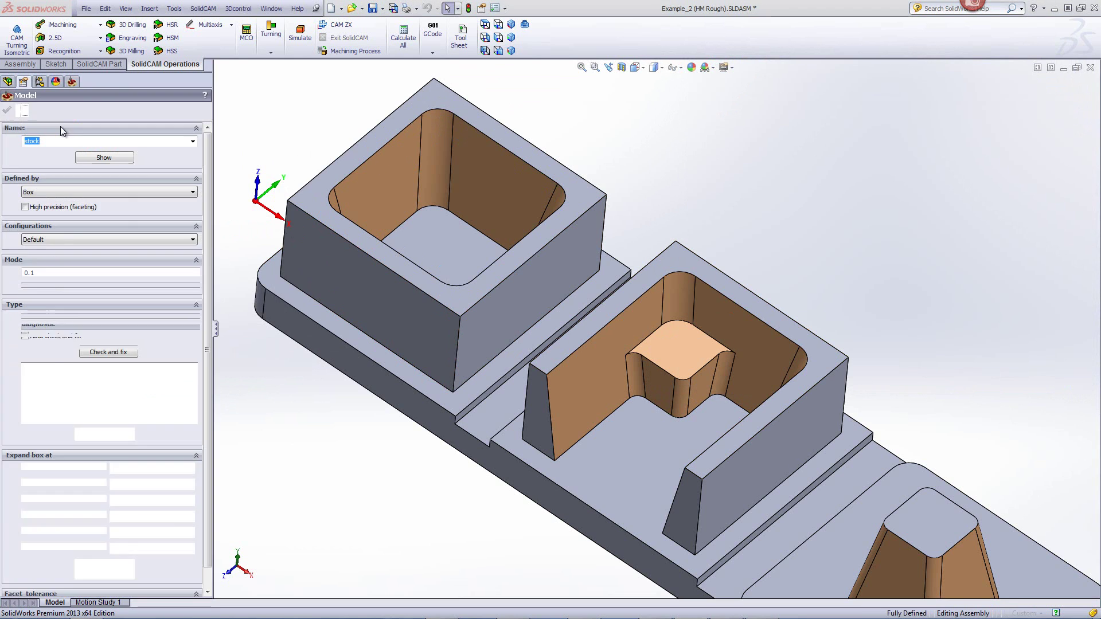
{"action": "left_click", "coordinate": [343, 356]}
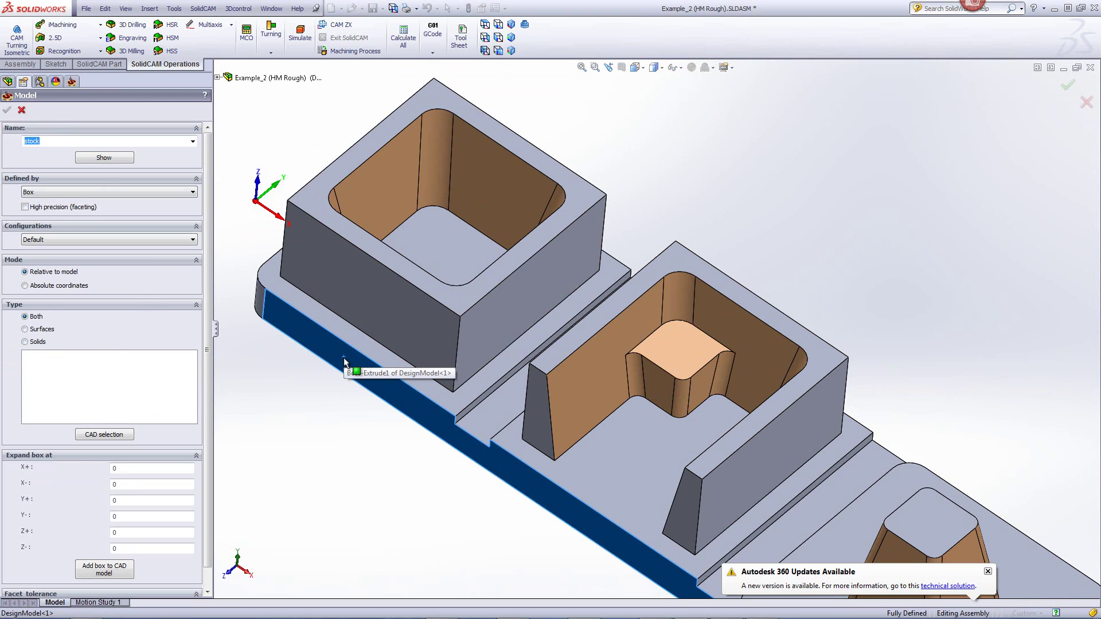
{"action": "left_click", "coordinate": [5, 112]}
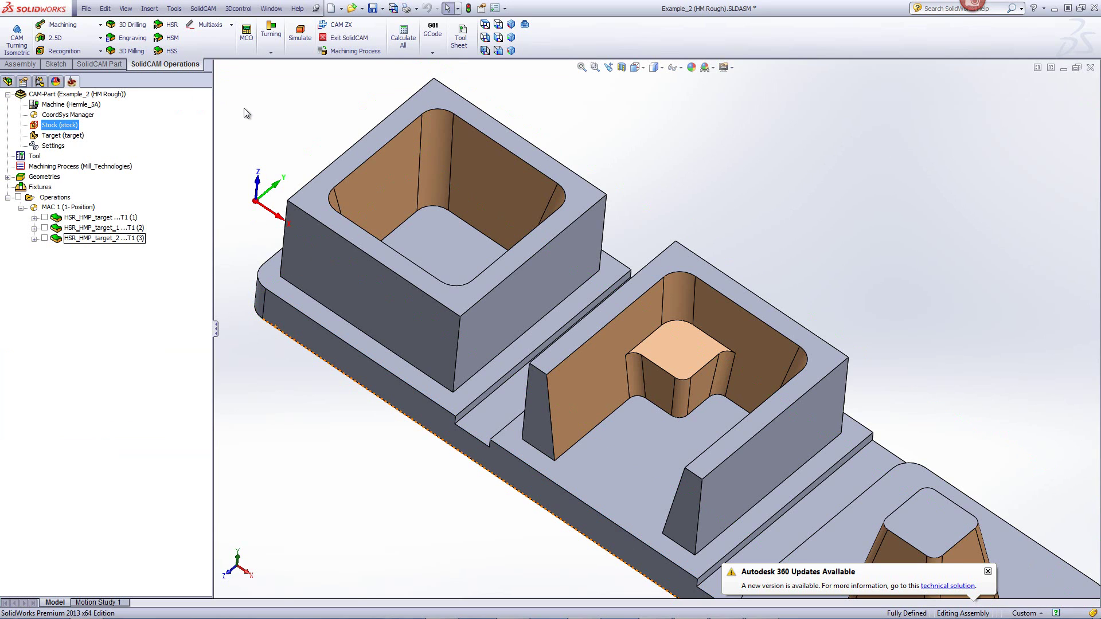
- Simulate HSR_HMP_target in Host CAD mode with Solid Verification, inspect the machined pocket, and toggle the tool display off and on
{"action": "double_click", "coordinate": [101, 219]}
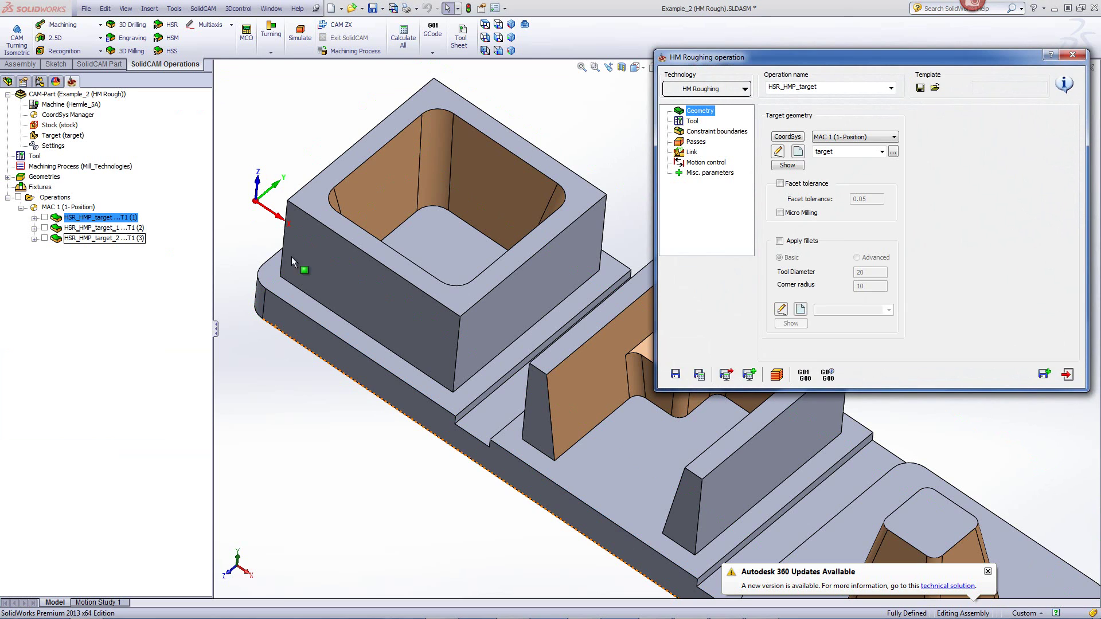
{"action": "left_click", "coordinate": [783, 377]}
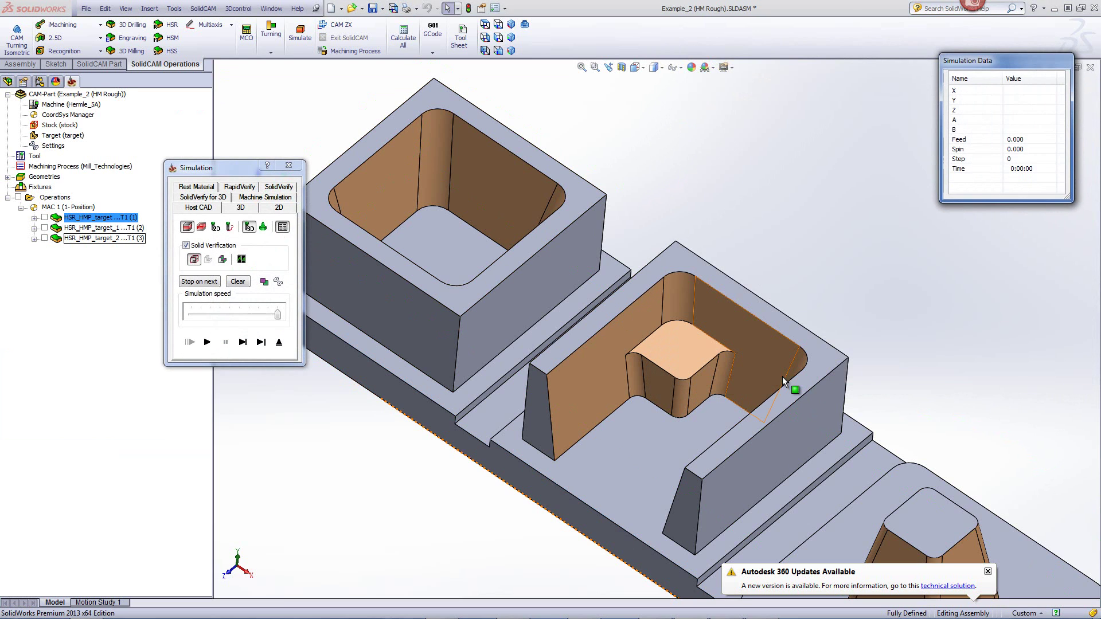
{"action": "left_click", "coordinate": [210, 341]}
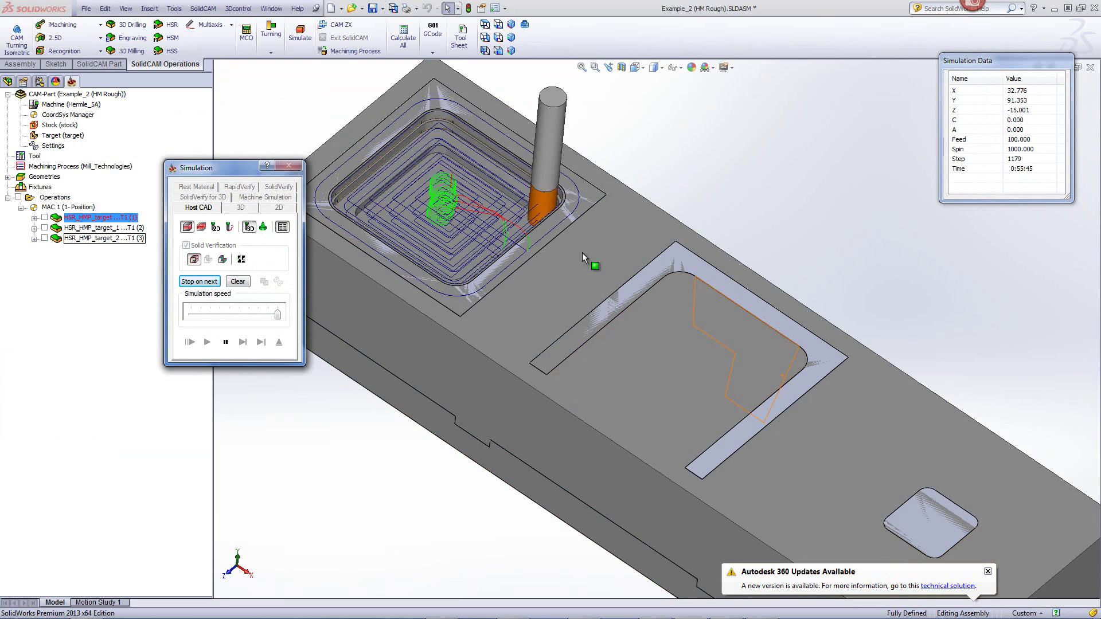
{"action": "middle_click_drag", "start_coordinate": [584, 252], "coordinate": [589, 216]}
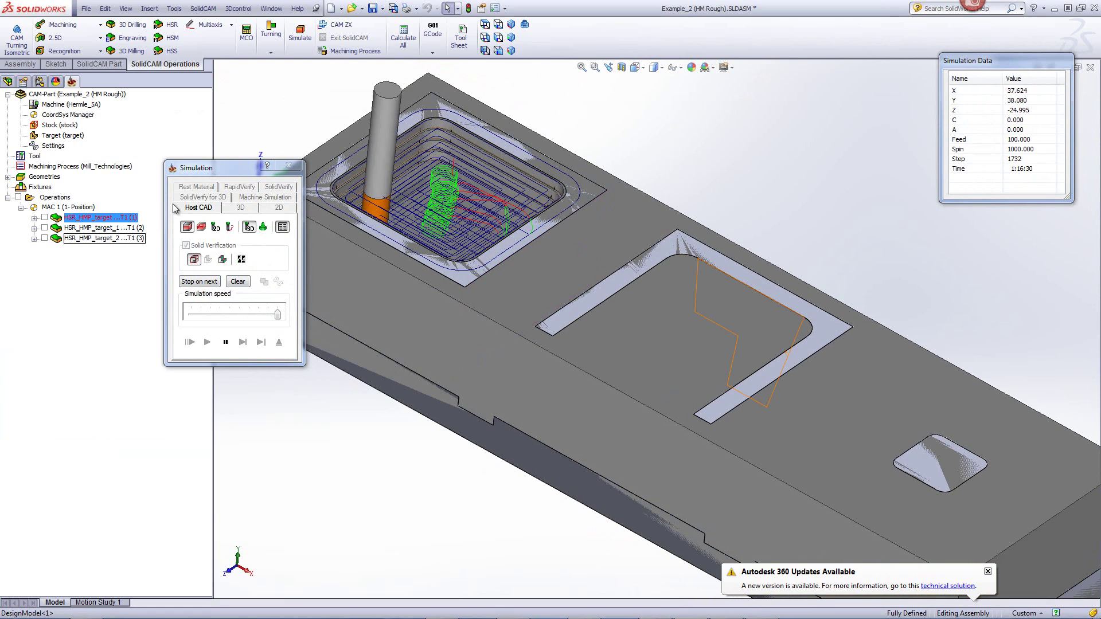
{"action": "scroll", "coordinate": [450, 195], "scroll_direction": "down", "scroll_amount": 3}
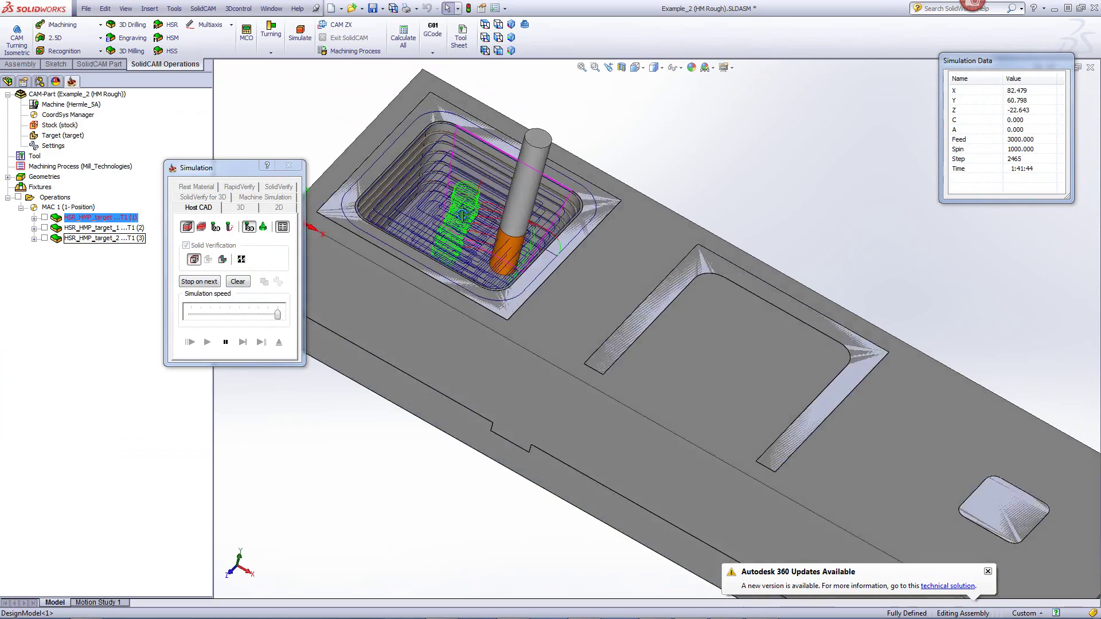
{"action": "scroll", "coordinate": [437, 217], "scroll_direction": "down", "scroll_amount": 2}
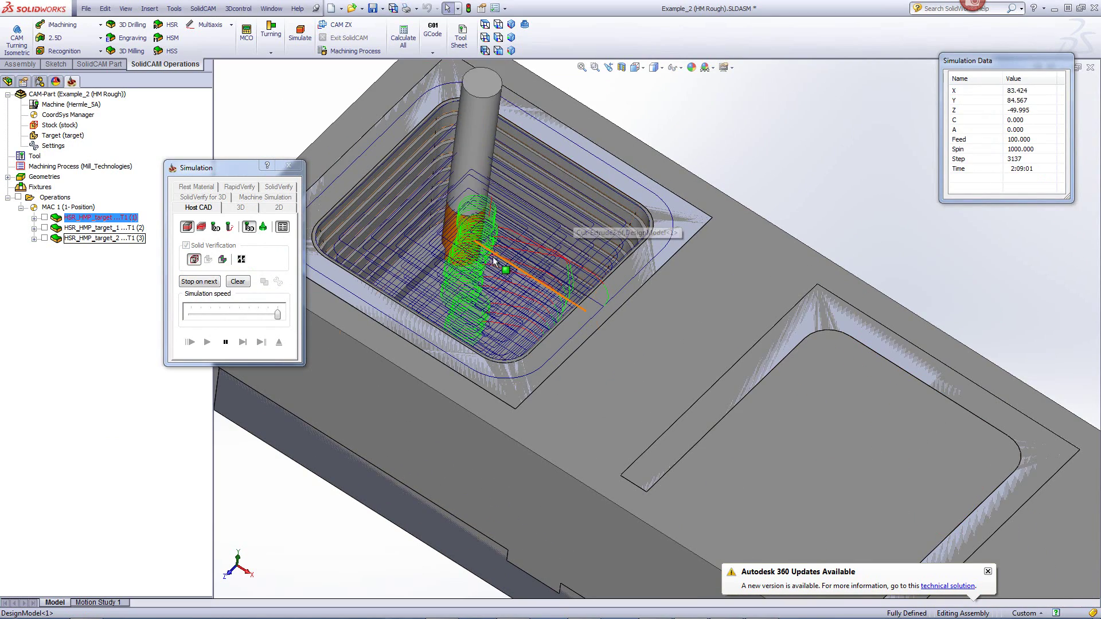
{"action": "left_click", "coordinate": [251, 229]}
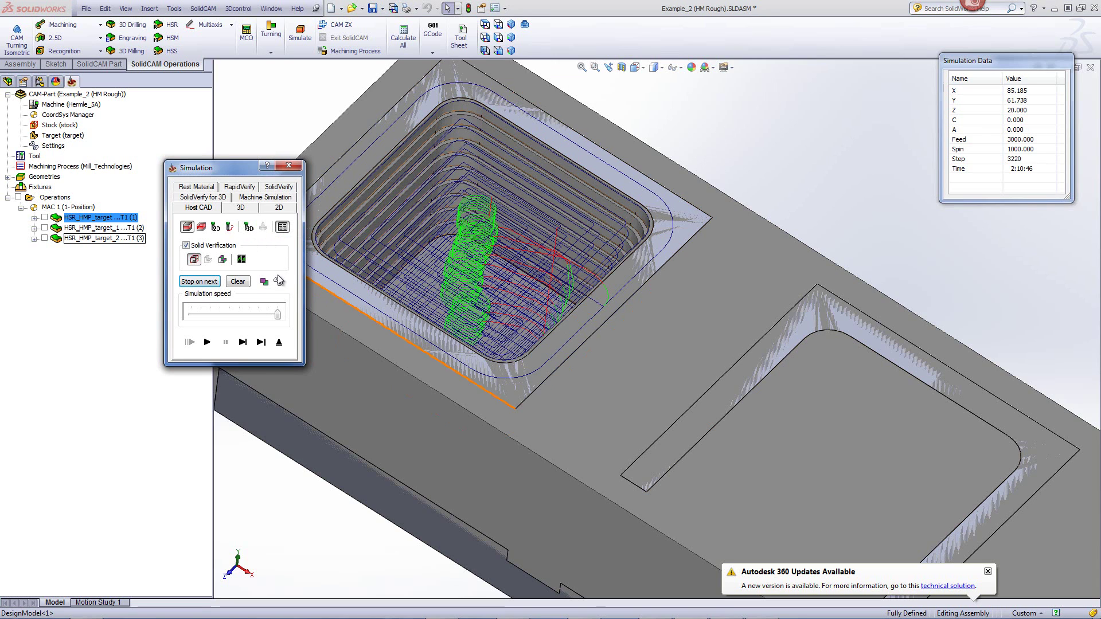
{"action": "left_click", "coordinate": [249, 227]}
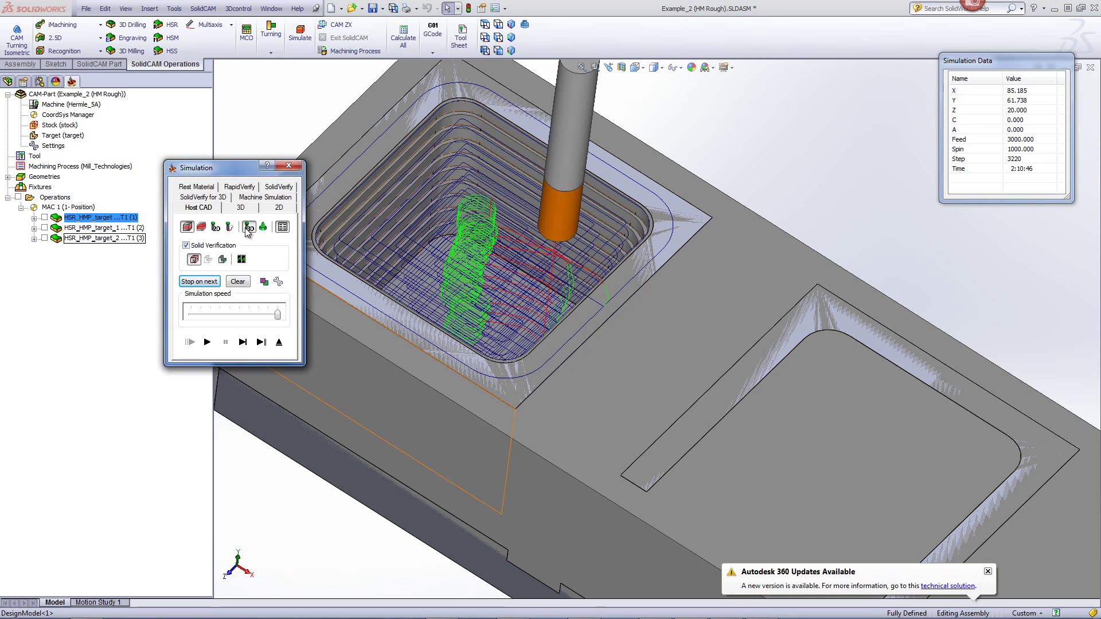
- Hide the toolpath in the HSR_HMP_target simulation, try to replay it, and leave the simulation and the operation
{"action": "left_click", "coordinate": [187, 227]}
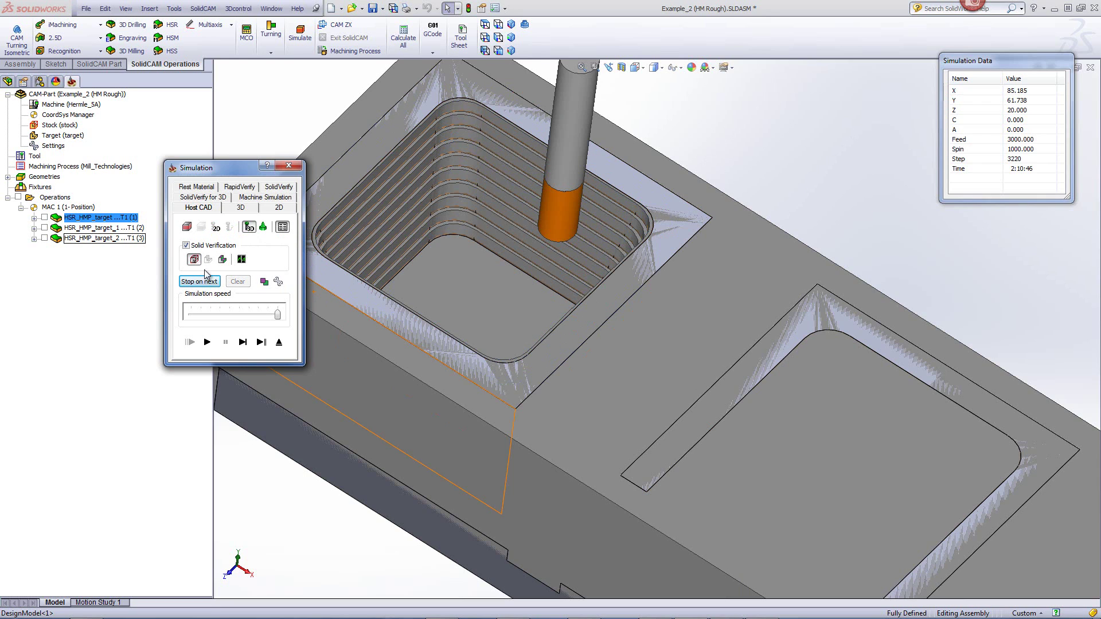
{"action": "left_click", "coordinate": [208, 343]}
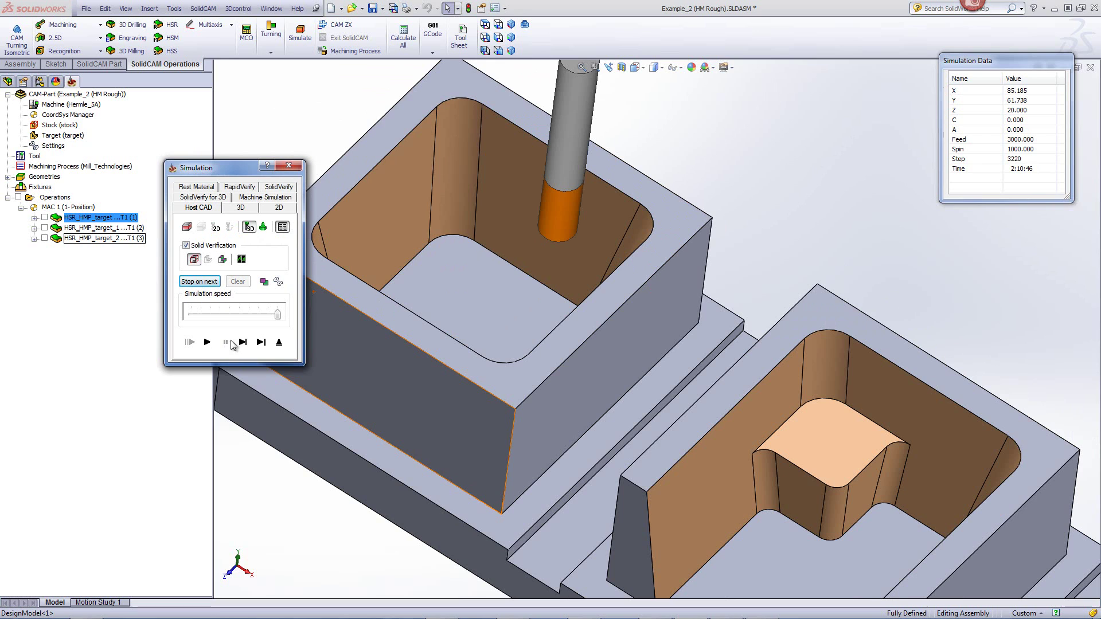
{"action": "left_click", "coordinate": [261, 342]}
{"action": "left_click", "coordinate": [279, 343]}
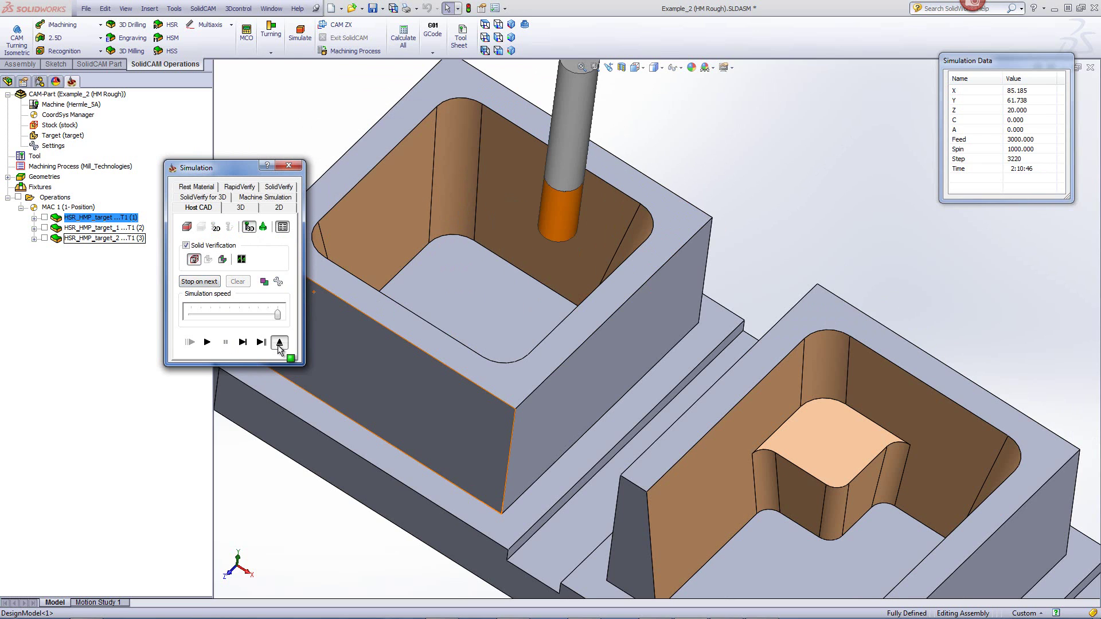
{"action": "left_click", "coordinate": [1066, 375]}
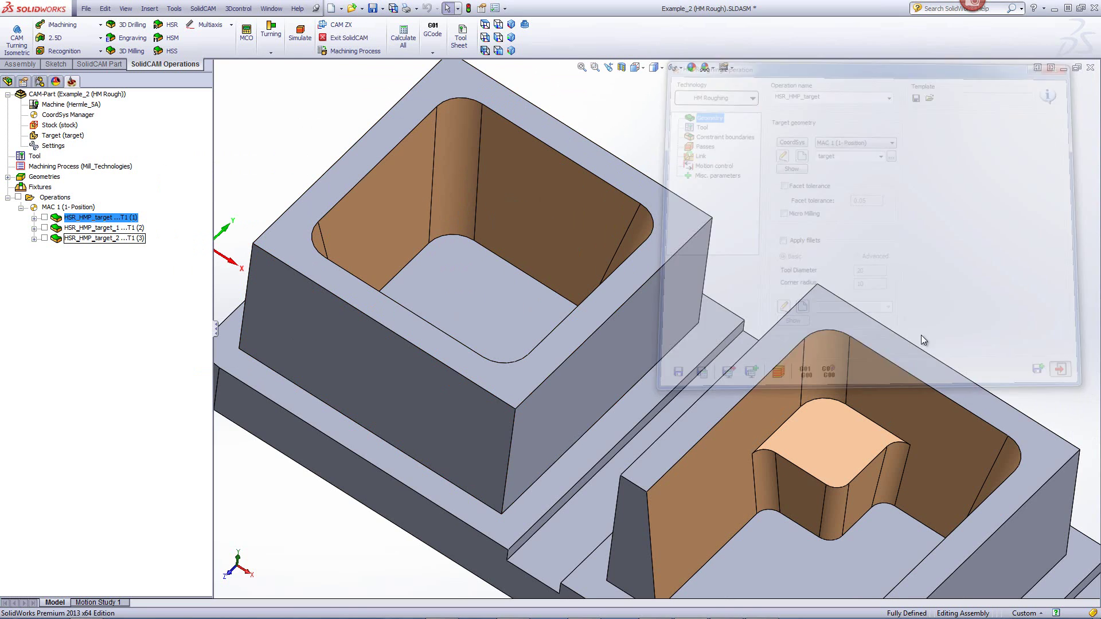
- Edit the stock definition, reselect the design model as the solid for its box relative to the model, and accept it
{"action": "left_click", "coordinate": [57, 126]}
{"action": "double_click", "coordinate": [57, 127]}
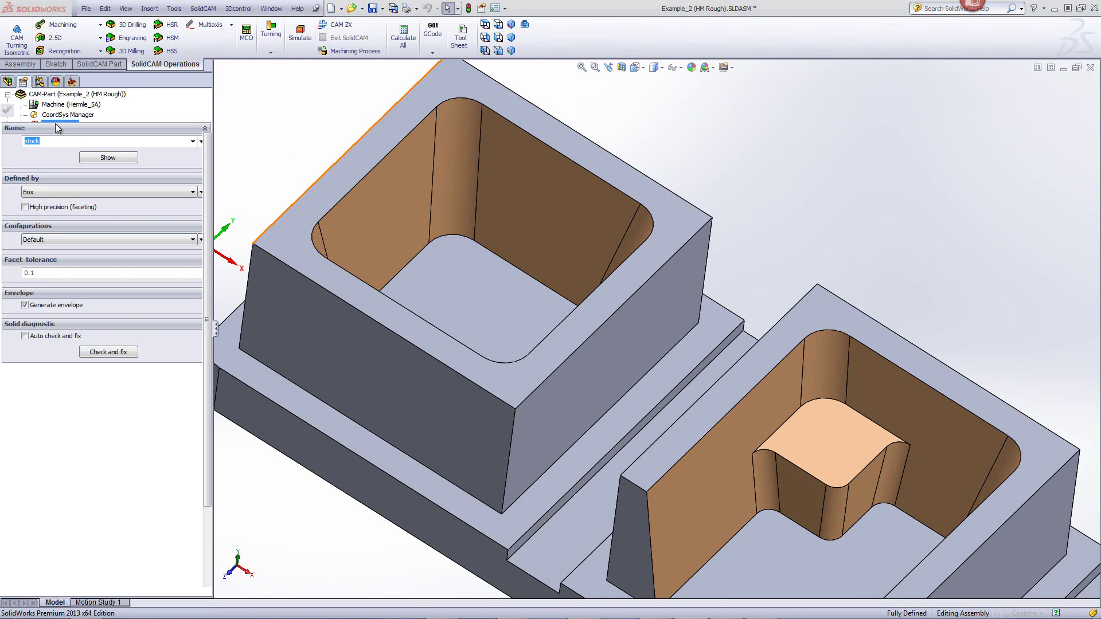
{"action": "left_click", "coordinate": [349, 294]}
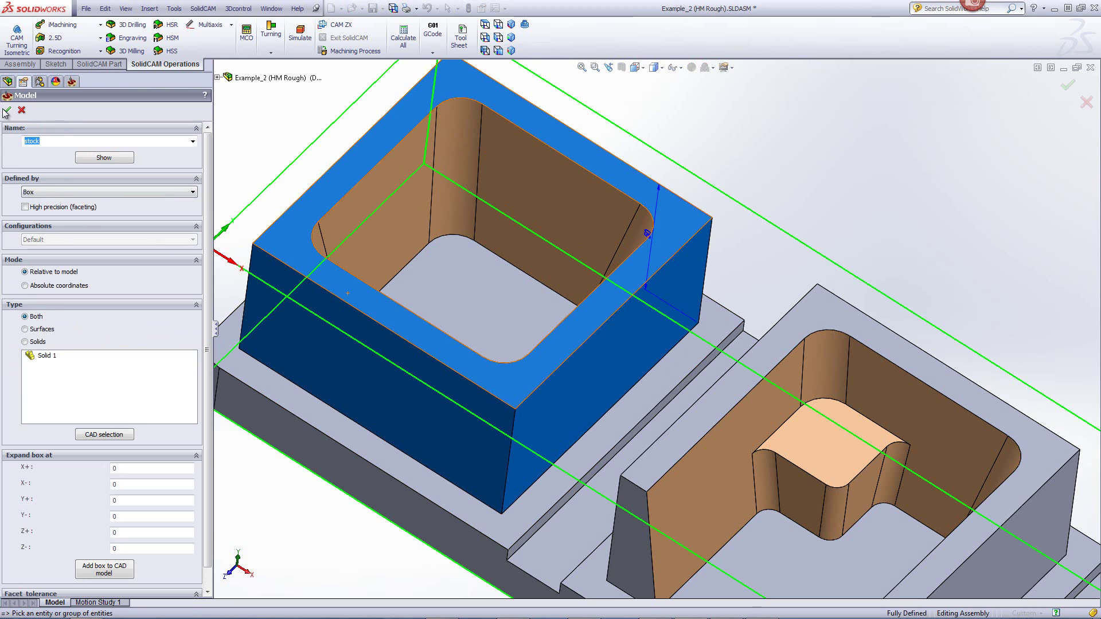
{"action": "left_click", "coordinate": [7, 110]}
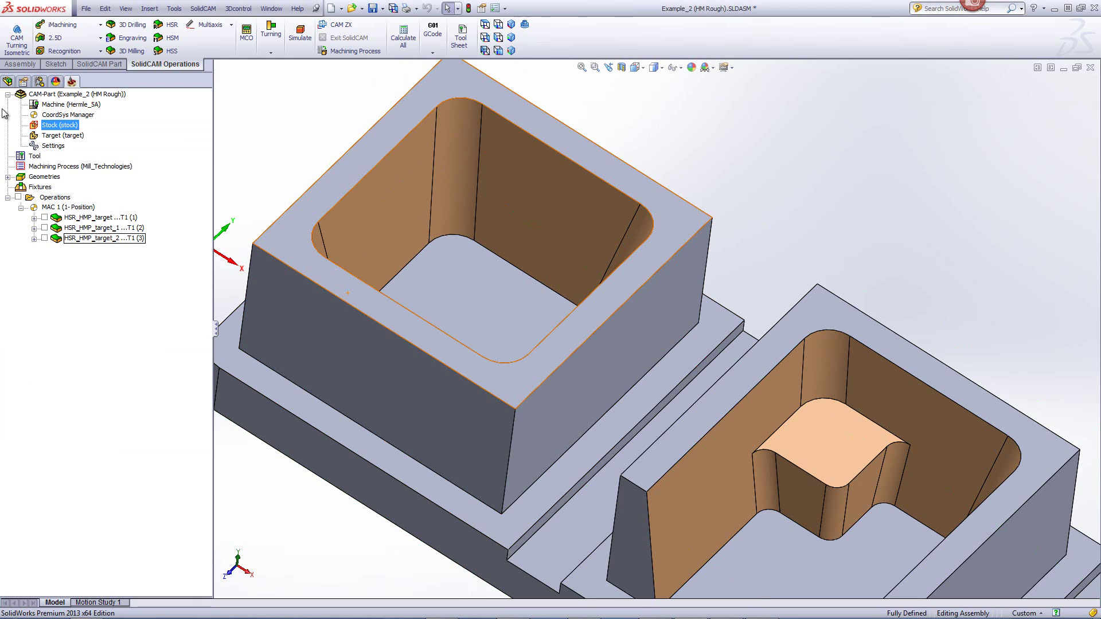
- Rerun the HSR_HMP_target simulation in Host CAD mode with Solid Verification, and toggle the toolpath display on and off
{"action": "left_click", "coordinate": [109, 218]}
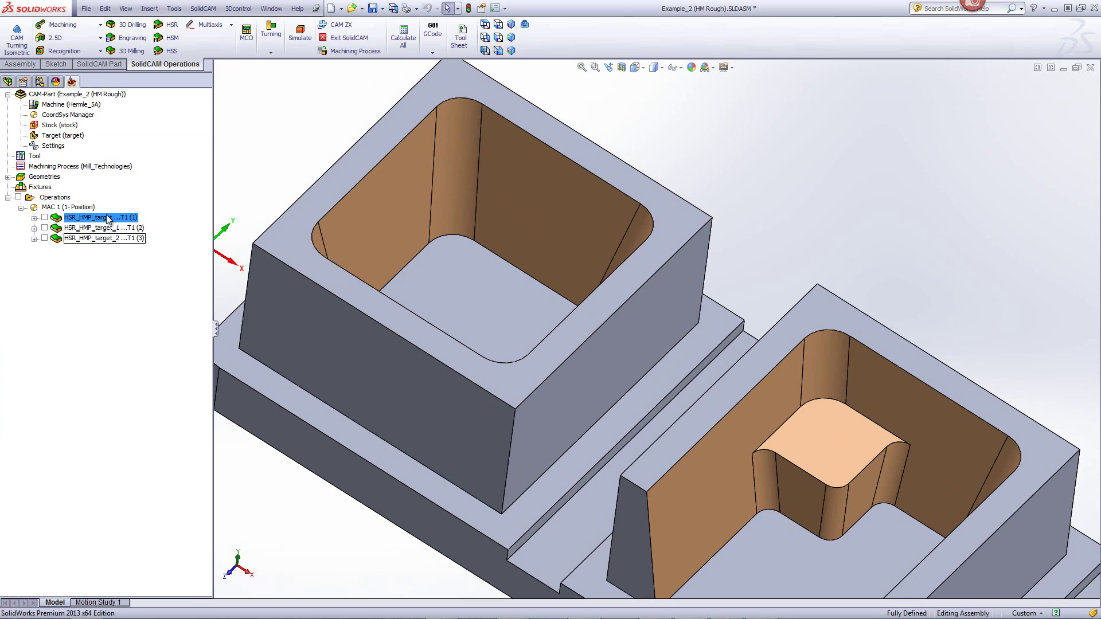
{"action": "left_click", "coordinate": [297, 50]}
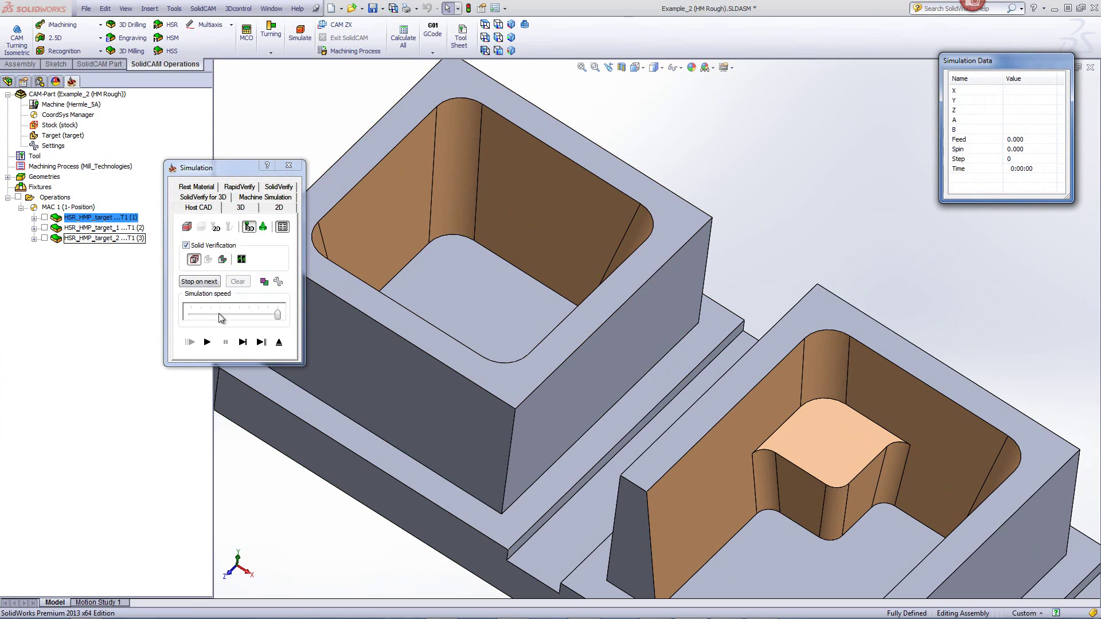
{"action": "left_click", "coordinate": [207, 342]}
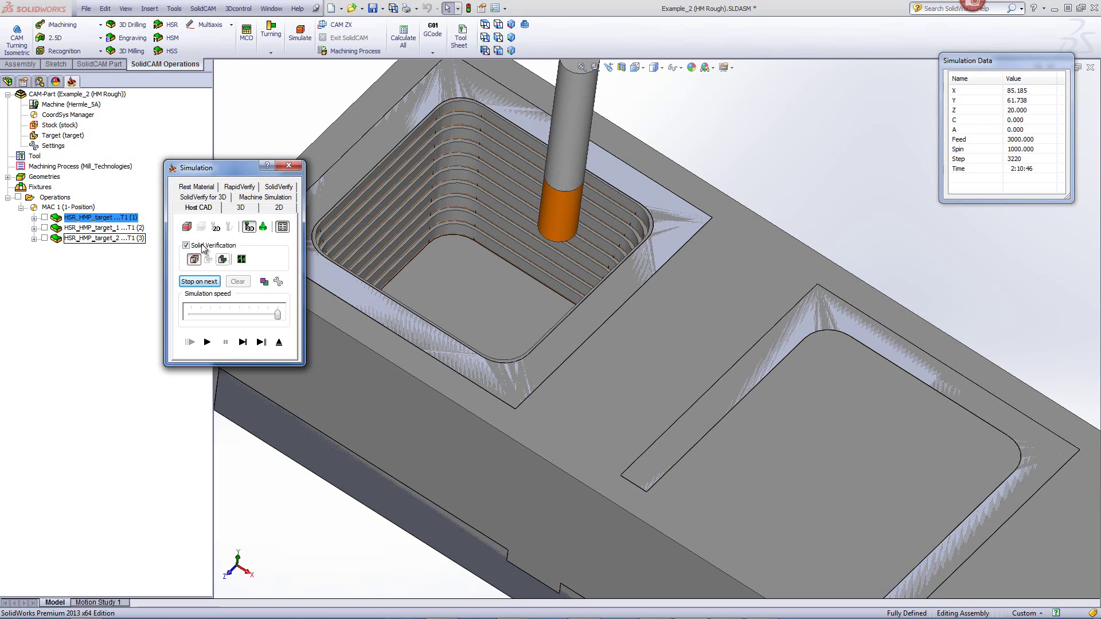
{"action": "left_click", "coordinate": [188, 227]}
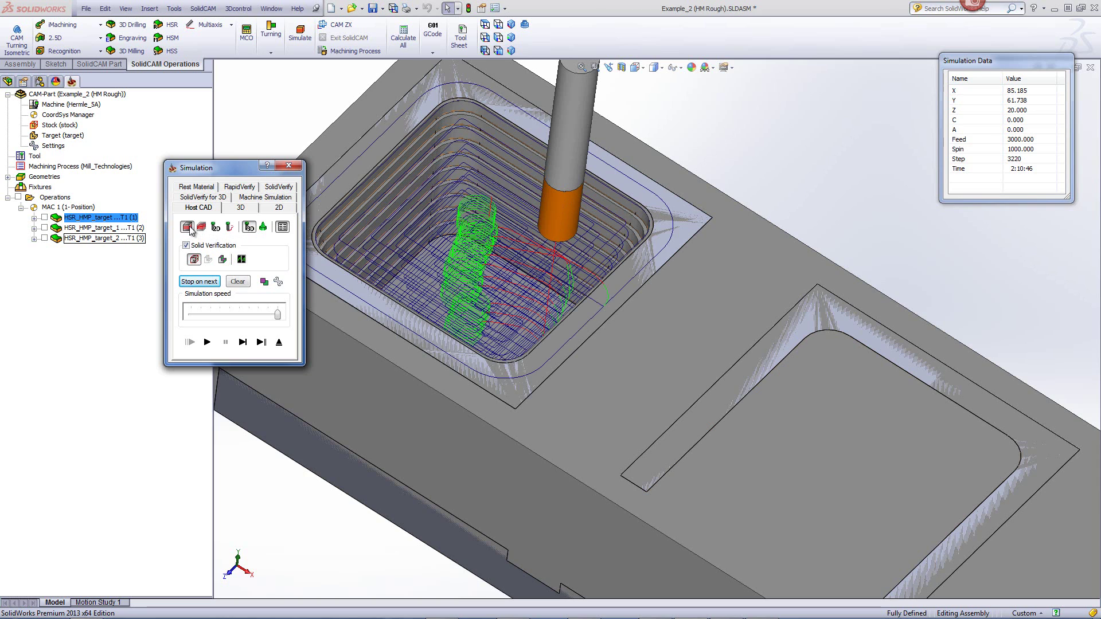
{"action": "left_click", "coordinate": [188, 227]}
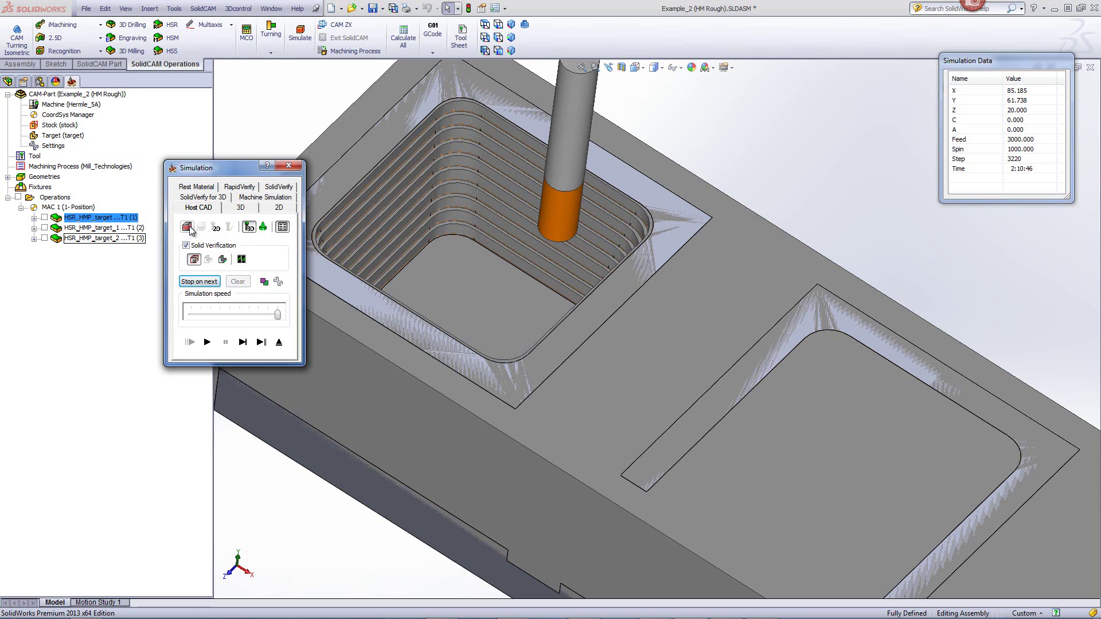
- Toggle the tool display, turn off Solid Verification, and exit the simulation
{"action": "left_click", "coordinate": [248, 228]}
{"action": "left_click", "coordinate": [250, 227]}
{"action": "left_click", "coordinate": [187, 246]}
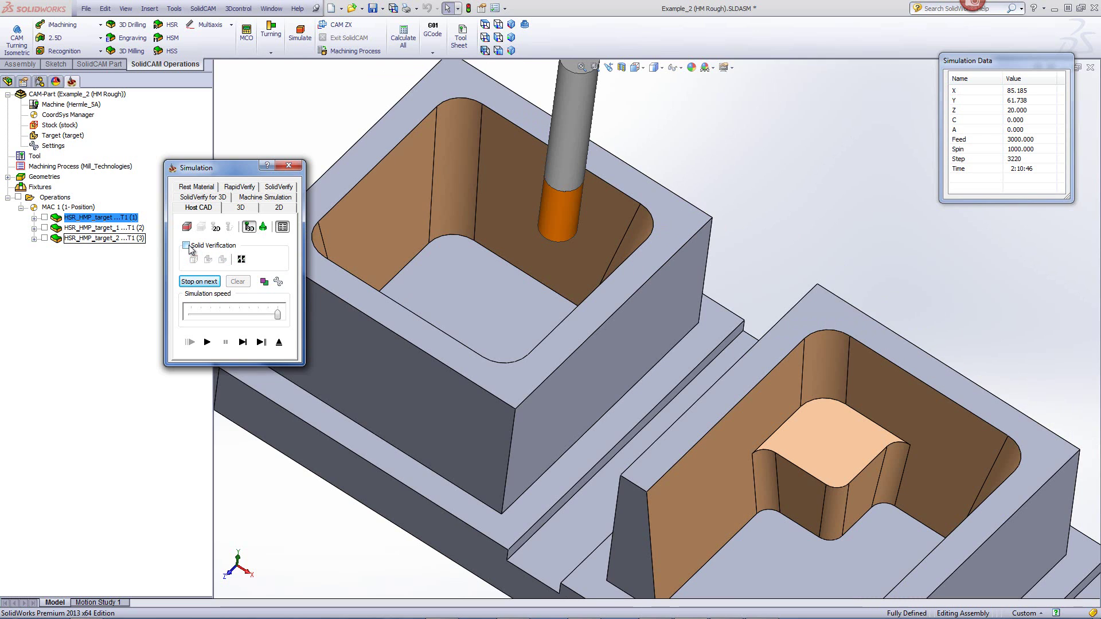
{"action": "left_click", "coordinate": [279, 341]}
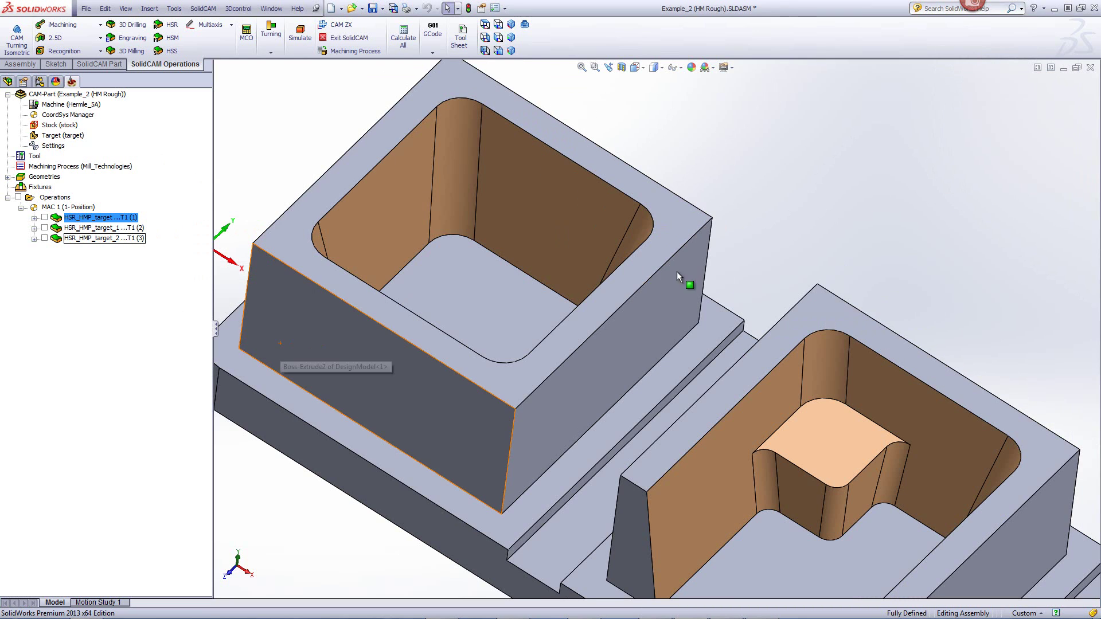
- Open the HSR_HMP_target_1 operation, review its tool, and show the contour2 constraint boundary on the model
{"action": "scroll", "coordinate": [934, 254], "scroll_direction": "up", "scroll_amount": 5}
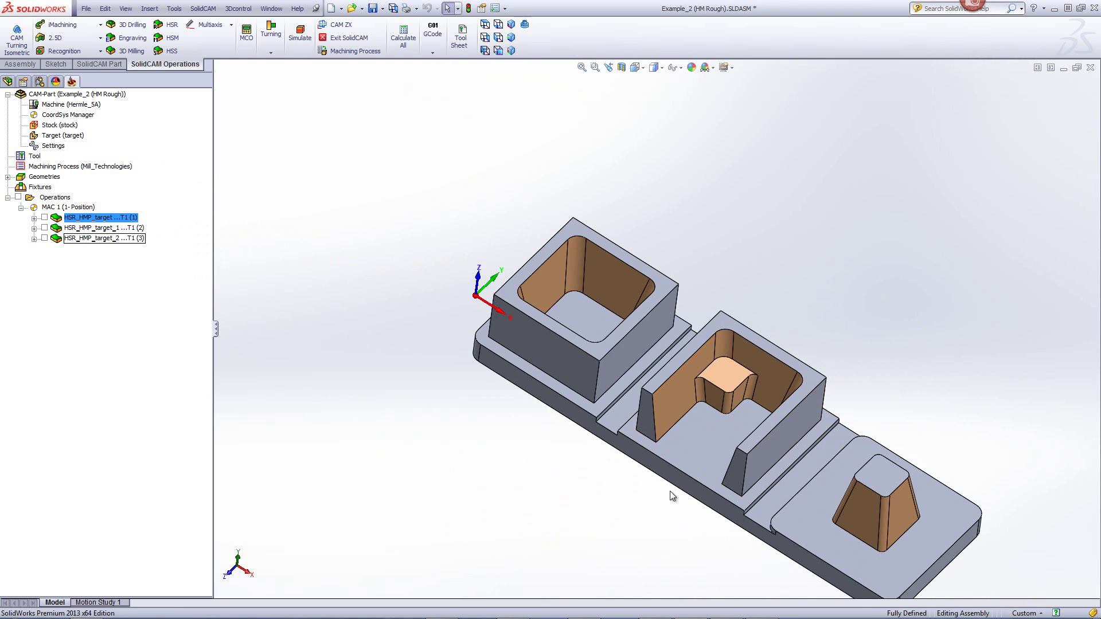
{"action": "scroll", "coordinate": [671, 493], "scroll_direction": "down", "scroll_amount": 3}
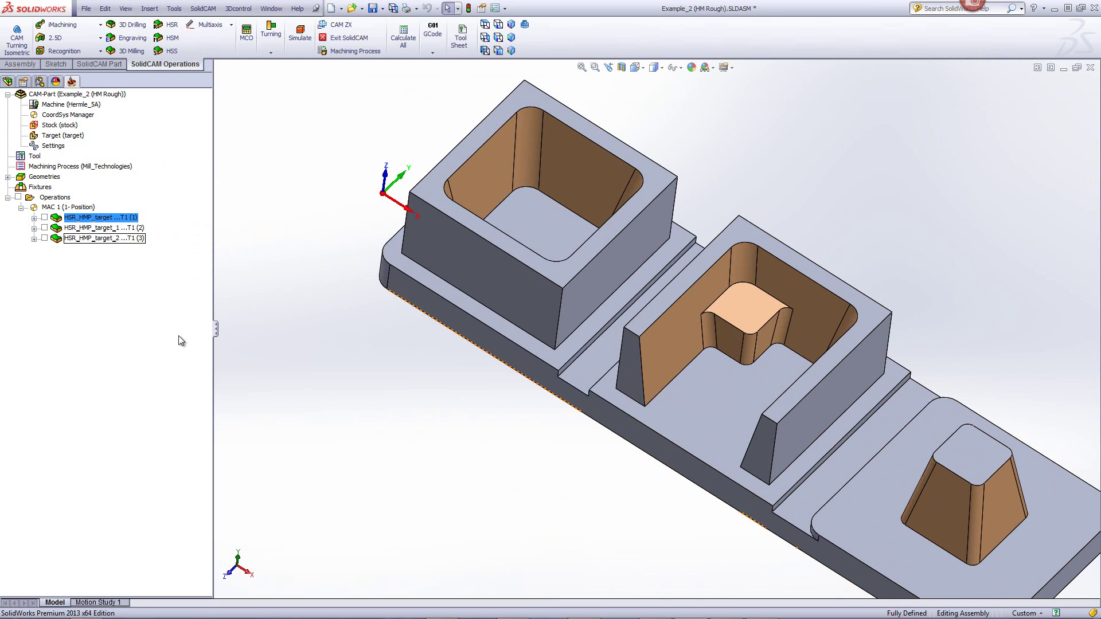
{"action": "double_click", "coordinate": [90, 228]}
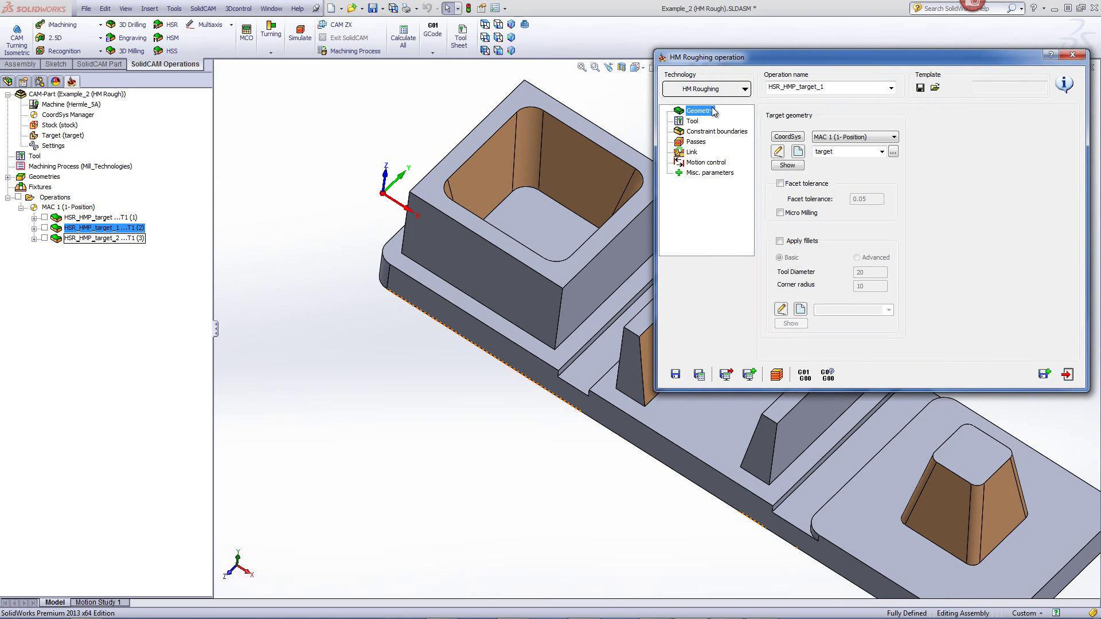
{"action": "left_click", "coordinate": [693, 121]}
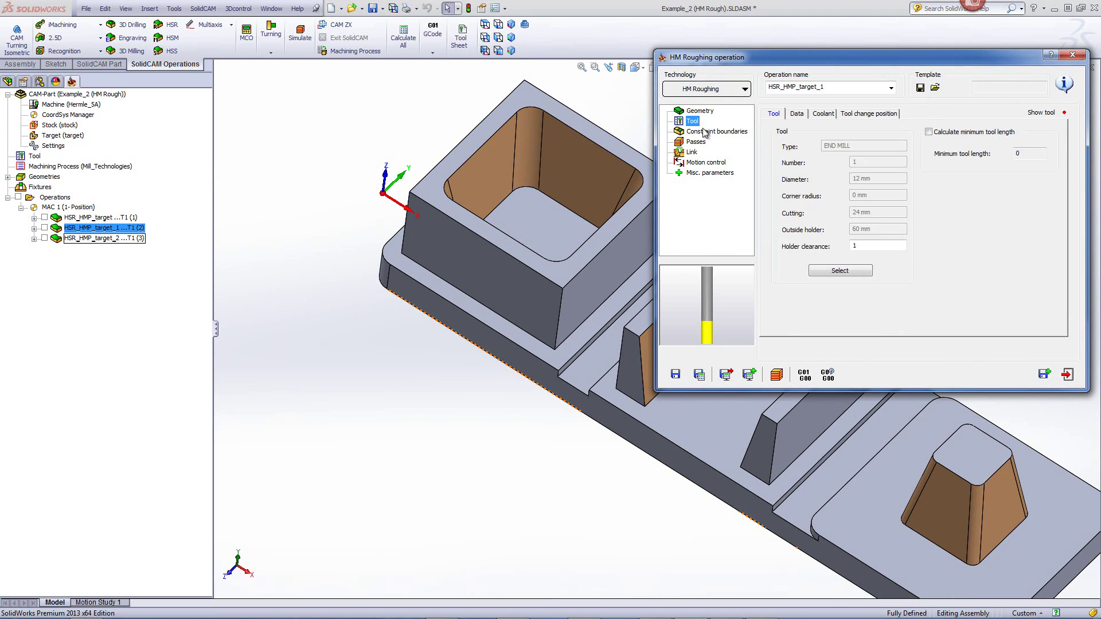
{"action": "left_click", "coordinate": [707, 132]}
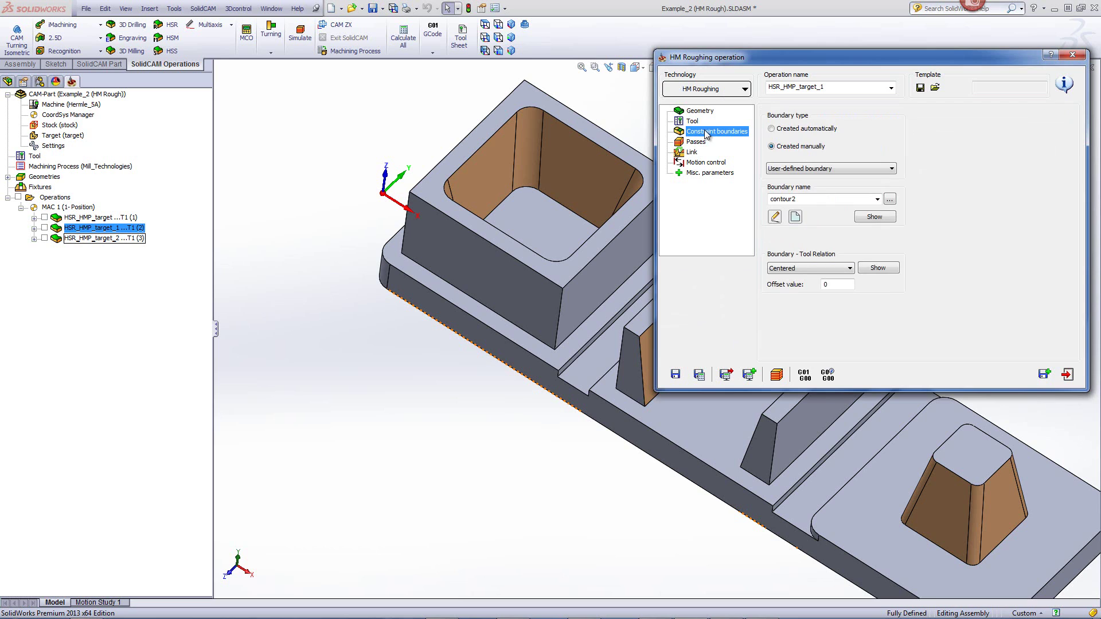
{"action": "left_click", "coordinate": [874, 217]}
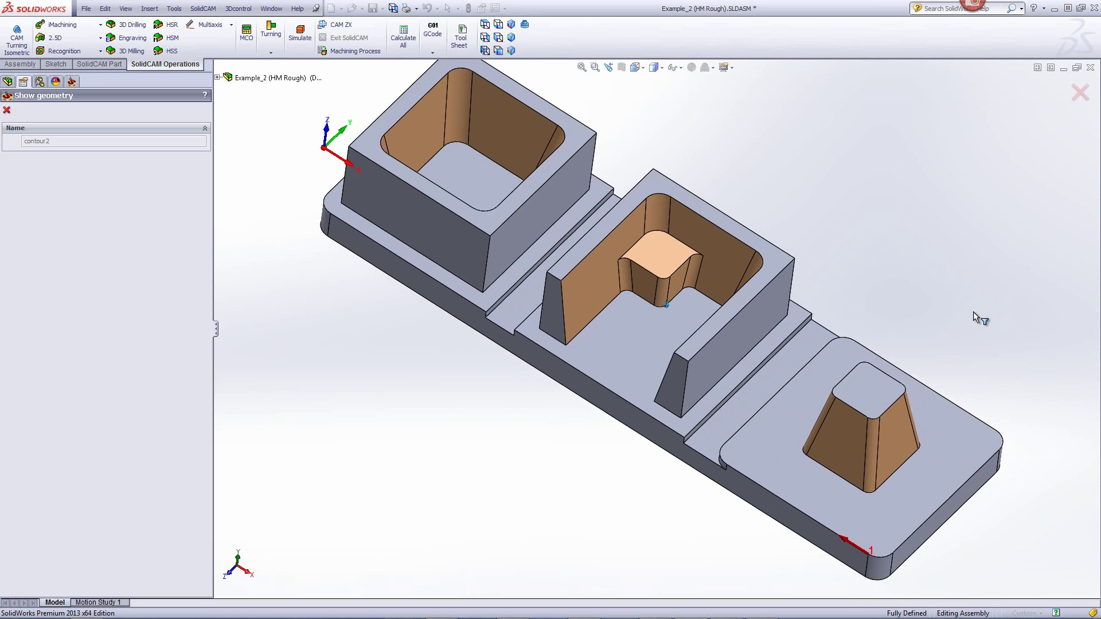
{"action": "left_click", "coordinate": [6, 111]}
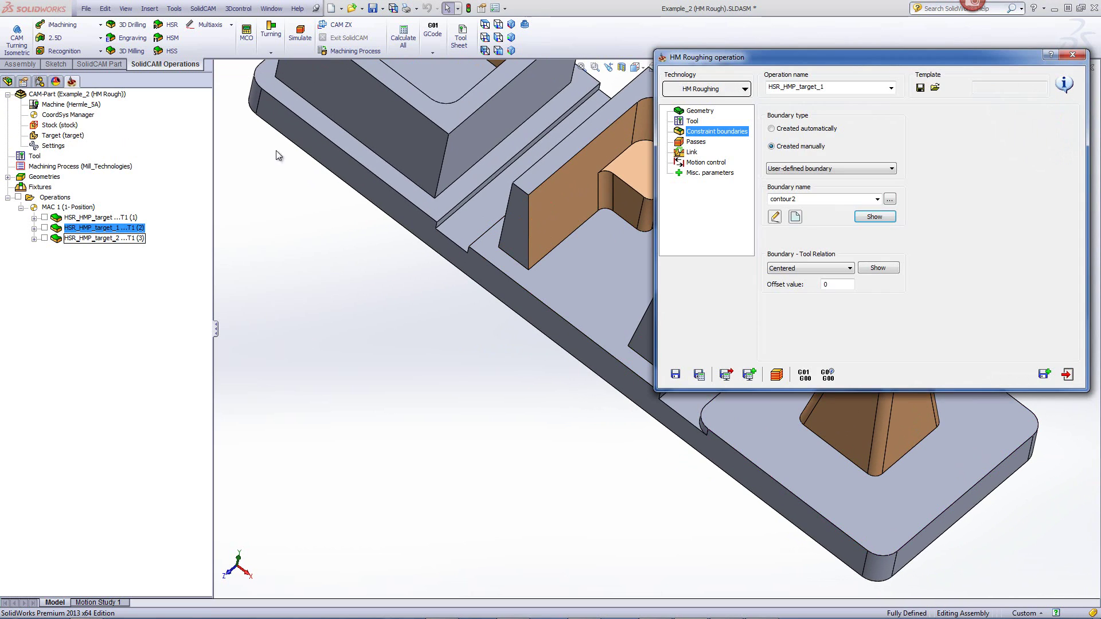
- Choose Core as the step over type in the passes parameters of HSR_HMP_target_1
{"action": "left_click", "coordinate": [702, 143]}
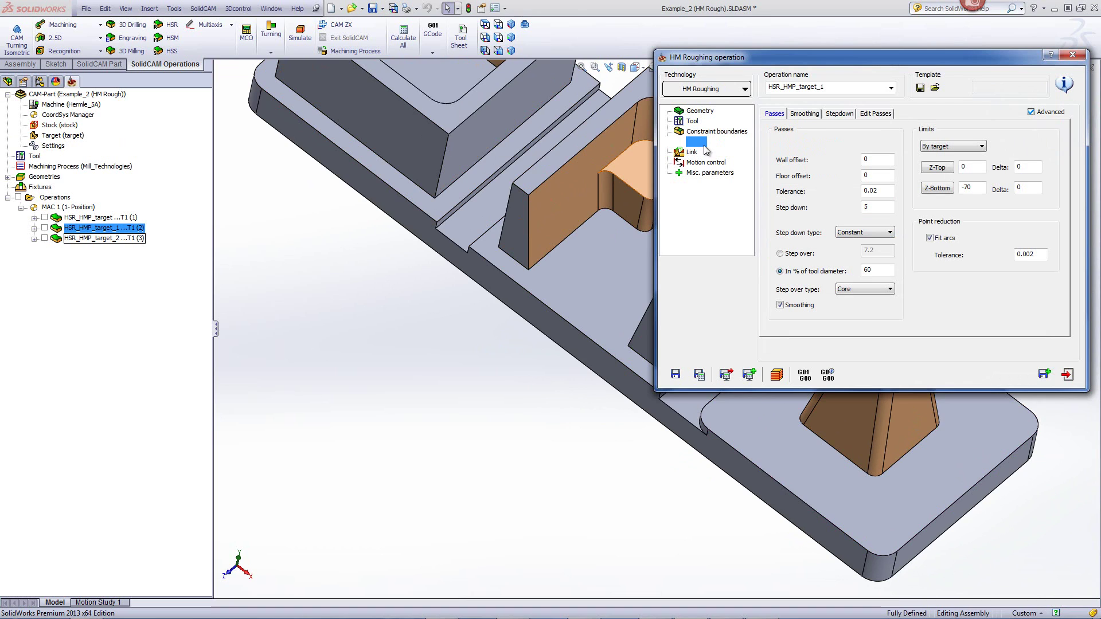
{"action": "left_click", "coordinate": [852, 293]}
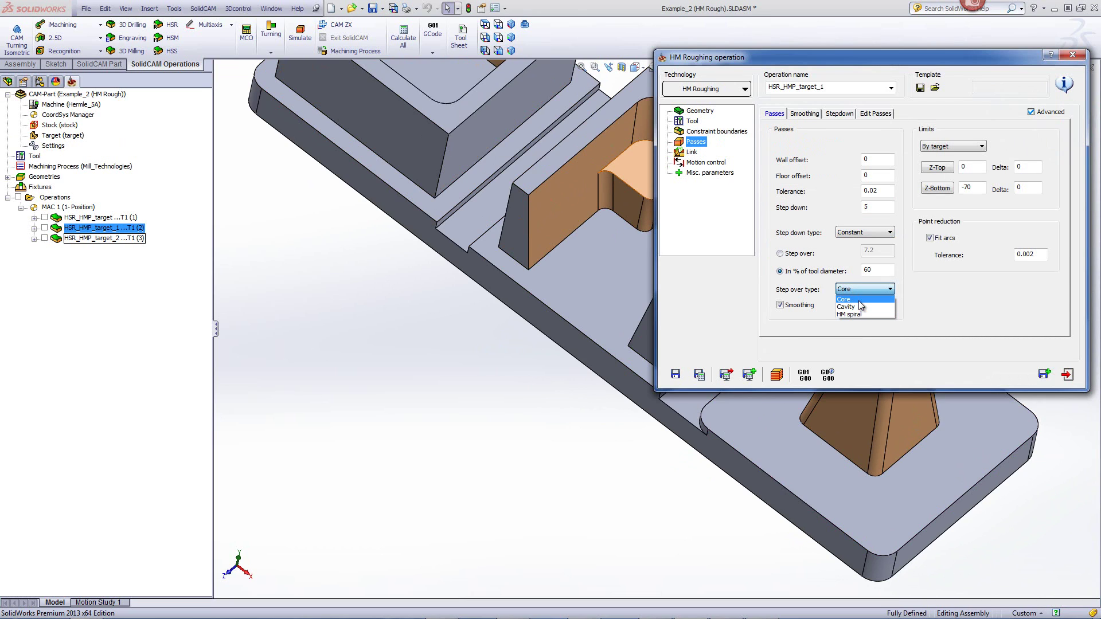
{"action": "left_click", "coordinate": [859, 300]}
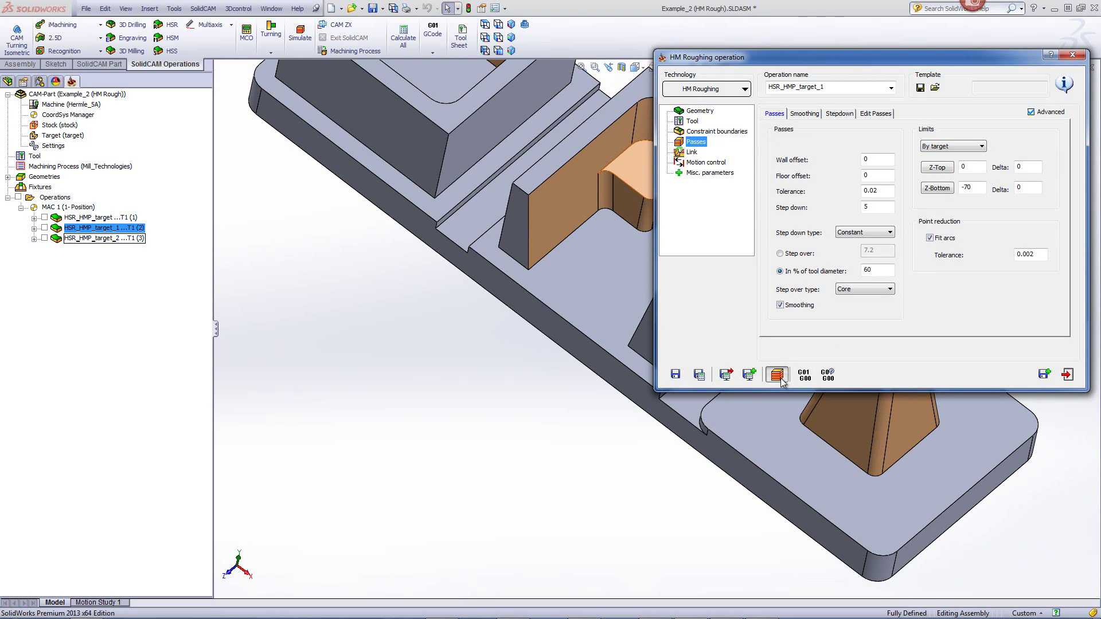
- Simulate HSR_HMP_target_1 in Host CAD mode, single-stepping through the first-level core passes around the tapered boss
{"action": "left_click", "coordinate": [778, 375]}
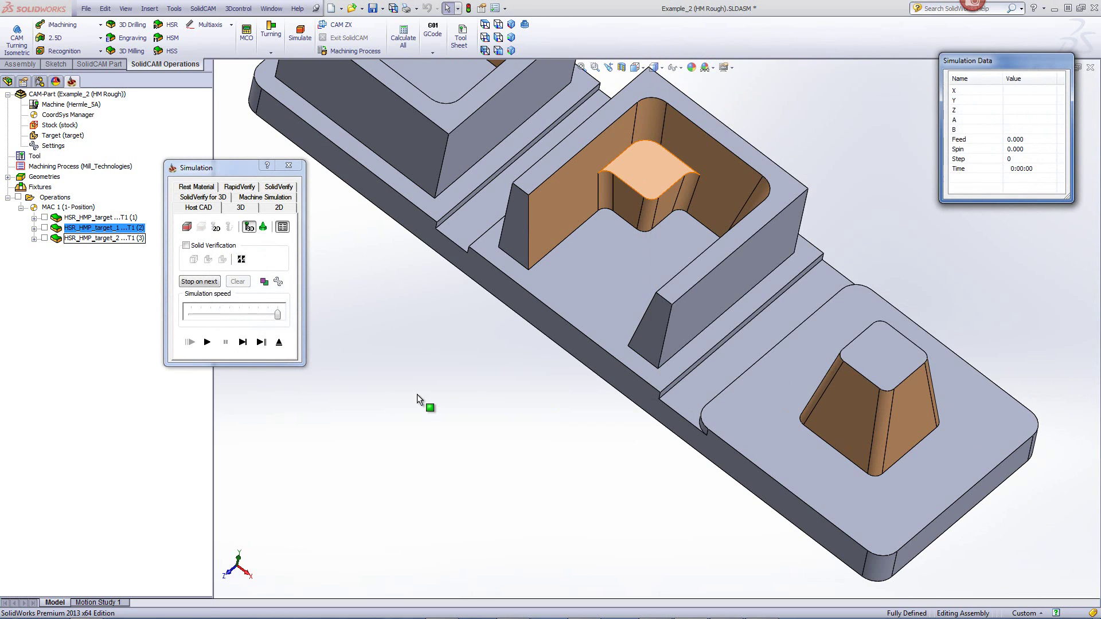
{"action": "left_click", "coordinate": [244, 340]}
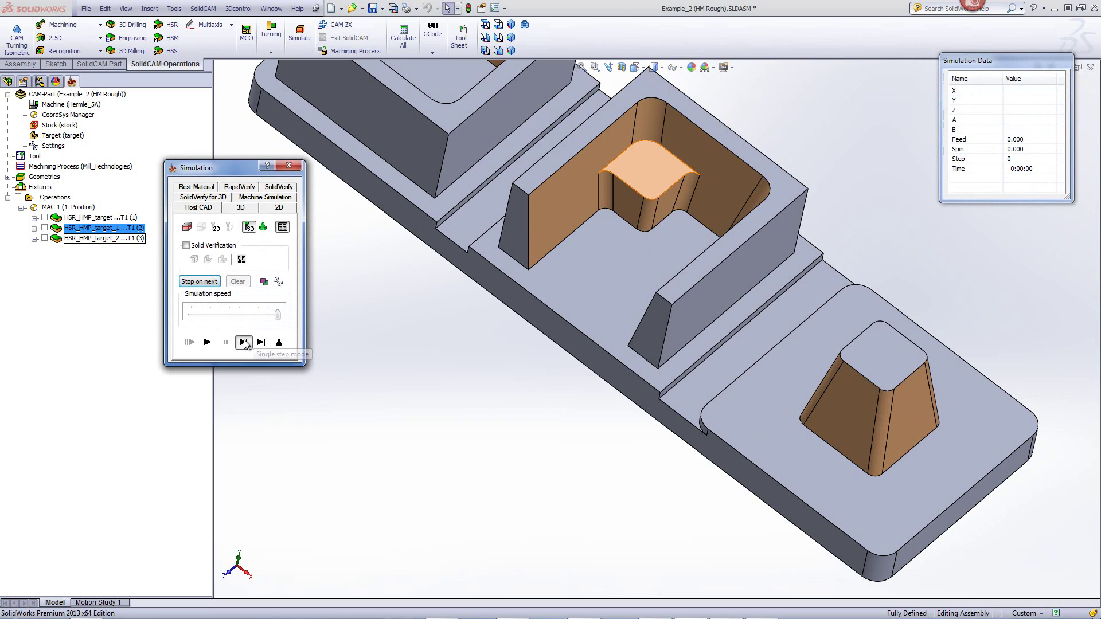
{"action": "left_click", "coordinate": [244, 340]}
{"action": "left_click", "coordinate": [244, 341]}
{"action": "left_click", "coordinate": [244, 341]}
{"action": "left_click", "coordinate": [245, 341]}
{"action": "left_click", "coordinate": [244, 341]}
{"action": "left_click", "coordinate": [244, 341]}
{"action": "left_click", "coordinate": [245, 341]}
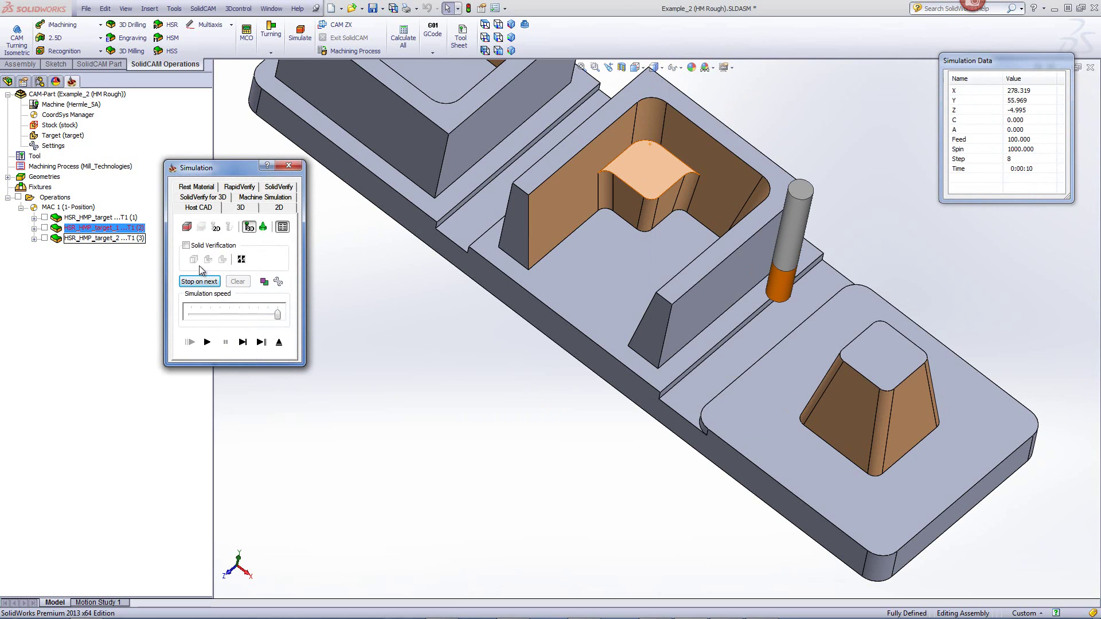
{"action": "left_click", "coordinate": [244, 343]}
{"action": "left_click", "coordinate": [245, 342]}
{"action": "left_click", "coordinate": [245, 342]}
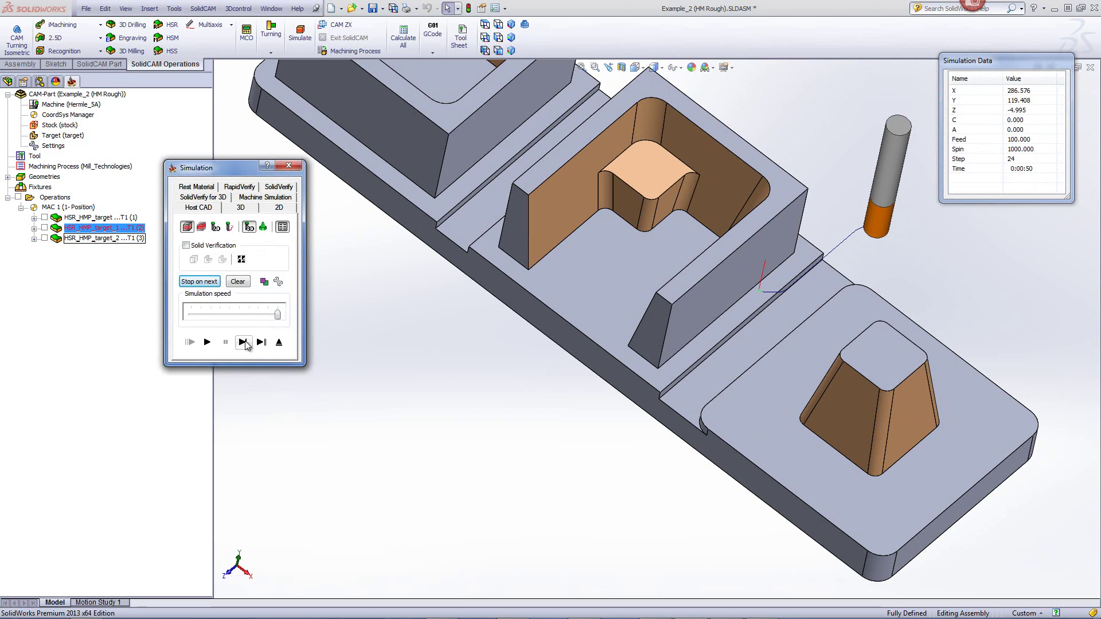
{"action": "left_click", "coordinate": [245, 342]}
{"action": "left_click", "coordinate": [245, 345]}
{"action": "left_click", "coordinate": [245, 344]}
{"action": "left_click", "coordinate": [244, 344]}
{"action": "left_click", "coordinate": [244, 344]}
{"action": "left_click", "coordinate": [244, 345]}
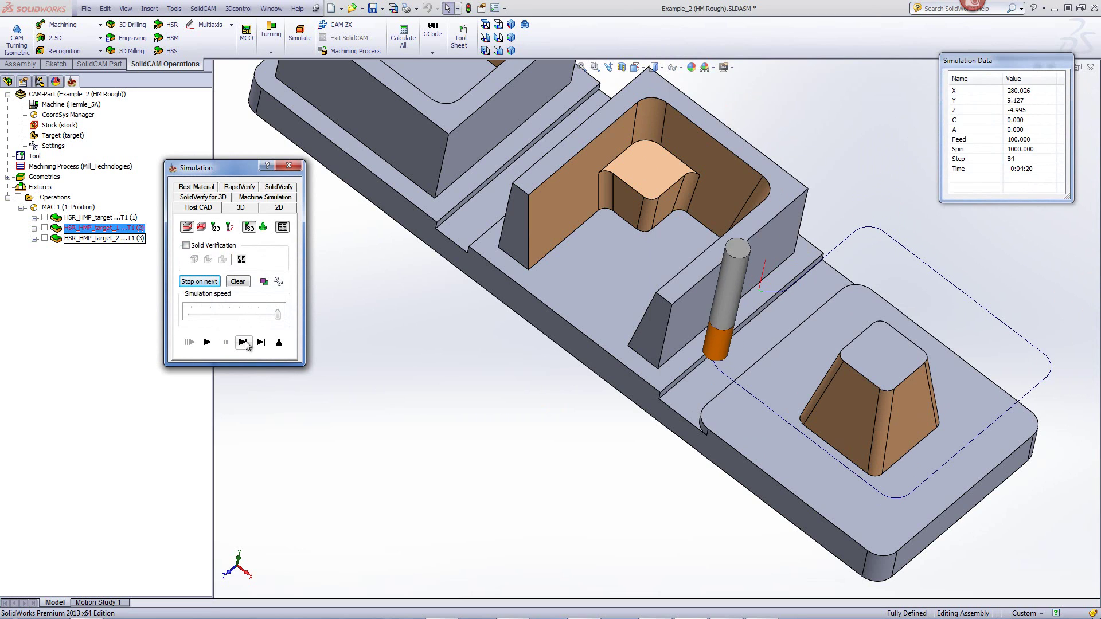
{"action": "left_click", "coordinate": [245, 345]}
{"action": "left_click", "coordinate": [245, 344]}
{"action": "left_click", "coordinate": [245, 345]}
{"action": "left_click", "coordinate": [245, 345]}
{"action": "left_click", "coordinate": [245, 345]}
{"action": "left_click", "coordinate": [245, 345]}
{"action": "left_click", "coordinate": [245, 345]}
{"action": "left_click", "coordinate": [244, 345]}
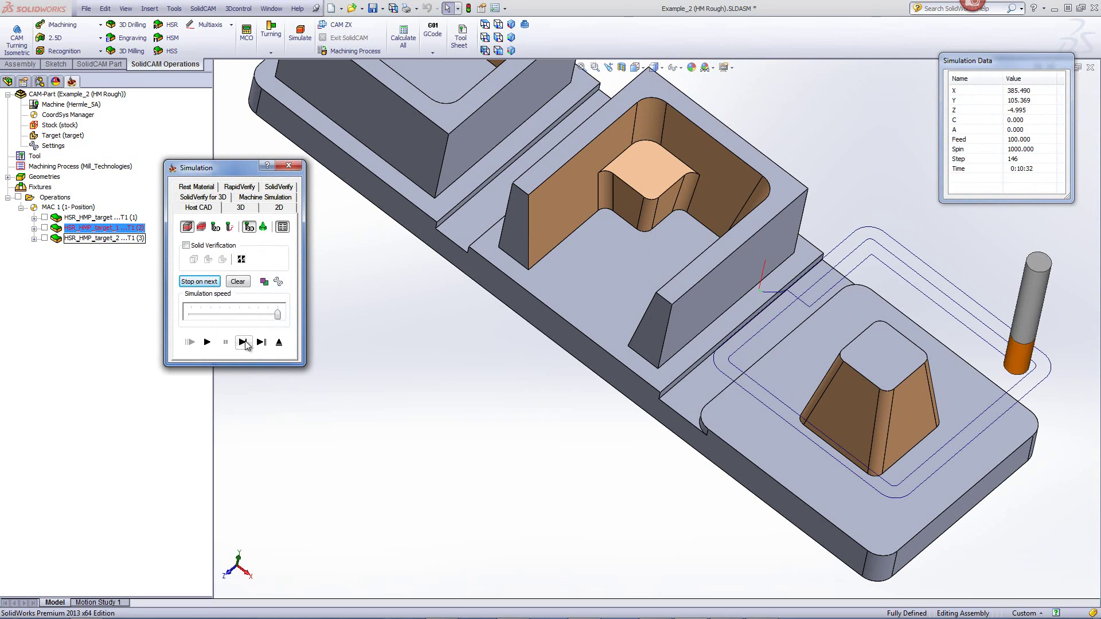
{"action": "left_click", "coordinate": [245, 344]}
{"action": "left_click", "coordinate": [244, 344]}
{"action": "left_click", "coordinate": [245, 344]}
{"action": "left_click", "coordinate": [244, 344]}
{"action": "left_click", "coordinate": [245, 344]}
{"action": "left_click", "coordinate": [245, 344]}
{"action": "left_click", "coordinate": [244, 345]}
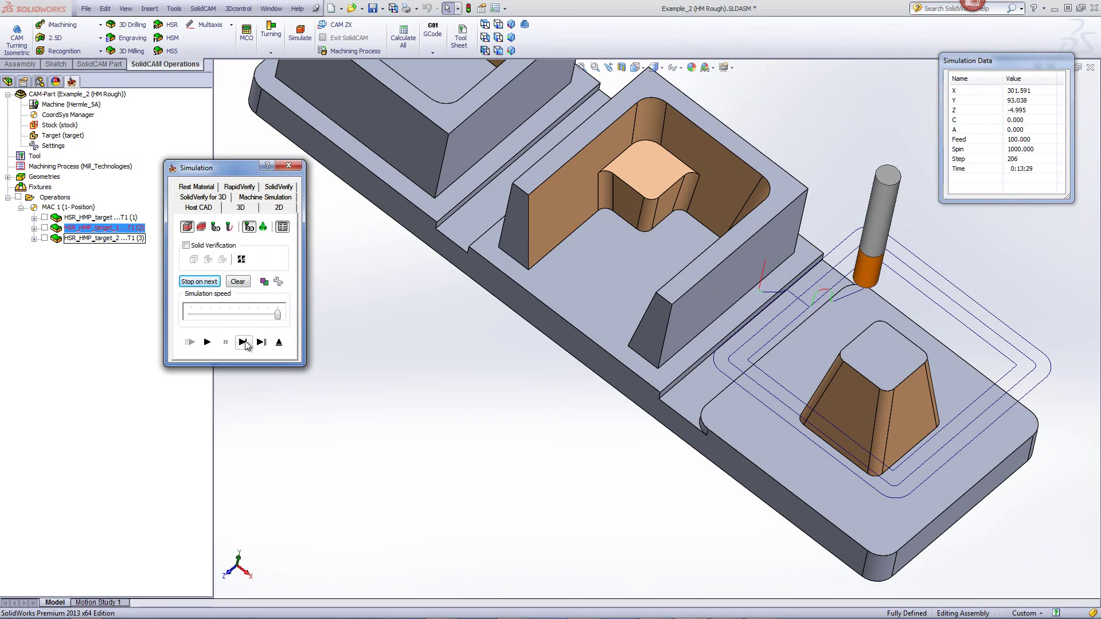
{"action": "left_click", "coordinate": [245, 344]}
{"action": "left_click", "coordinate": [245, 345]}
{"action": "left_click", "coordinate": [245, 344]}
{"action": "left_click", "coordinate": [244, 345]}
{"action": "left_click", "coordinate": [245, 345]}
{"action": "left_click", "coordinate": [245, 345]}
{"action": "left_click", "coordinate": [245, 345]}
{"action": "left_click", "coordinate": [245, 345]}
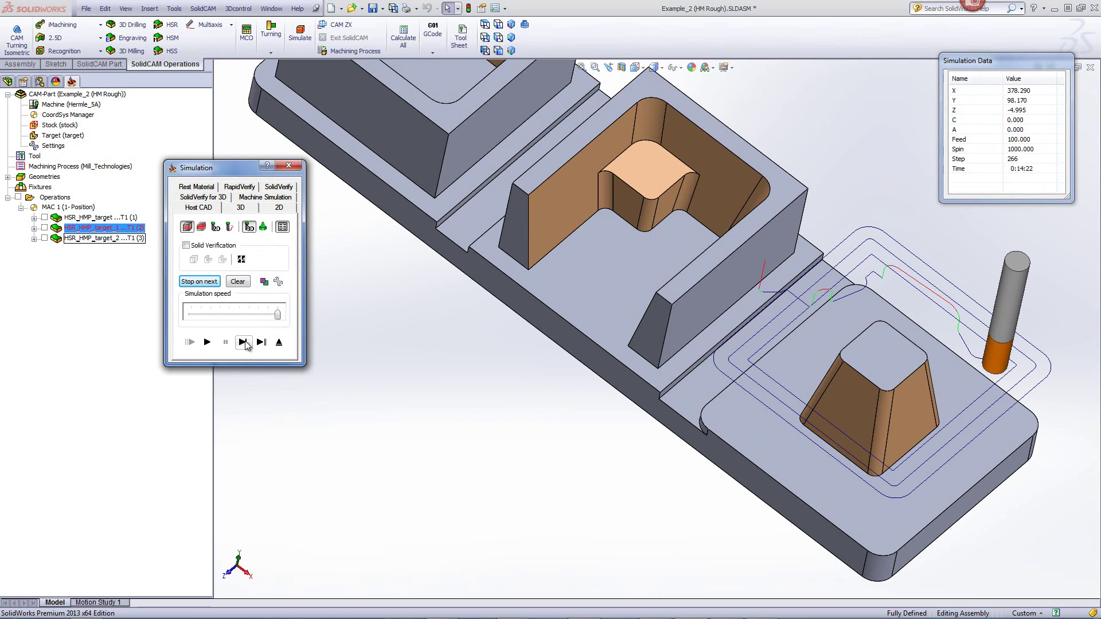
{"action": "left_click", "coordinate": [245, 345]}
- Play the rest of the HSR_HMP_target_1 simulation, and close the simulation and the operation
{"action": "left_click", "coordinate": [205, 344]}
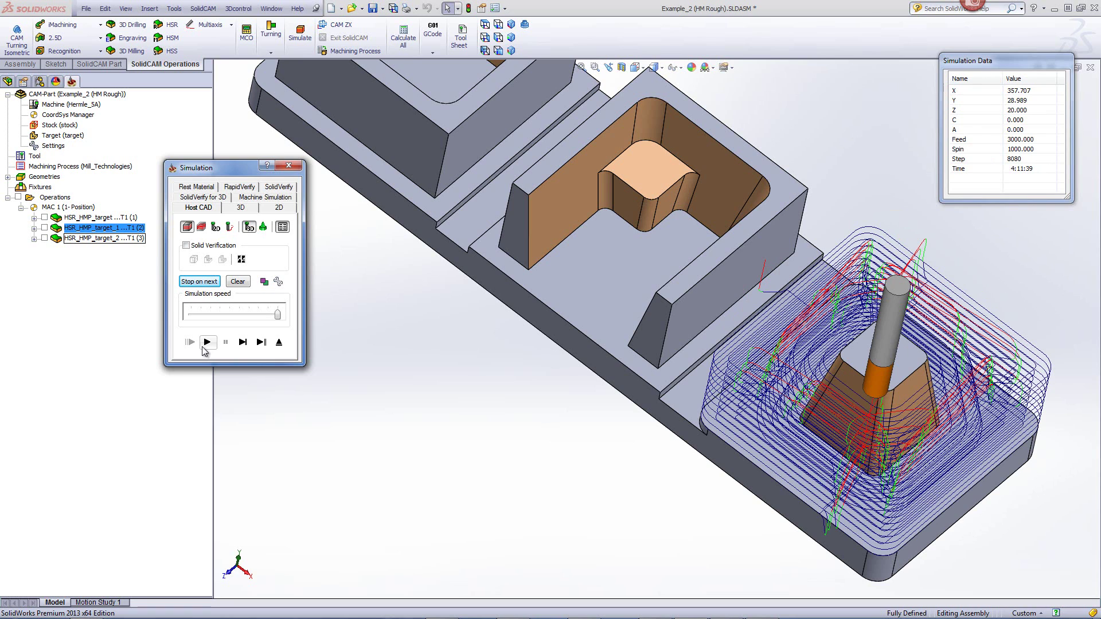
{"action": "left_click", "coordinate": [280, 342]}
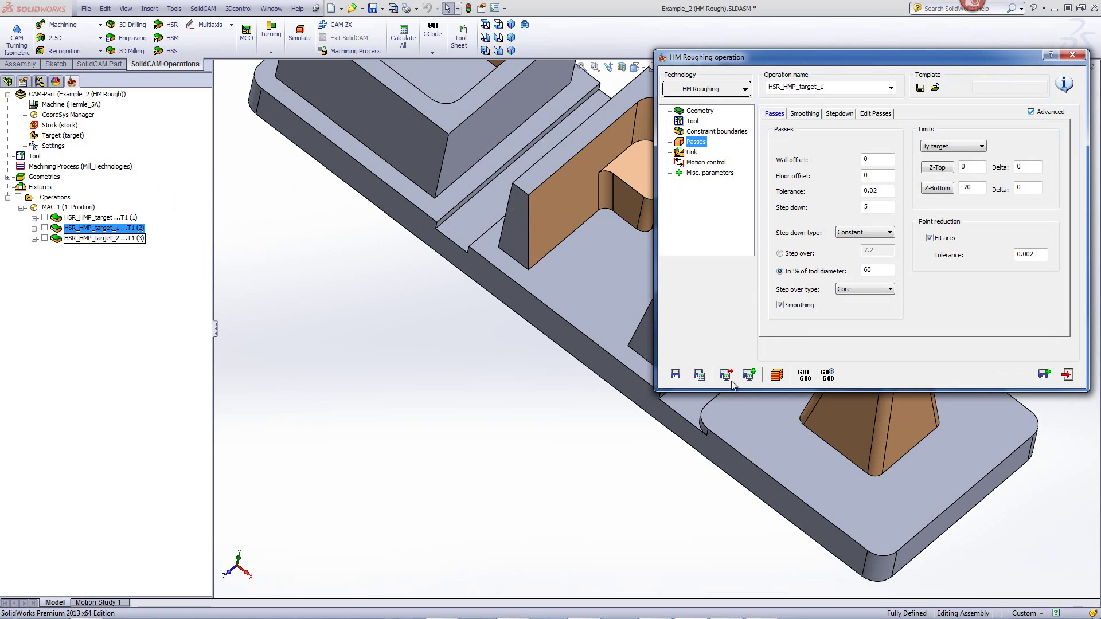
{"action": "left_click", "coordinate": [1067, 375]}
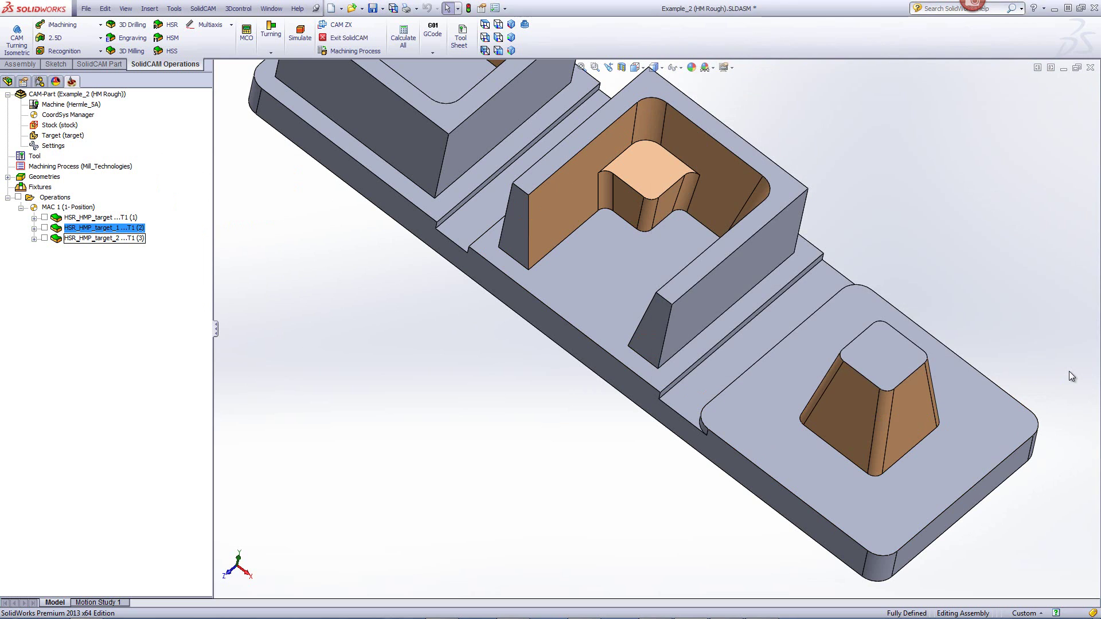
- Open the HSR_HMP_target_2 HM Roughing operation and display its passes parameters
{"action": "middle_click_drag", "start_coordinate": [440, 358], "coordinate": [597, 307]}
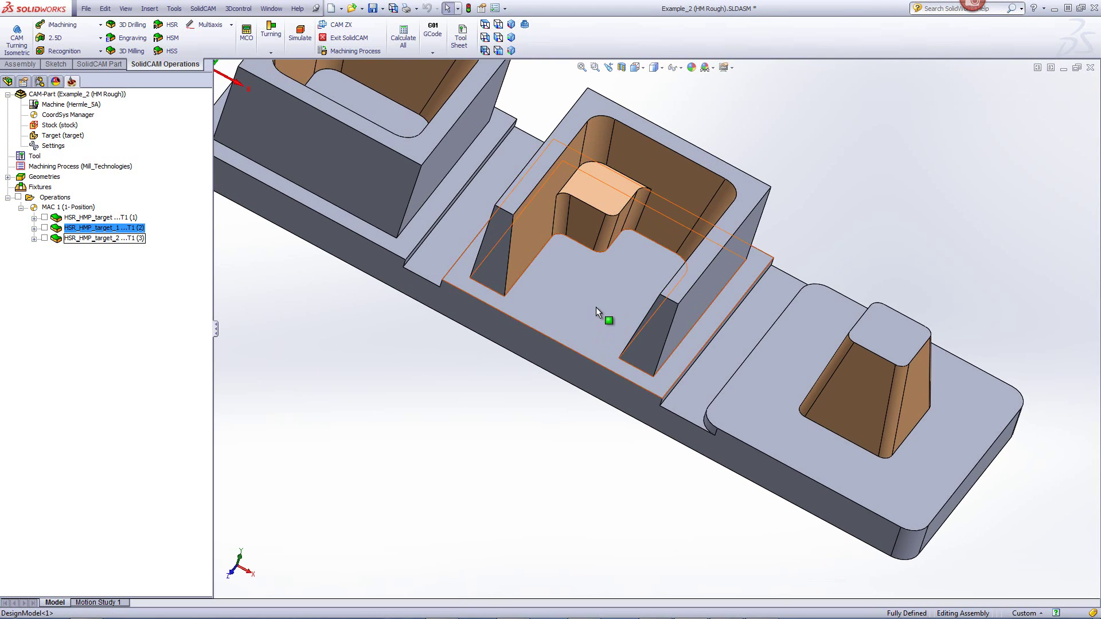
{"action": "left_click", "coordinate": [596, 305]}
{"action": "left_click", "coordinate": [314, 360]}
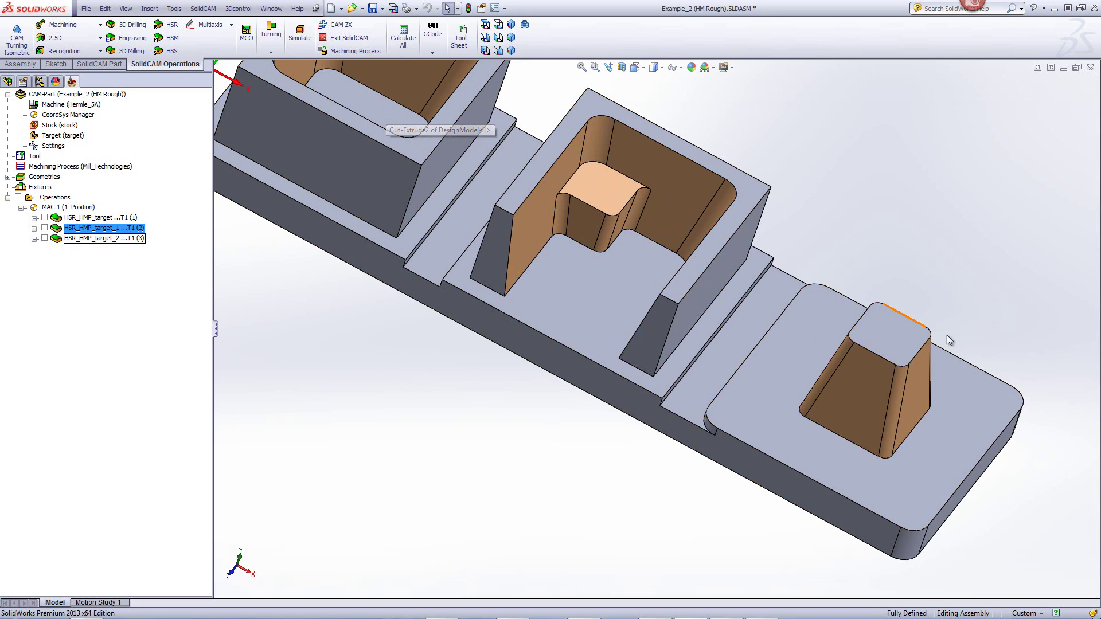
{"action": "double_click", "coordinate": [79, 240]}
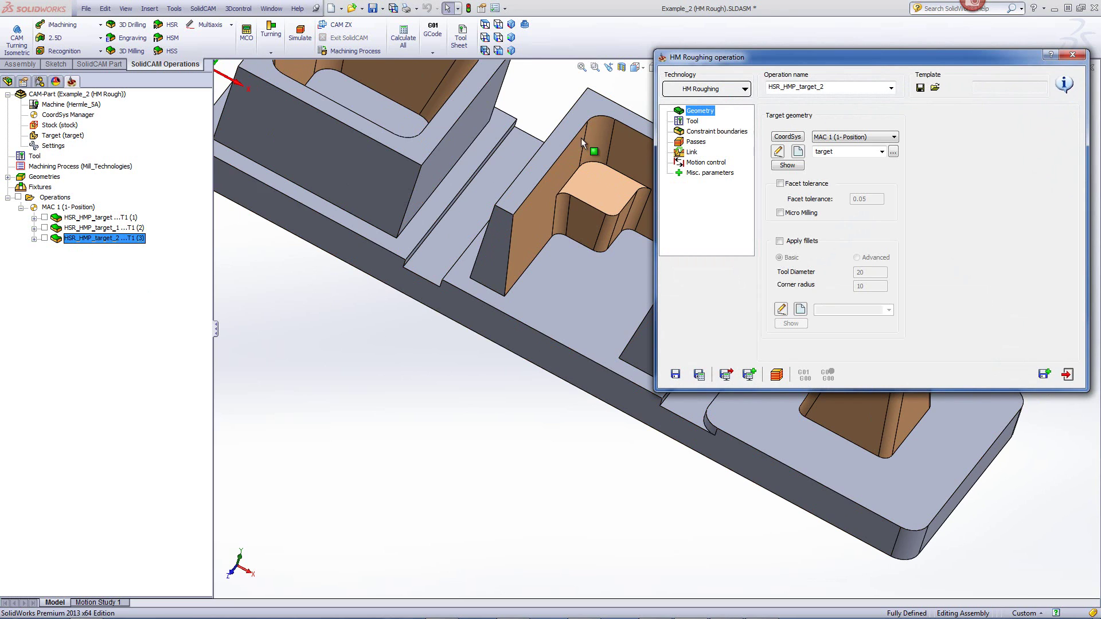
{"action": "left_click", "coordinate": [699, 142]}
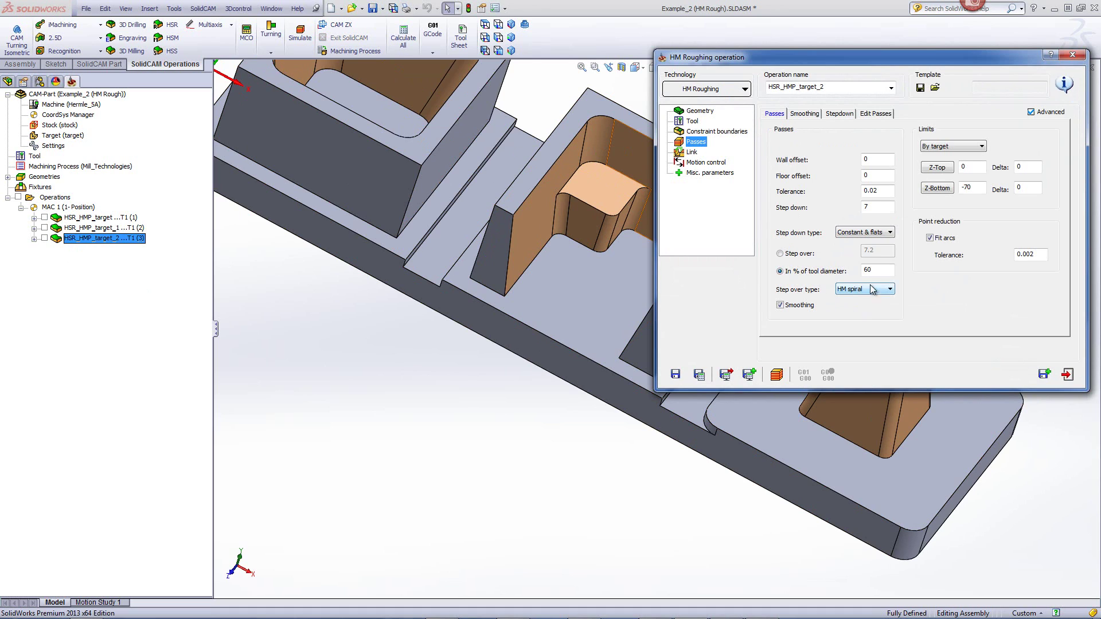
- Choose Constant as the step down type in the passes parameters of HSR_HMP_target_2
{"action": "left_click", "coordinate": [855, 233]}
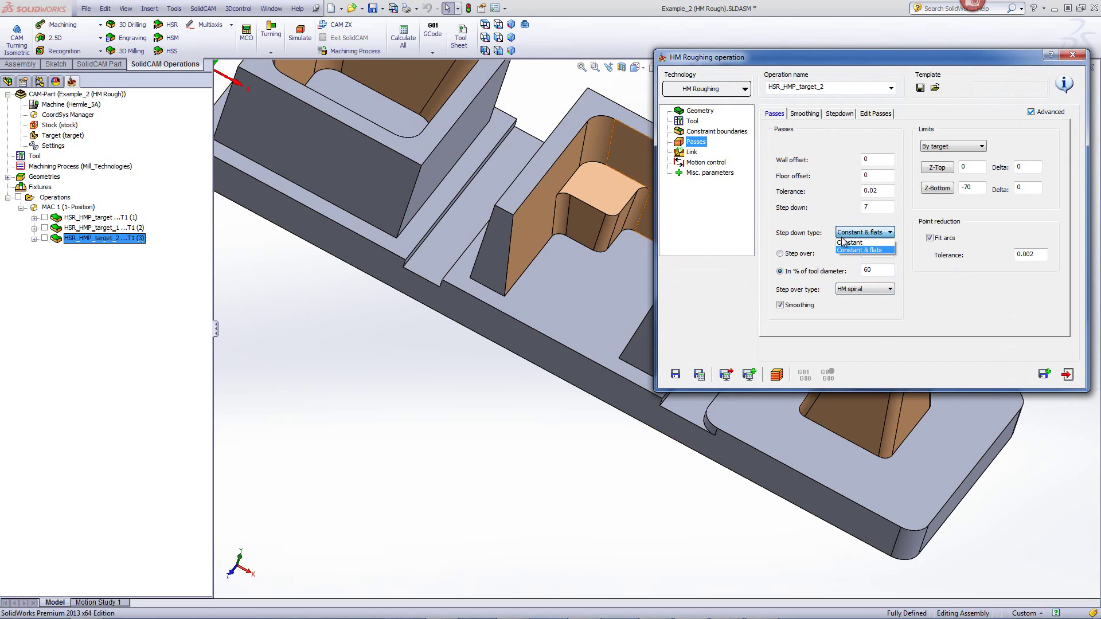
{"action": "left_click", "coordinate": [882, 242]}
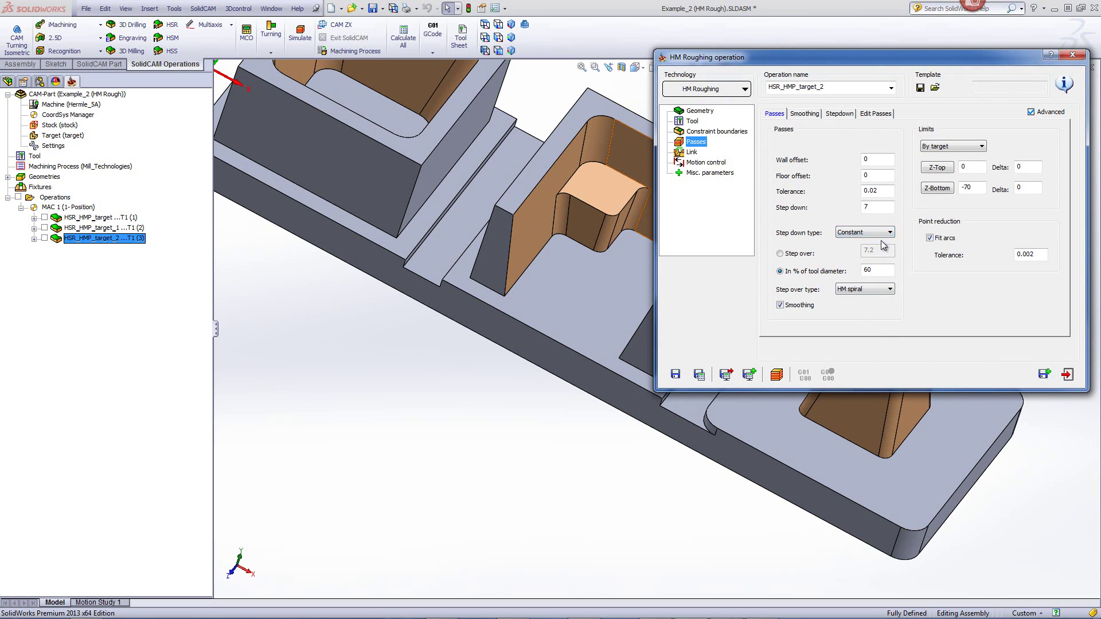
{"action": "left_click", "coordinate": [873, 209]}
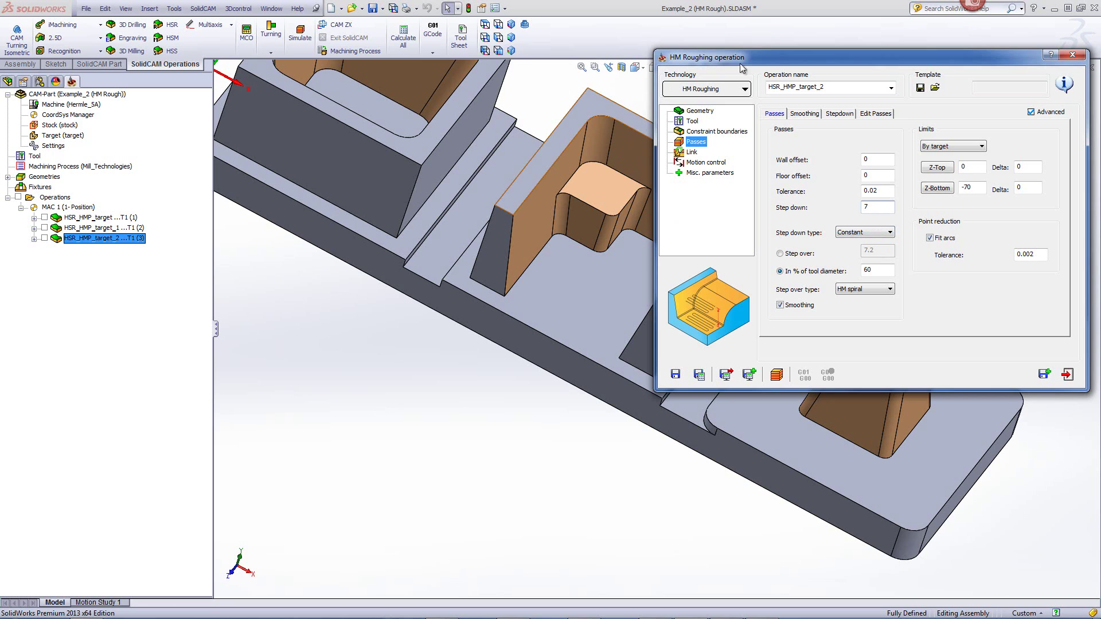
- Measure the normal distance between the open pocket's top face and the inner island's top face, and clear the selection
{"action": "double_click", "coordinate": [783, 52]}
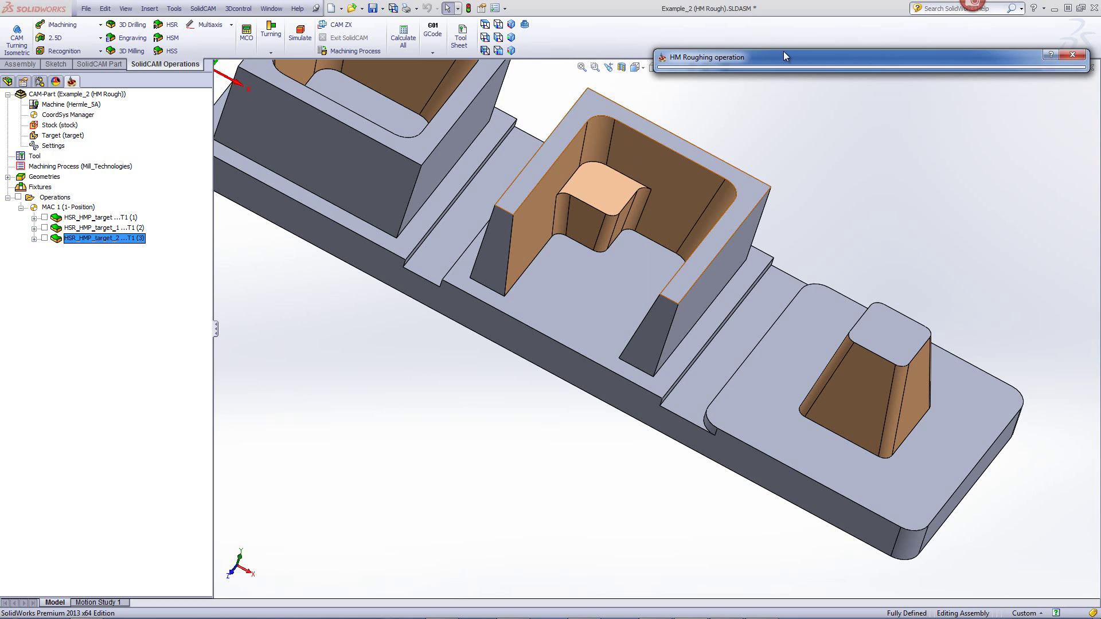
{"action": "left_click", "coordinate": [610, 105]}
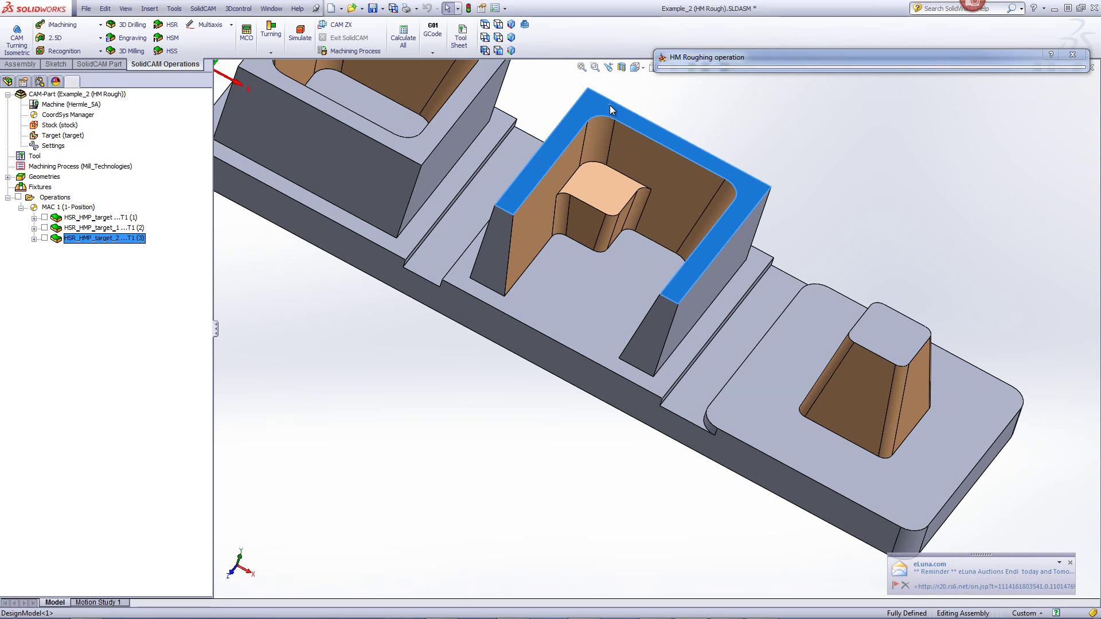
{"action": "left_click", "coordinate": [594, 183]}
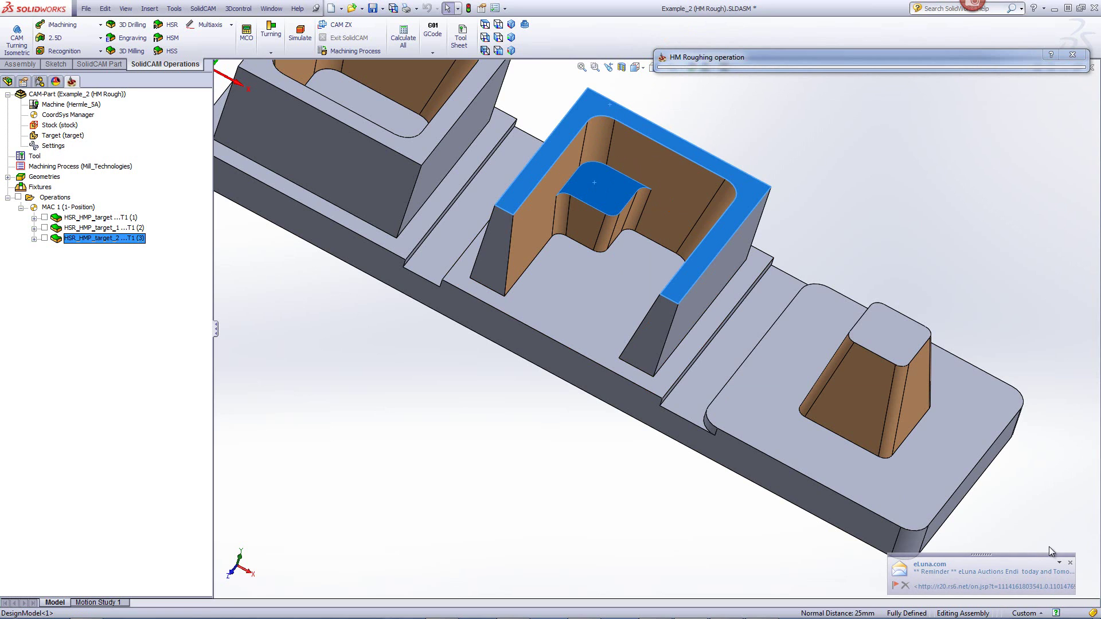
{"action": "left_click", "coordinate": [1071, 563]}
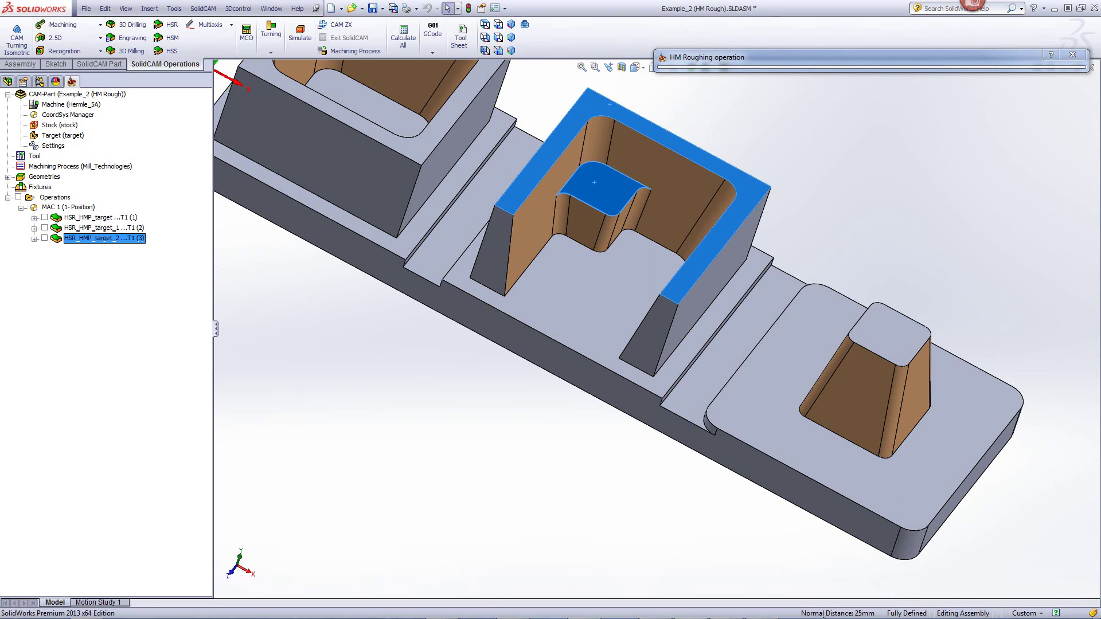
{"action": "left_click", "coordinate": [1016, 528]}
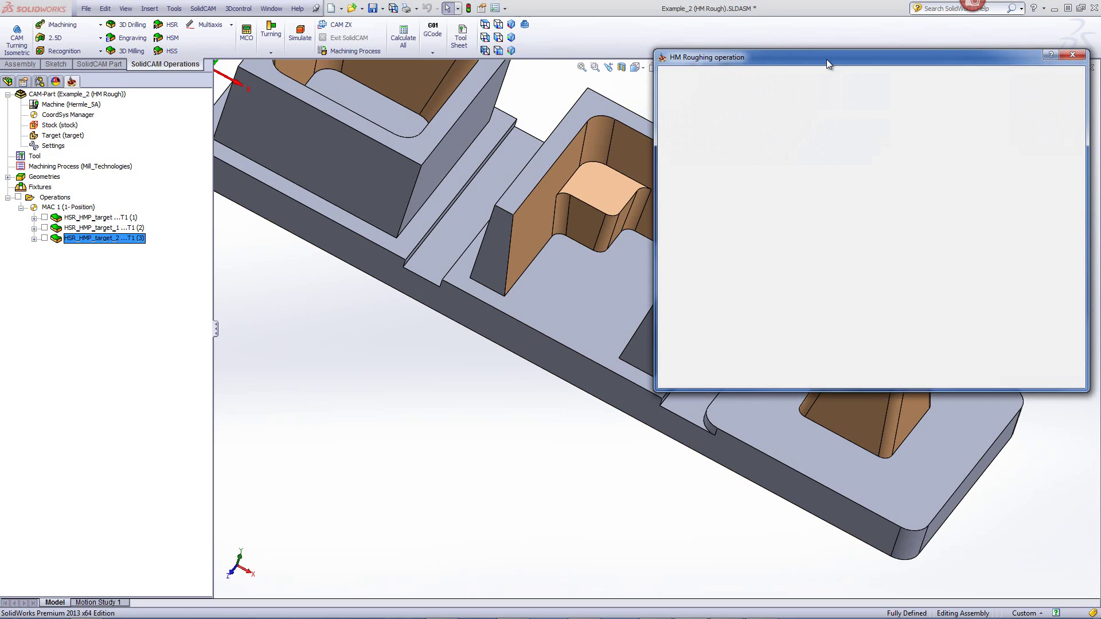
- Simulate HSR_HMP_target_2 in Host CAD mode, playing the constant step down toolpath in front view over the open pocket
{"action": "left_click", "coordinate": [777, 375]}
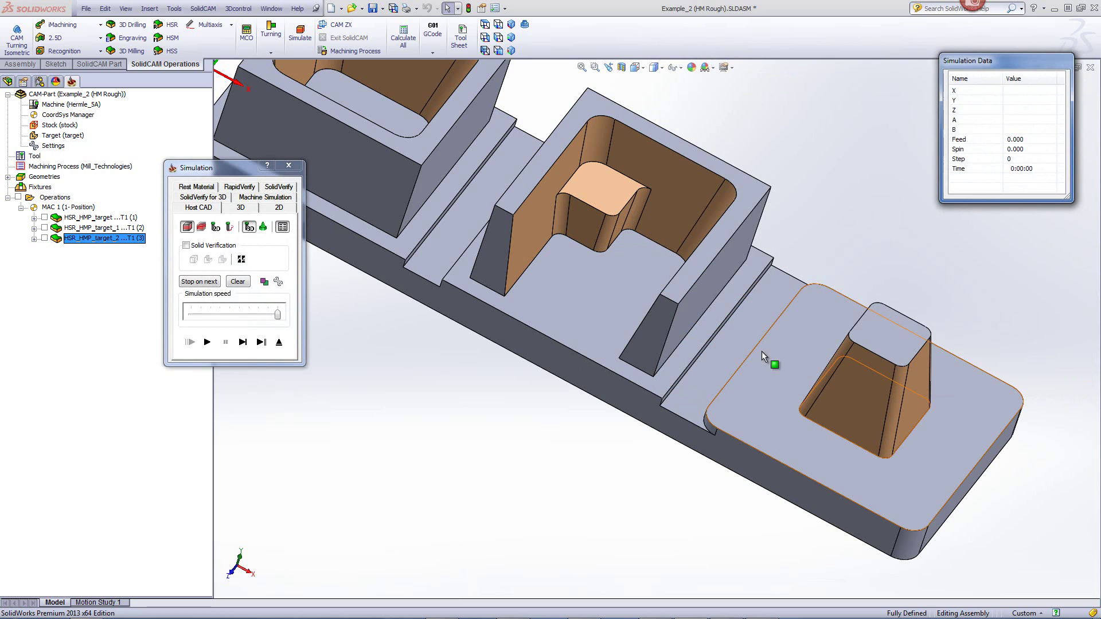
{"action": "left_click", "coordinate": [207, 343]}
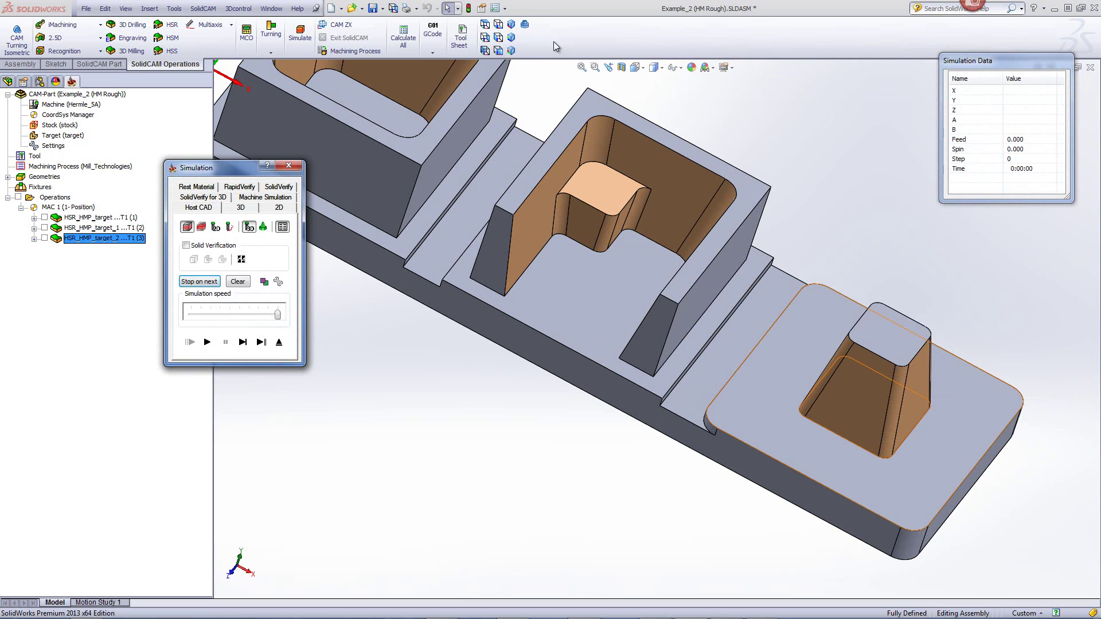
{"action": "left_click", "coordinate": [497, 50]}
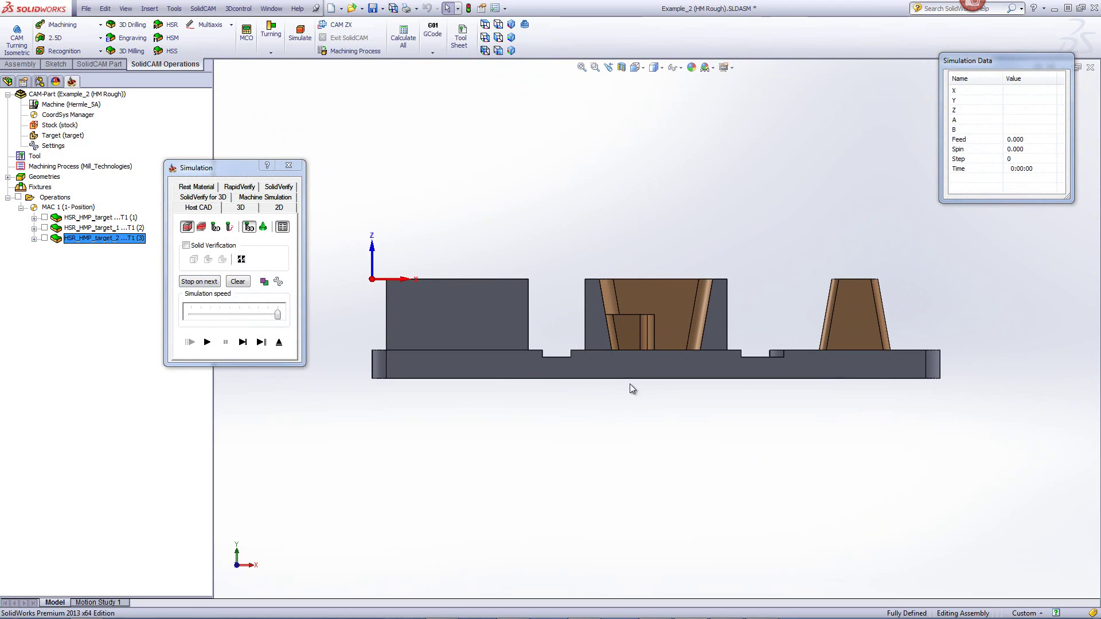
{"action": "scroll", "coordinate": [648, 285], "scroll_direction": "up", "scroll_amount": 3}
{"action": "scroll", "coordinate": [645, 262], "scroll_direction": "down", "scroll_amount": 6}
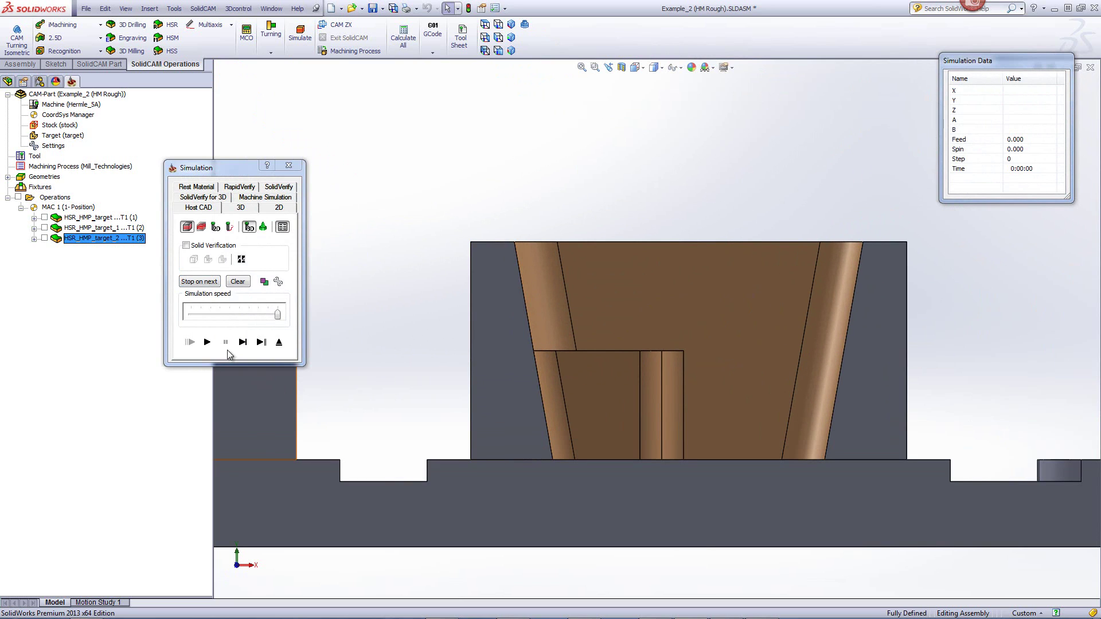
{"action": "left_click", "coordinate": [210, 342]}
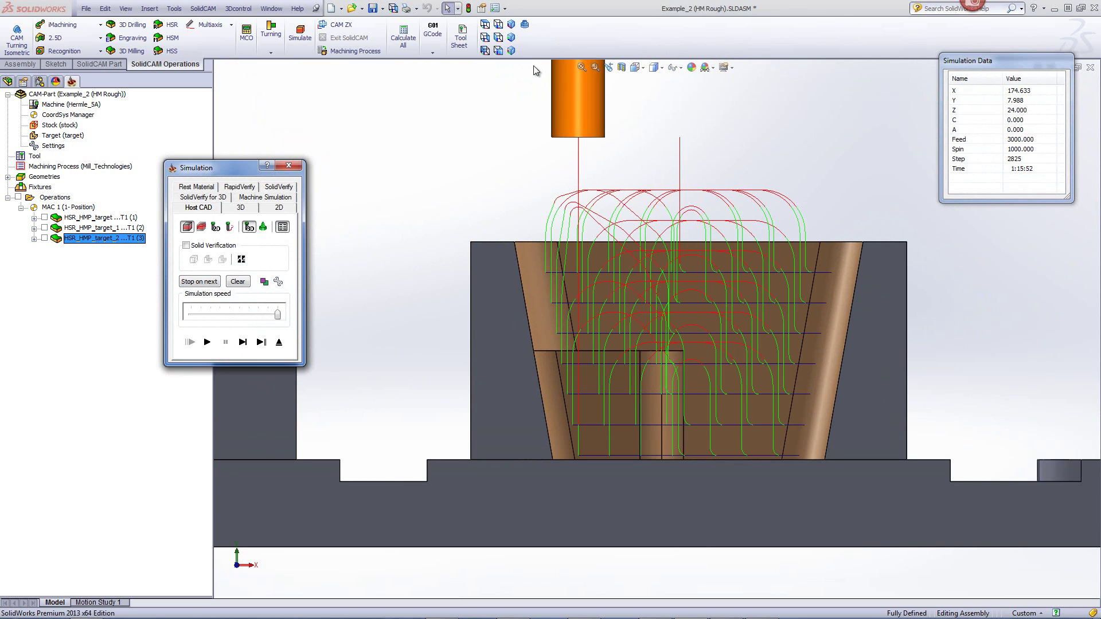
- Examine the constant step down passes around the pocket island in top and front views, and exit the simulation
{"action": "left_click", "coordinate": [483, 25]}
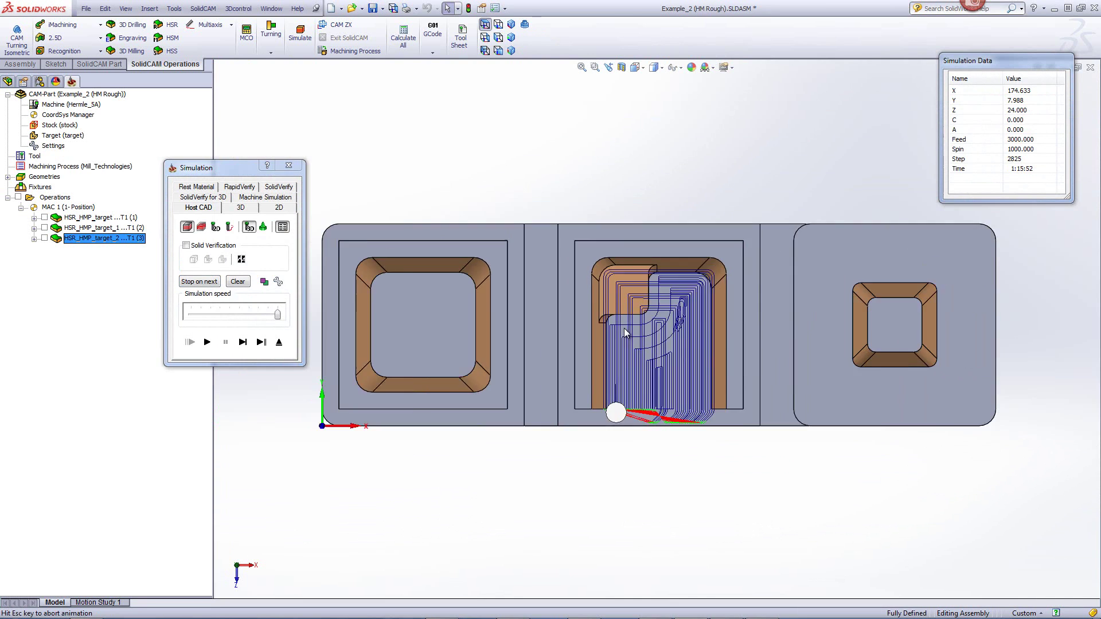
{"action": "scroll", "coordinate": [673, 398], "scroll_direction": "down", "scroll_amount": 4}
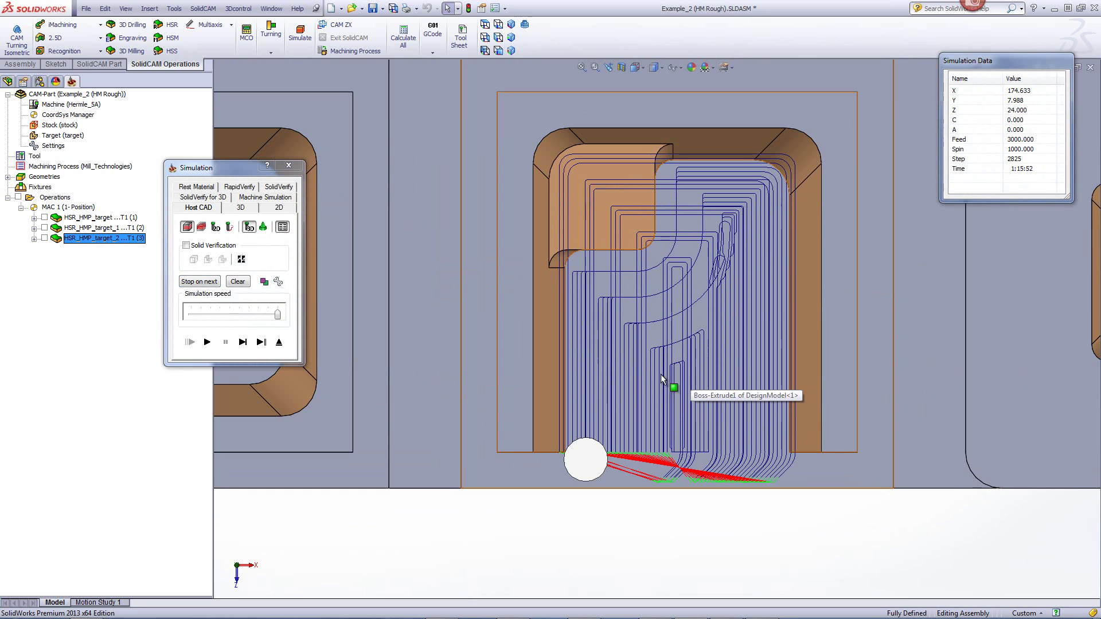
{"action": "left_click", "coordinate": [498, 50]}
{"action": "scroll", "coordinate": [659, 321], "scroll_direction": "down", "scroll_amount": 6}
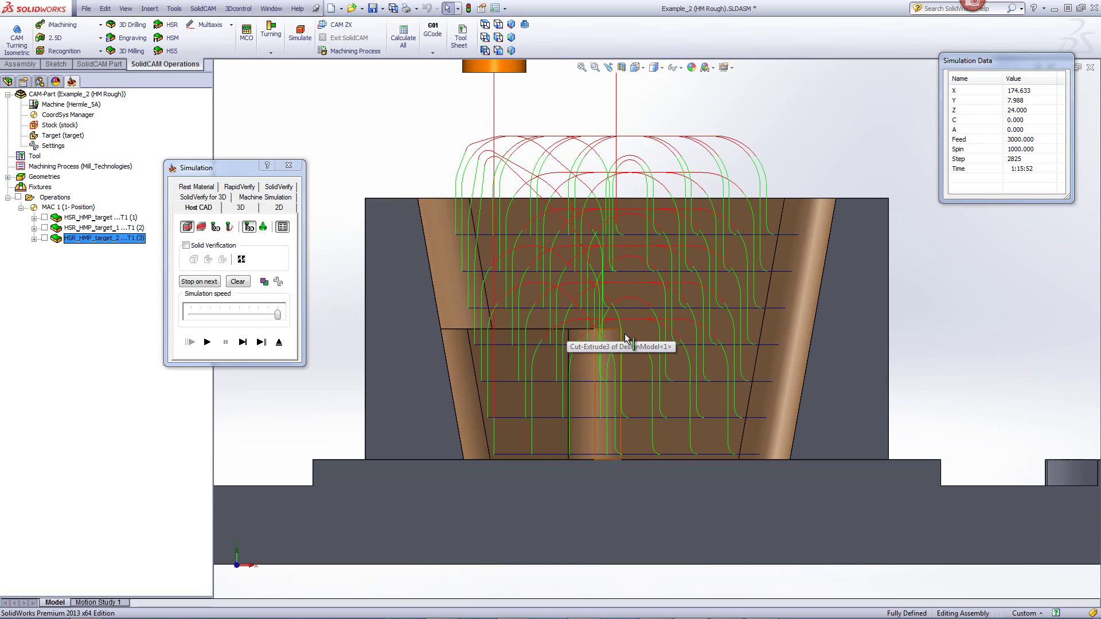
{"action": "left_click", "coordinate": [276, 344]}
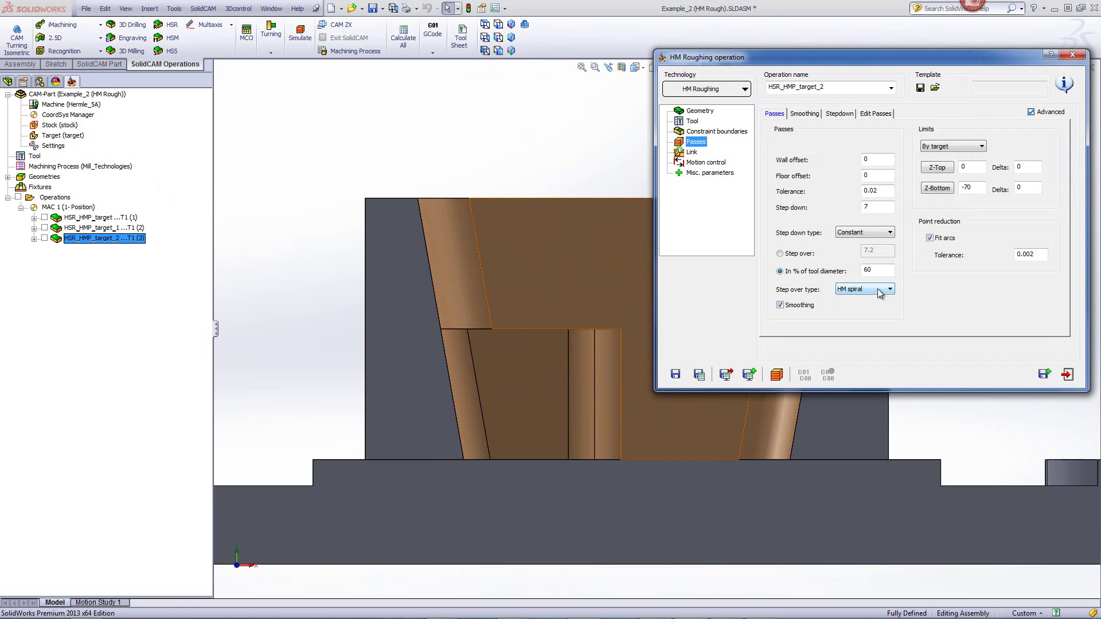
- Choose Constant & flats as the step down type of HSR_HMP_target_2 and play its simulation in Host CAD mode
{"action": "left_click", "coordinate": [851, 235]}
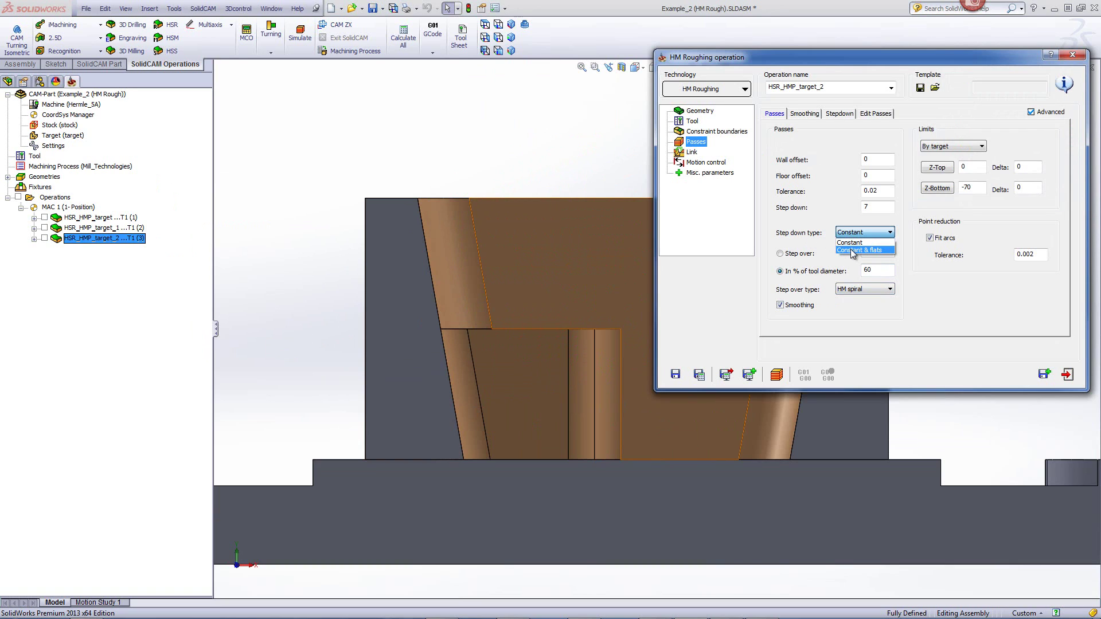
{"action": "left_click", "coordinate": [859, 250]}
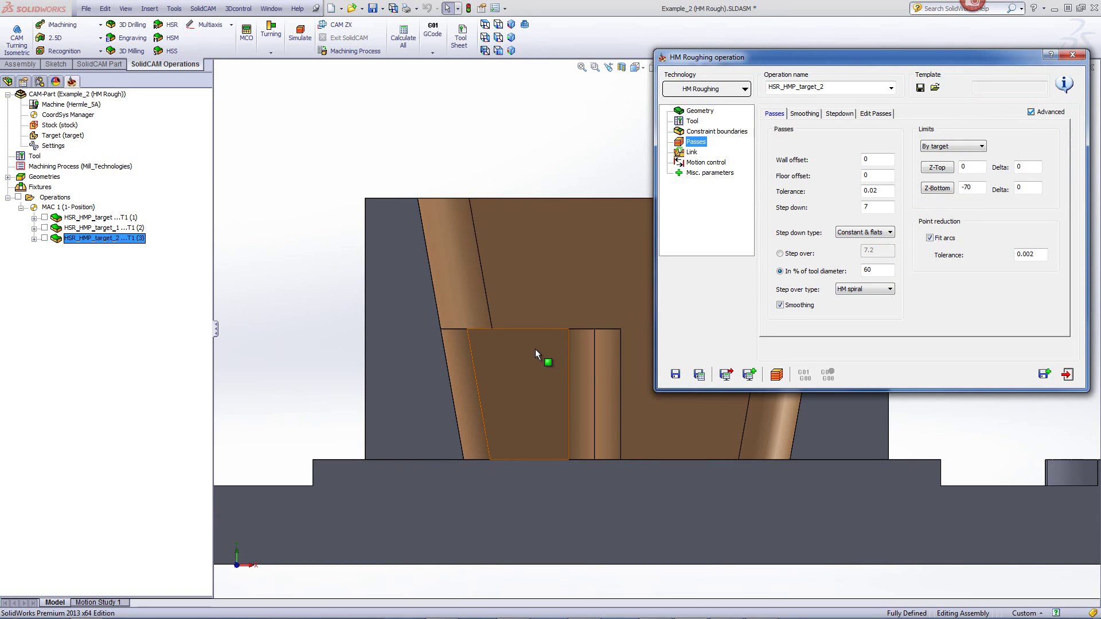
{"action": "left_click", "coordinate": [776, 376]}
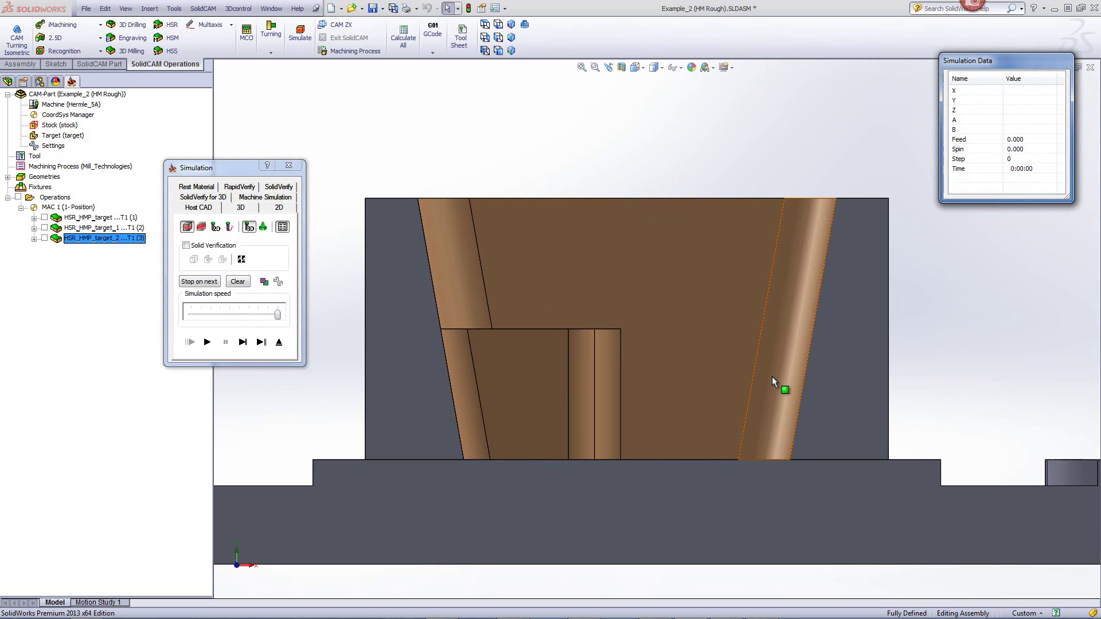
{"action": "left_click", "coordinate": [208, 342]}
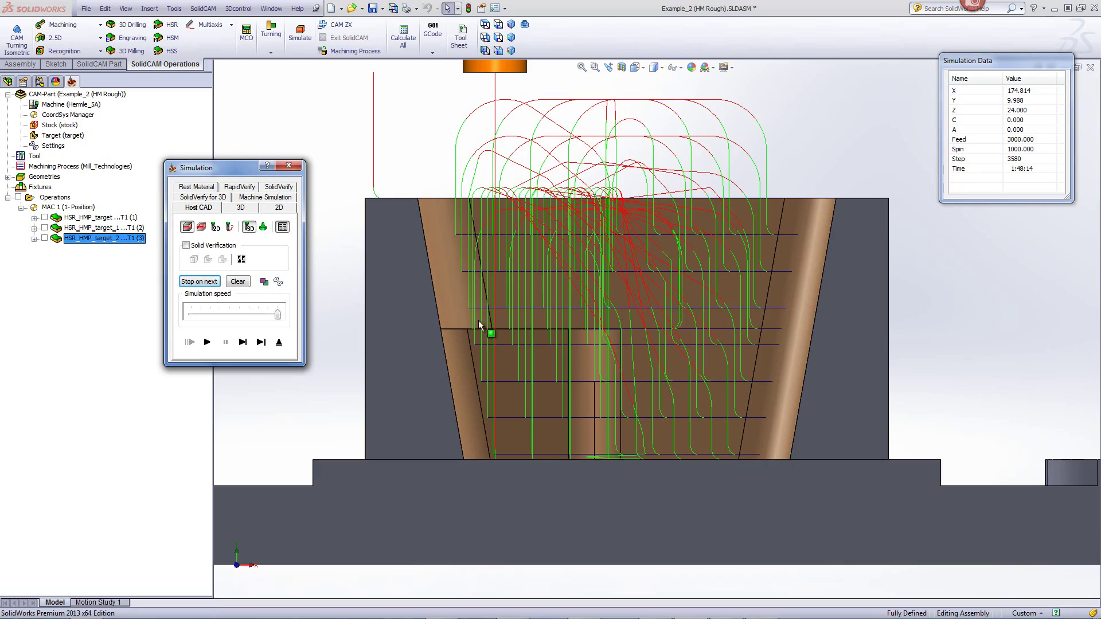
- Examine the Constant & flats toolpath around the island's flat top in an angled view, and close the simulation and the operation
{"action": "middle_click_drag", "start_coordinate": [673, 313], "coordinate": [610, 421]}
{"action": "scroll", "coordinate": [594, 352], "scroll_direction": "down", "scroll_amount": 3}
{"action": "scroll", "coordinate": [594, 352], "scroll_direction": "up", "scroll_amount": 3}
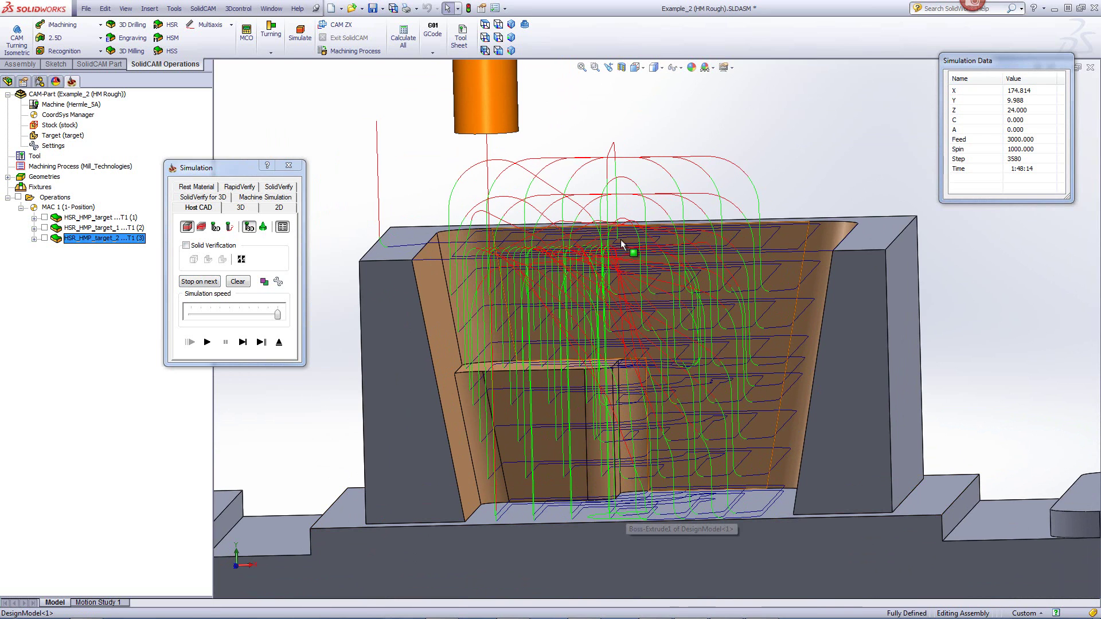
{"action": "middle_click_drag", "start_coordinate": [566, 376], "coordinate": [548, 362]}
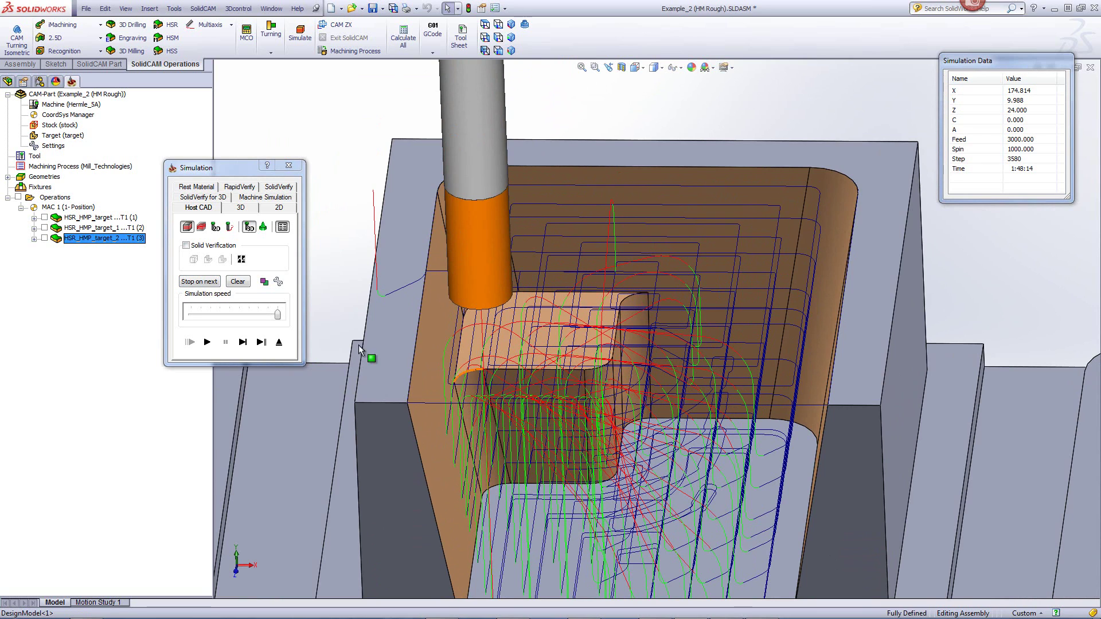
{"action": "left_click", "coordinate": [279, 342]}
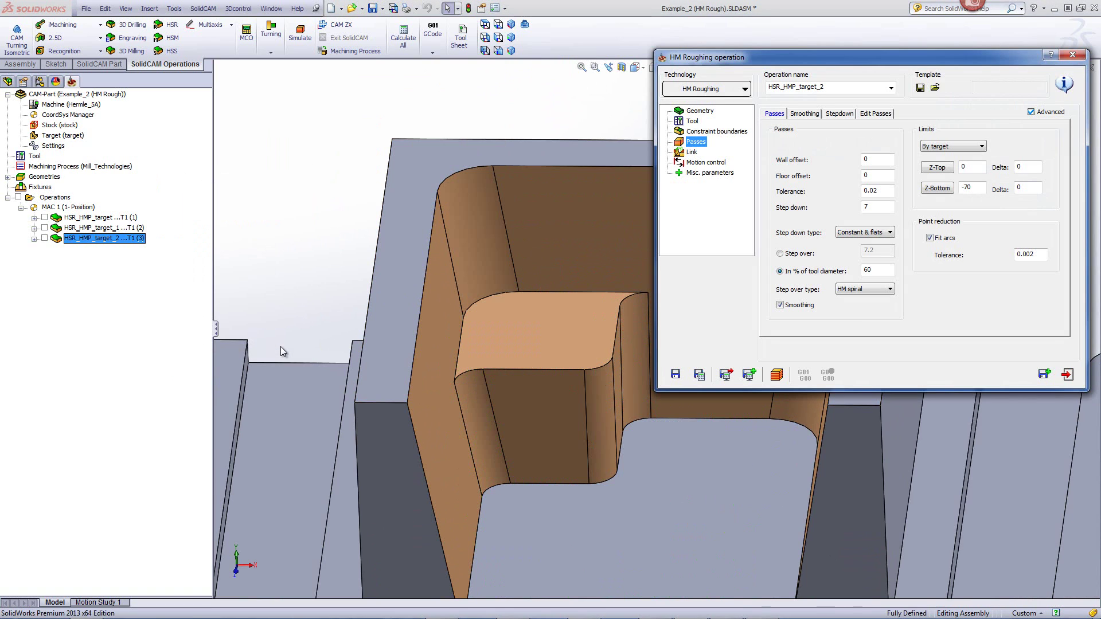
{"action": "left_click", "coordinate": [1068, 375]}
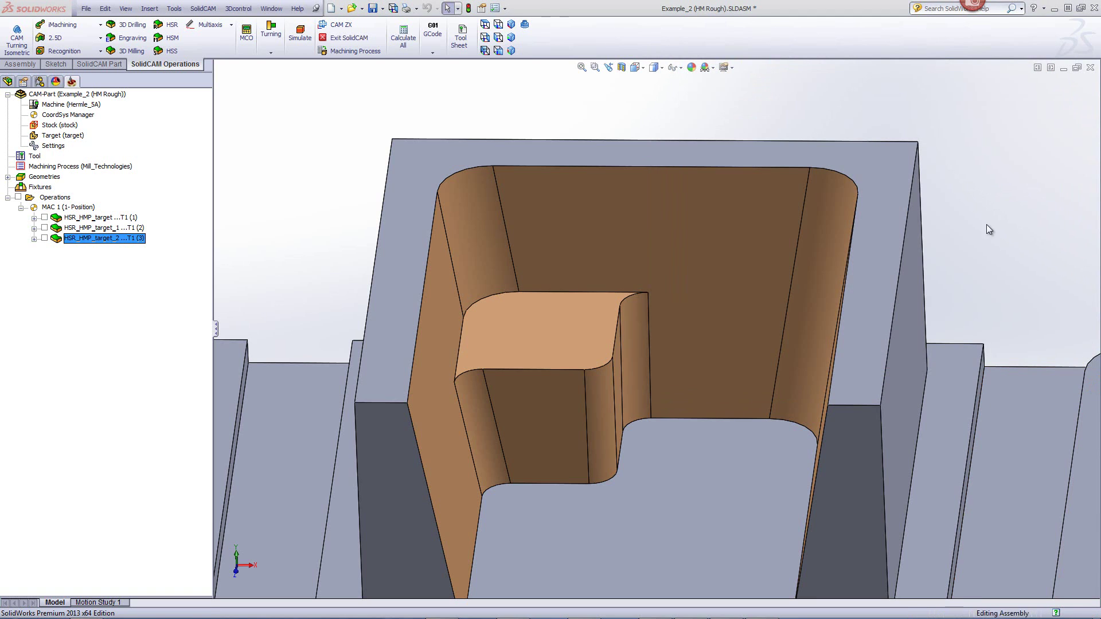
{"action": "scroll", "coordinate": [1031, 245], "scroll_direction": "up", "scroll_amount": 2}
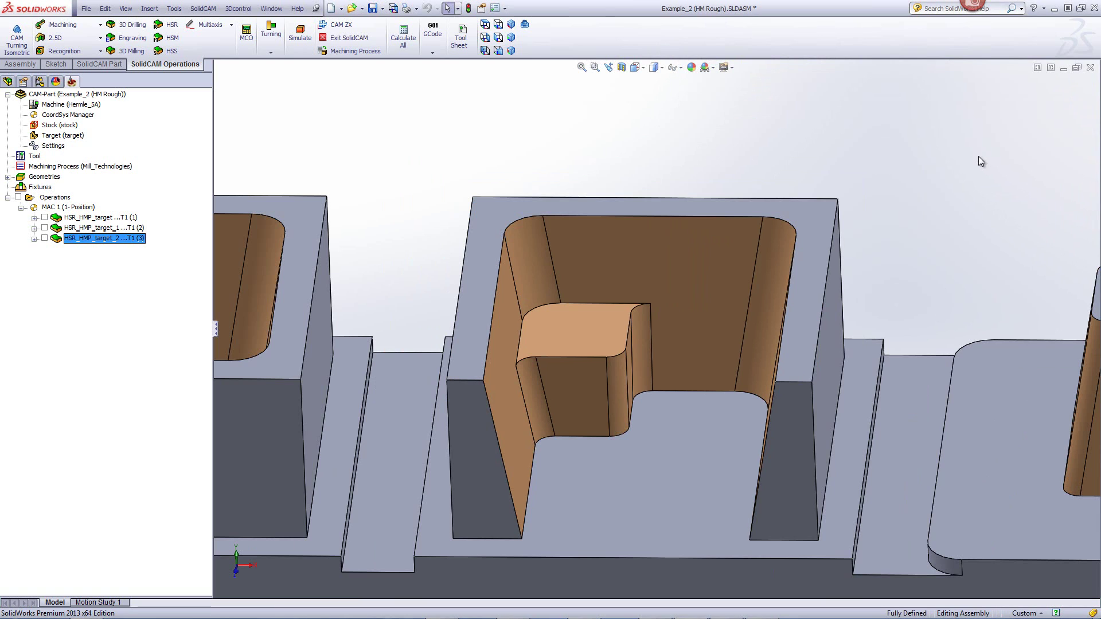
{"action": "scroll", "coordinate": [500, 583], "scroll_direction": "down", "scroll_amount": 2}
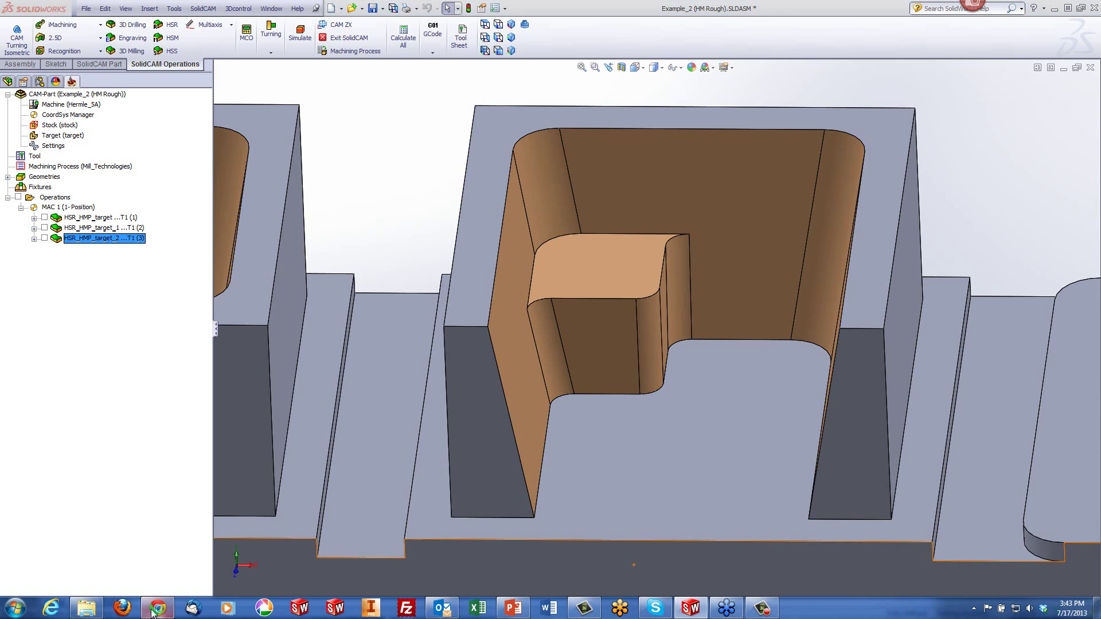
- Switch to Chrome, open the SolidCAM website and go to its Webinar Recordings page
{"action": "left_click", "coordinate": [154, 610]}
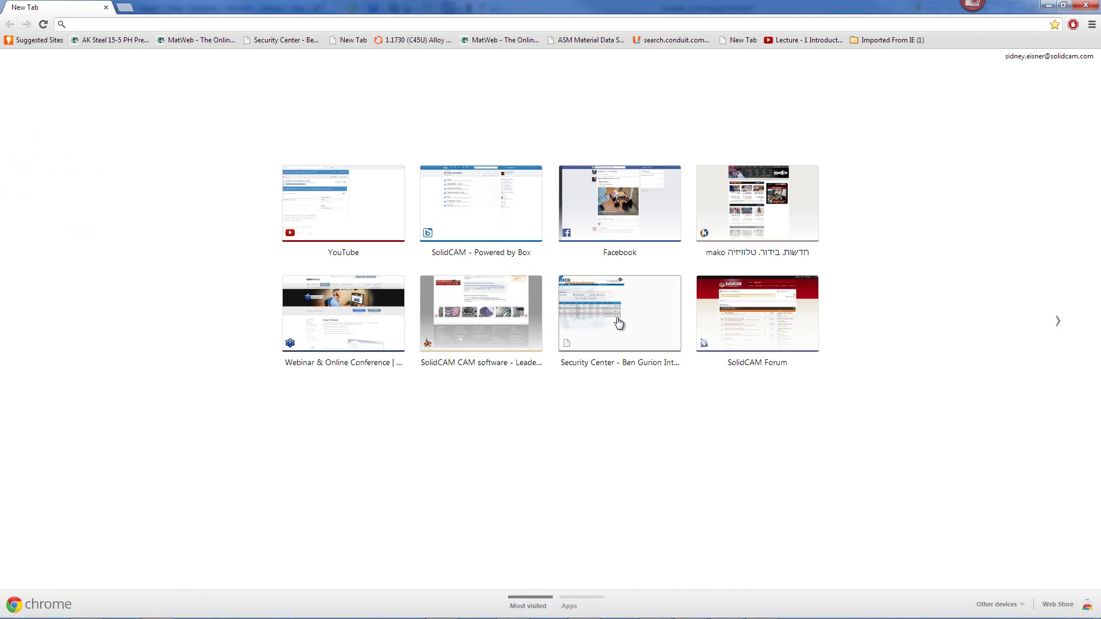
{"action": "left_click", "coordinate": [471, 318]}
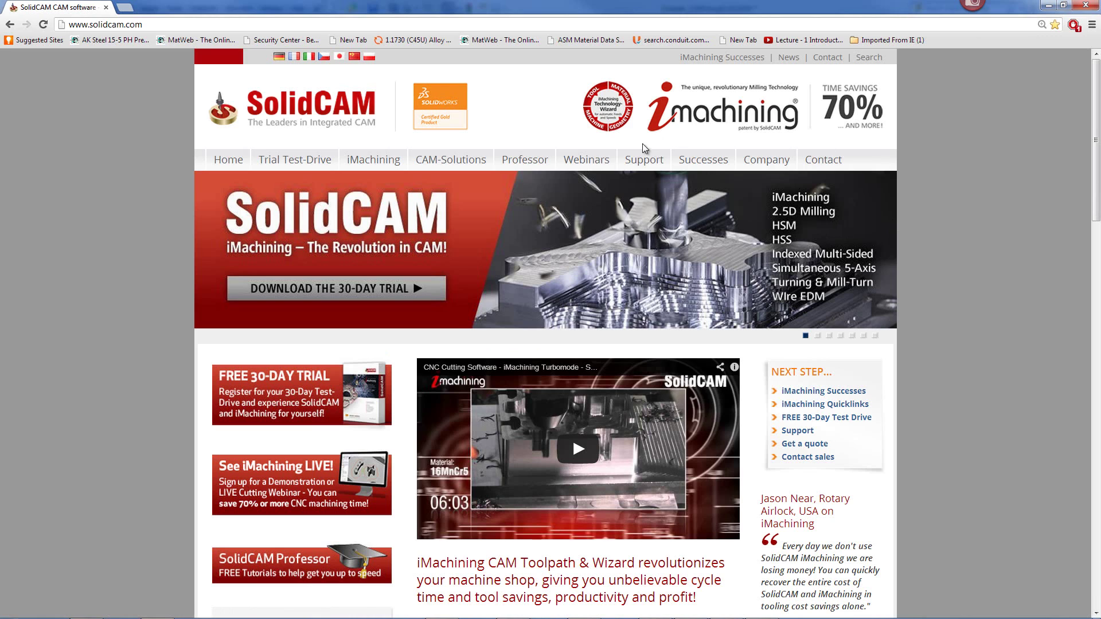
{"action": "mouse_move", "coordinate": [590, 163]}
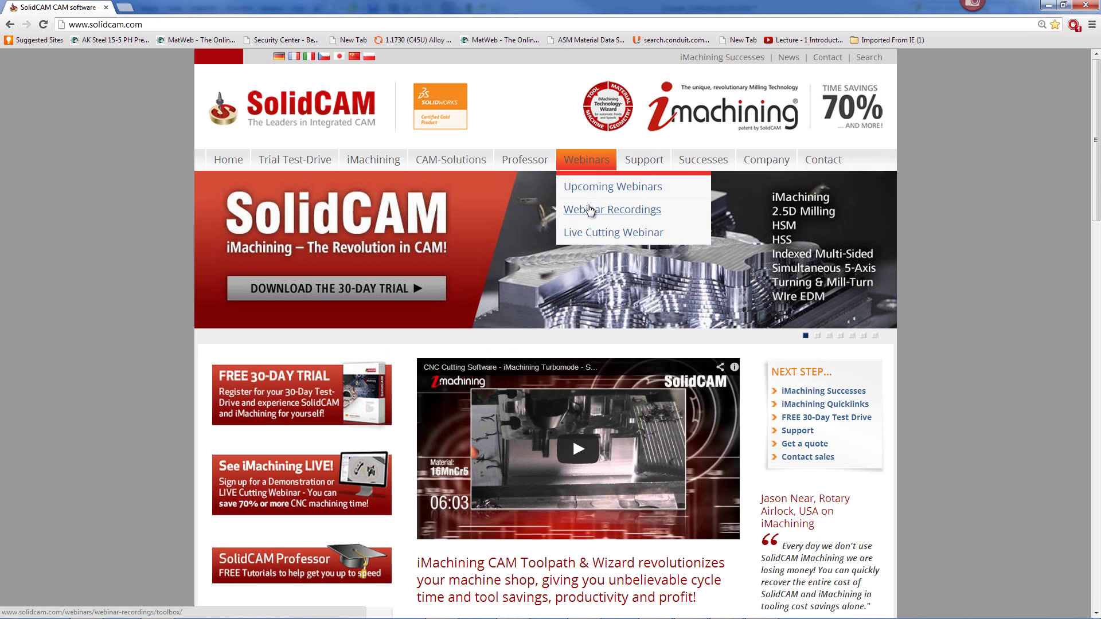
{"action": "left_click", "coordinate": [590, 210]}
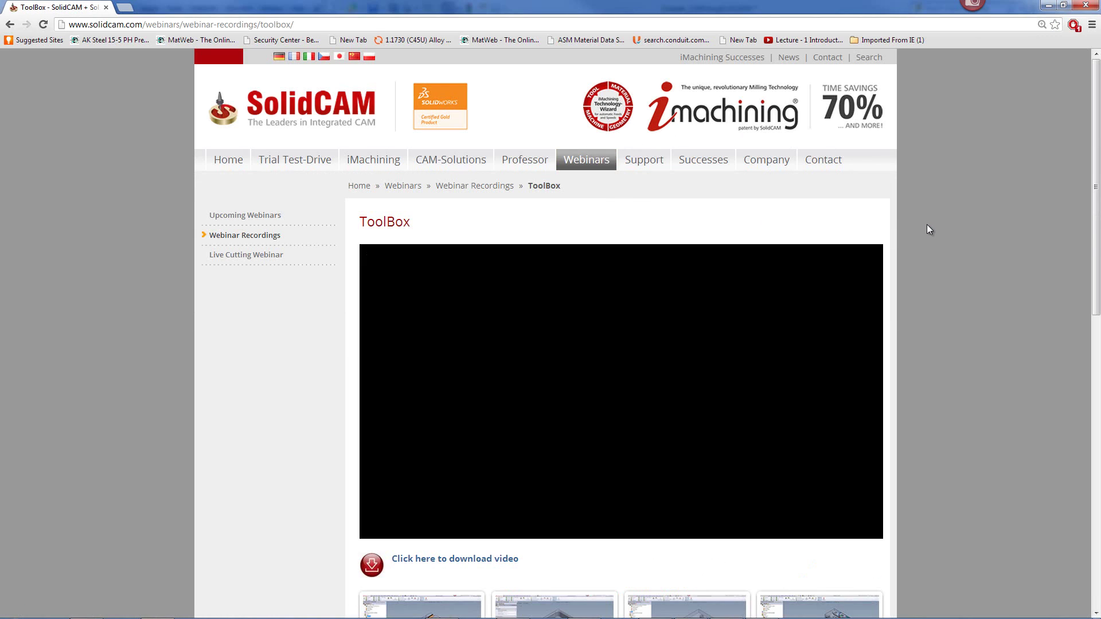
- Look through the list of webinar recordings and open Drill Recognition & Thread Mill
{"action": "scroll", "coordinate": [930, 232], "scroll_direction": "down", "scroll_amount": 7}
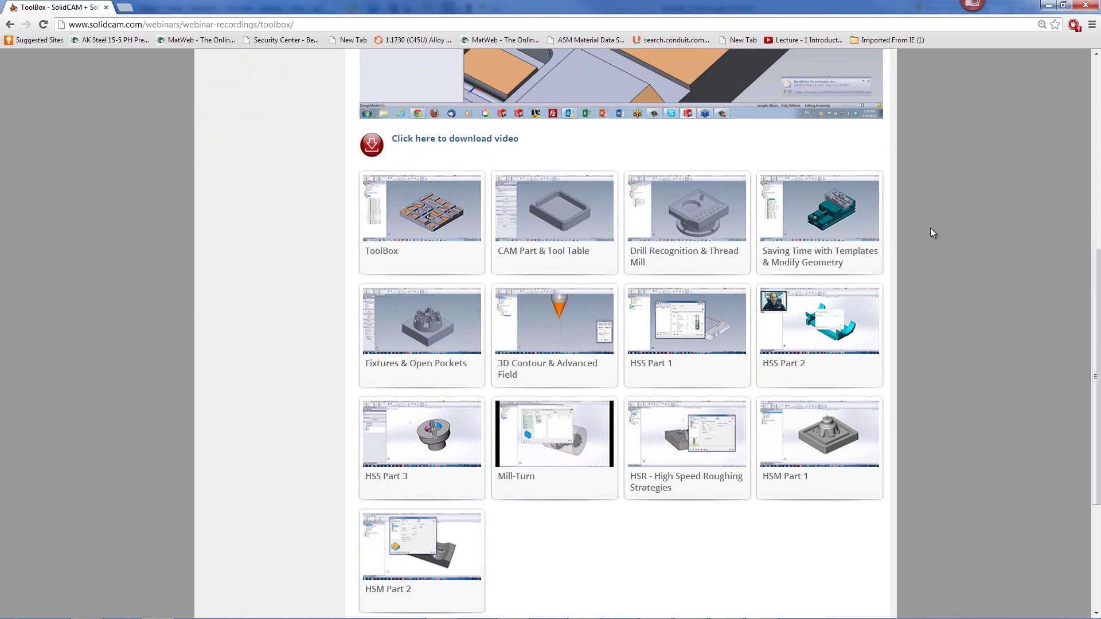
{"action": "scroll", "coordinate": [930, 232], "scroll_direction": "down", "scroll_amount": 1}
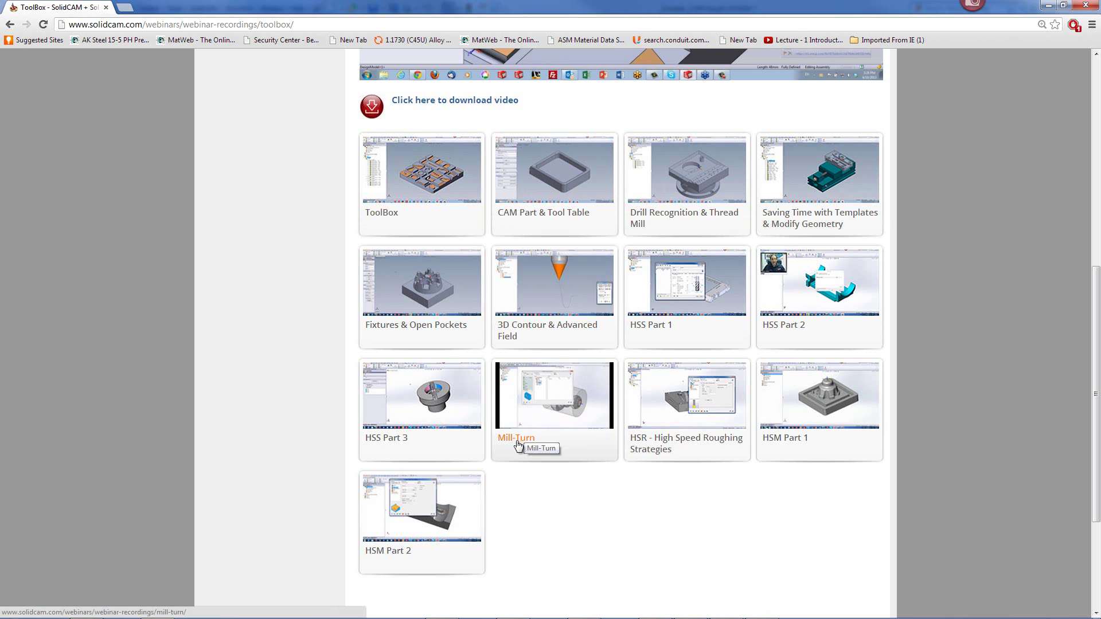
{"action": "left_click", "coordinate": [710, 215]}
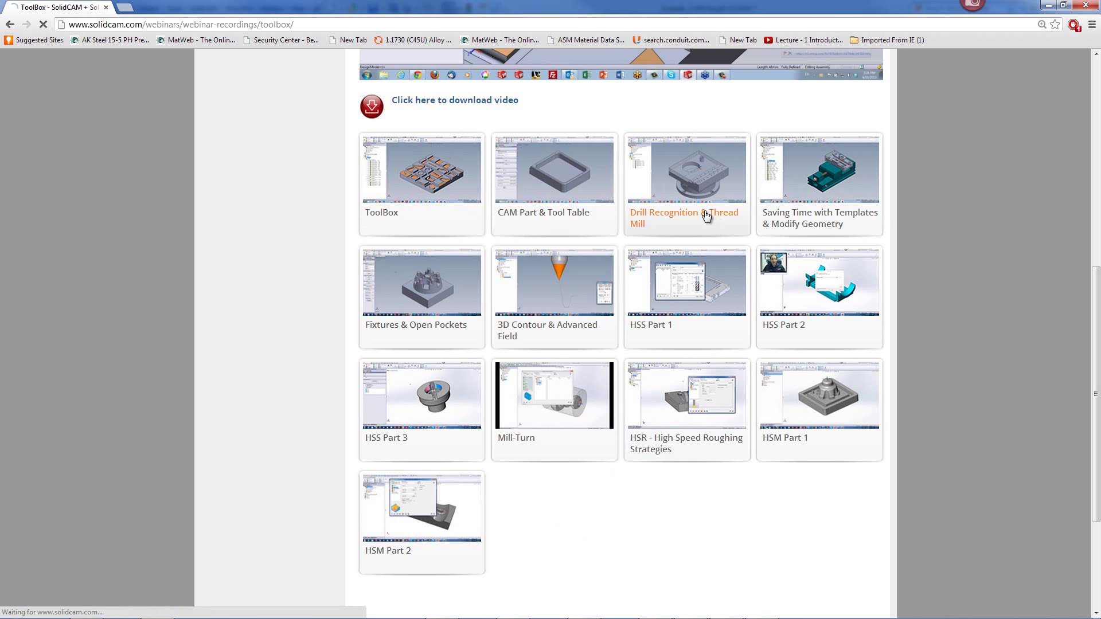